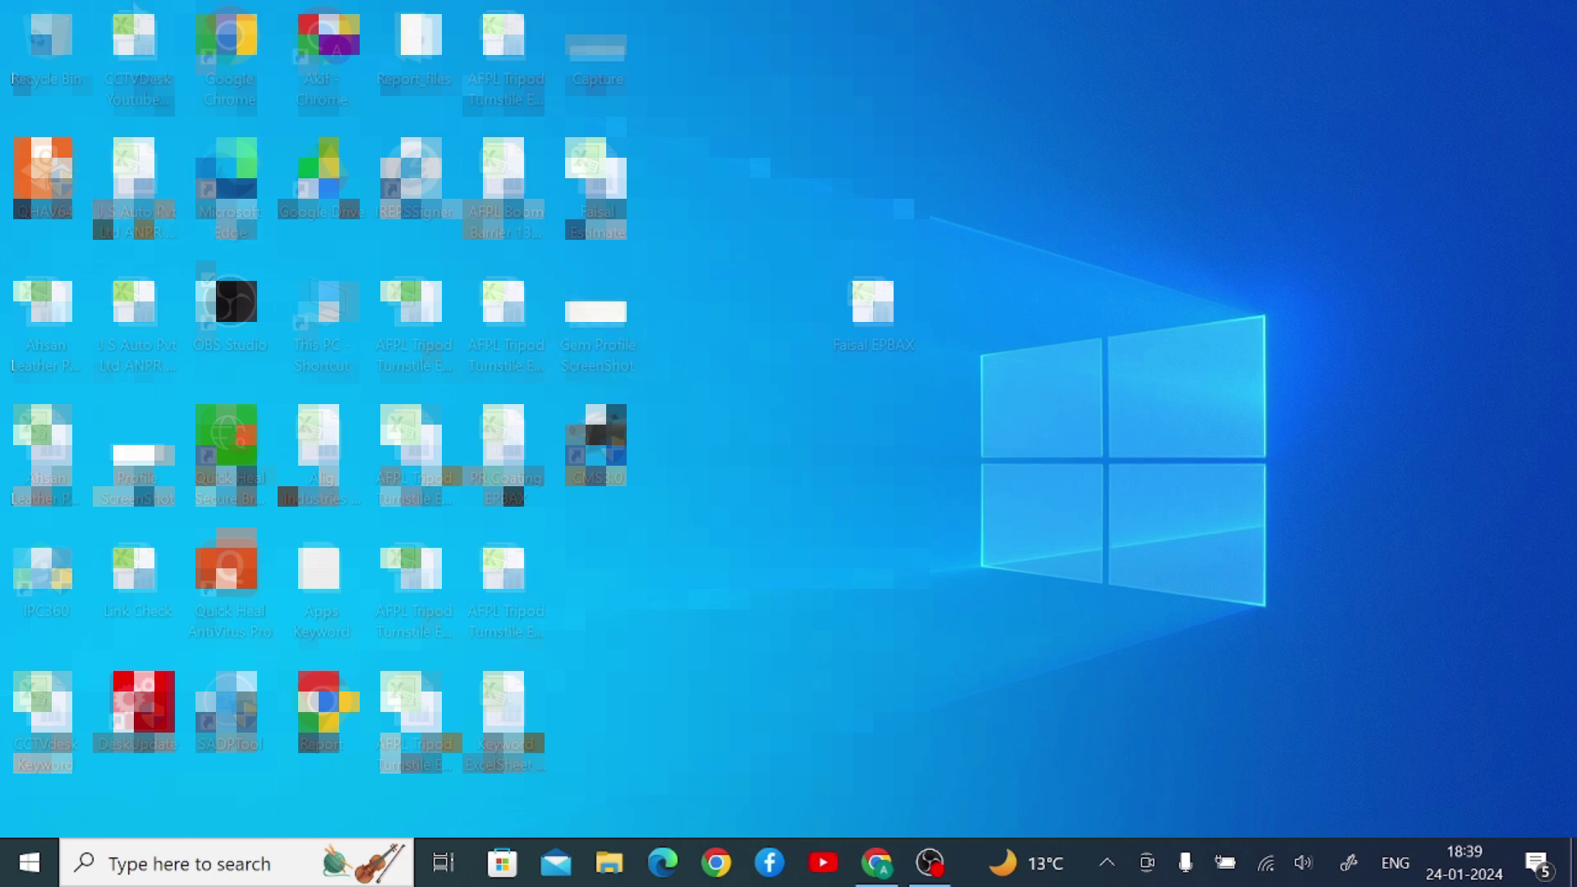
# - Launch Chrome, search Google for 'annke vision for pc' and scroll through the results
pyautogui.doubleClick(240, 69)
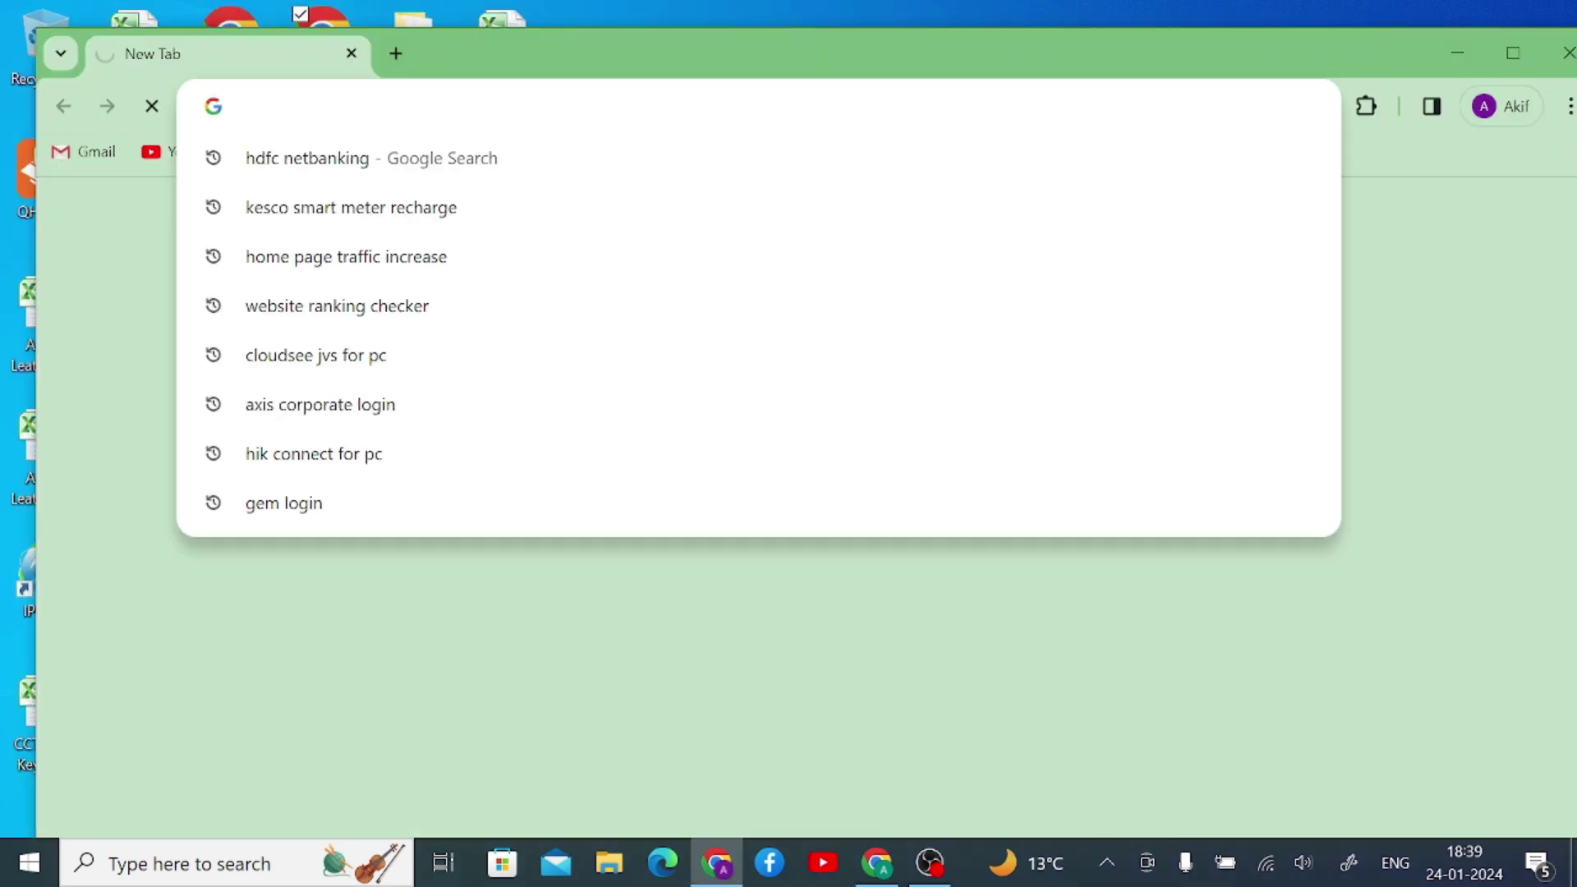
pyautogui.write('annke ')
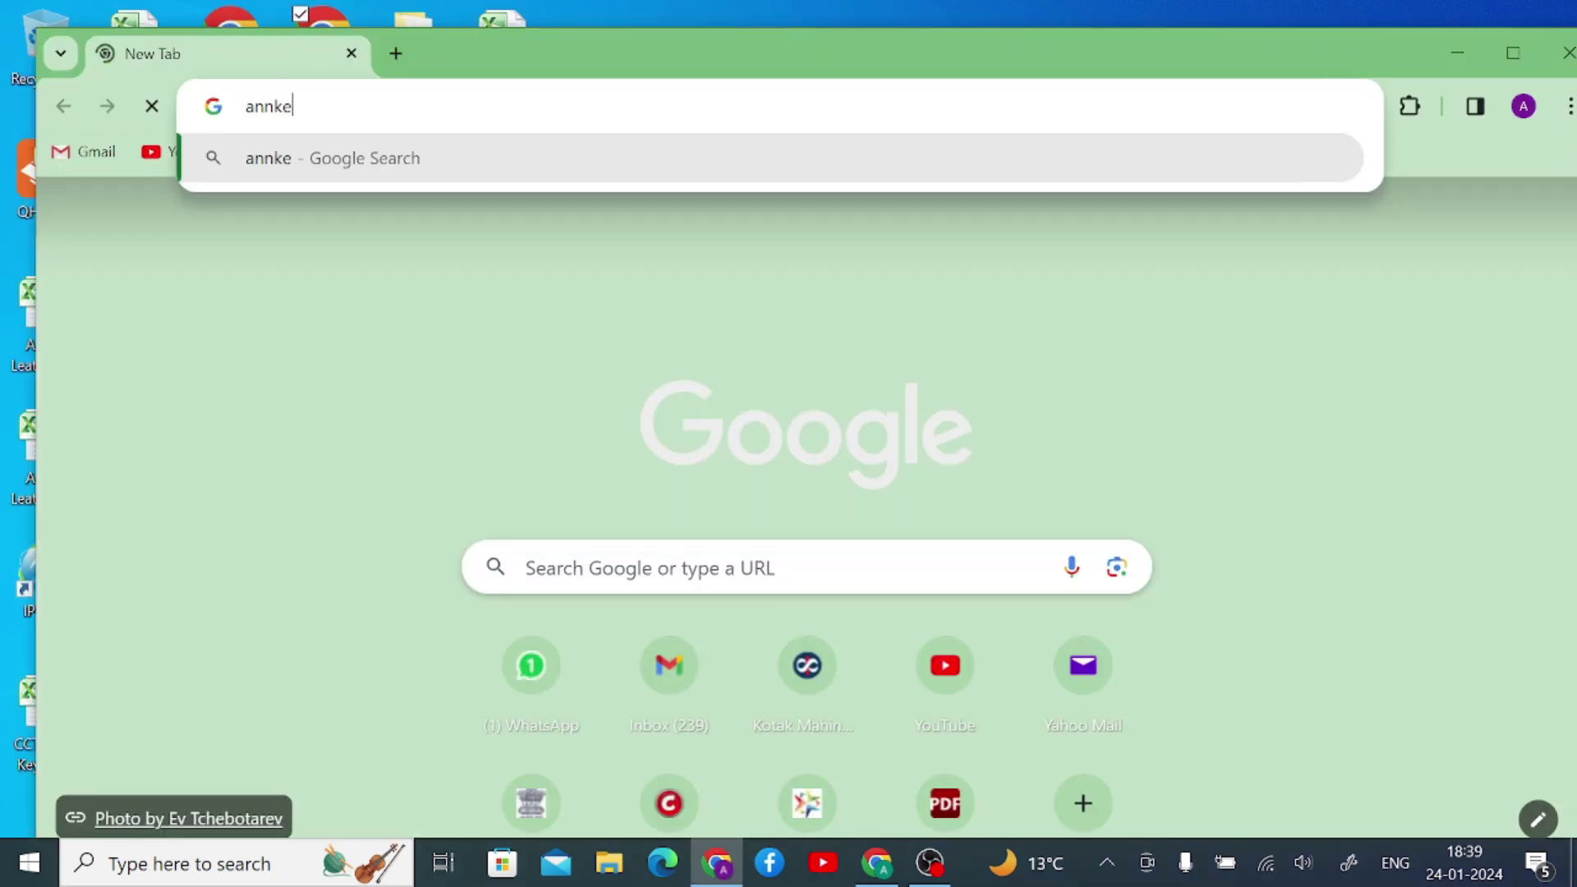
pyautogui.write('vi')
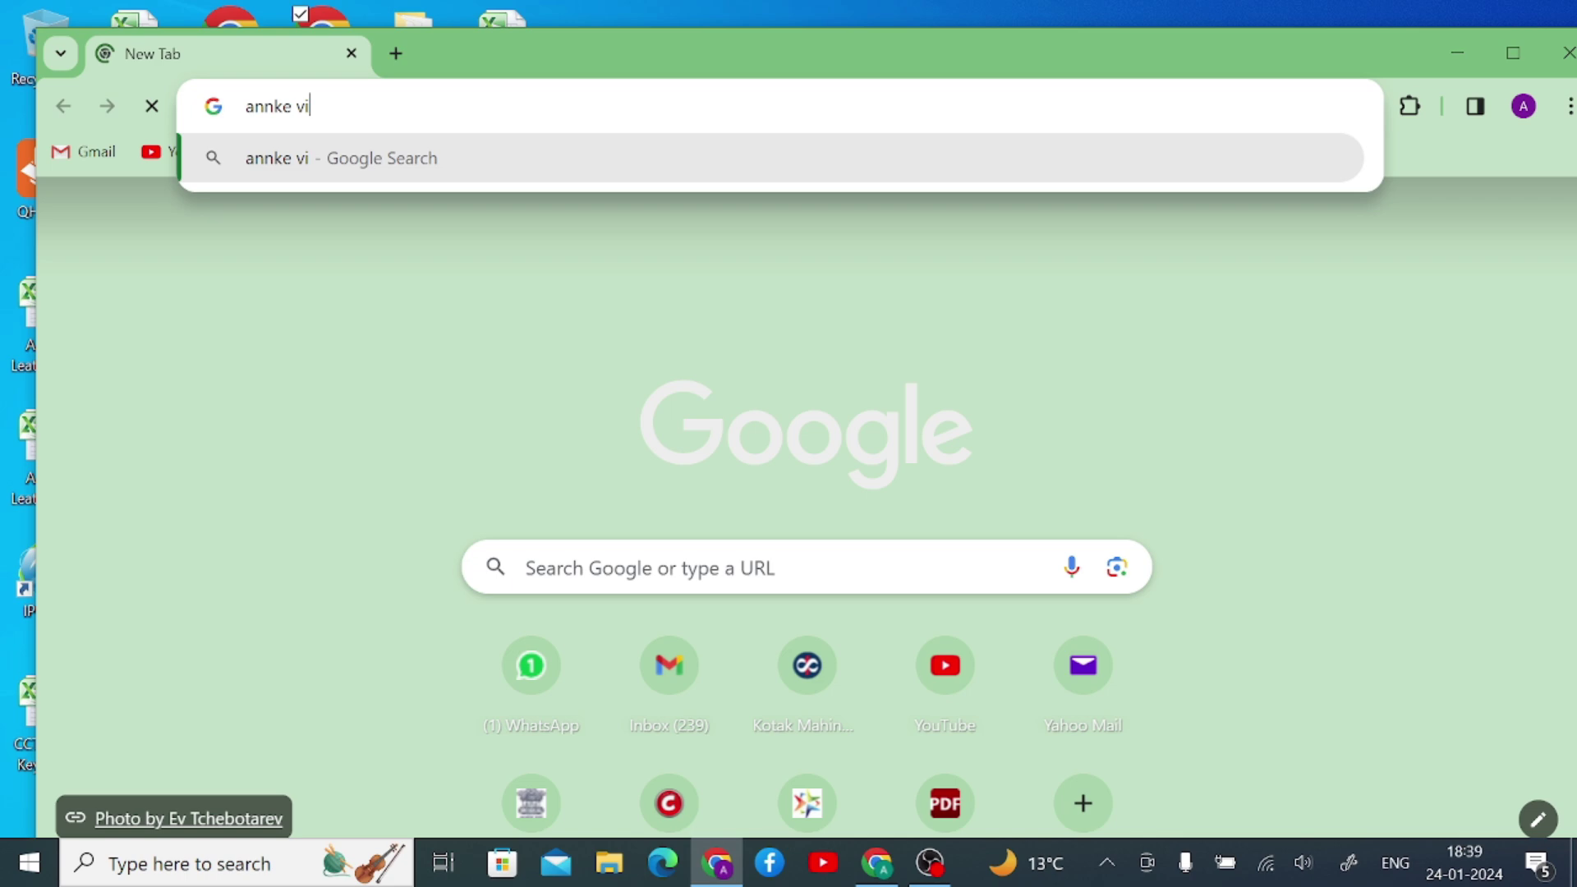
pyautogui.write('sion')
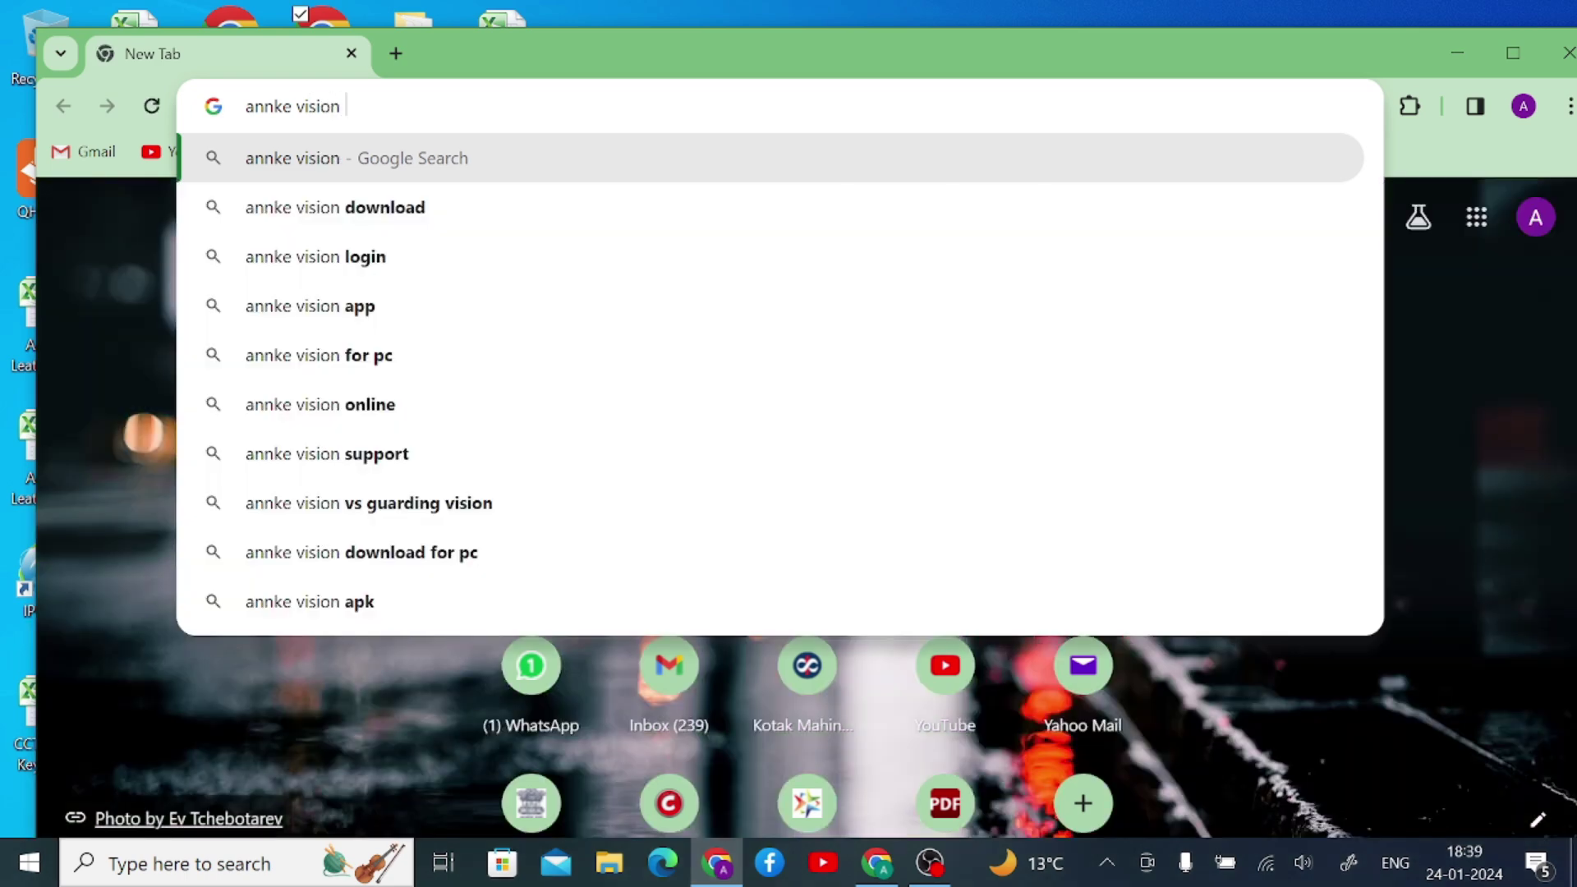
pyautogui.write(' for pc')
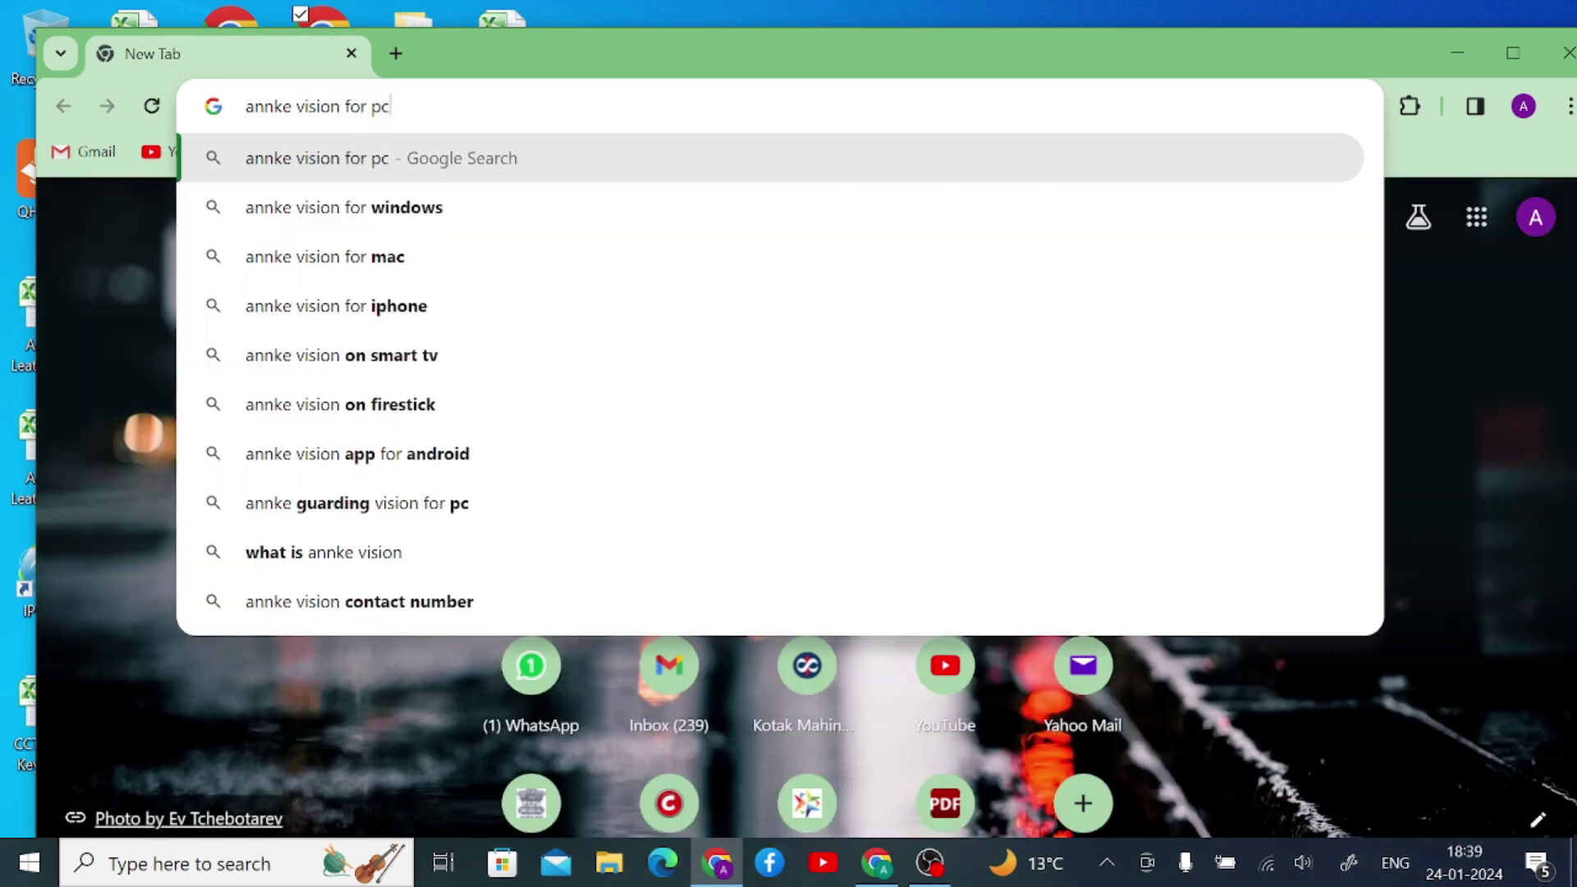
pyautogui.press('Return')
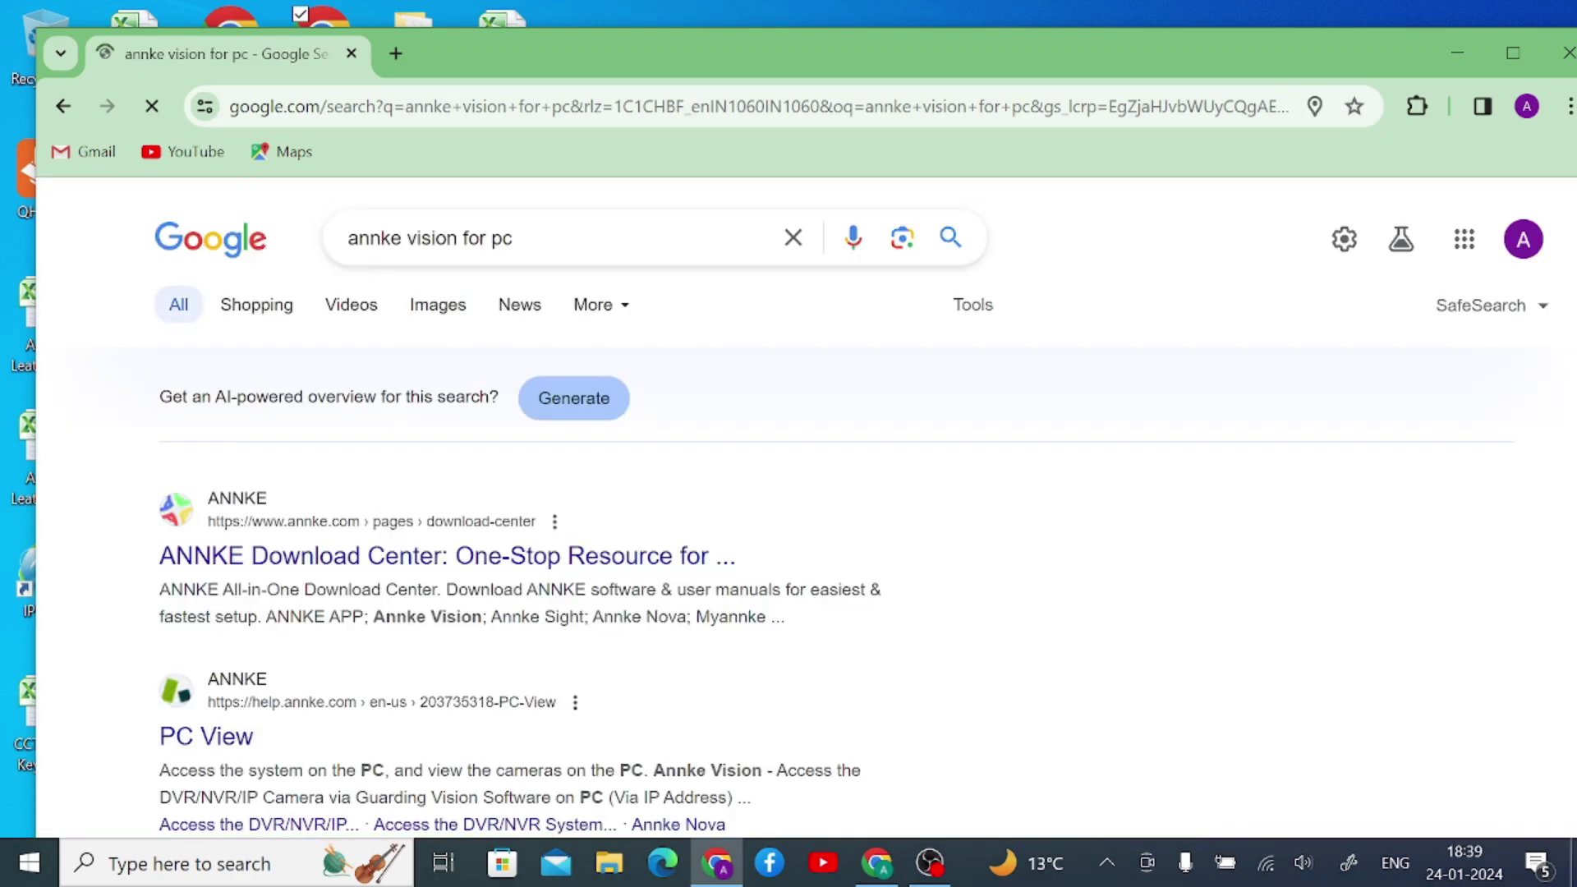
pyautogui.scroll(-10, 431, 591)
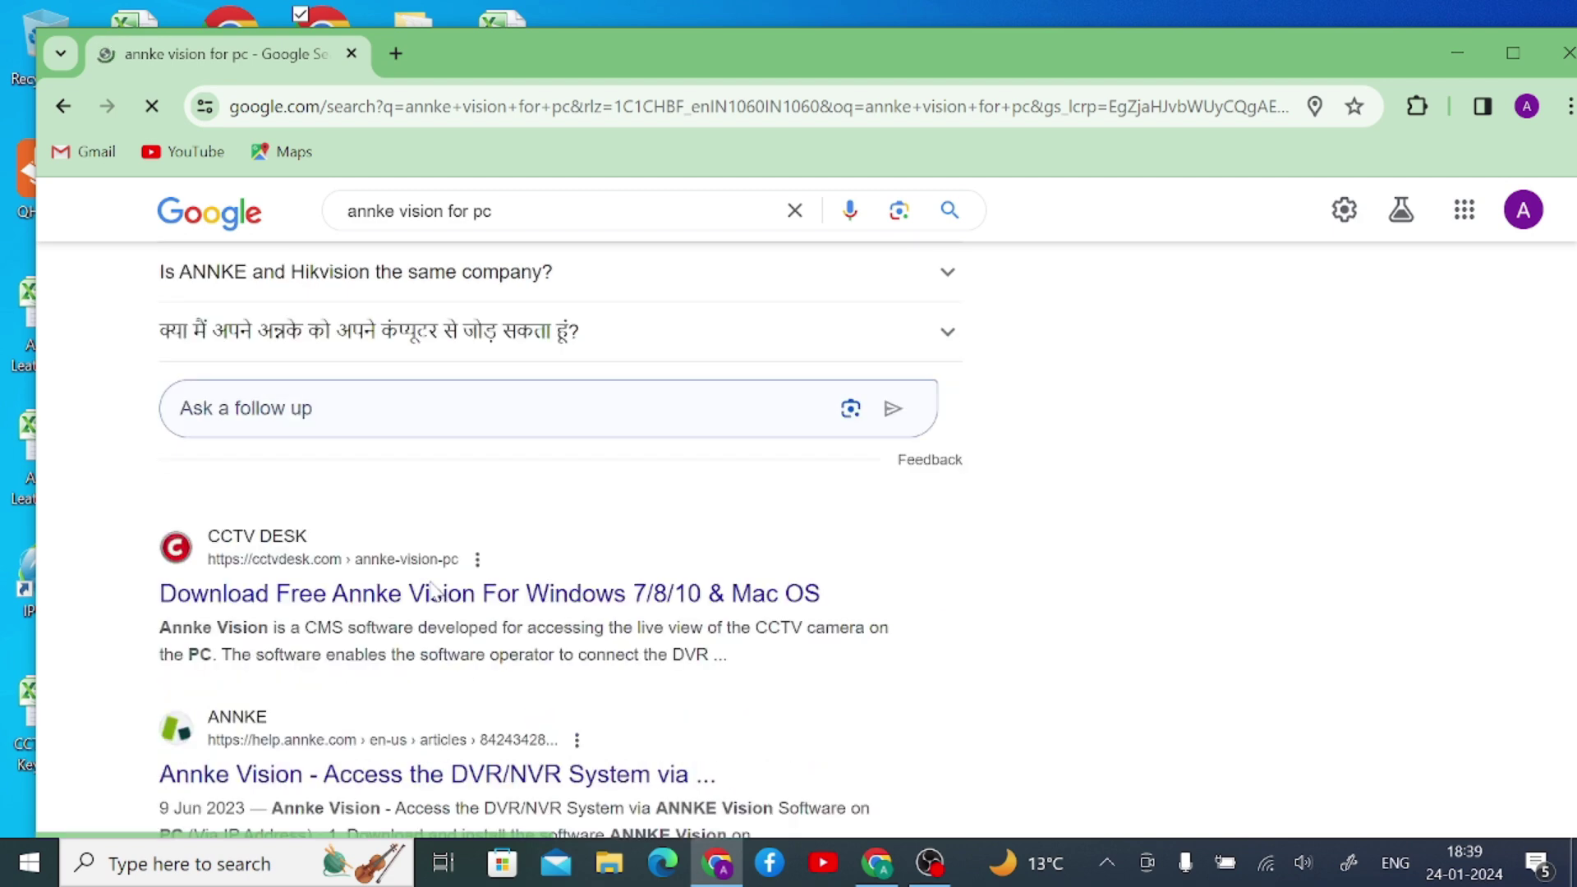
pyautogui.scroll(-1, 433, 590)
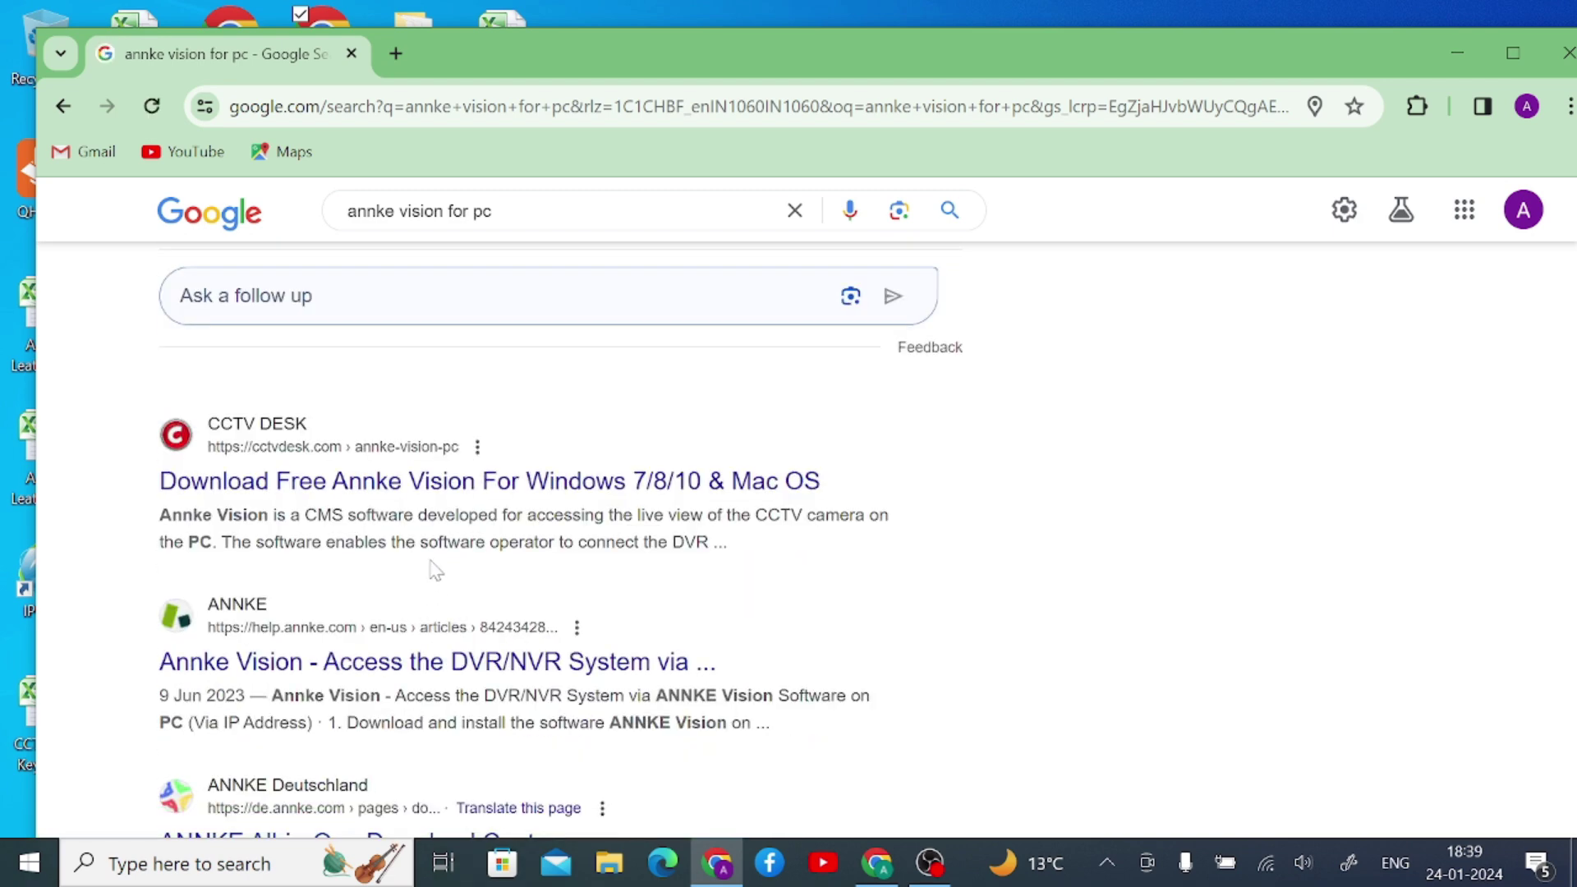
# - Open the CCTV DESK Annke Vision article and scroll through it
pyautogui.click(381, 484)
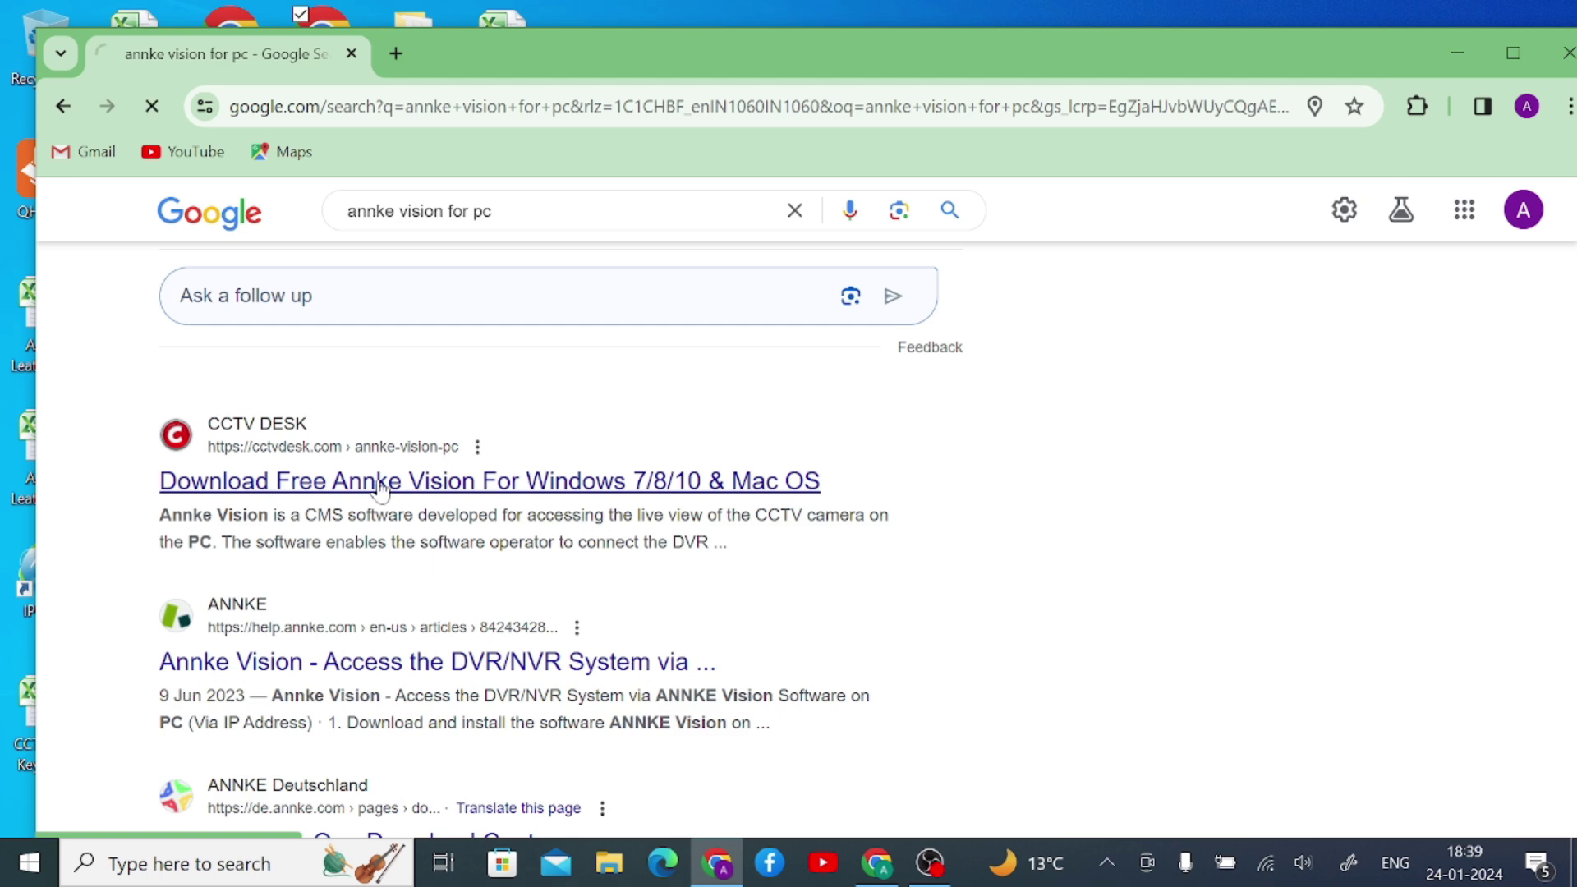
pyautogui.scroll(-15, 381, 485)
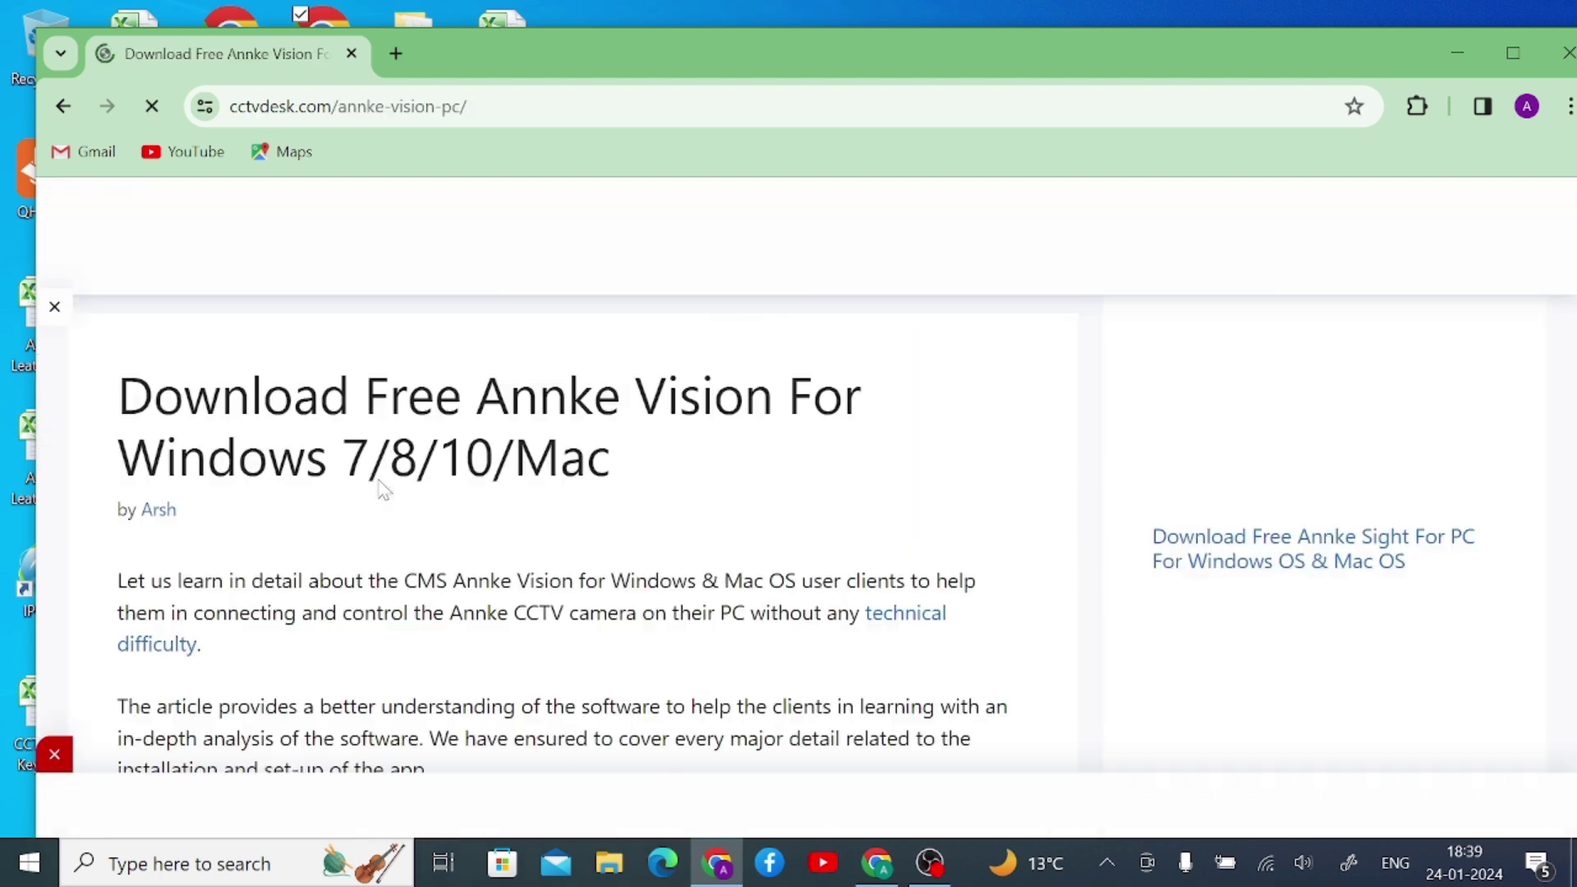
pyautogui.scroll(-5, 380, 490)
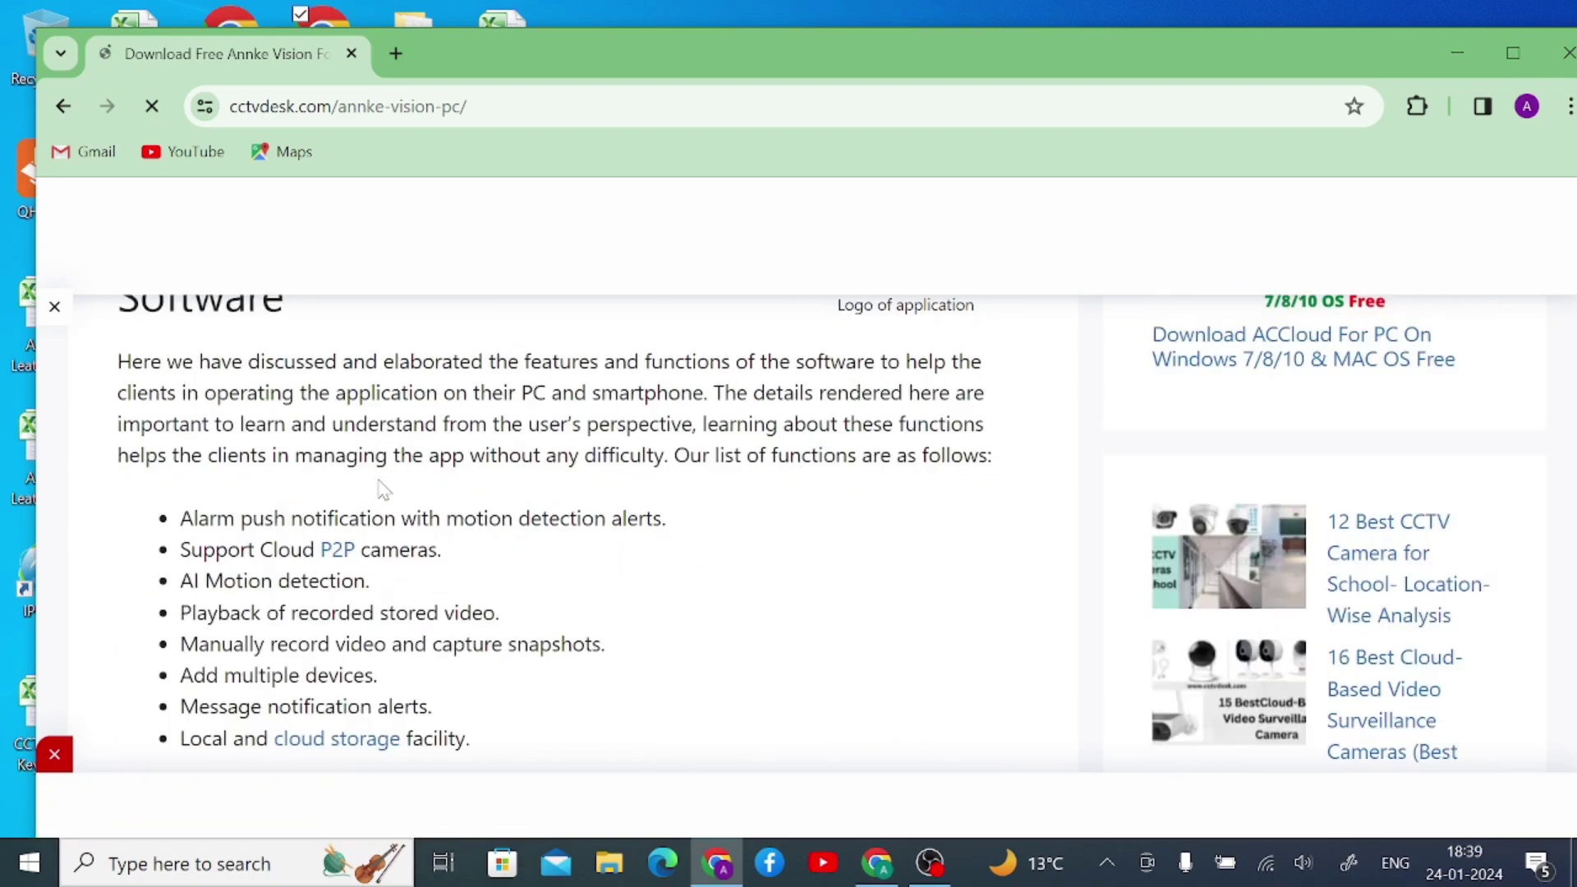
pyautogui.scroll(15, 380, 491)
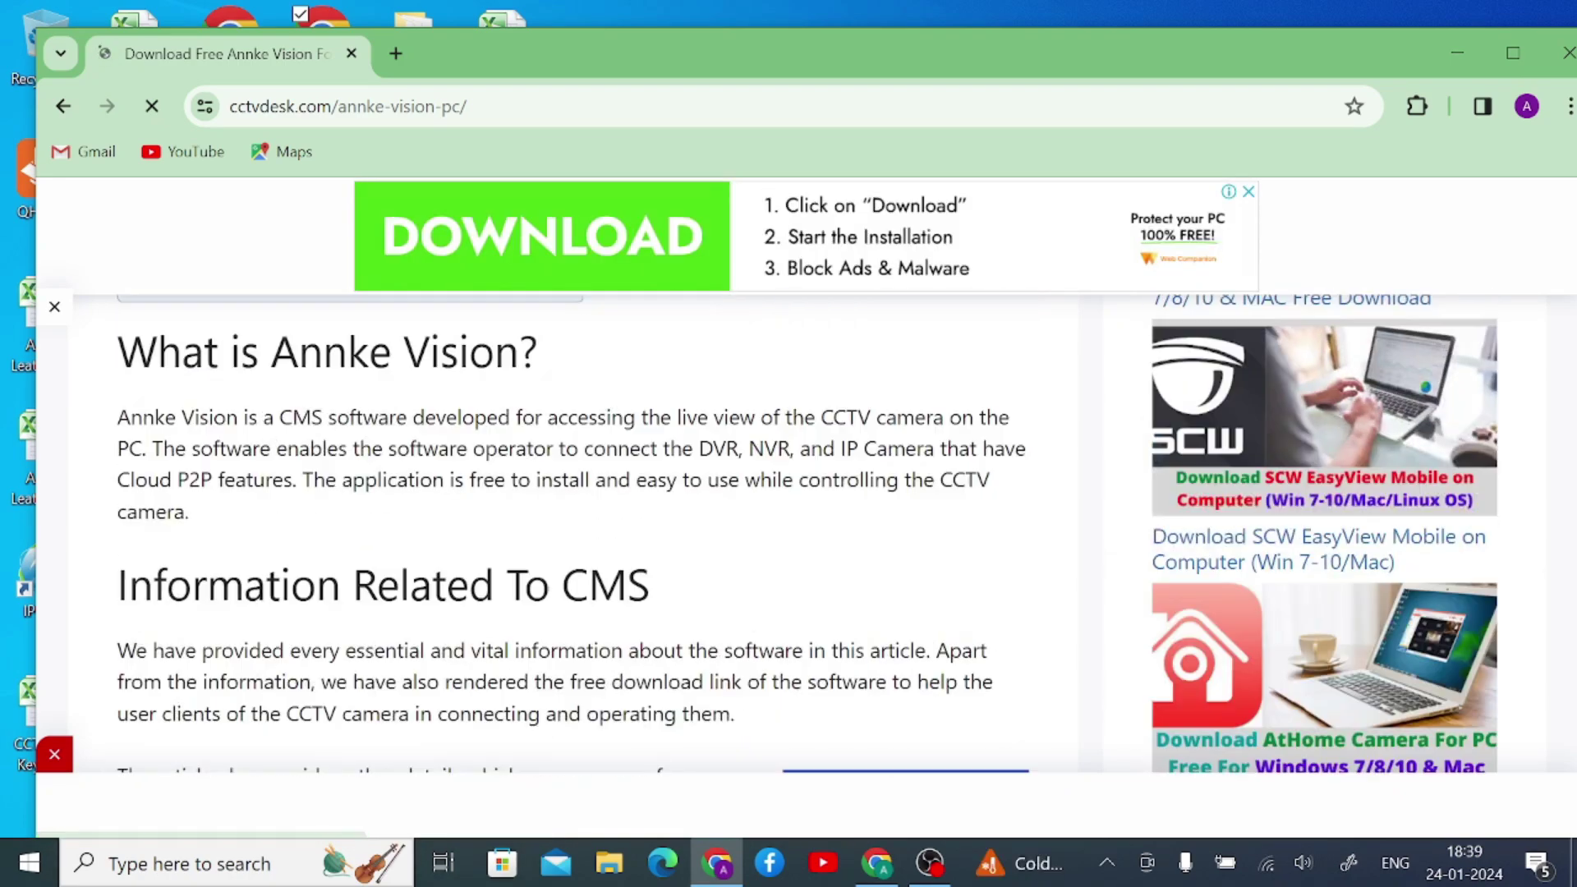
pyautogui.scroll(-15, 380, 491)
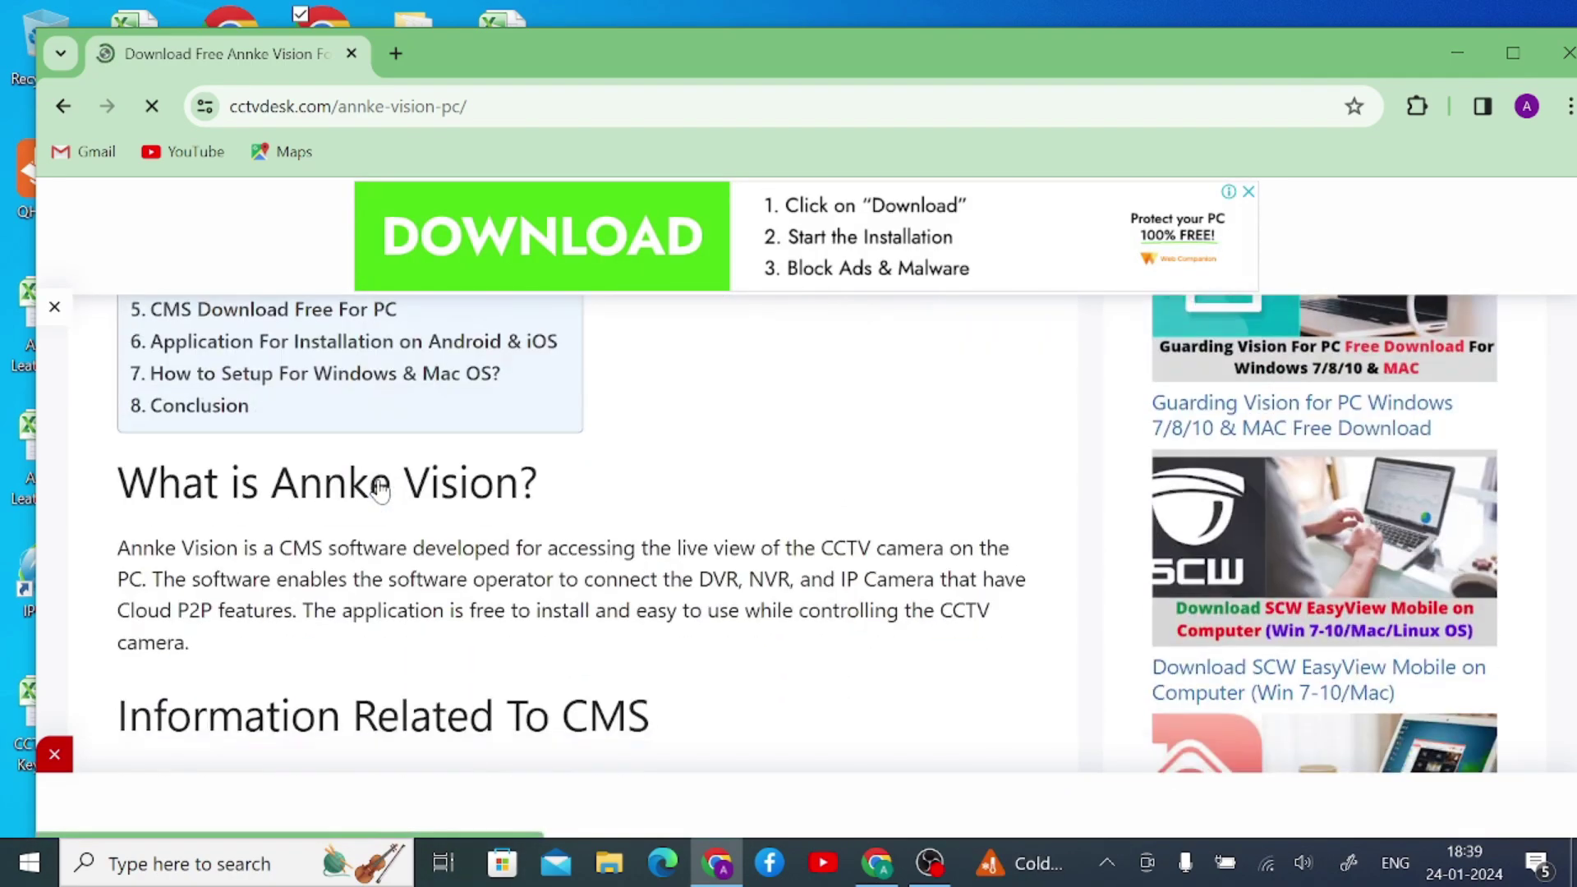
pyautogui.scroll(3, 380, 490)
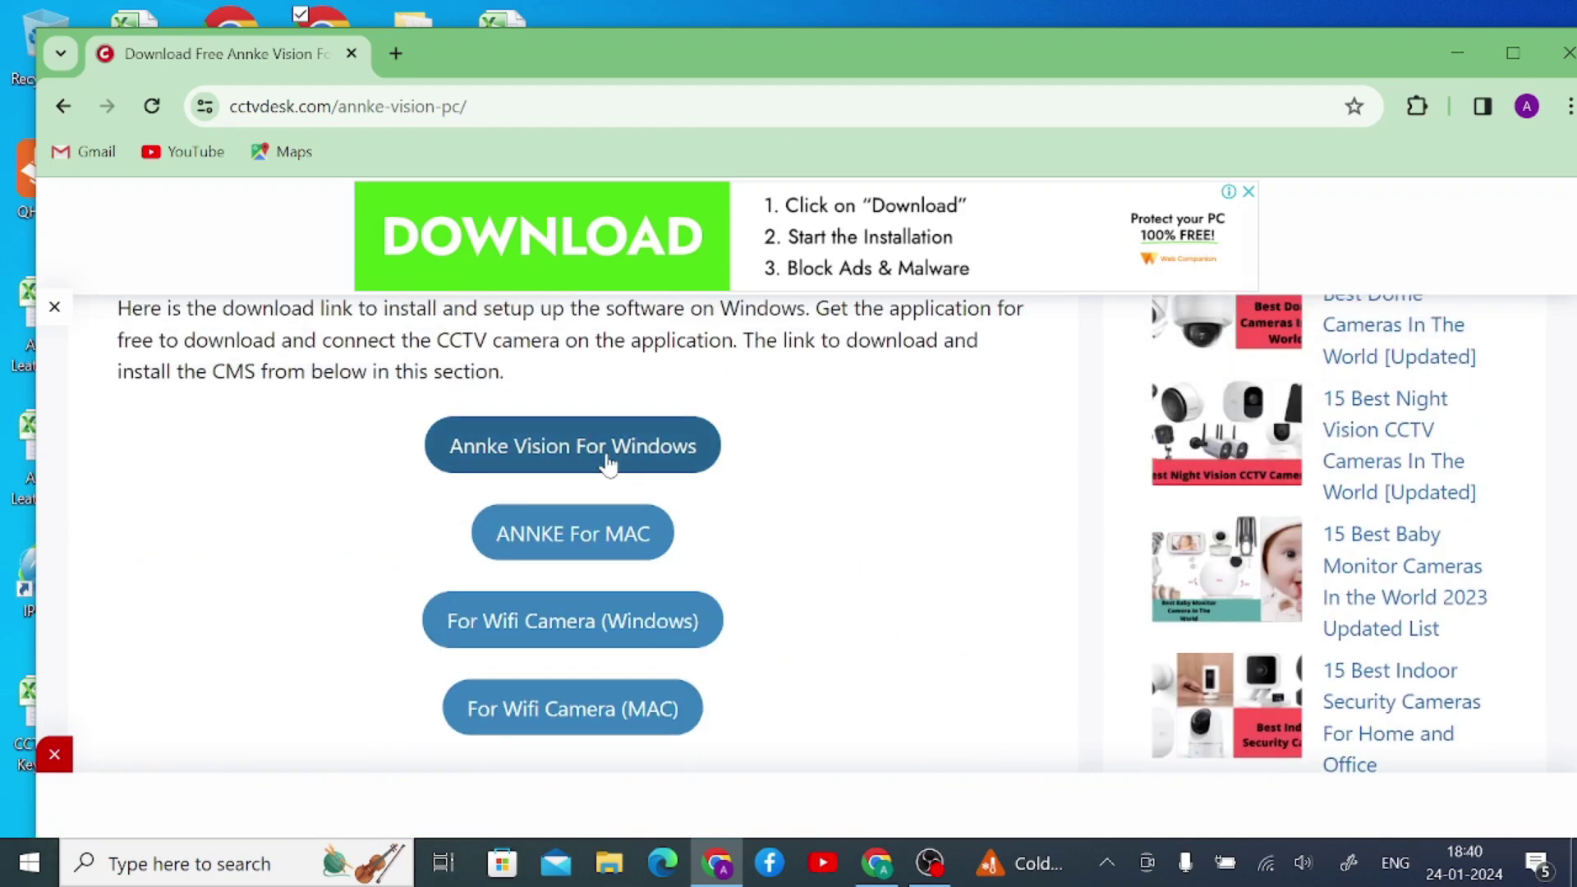
# - Choose 'Annke Vision For Windows' and wait out the countdown to the File Download page
pyautogui.click(600, 464)
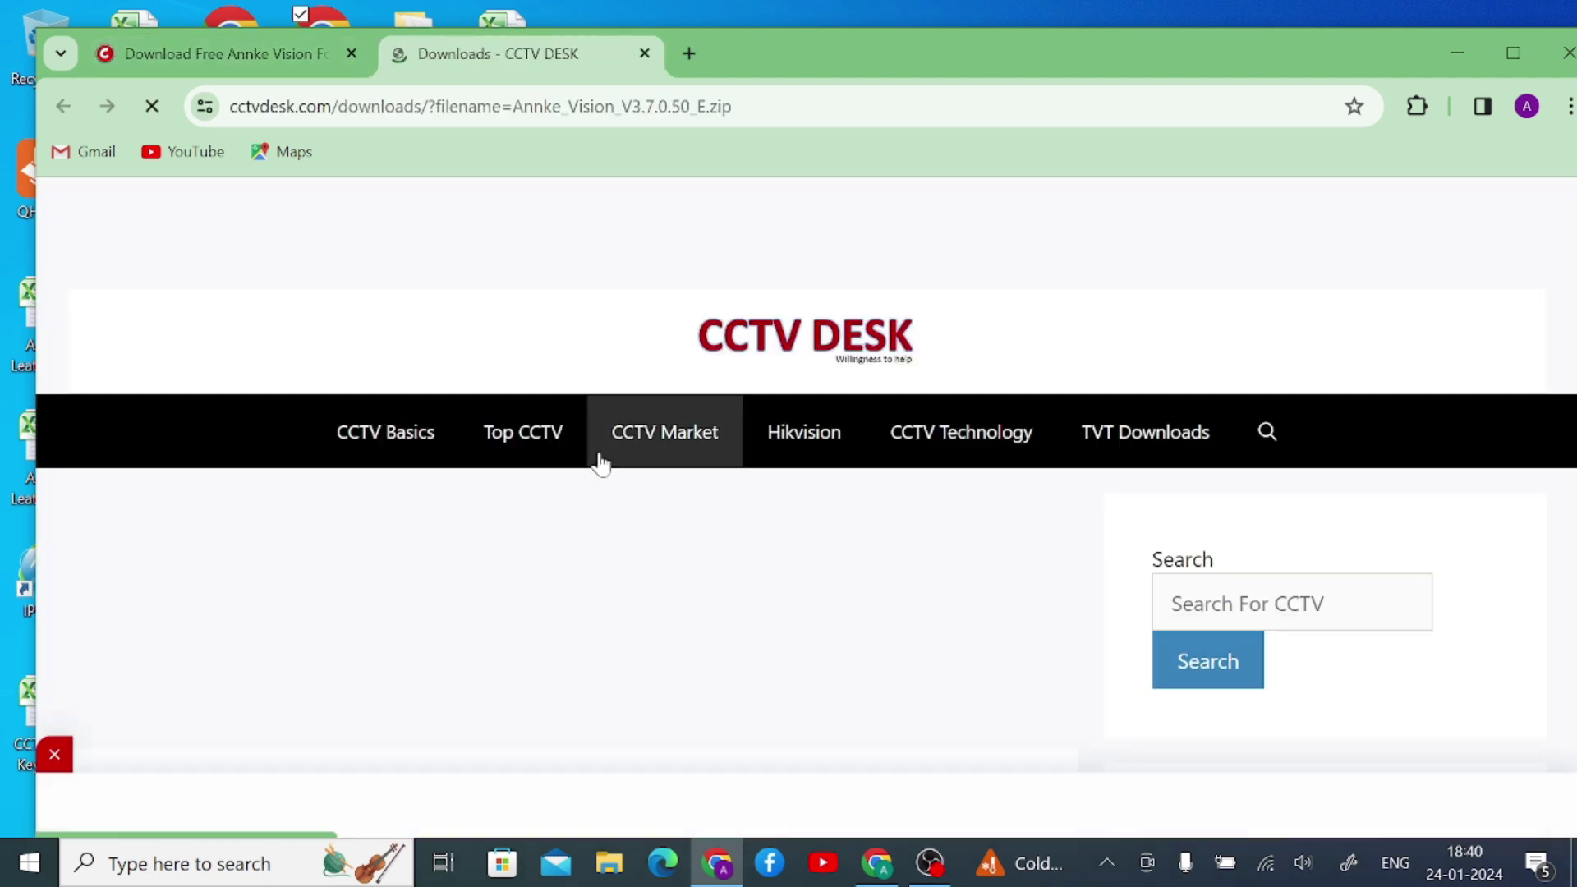
pyautogui.scroll(-4, 600, 464)
pyautogui.scroll(-3, 600, 464)
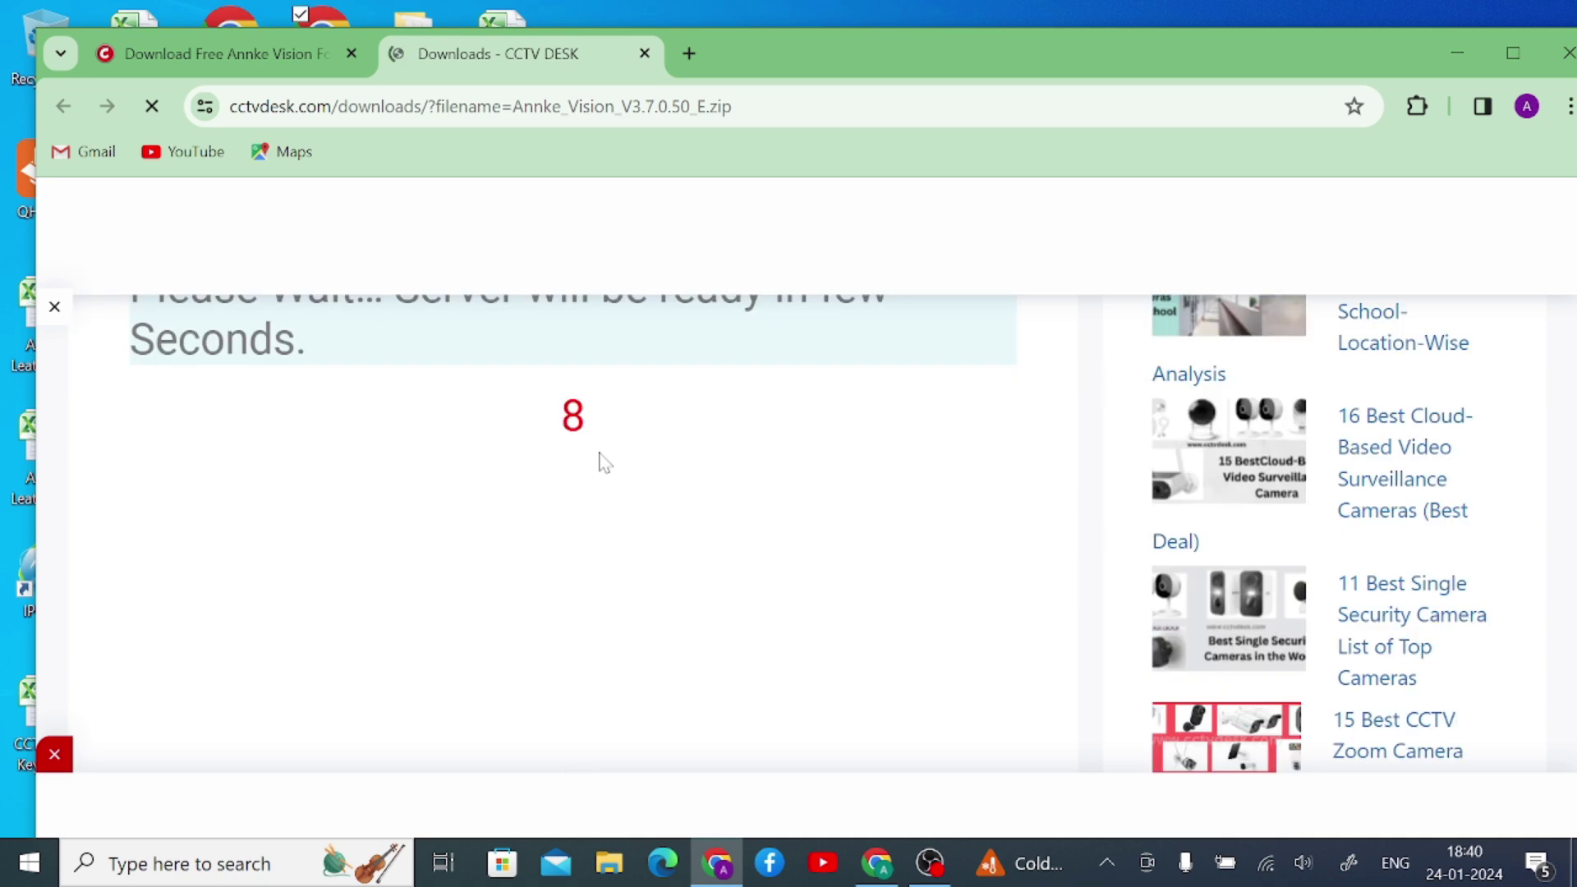
pyautogui.scroll(1, 600, 464)
pyautogui.scroll(-3, 599, 464)
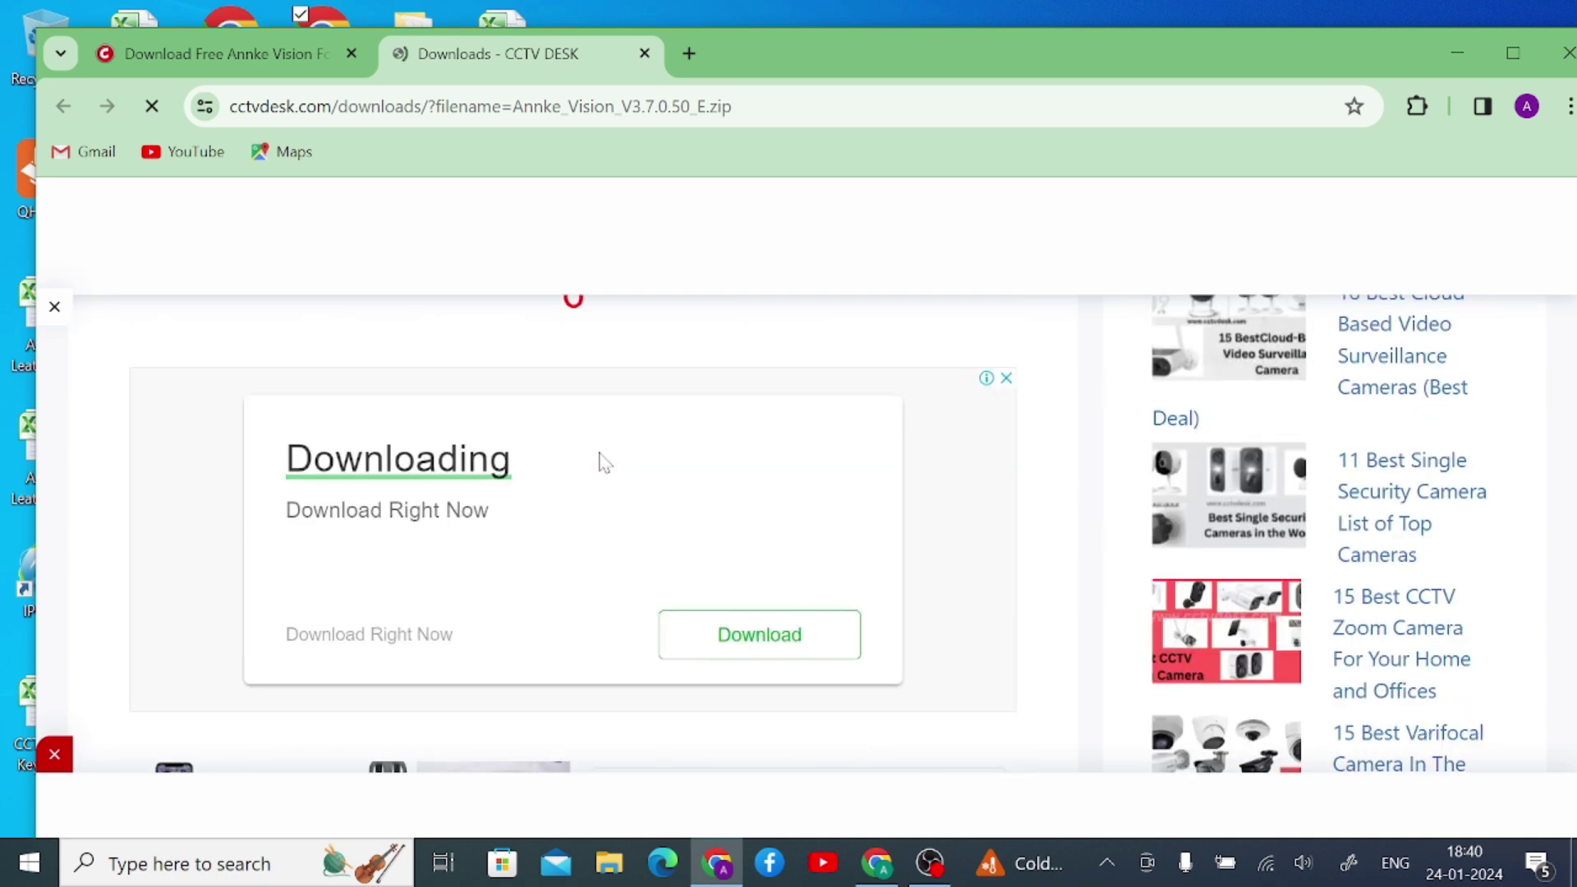
pyautogui.scroll(6, 600, 464)
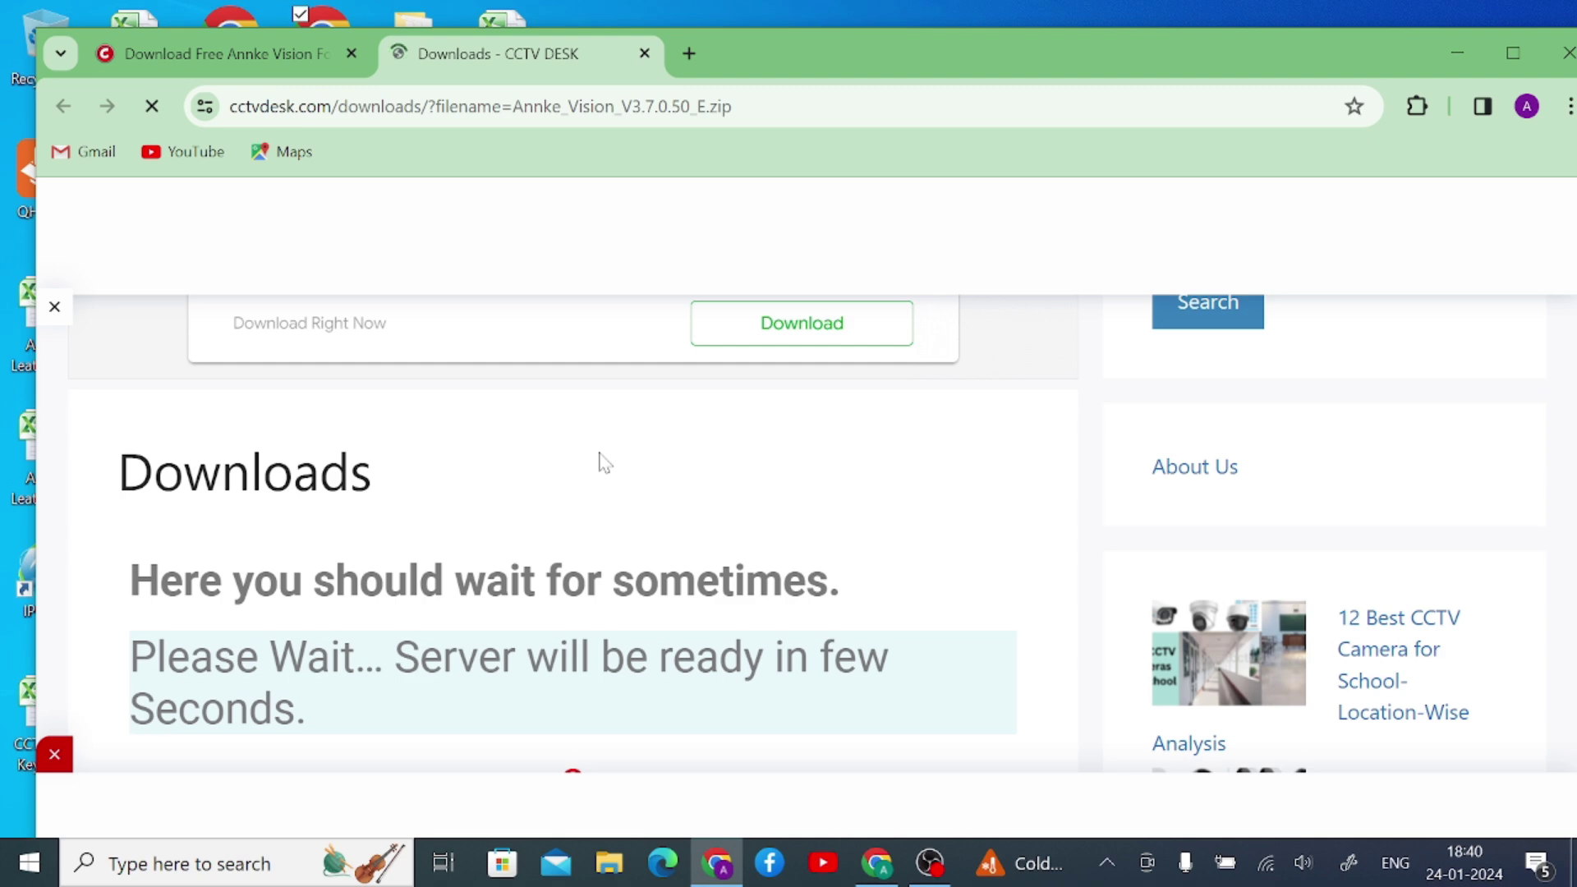
pyautogui.scroll(-3, 600, 462)
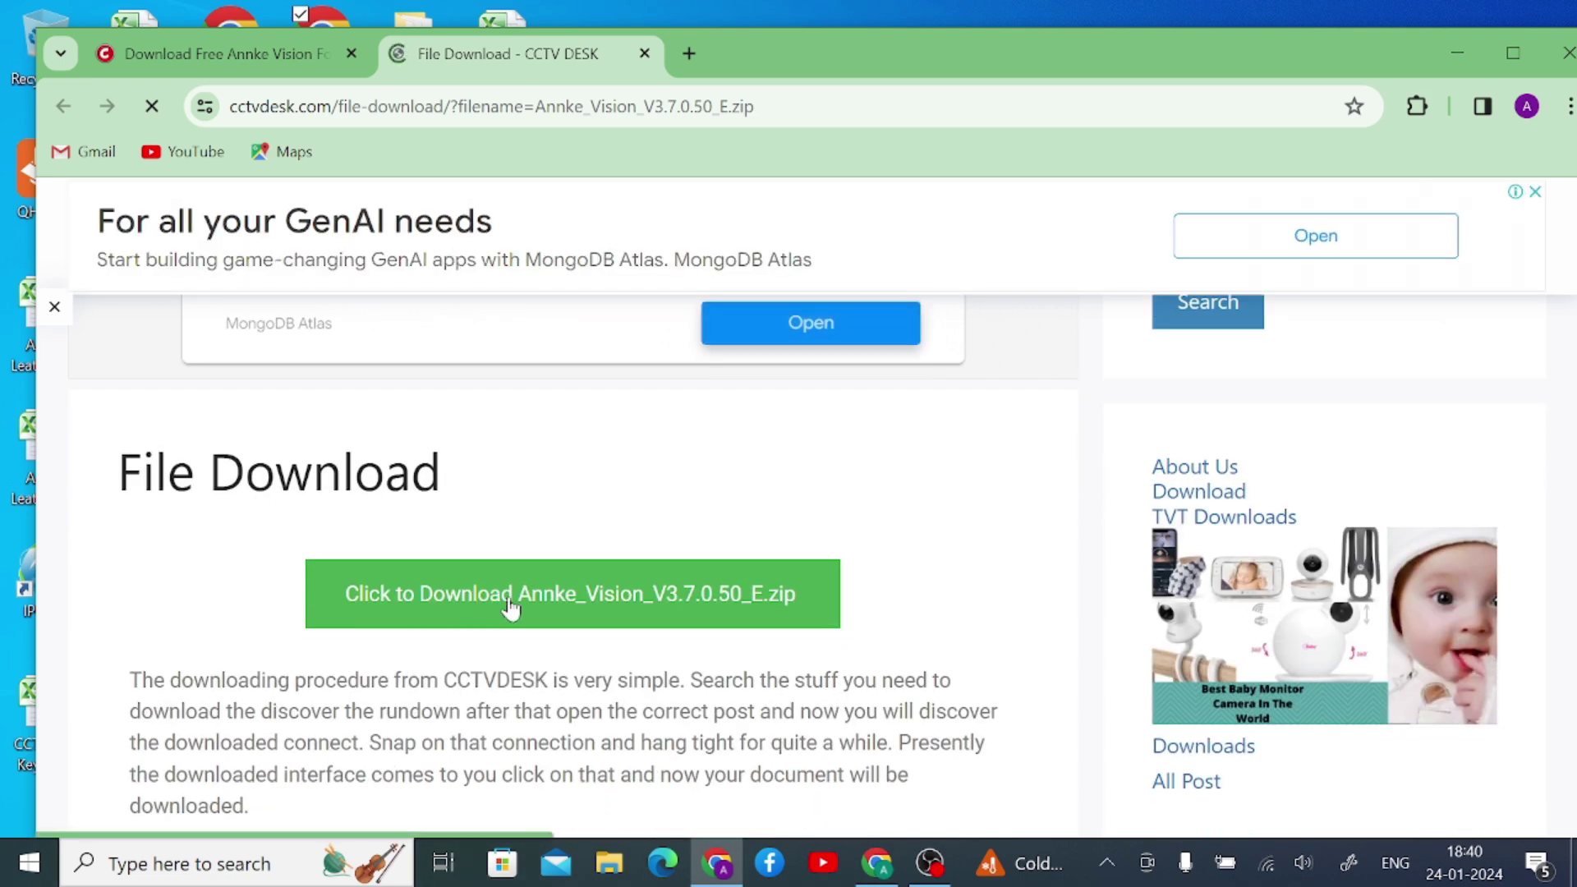
# - Download Annke_Vision_V3.7.0.50_E.zip, dismiss the ad, and confirm the 264 MB file finished
pyautogui.click(510, 608)
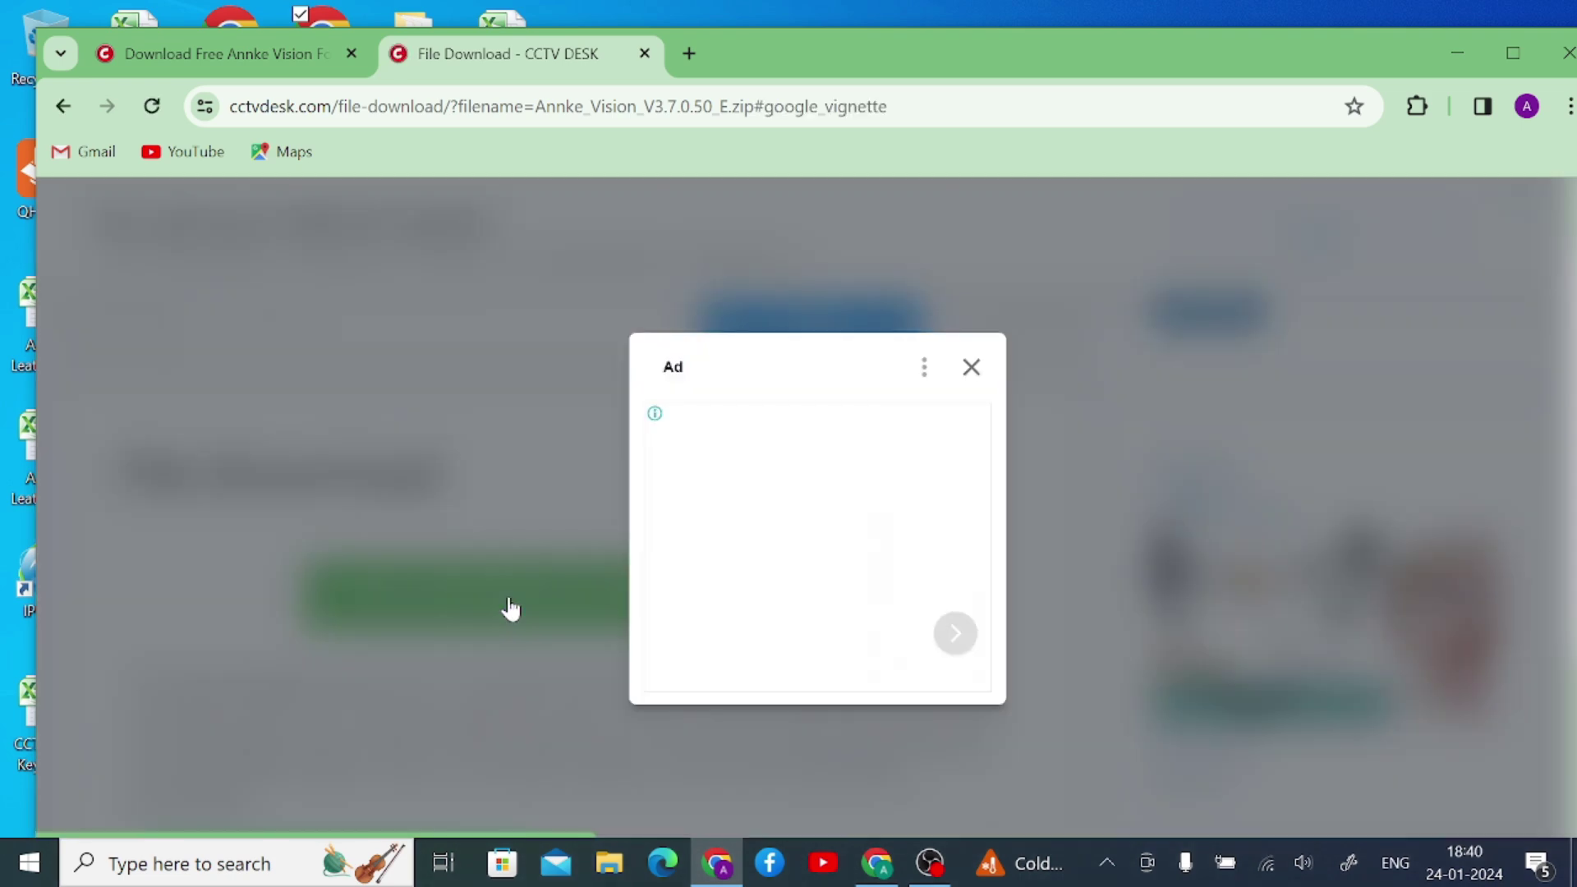
pyautogui.click(971, 370)
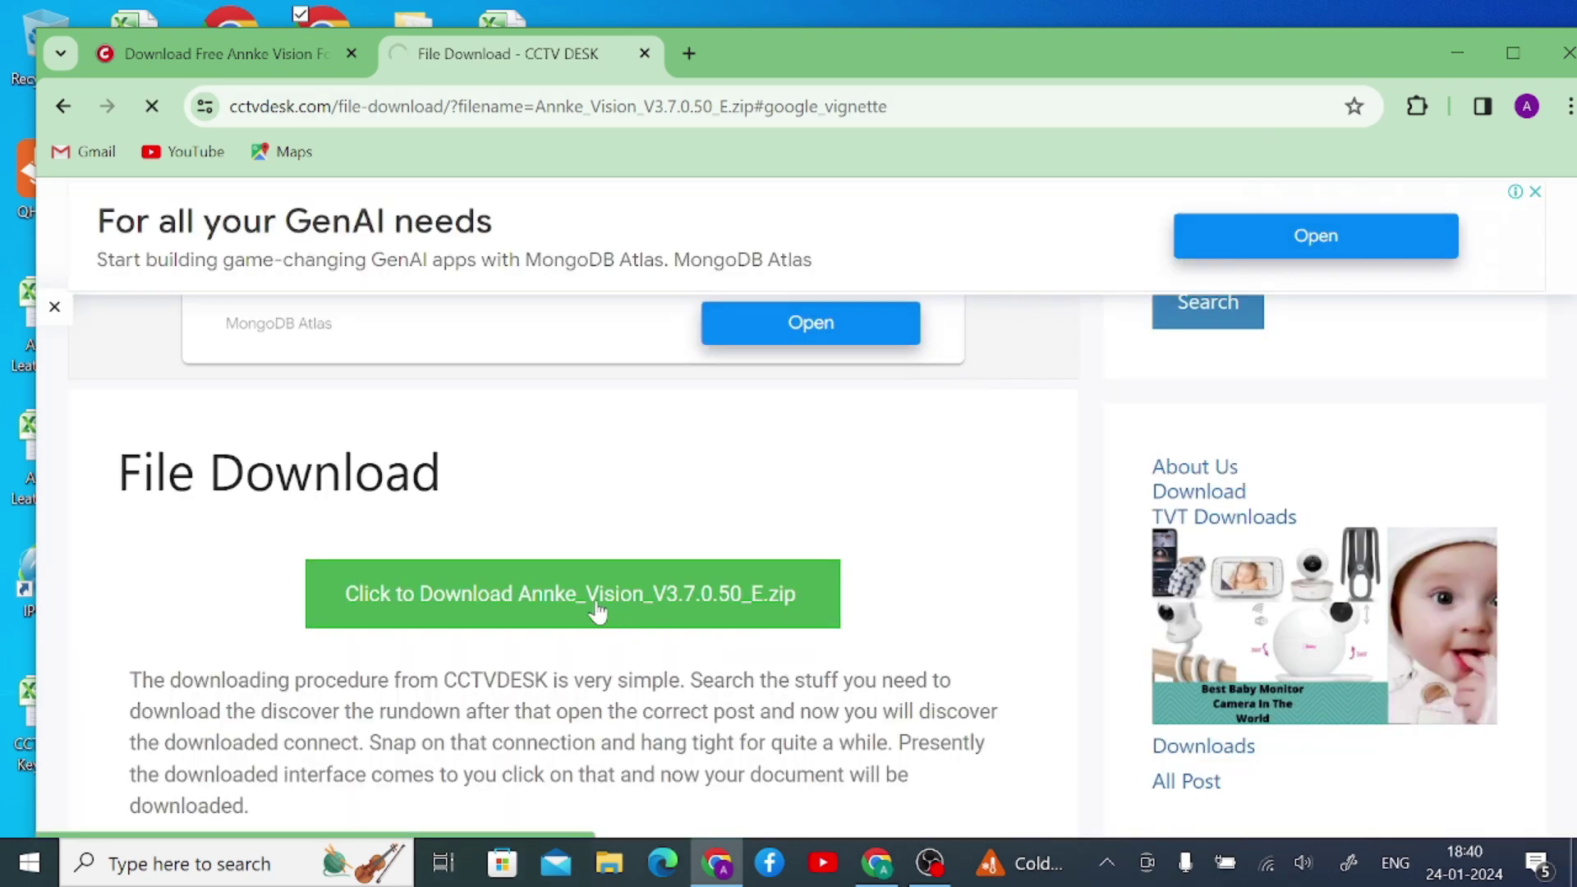
pyautogui.scroll(-3, 430, 592)
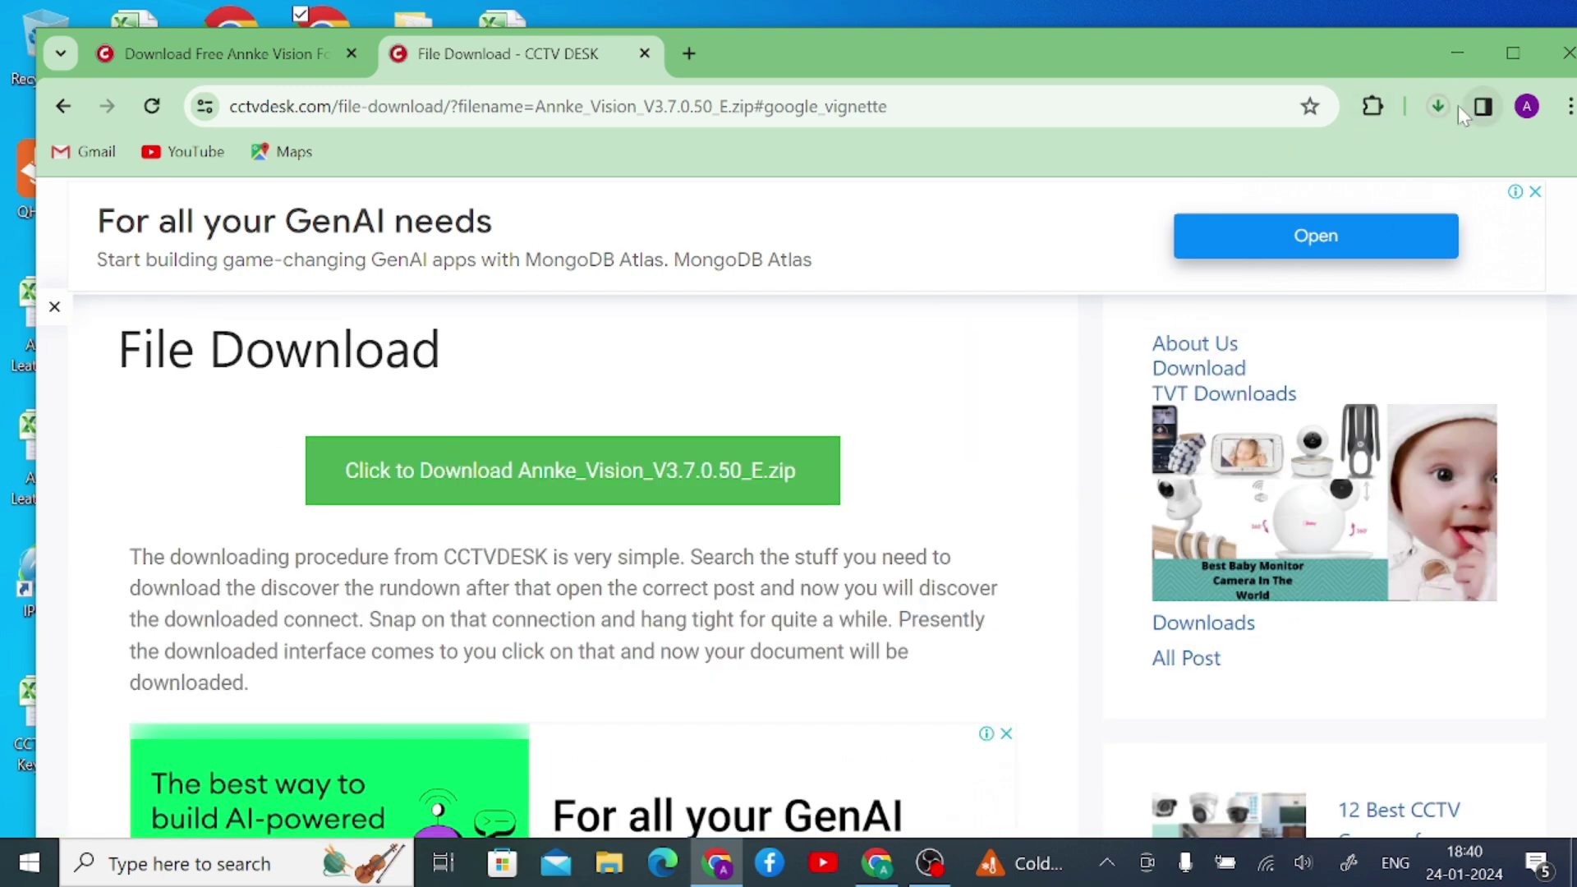
pyautogui.click(1439, 107)
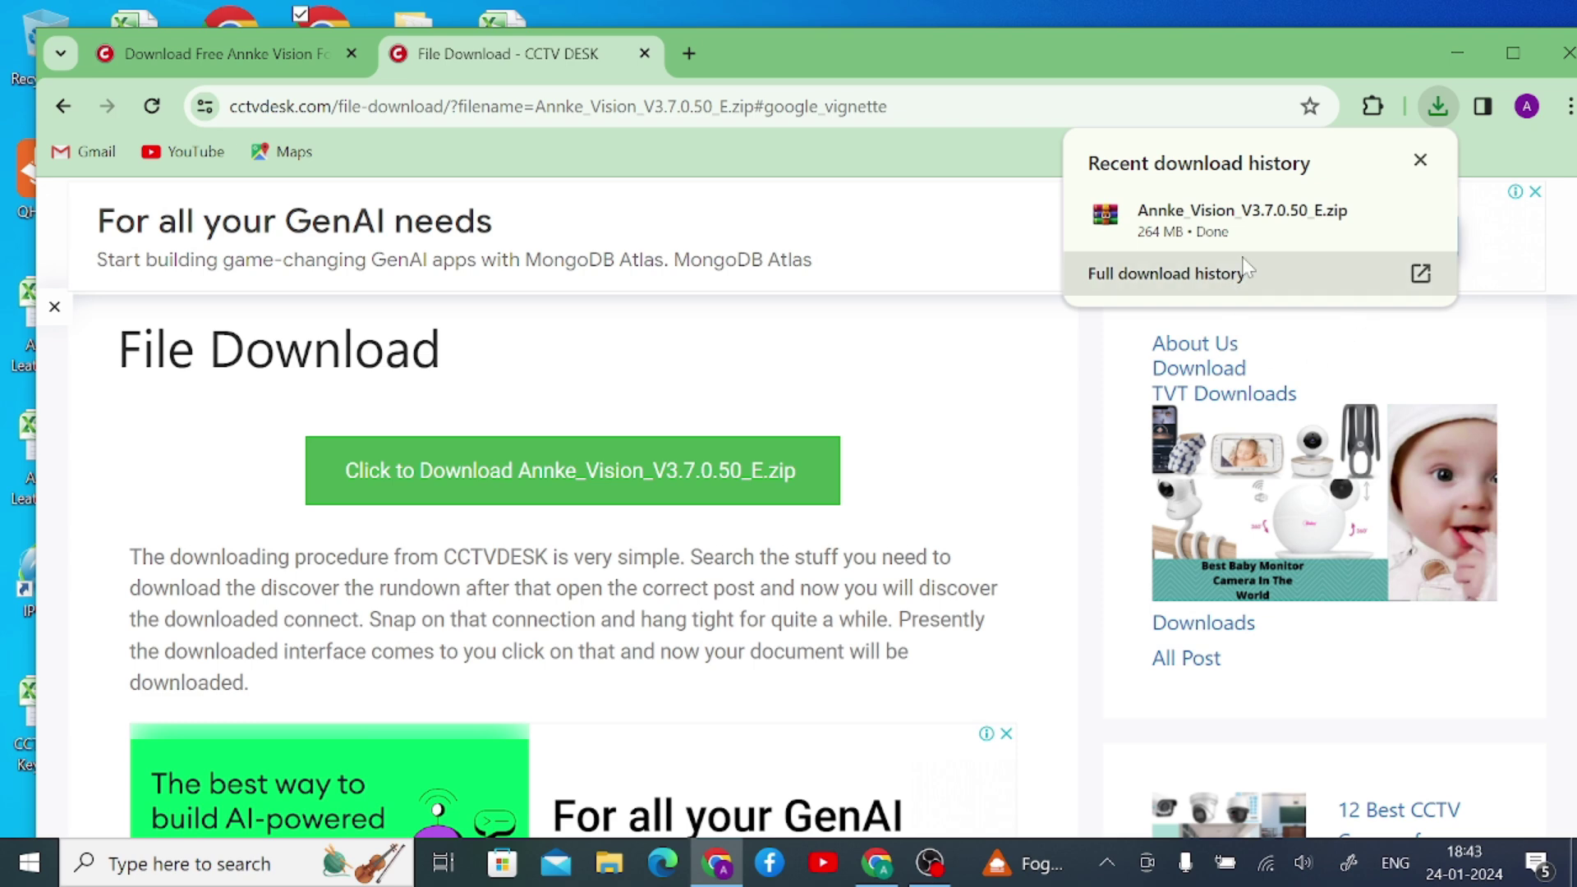
# - Show the zip in Downloads and extract it to Annke_Vision_V3.7.0.50_E\
pyautogui.click(1370, 215)
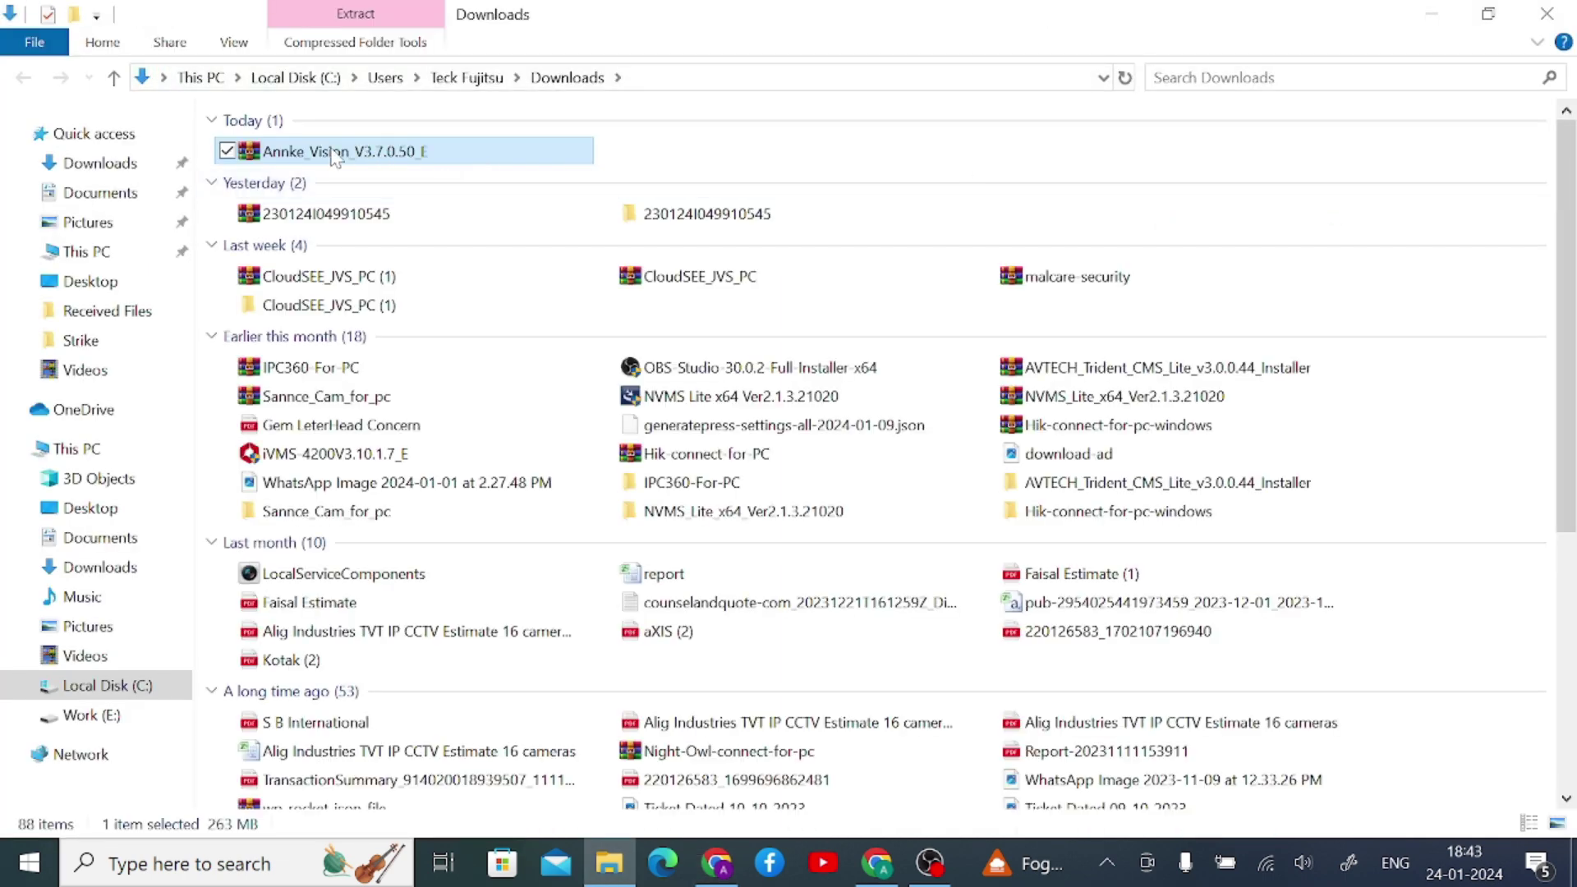
pyautogui.doubleClick(332, 151)
pyautogui.rightClick(333, 153)
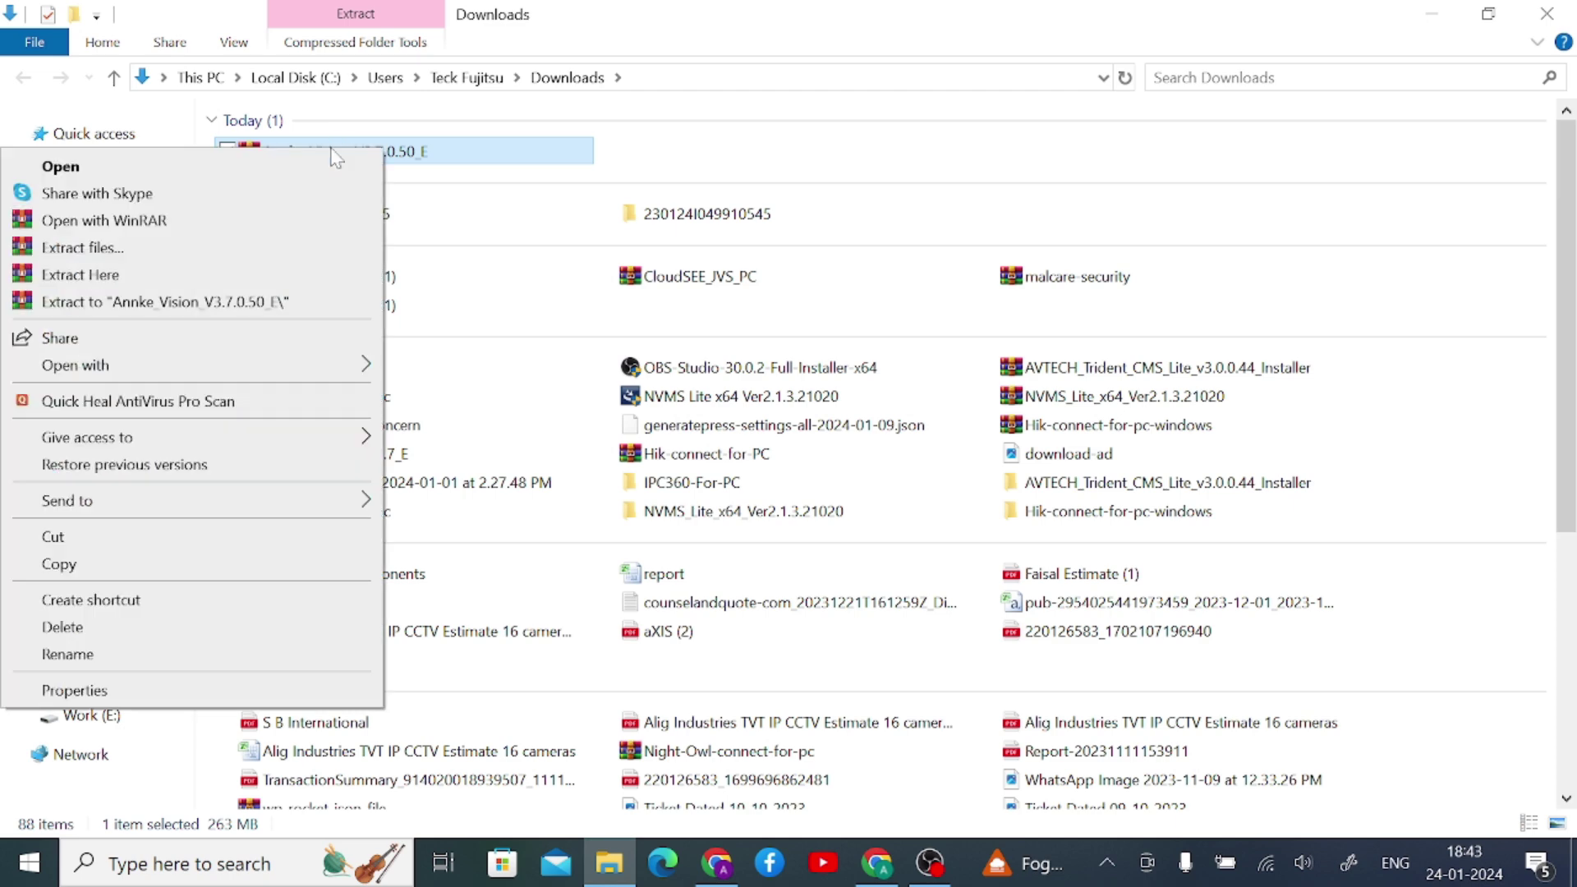
pyautogui.click(248, 302)
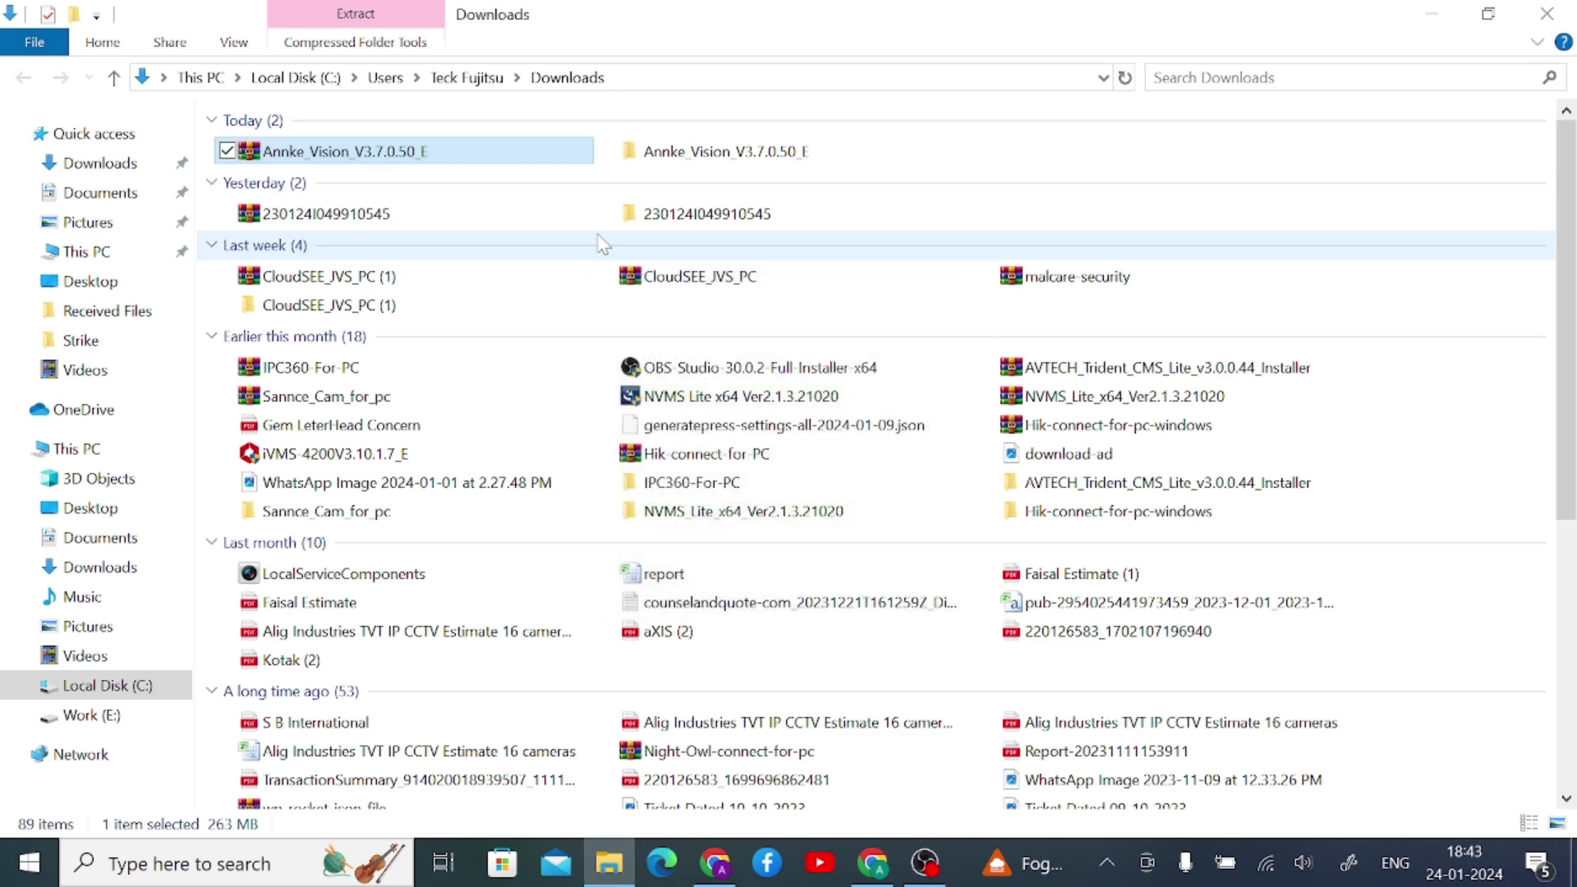
# - Open the extracted folder and bring up the context menu for the Annke_Vision_V3.7.0.50_E application
pyautogui.click(676, 164)
pyautogui.doubleClick(676, 164)
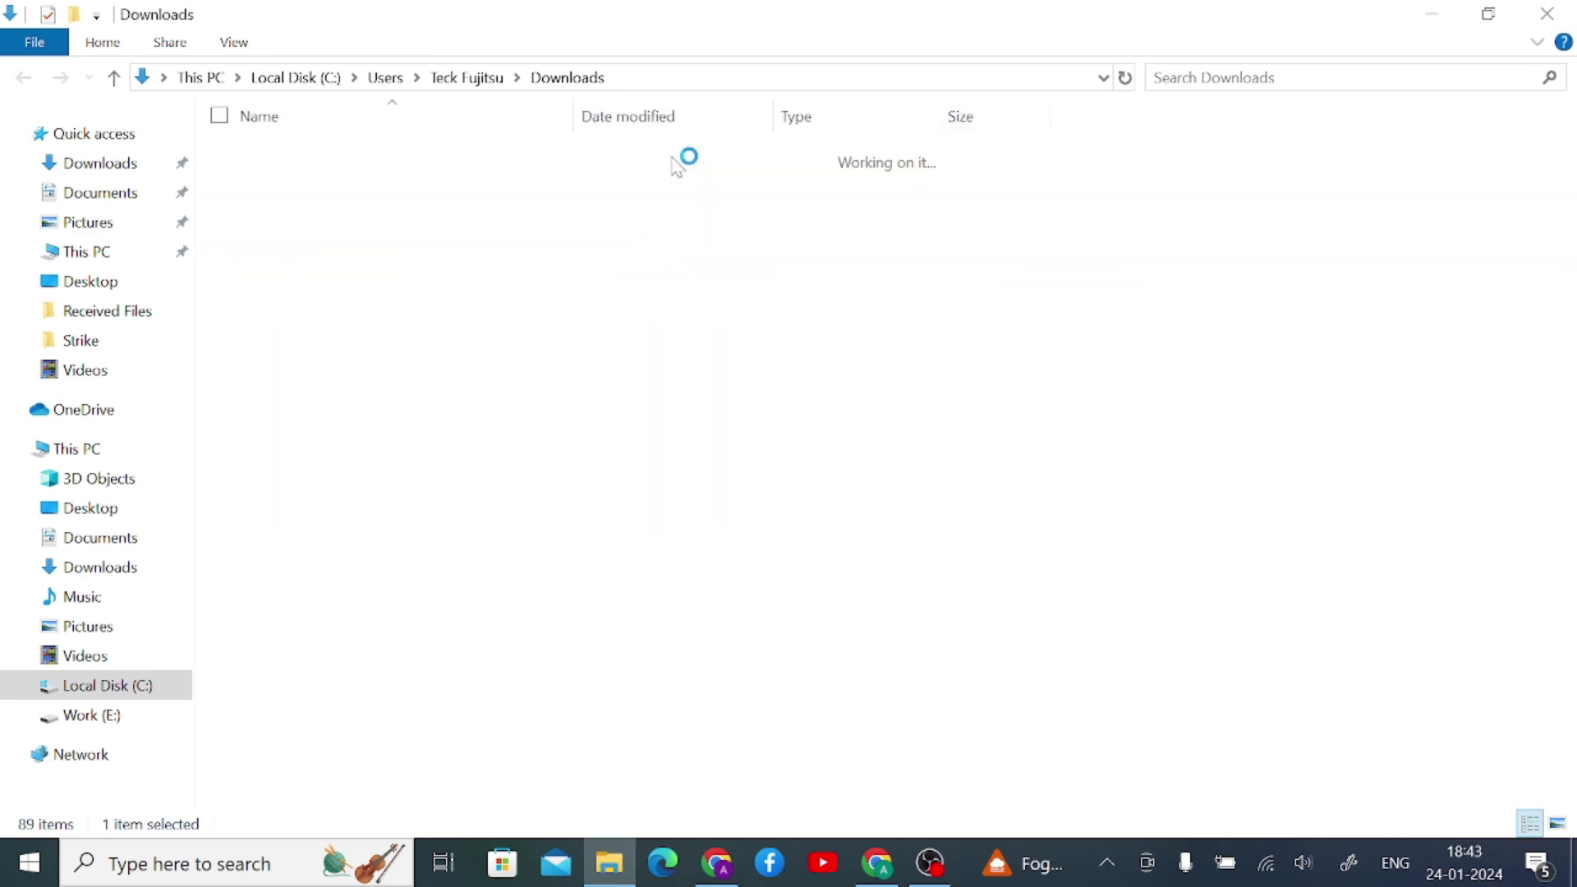
pyautogui.click(347, 164)
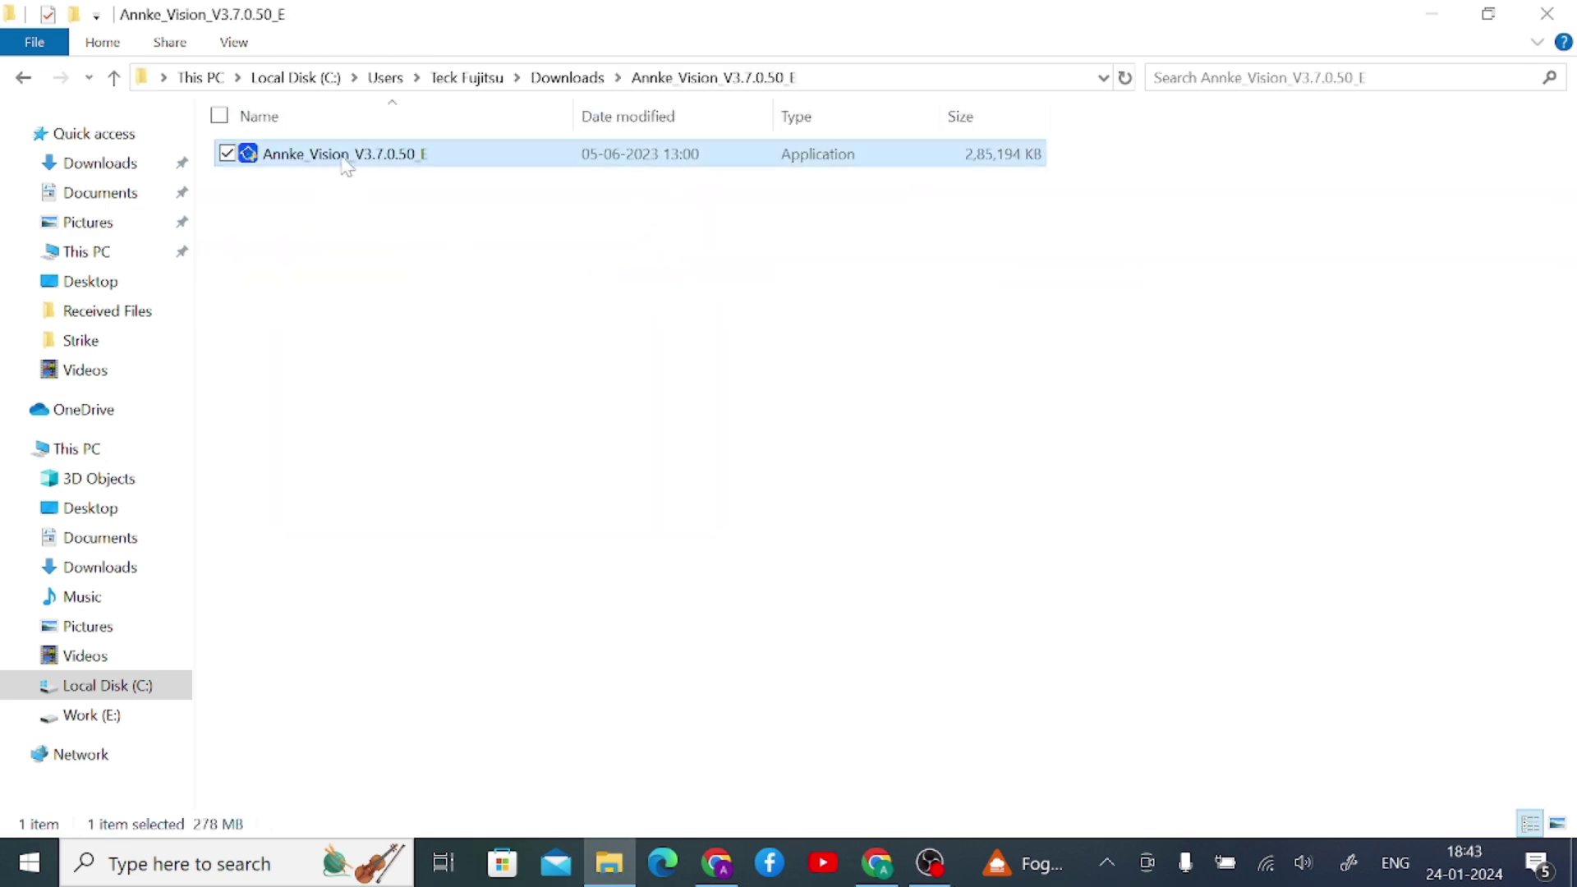
pyautogui.rightClick(346, 164)
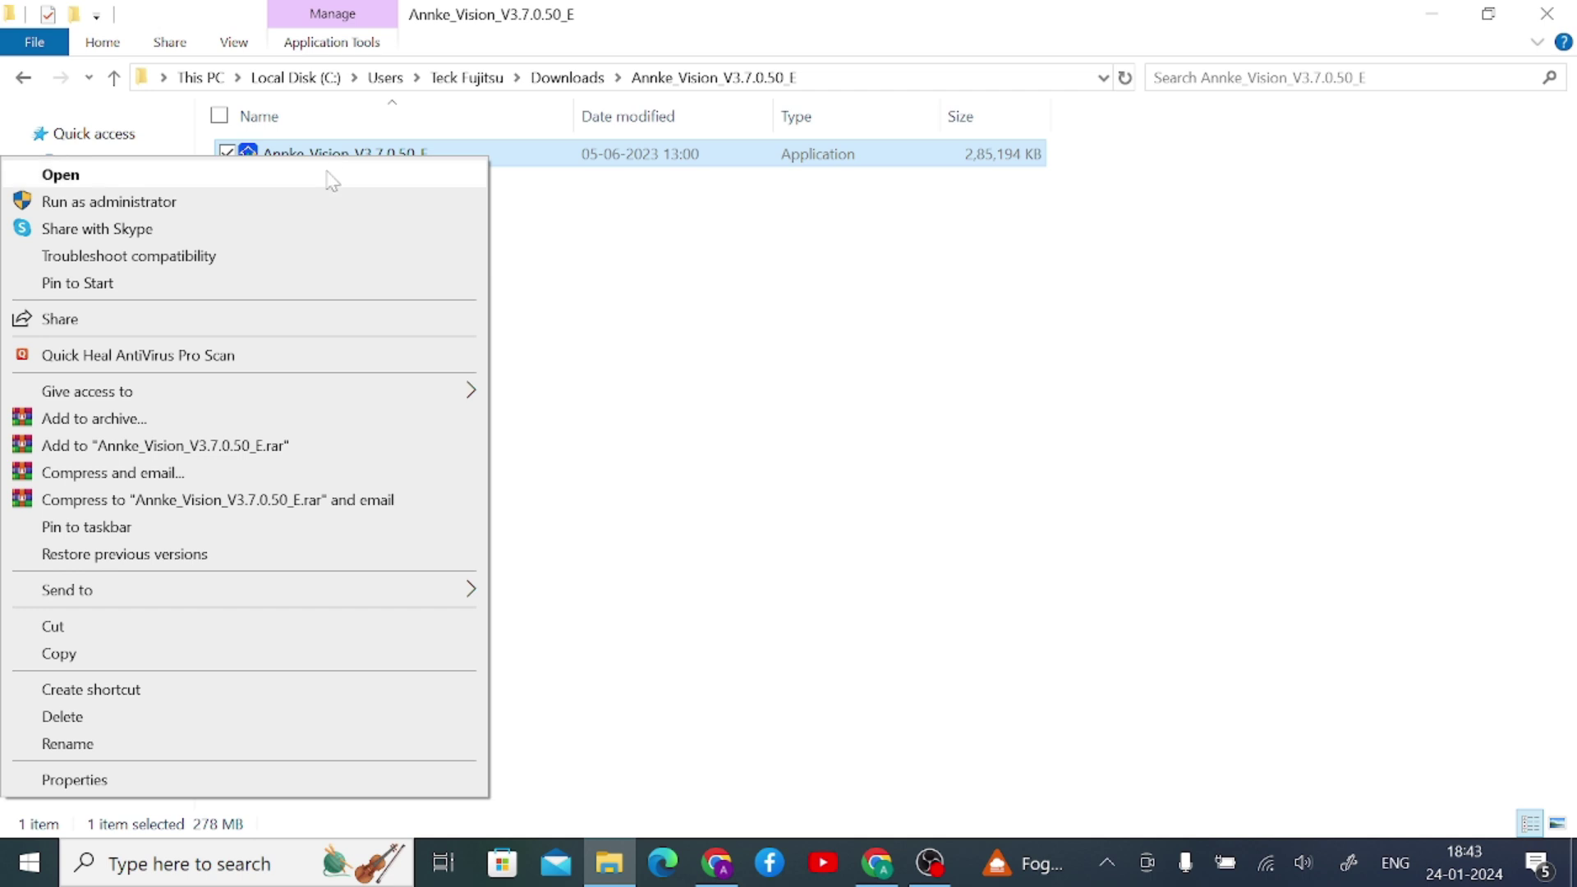
# - Run the Annke Vision installer as administrator
pyautogui.click(306, 212)
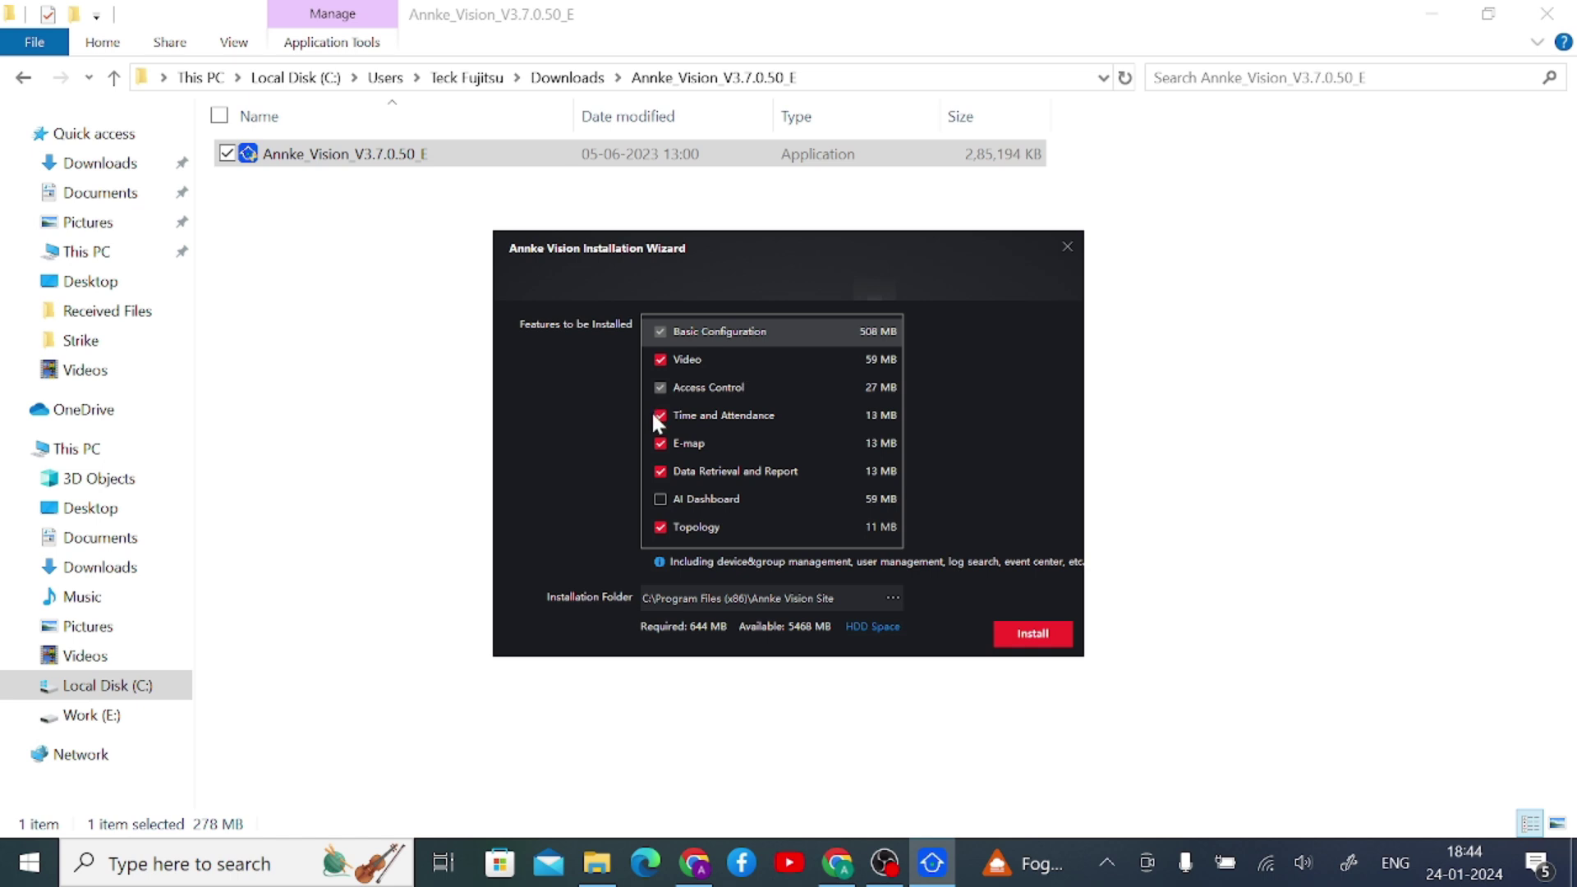
# - Install the selected features to C:\Program Files (x86)\Annke Vision Site
pyautogui.click(1030, 639)
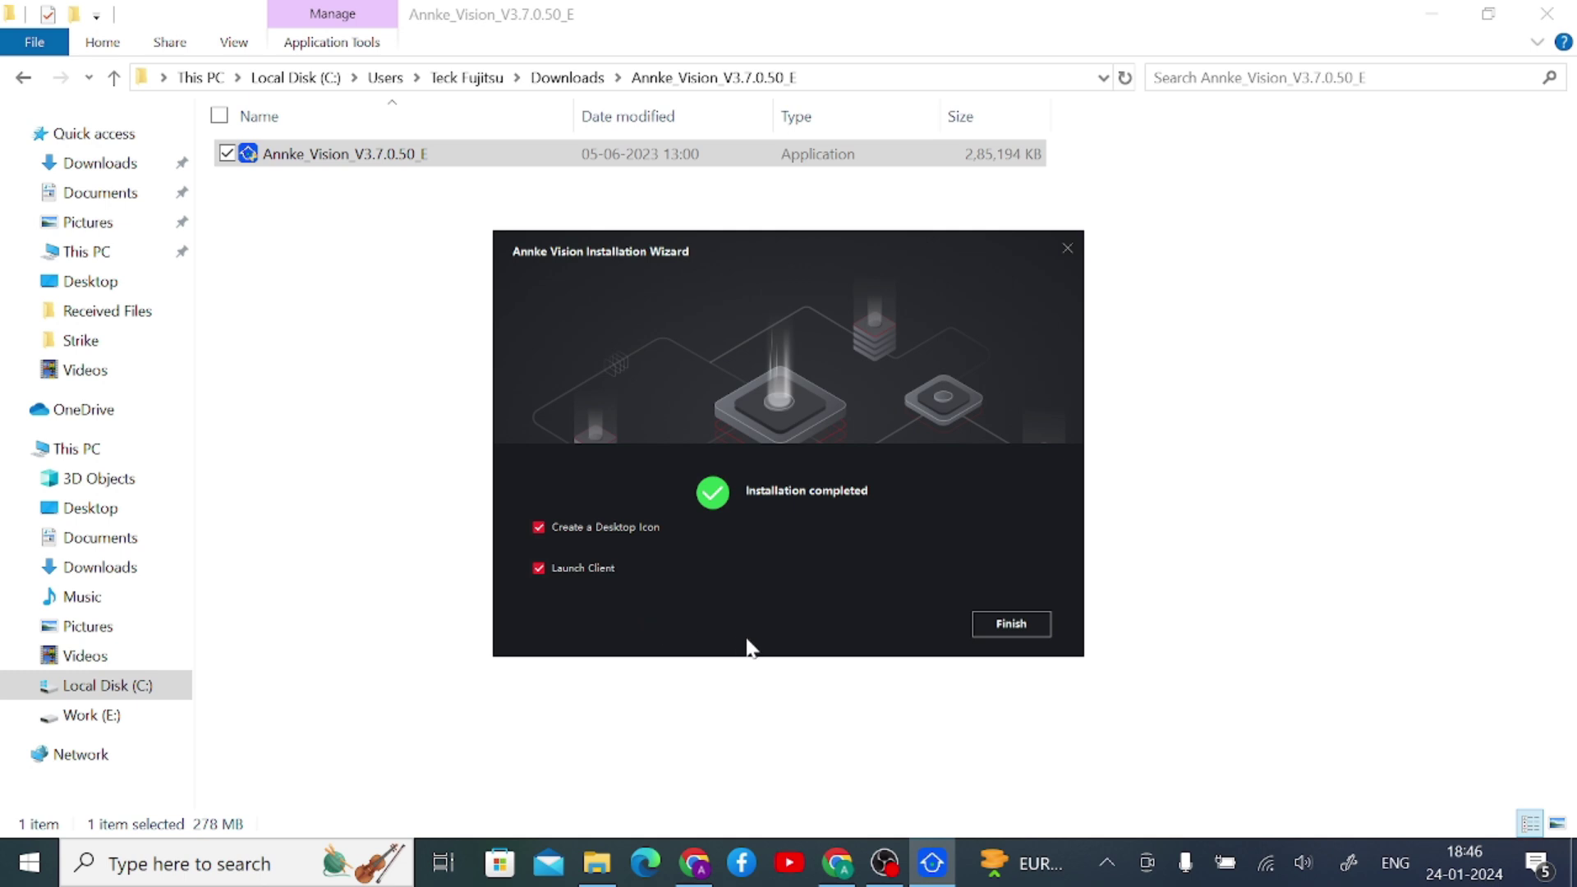
# - Finish the installation wizard to launch the Annke Vision client
pyautogui.click(1011, 623)
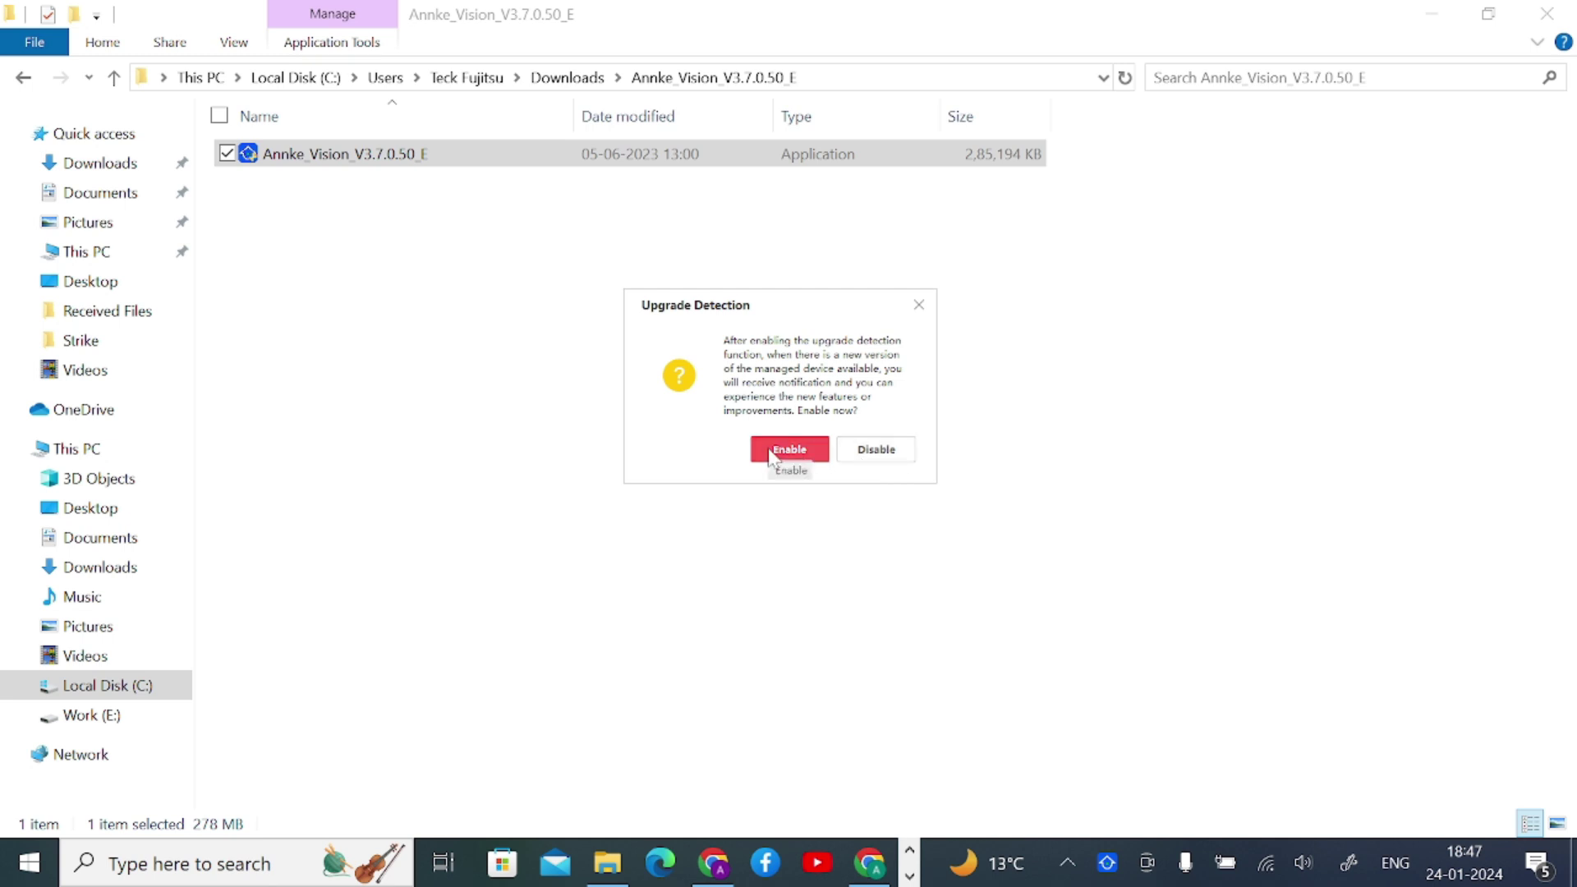
# - Disable upgrade detection and keep English as the interface language
pyautogui.click(877, 454)
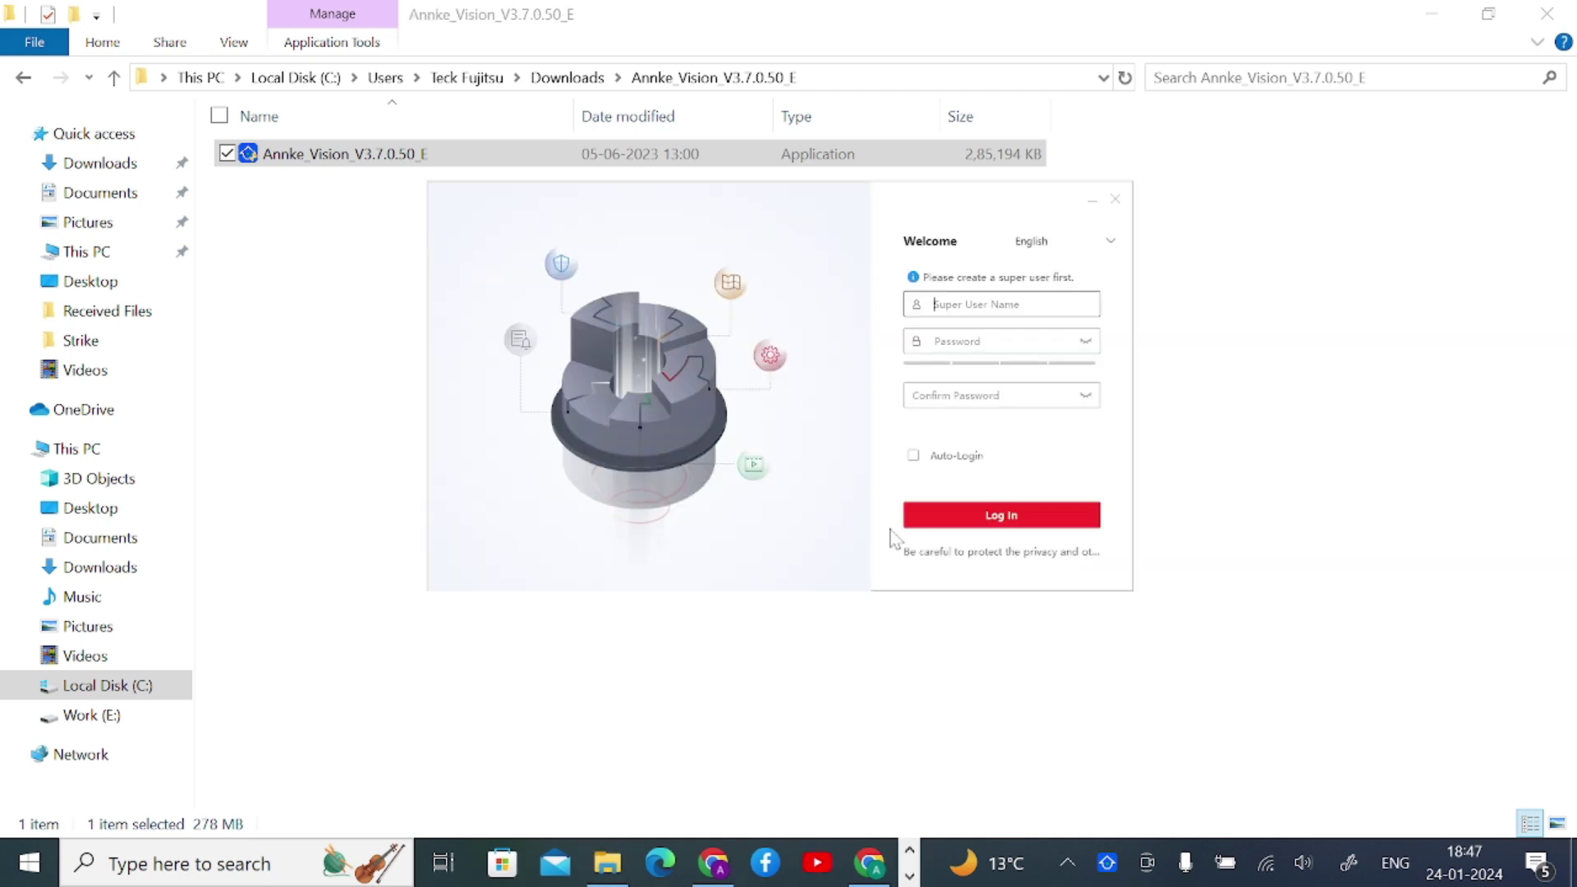
pyautogui.click(1110, 241)
pyautogui.click(1109, 243)
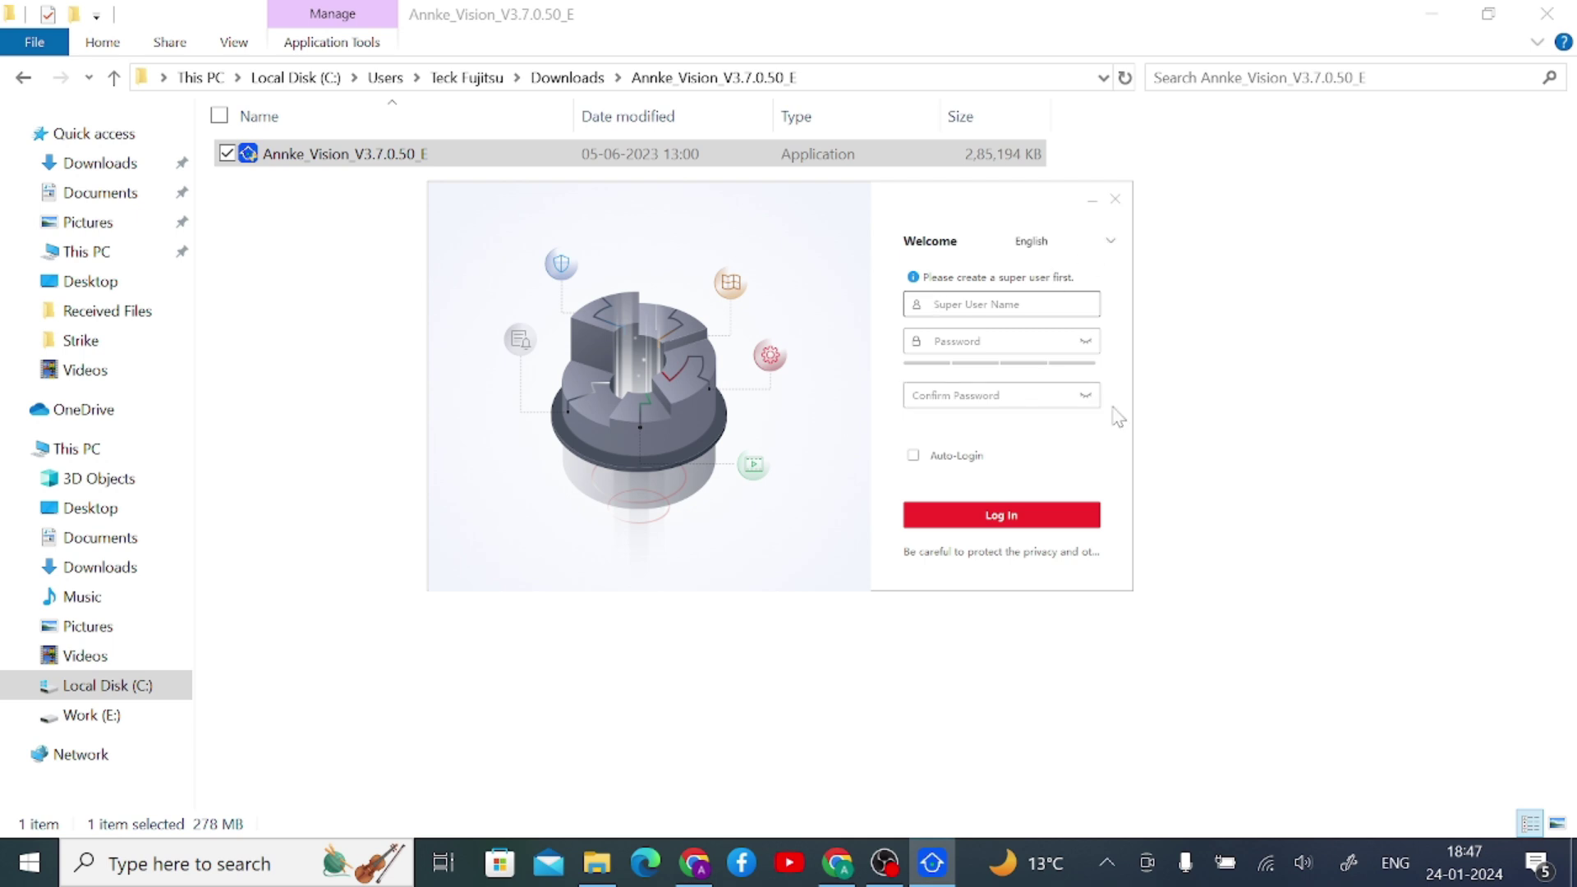
# - Create super user 'a' with a confirmed password and Auto-Login enabled, then log in
pyautogui.write('ac')
pyautogui.press('Tab')
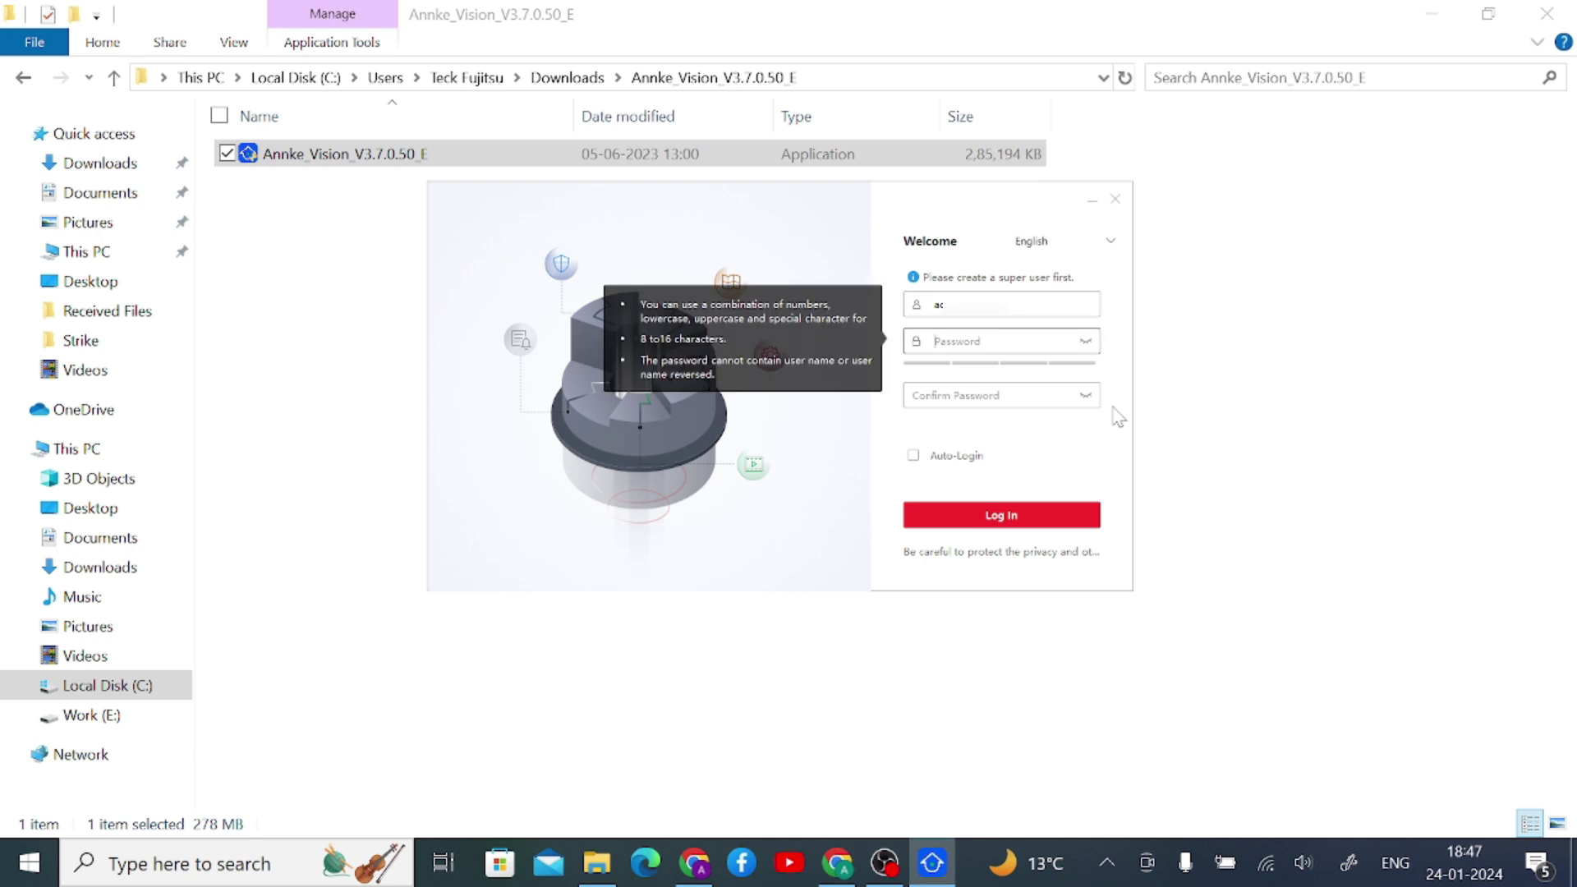
pyautogui.write('*****')
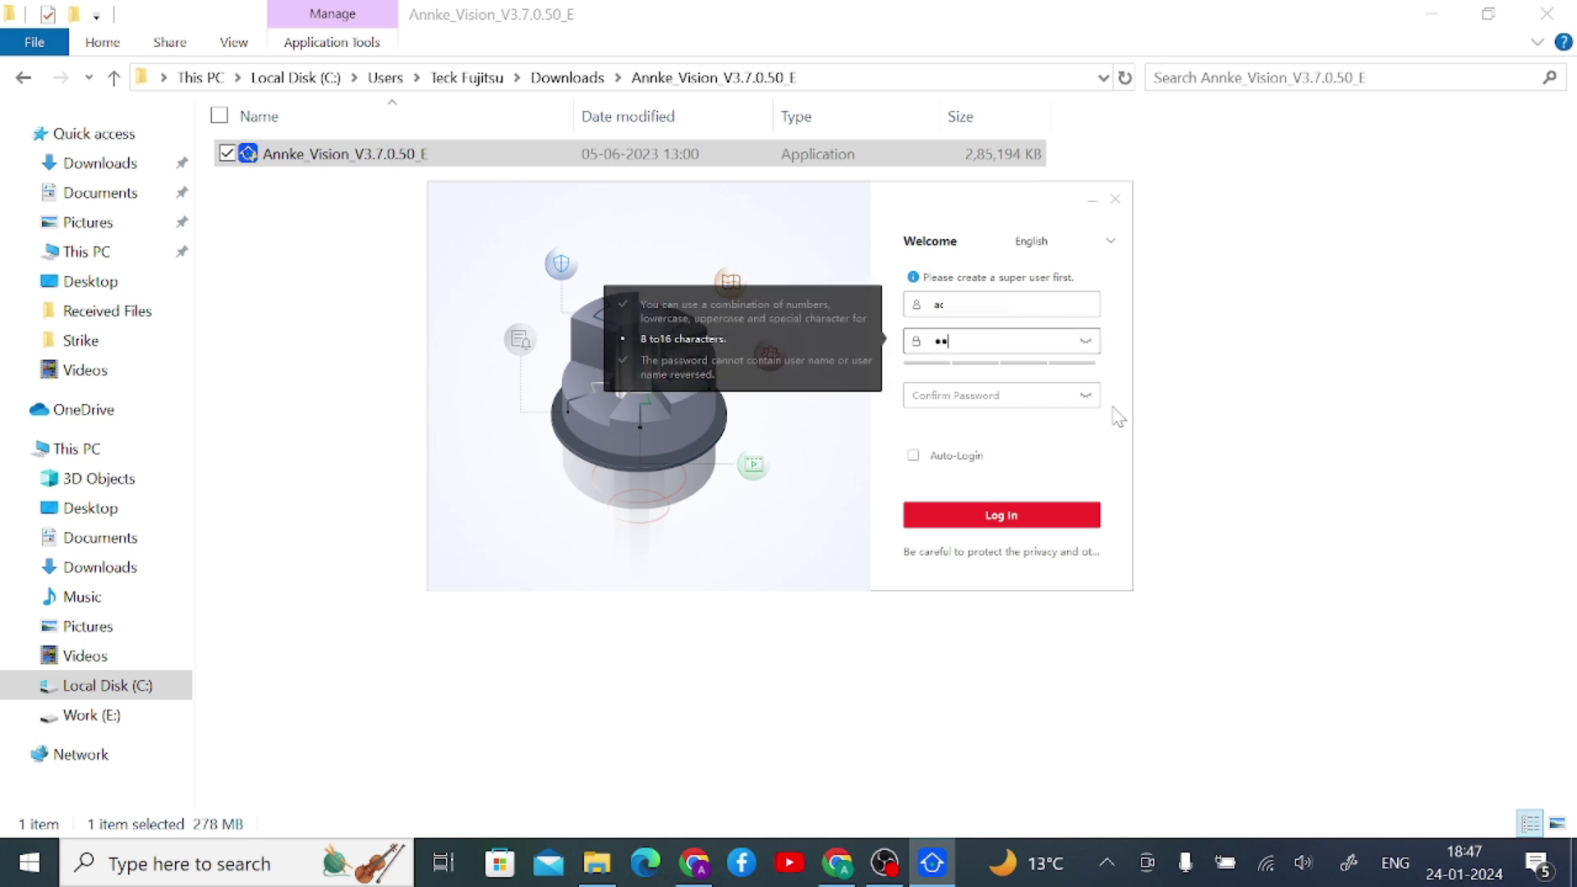
pyautogui.write('******')
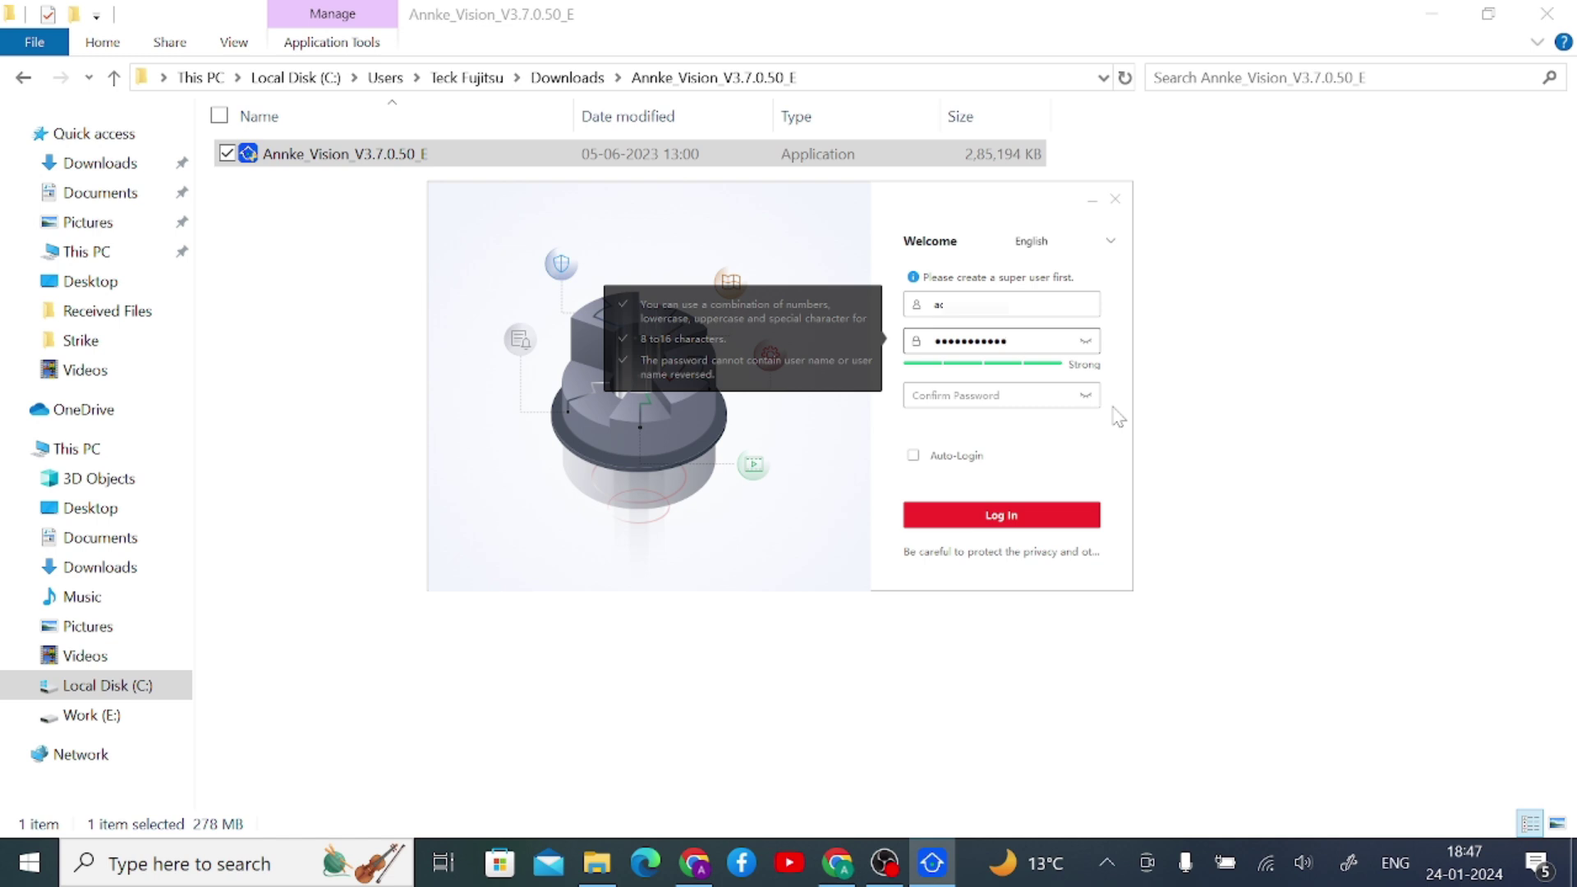
pyautogui.press('Tab')
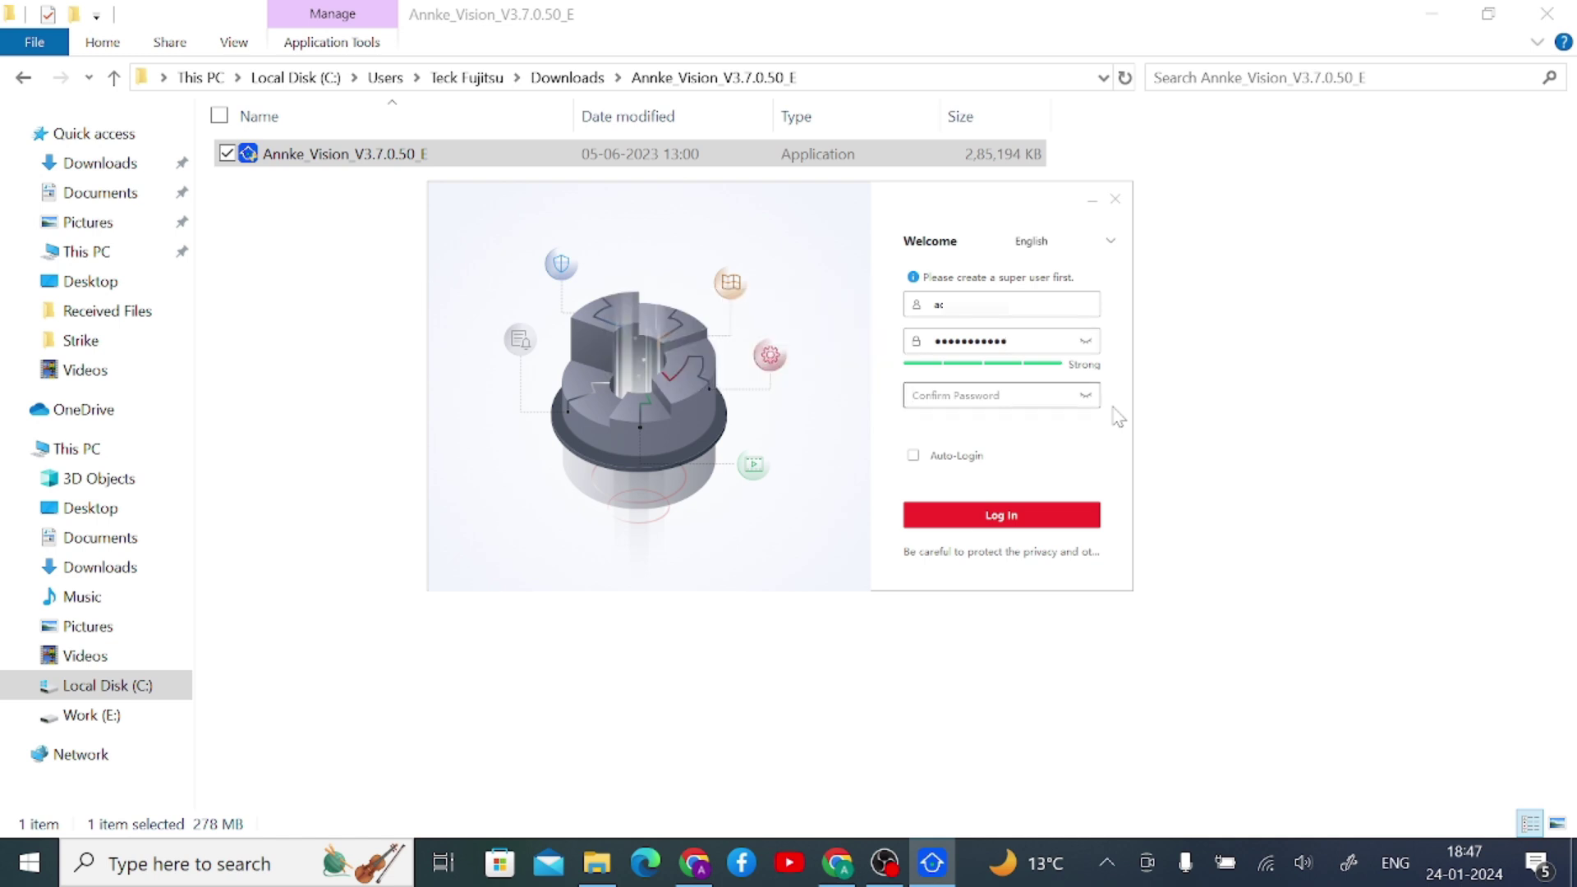
pyautogui.click(914, 456)
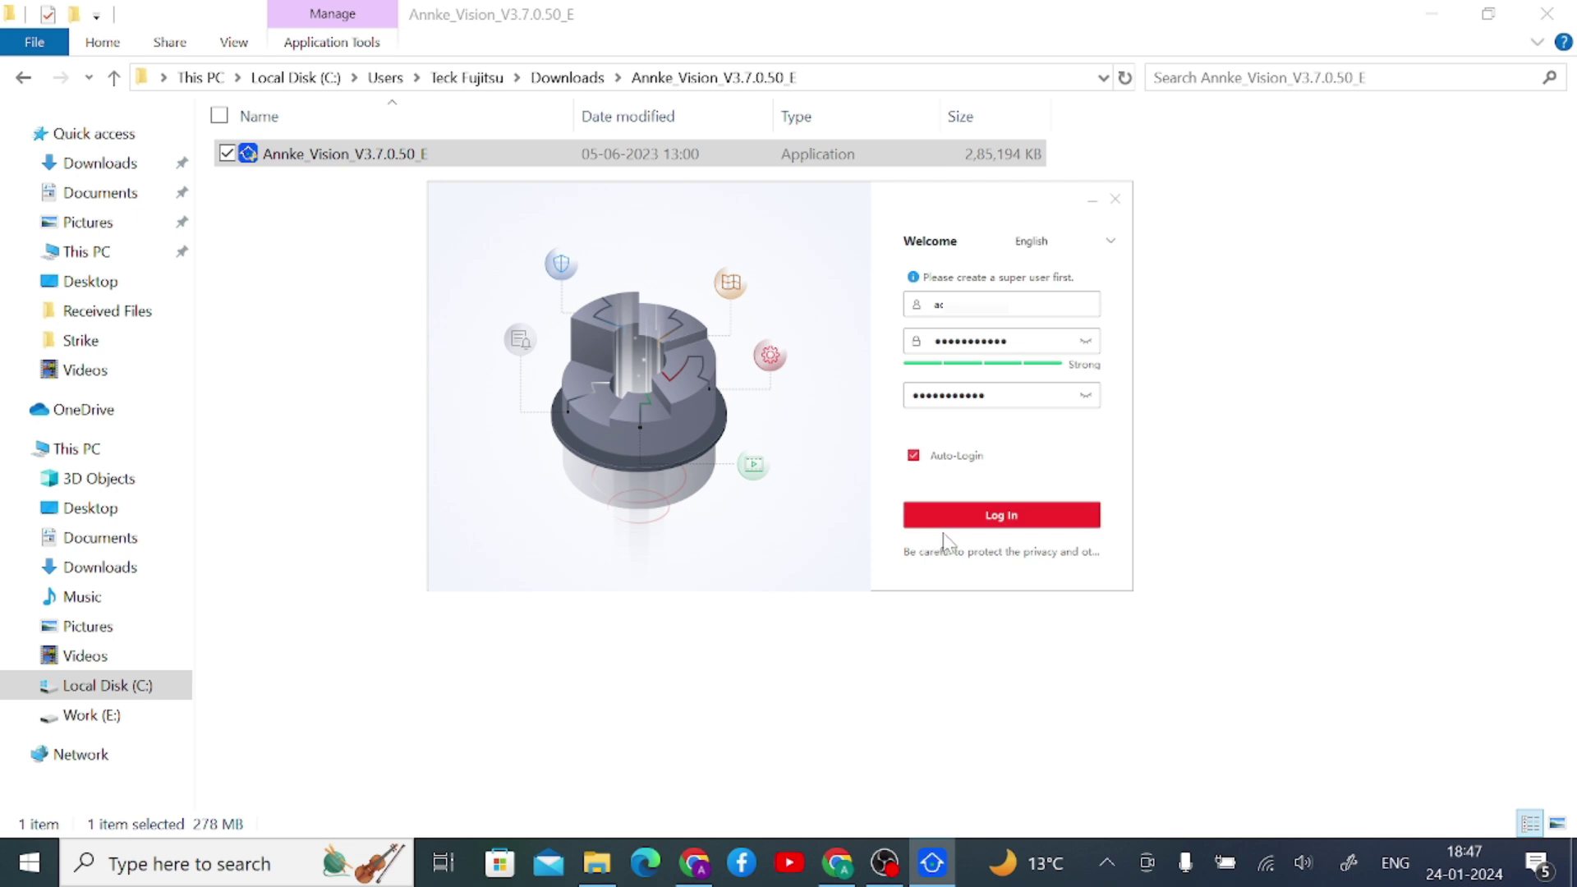
pyautogui.click(981, 519)
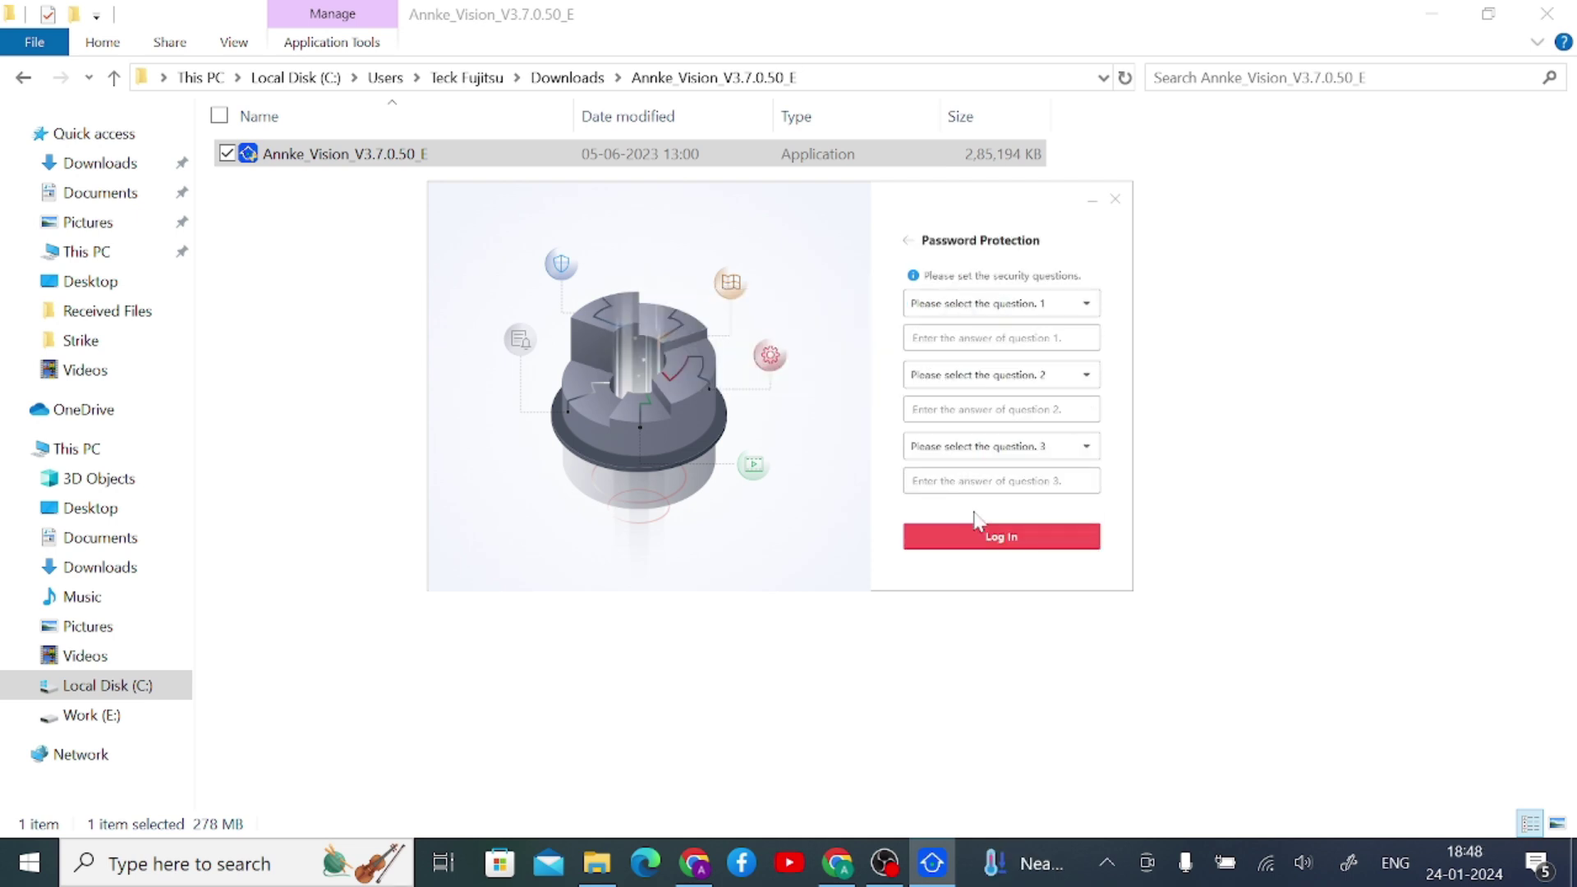
# - Answer security questions on father's name, favorite automobile brand and favorite game, then log in
pyautogui.click(981, 306)
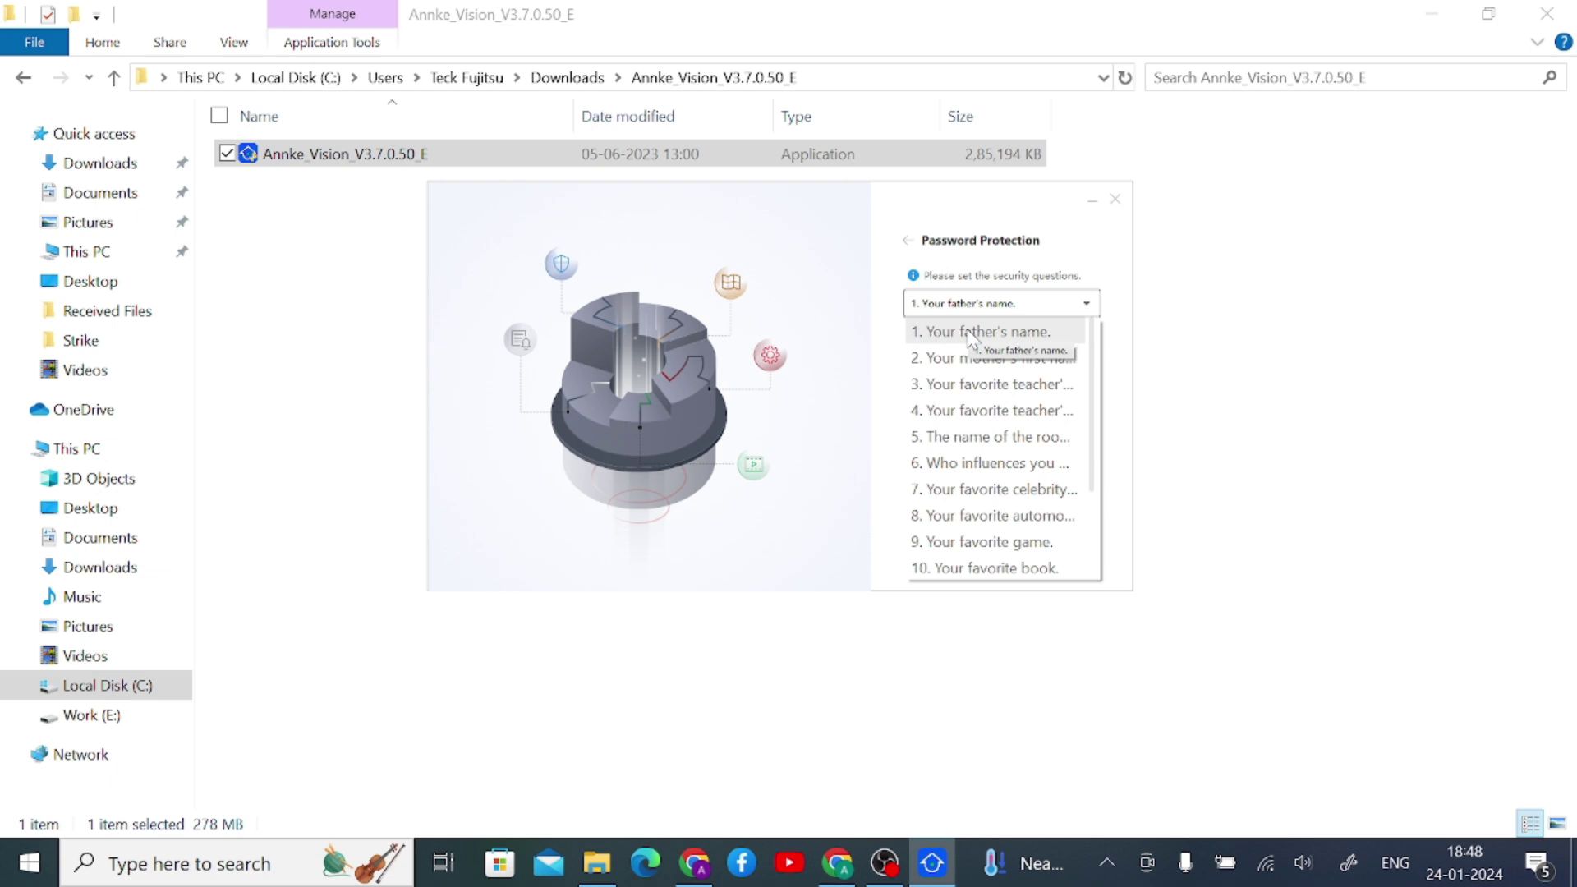
pyautogui.click(972, 333)
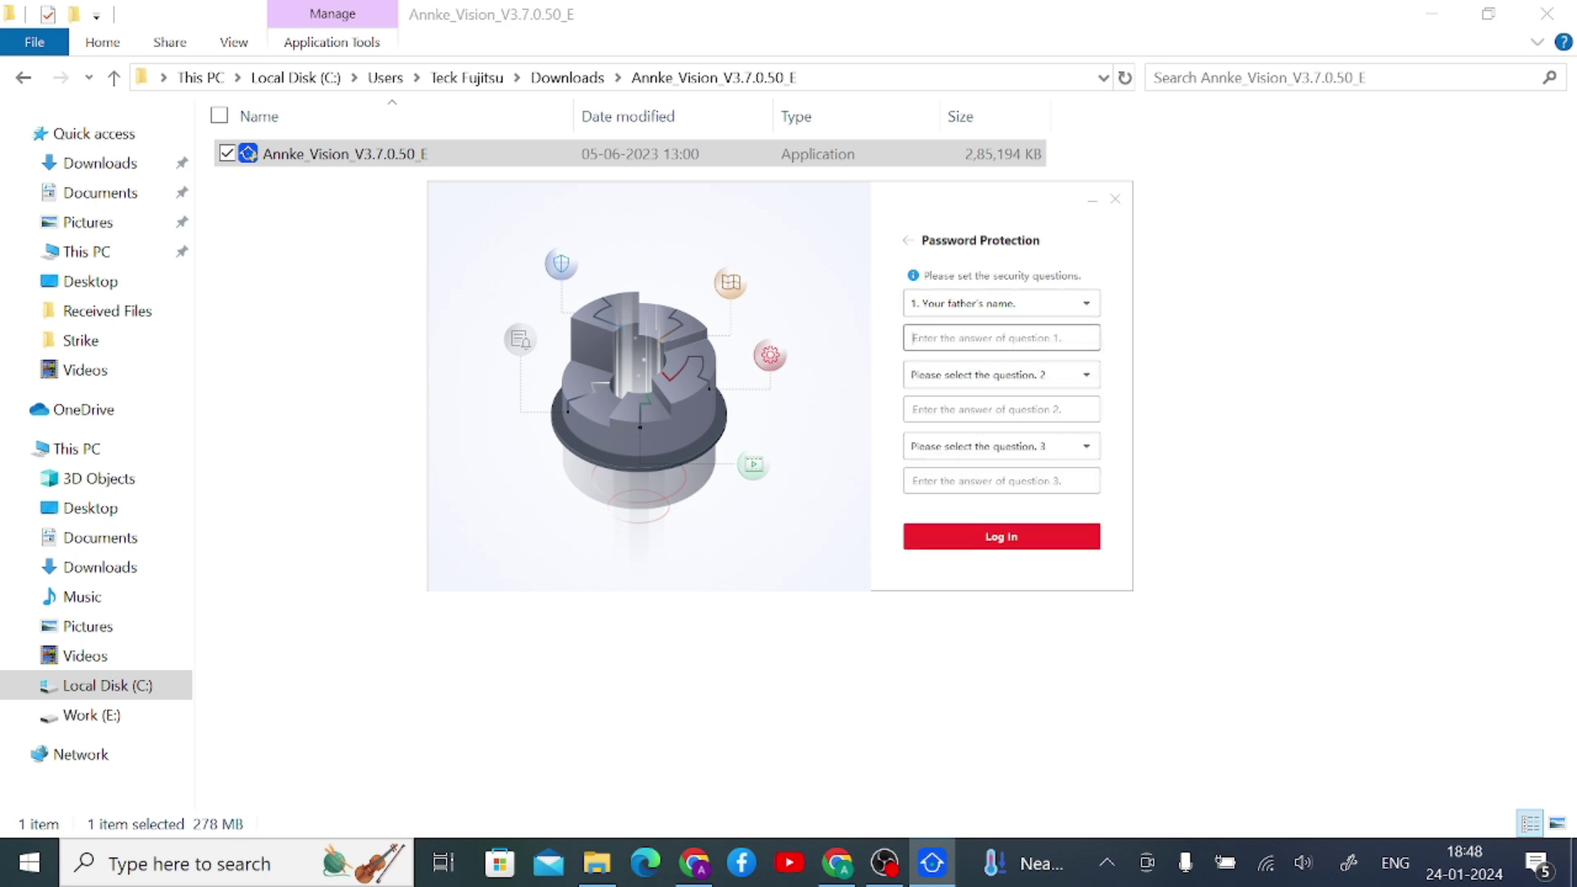
pyautogui.click(957, 371)
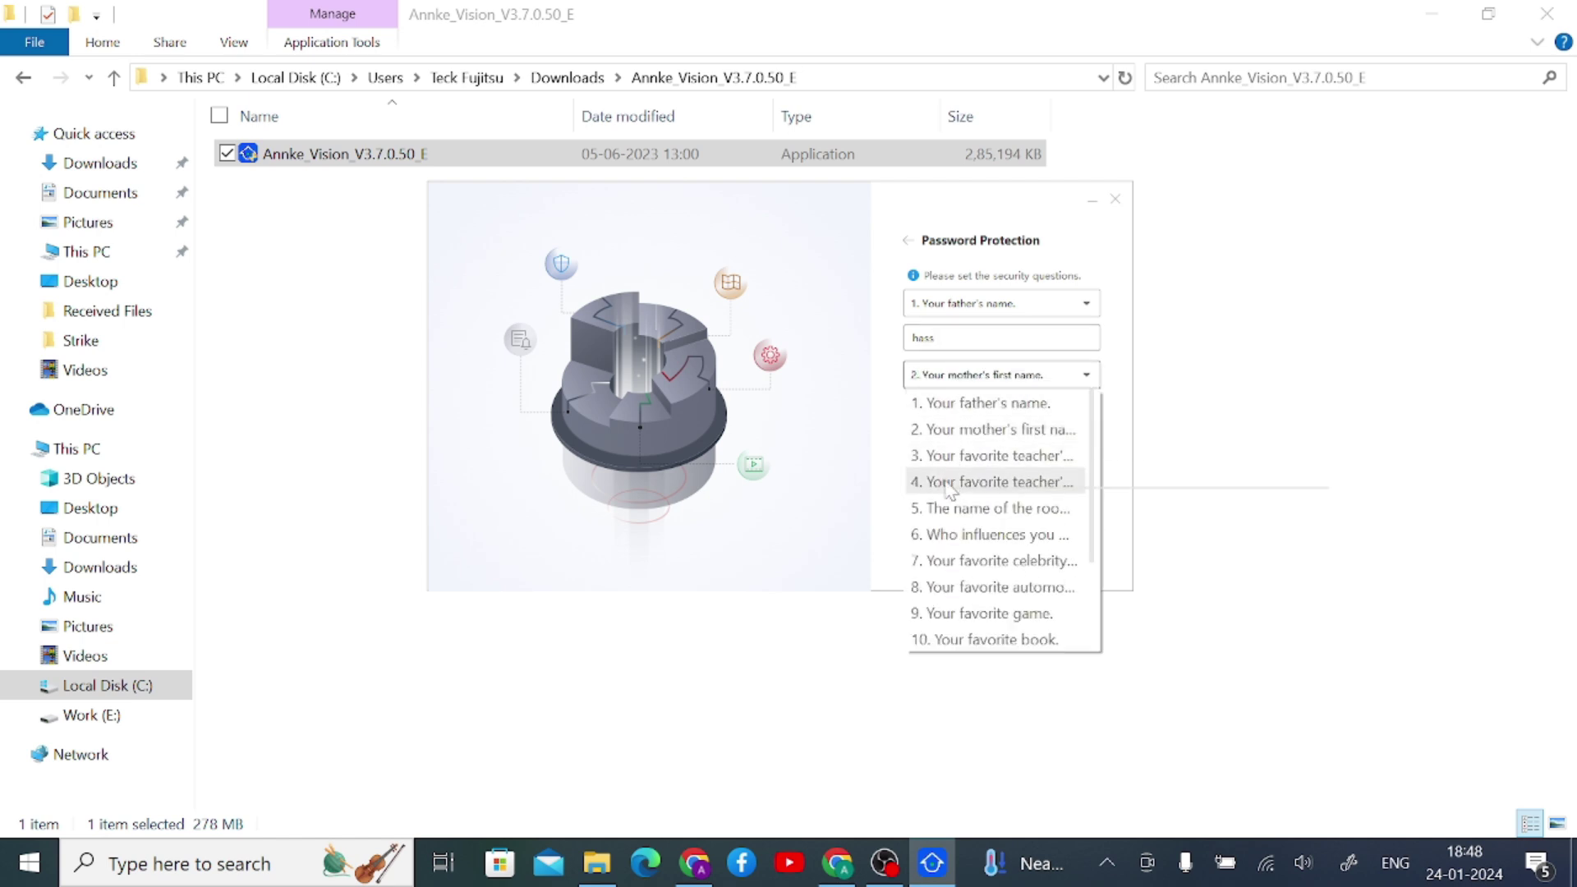
pyautogui.click(948, 586)
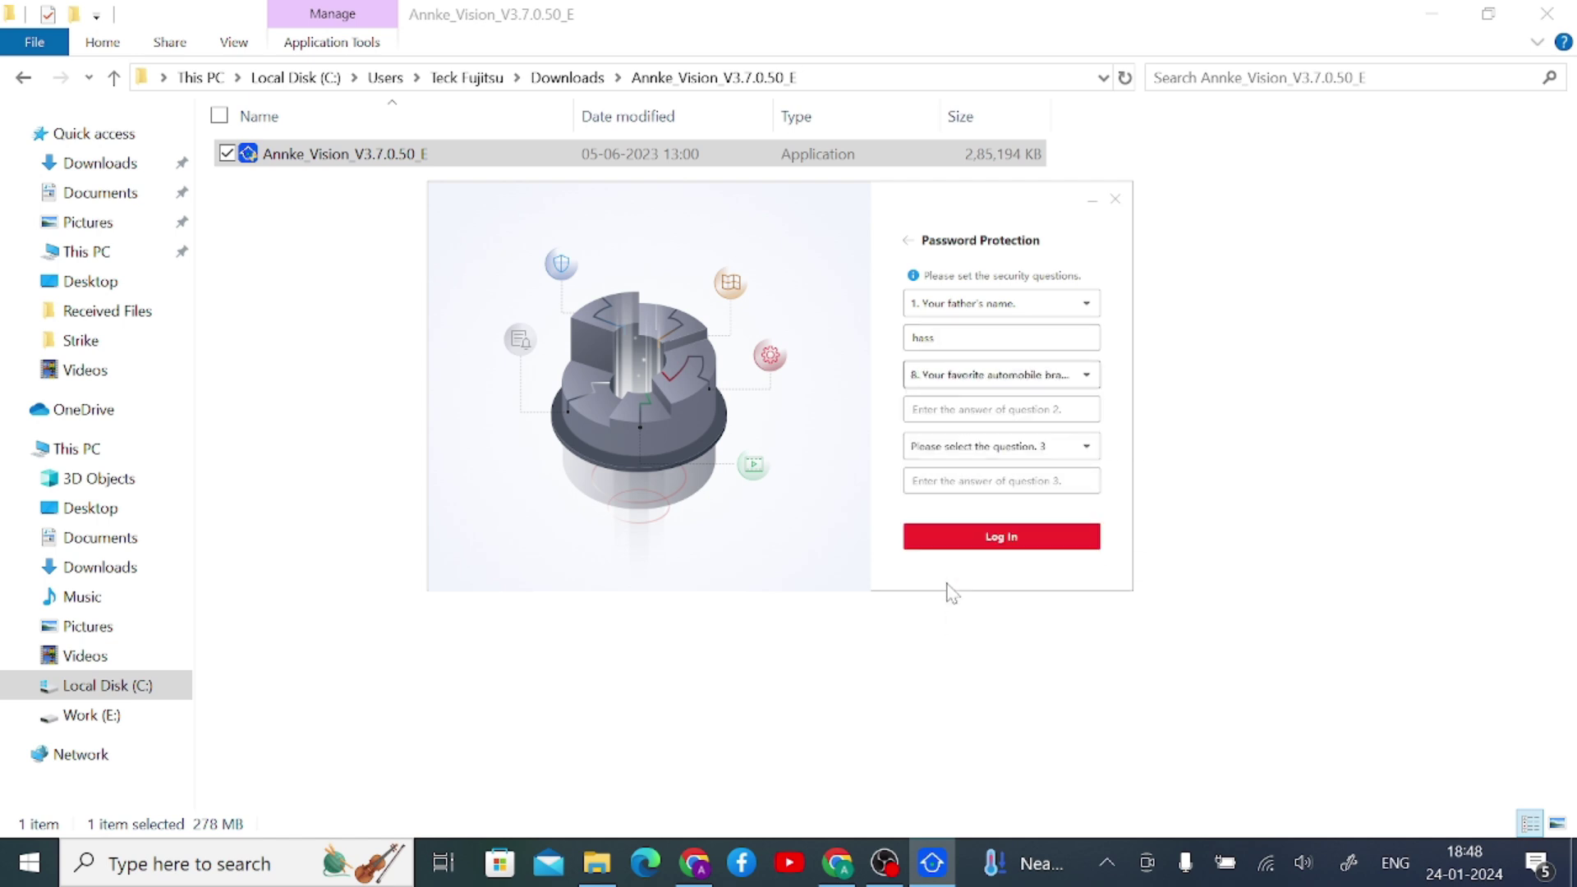
pyautogui.click(944, 409)
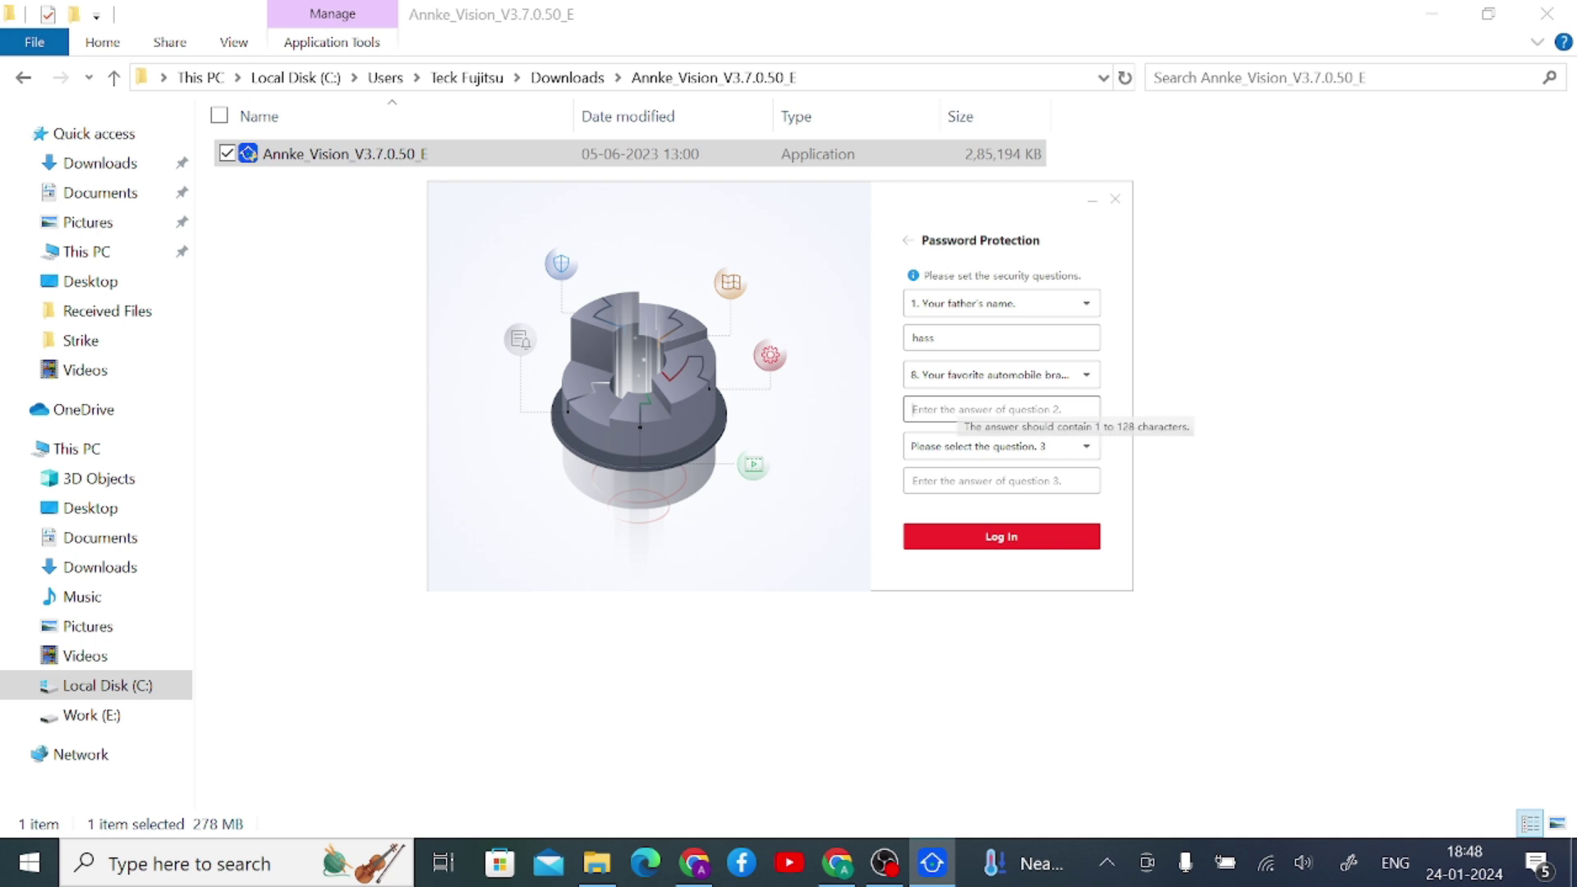
pyautogui.click(941, 446)
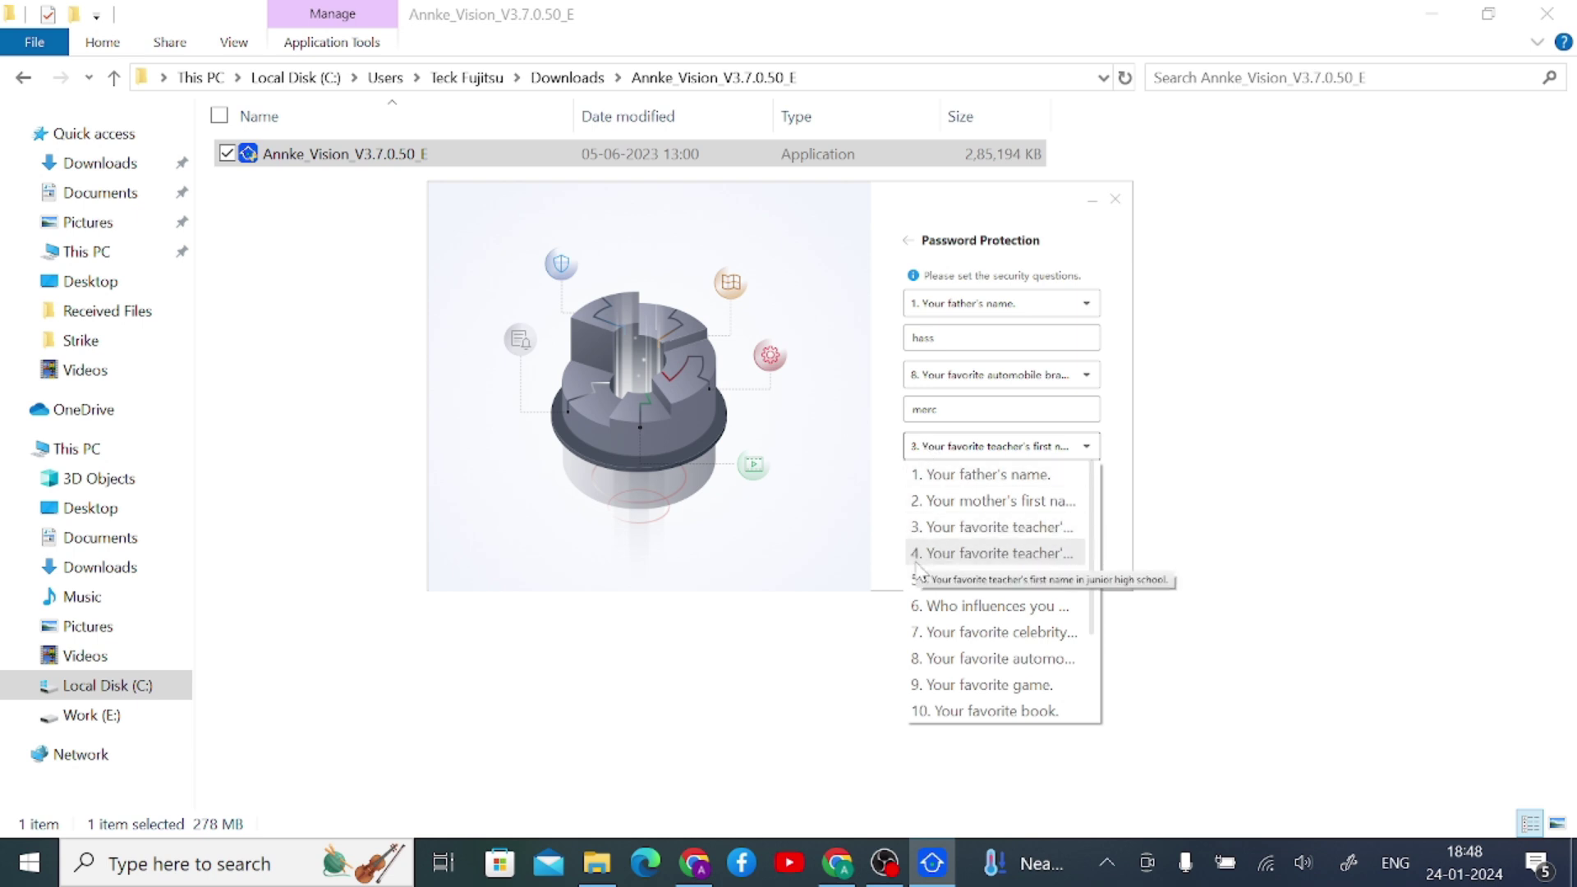
pyautogui.click(934, 685)
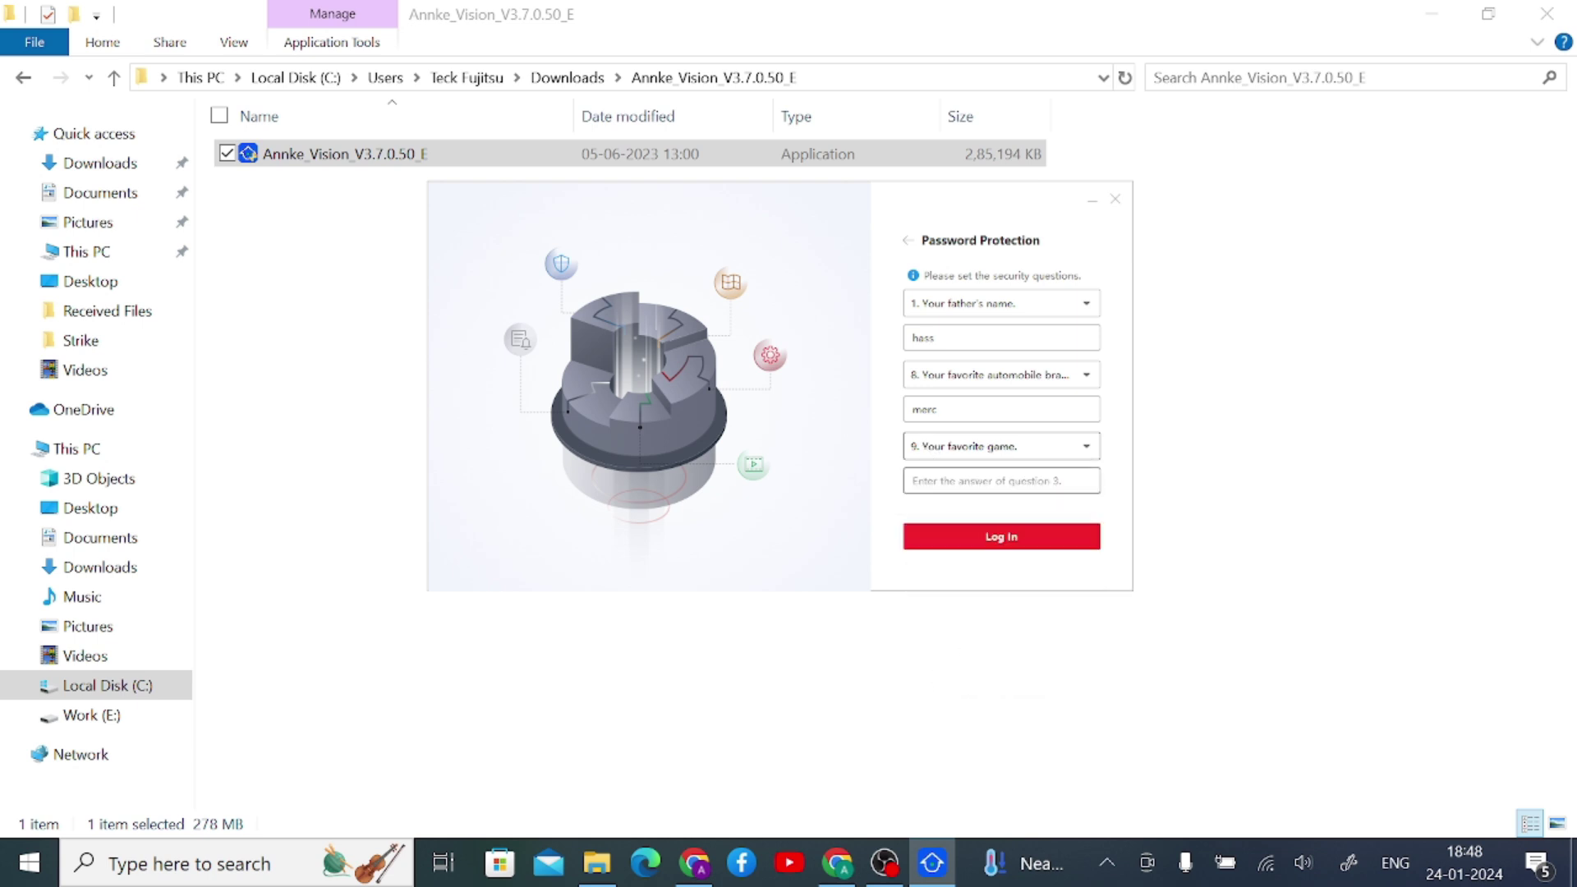
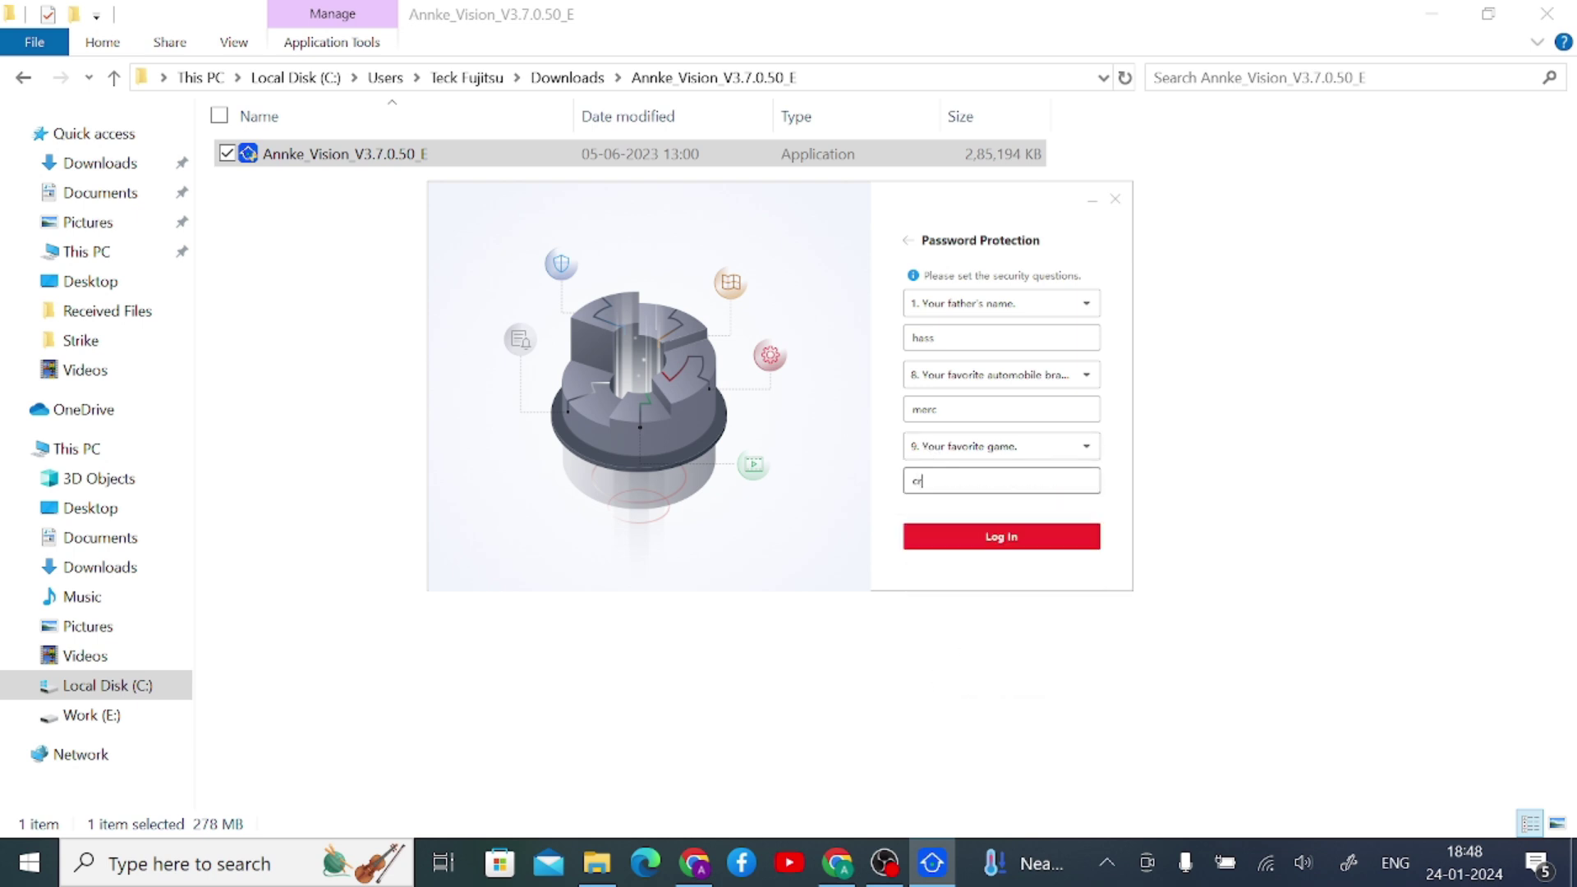
pyautogui.click(1025, 547)
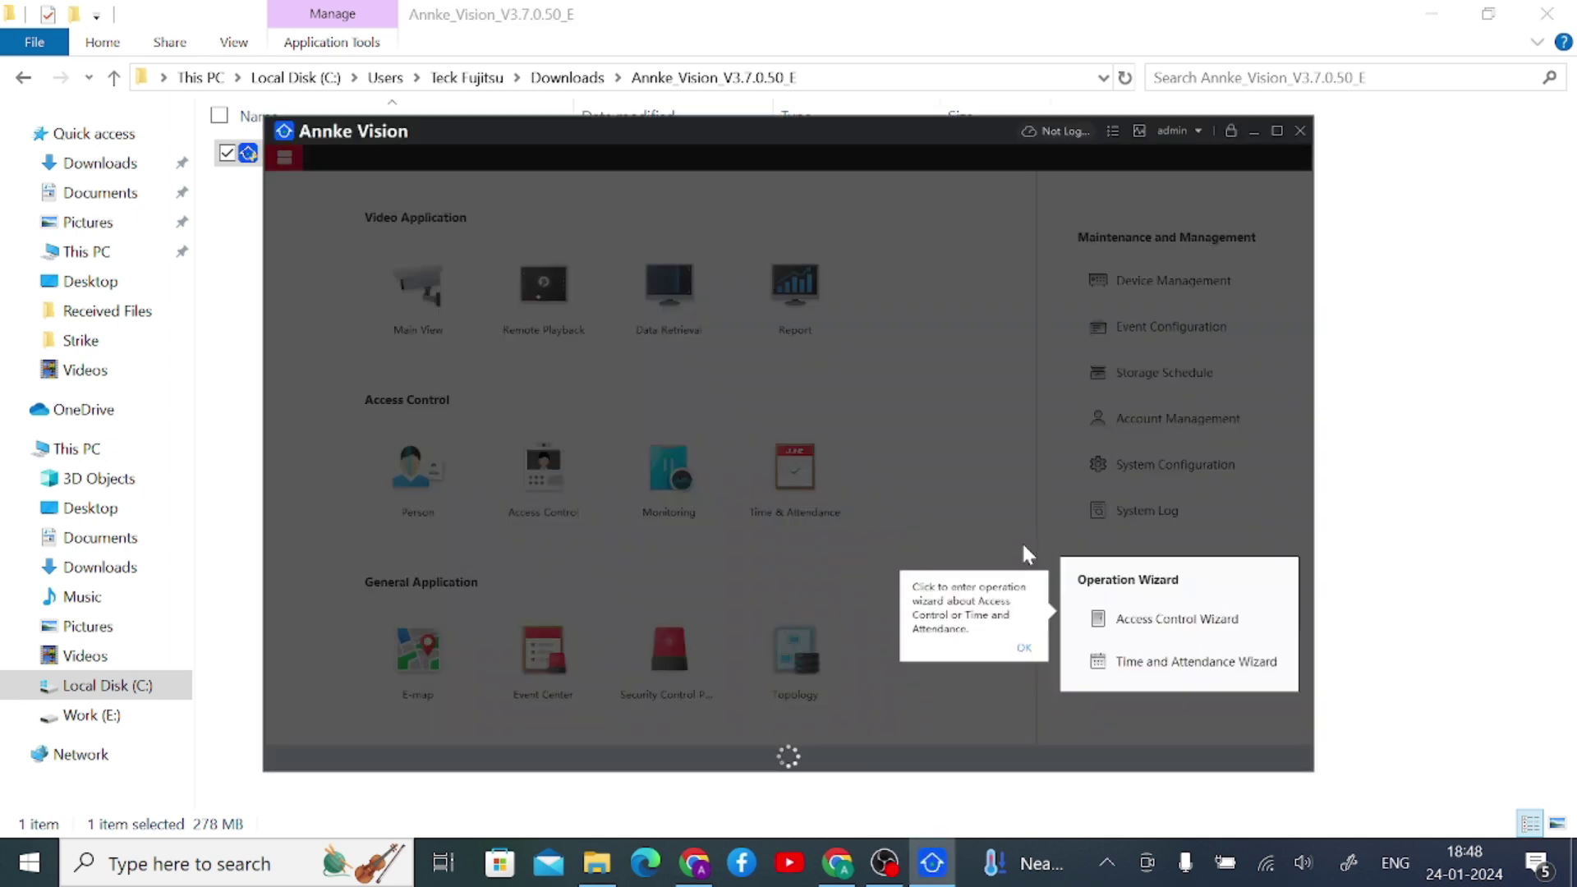
# - Dismiss the operation wizard and auto backup tips, maximize the window, and open Device Management
pyautogui.click(1023, 648)
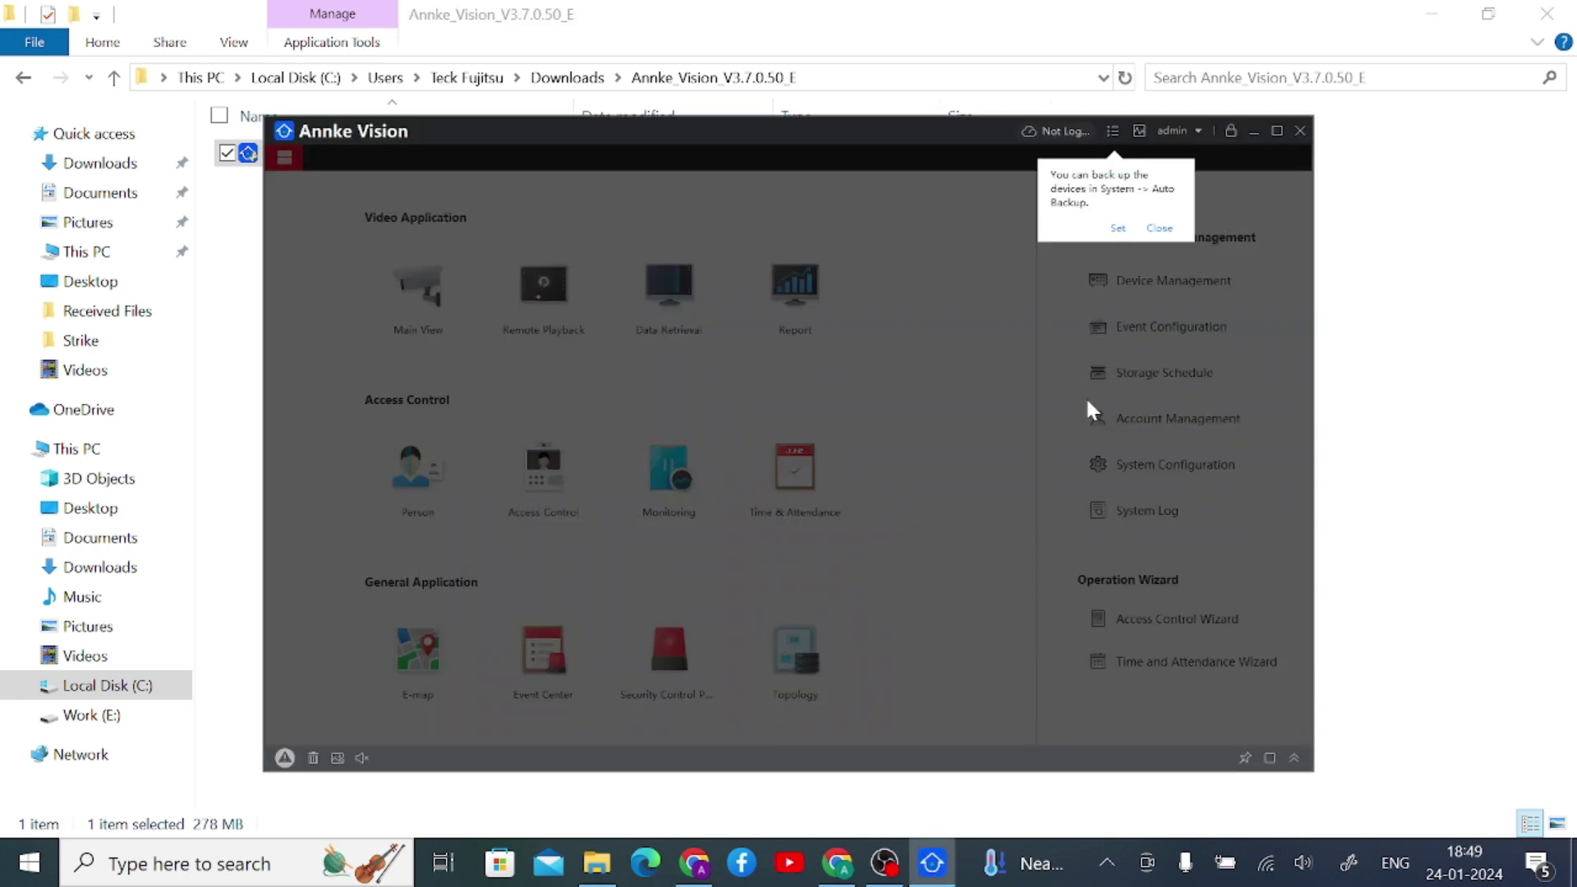
pyautogui.click(1159, 229)
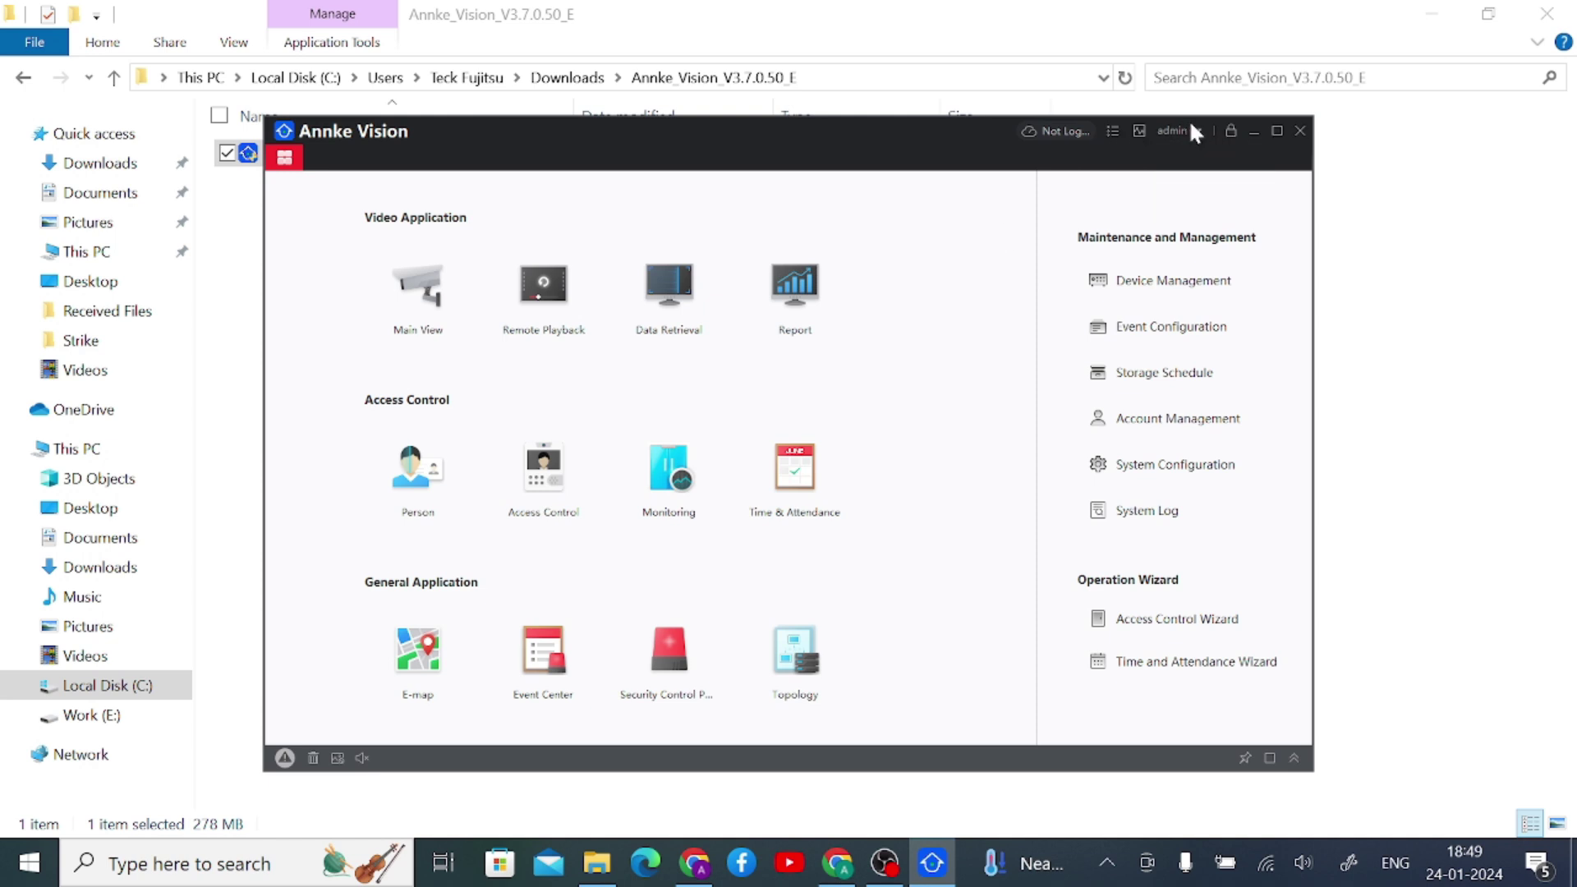
pyautogui.click(1276, 131)
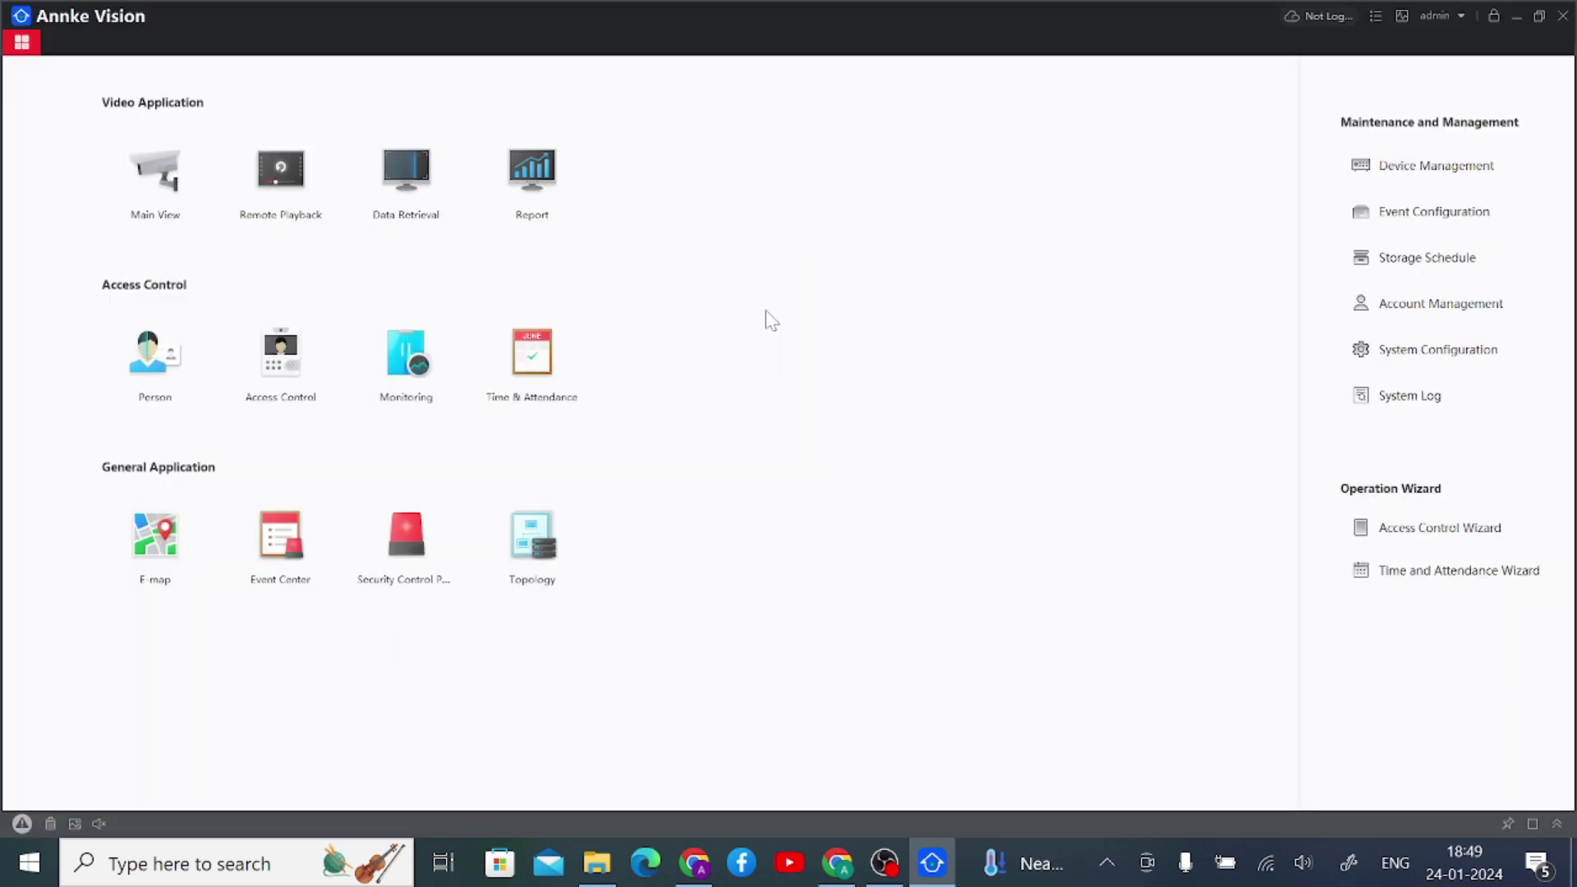
pyautogui.click(1424, 168)
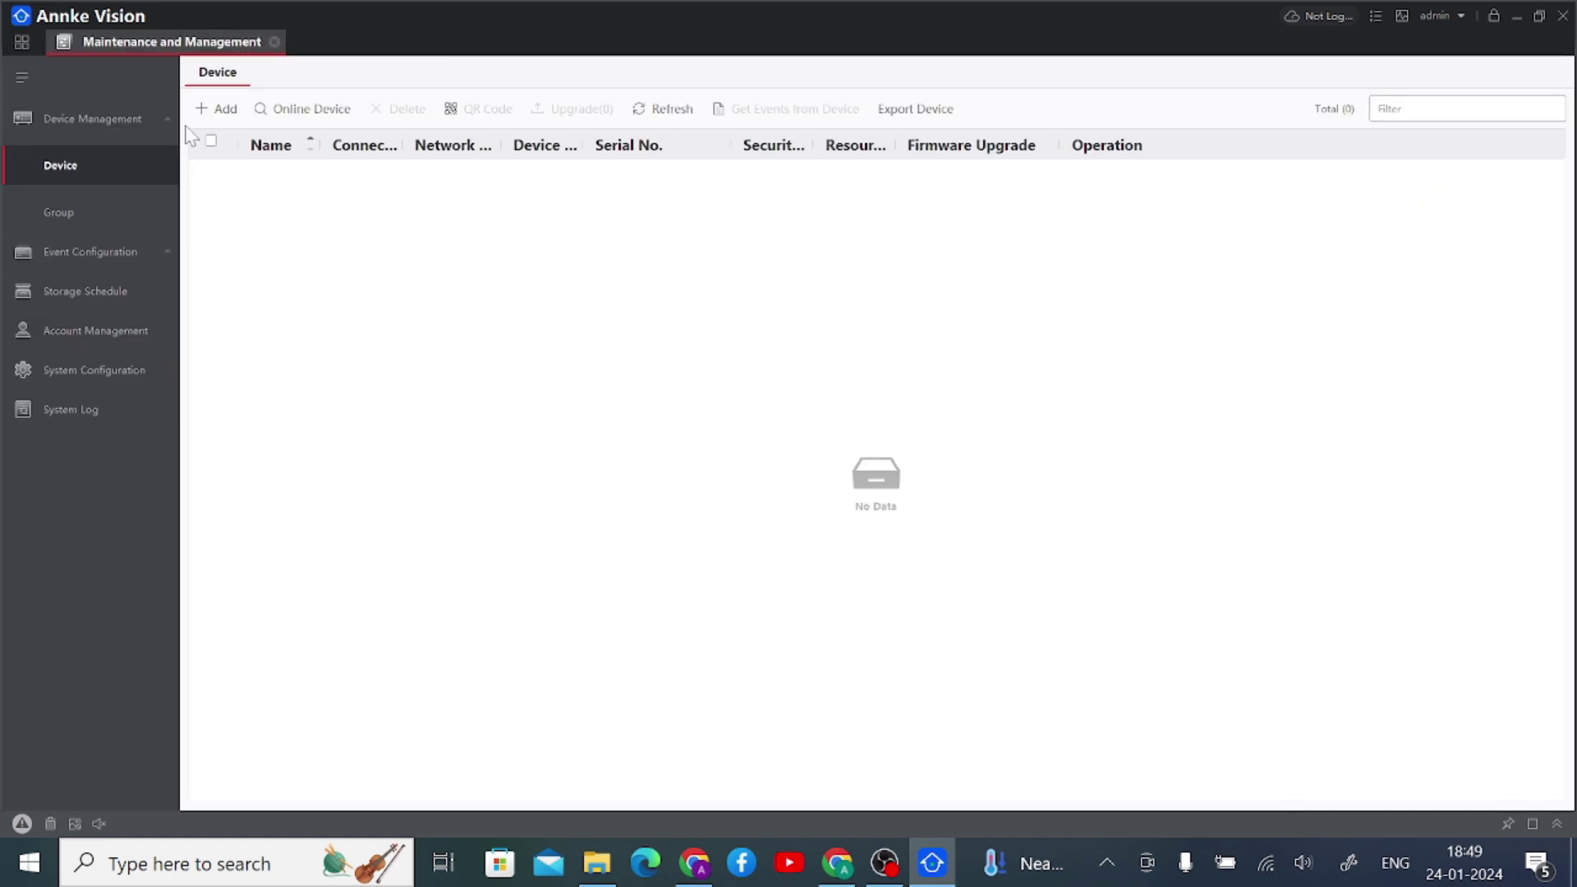
# - Search for online devices, tick the single discovered device, and start adding it with its IP prefilled
pyautogui.click(314, 108)
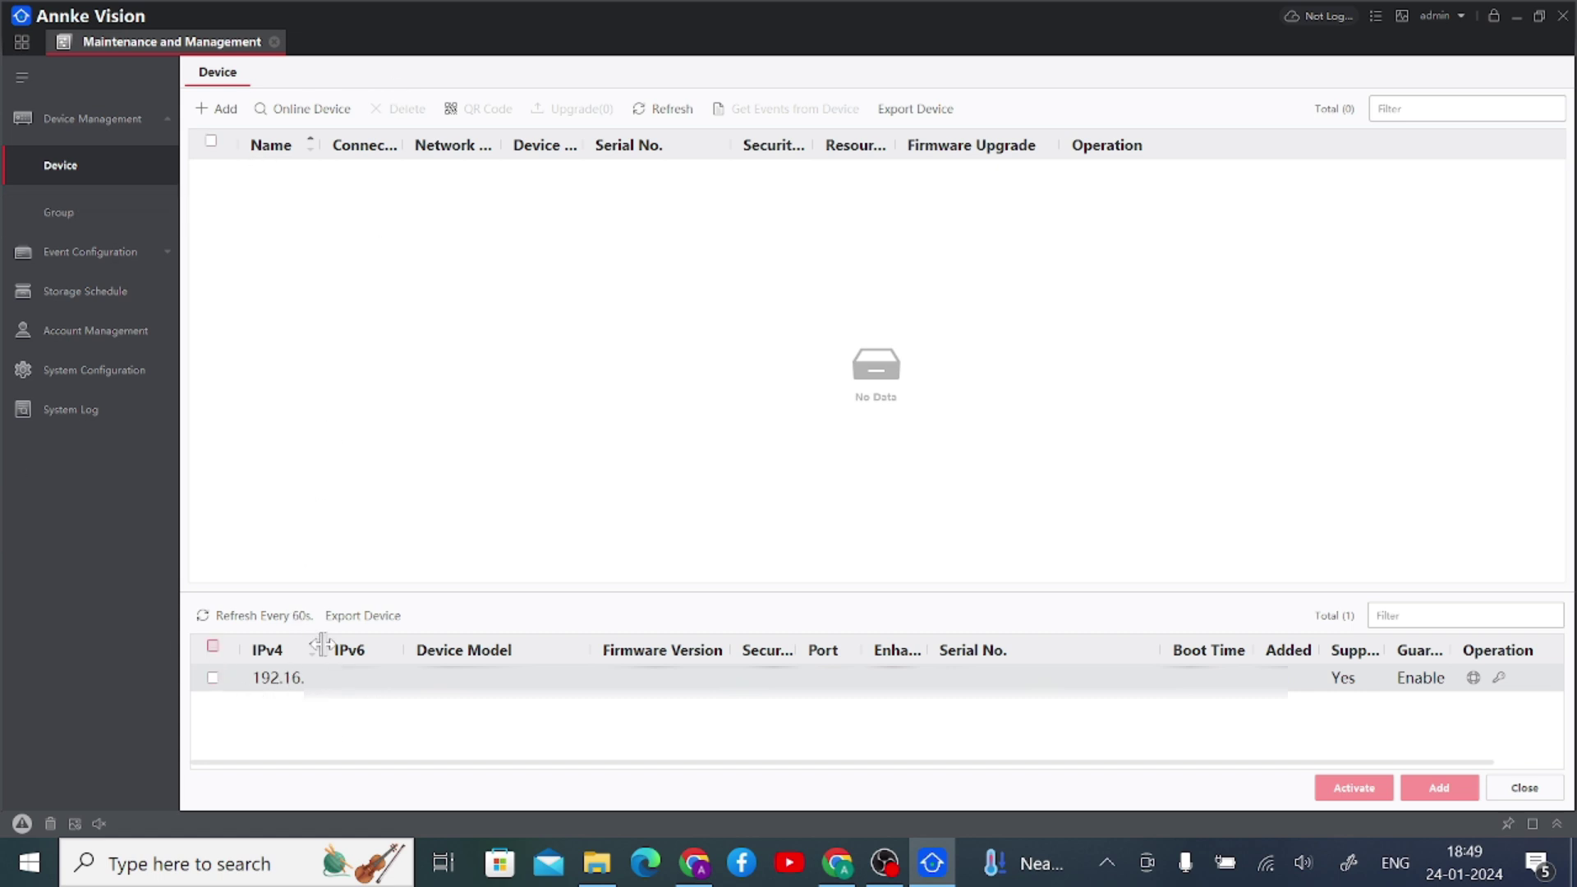
pyautogui.moveTo(322, 645); pyautogui.dragTo(359, 635)
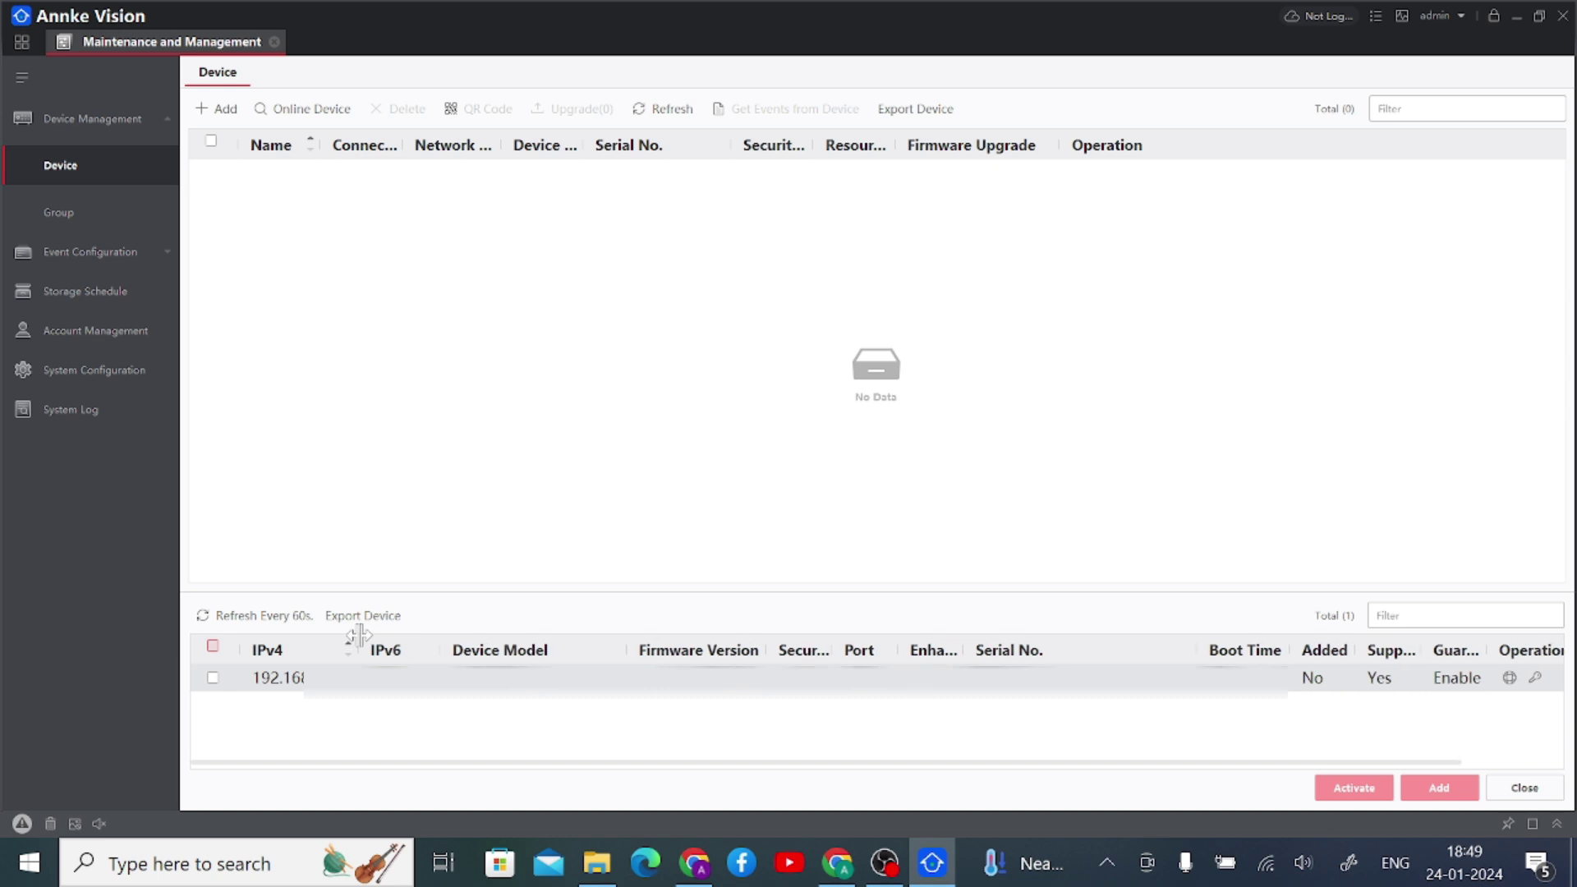
pyautogui.click(213, 679)
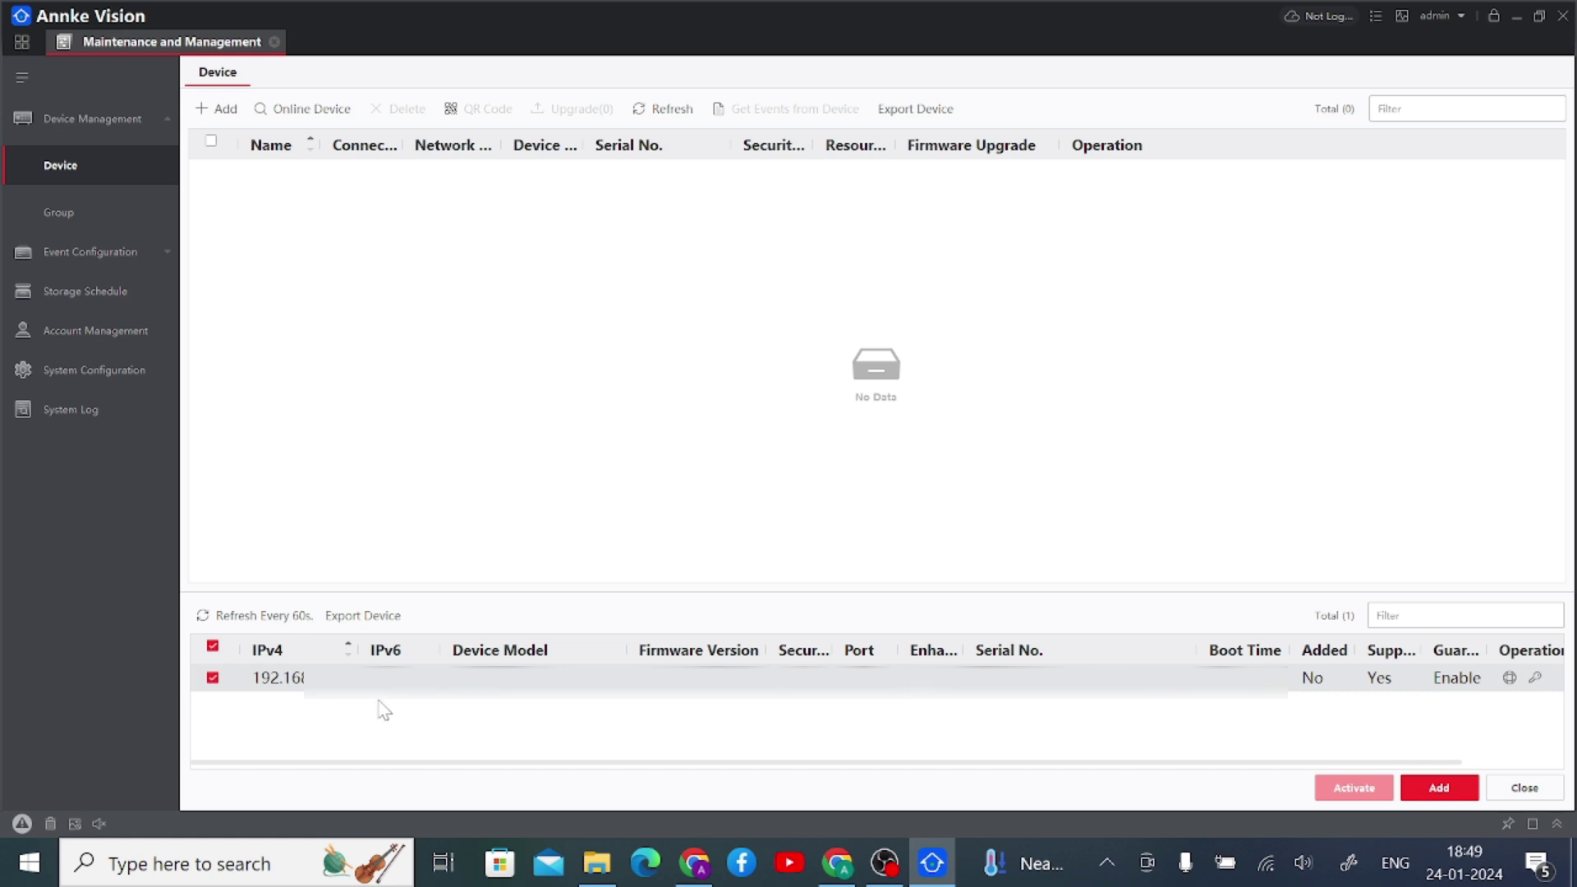
pyautogui.click(1438, 788)
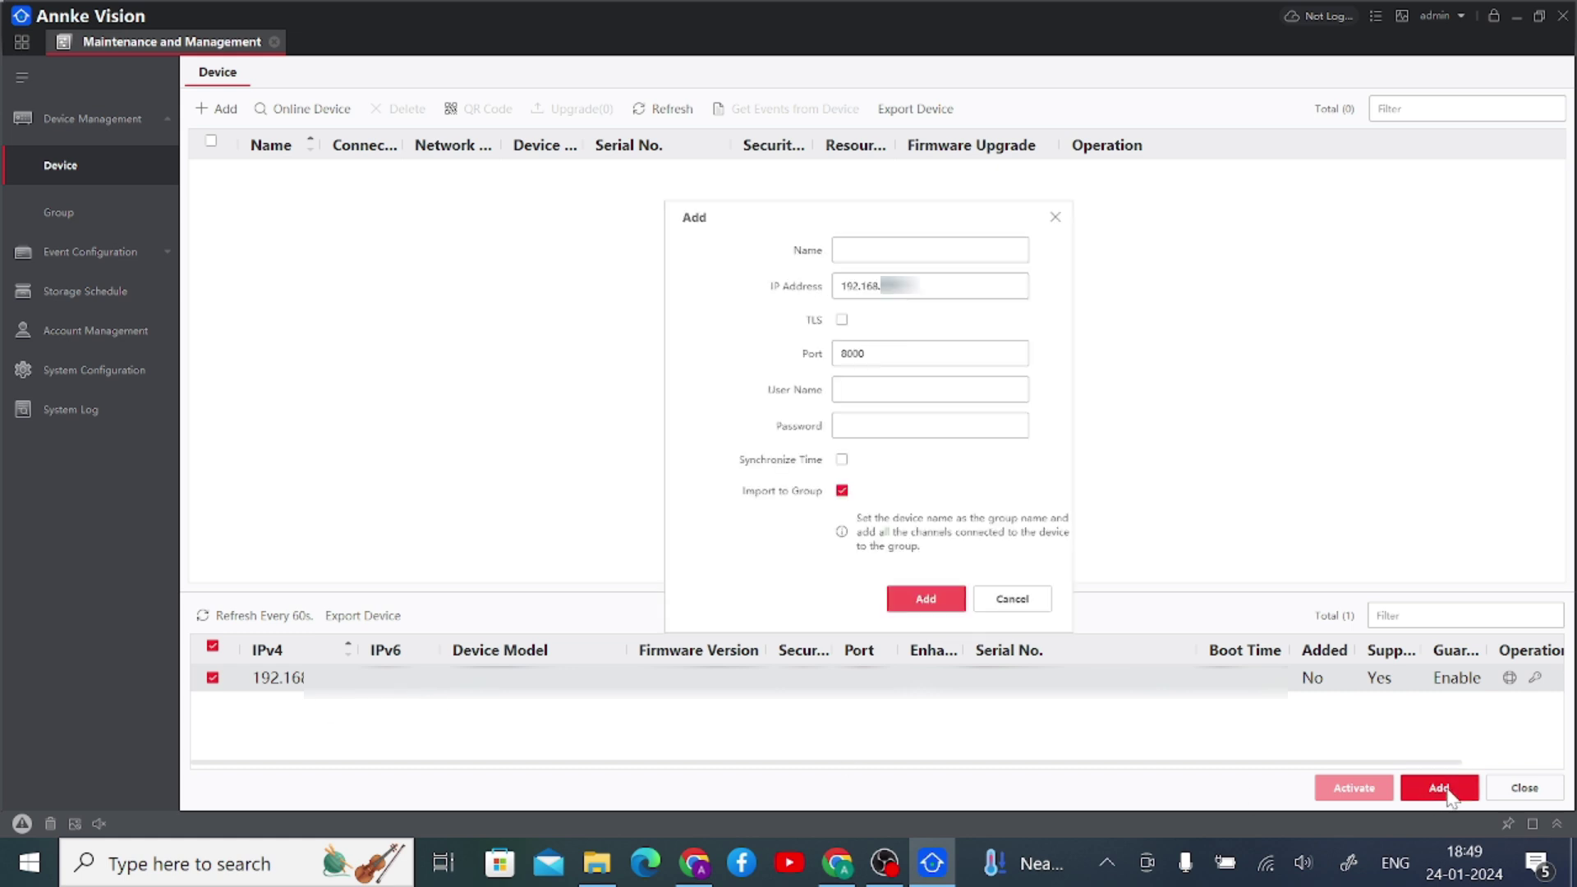
# - Add the discovered device named 'Test Device' with its admin user name and password
pyautogui.click(844, 250)
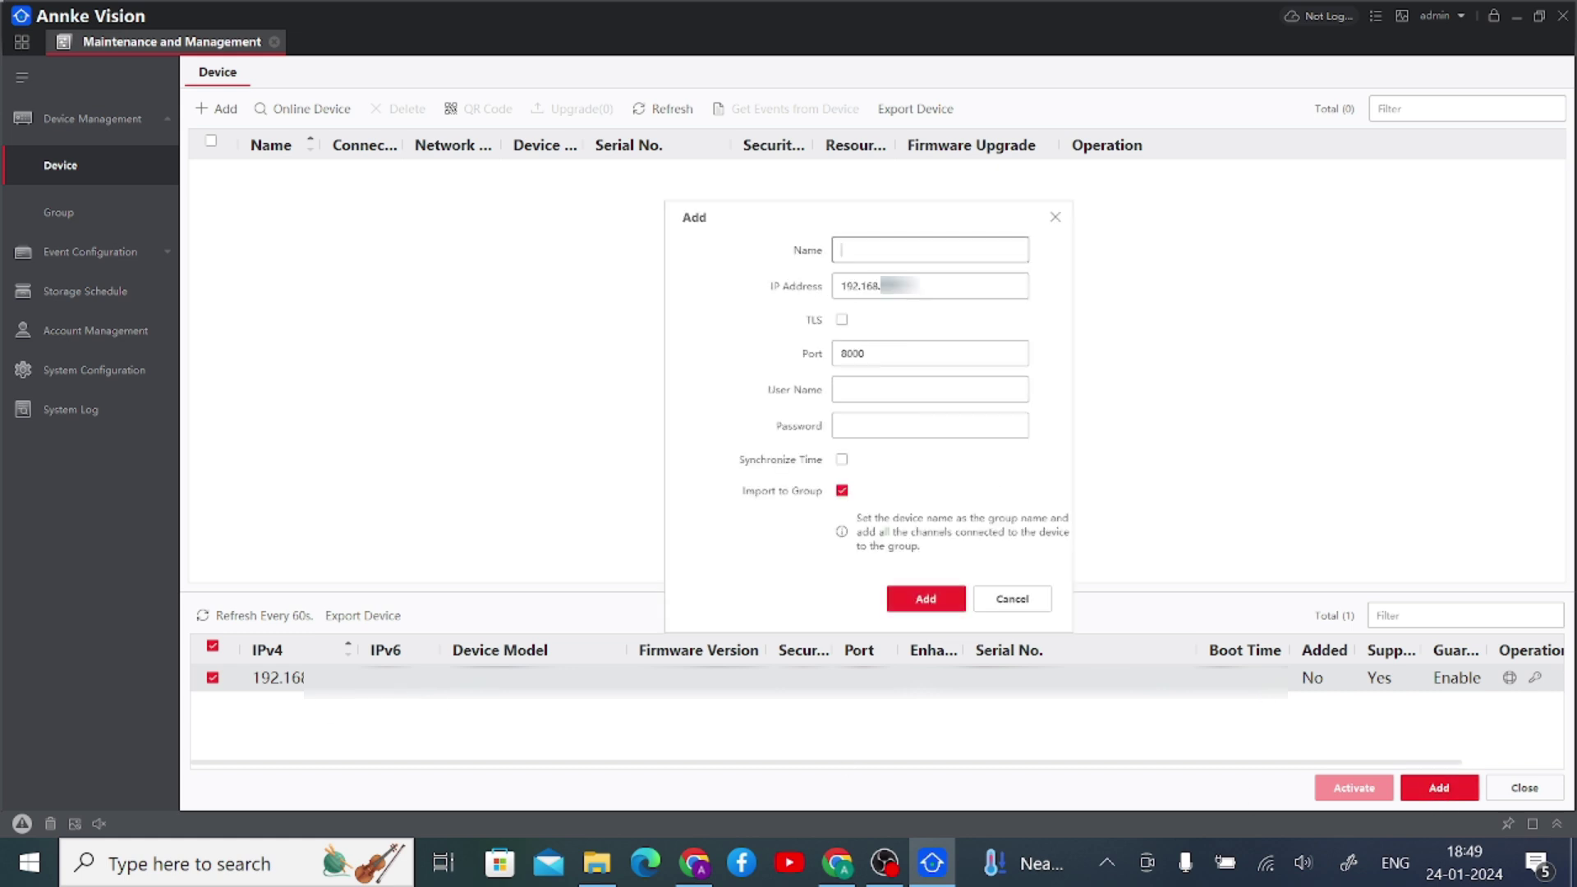
pyautogui.write('Test Device')
pyautogui.press('Tab')
pyautogui.press('Tab')
pyautogui.press('Tab')
pyautogui.write('adm')
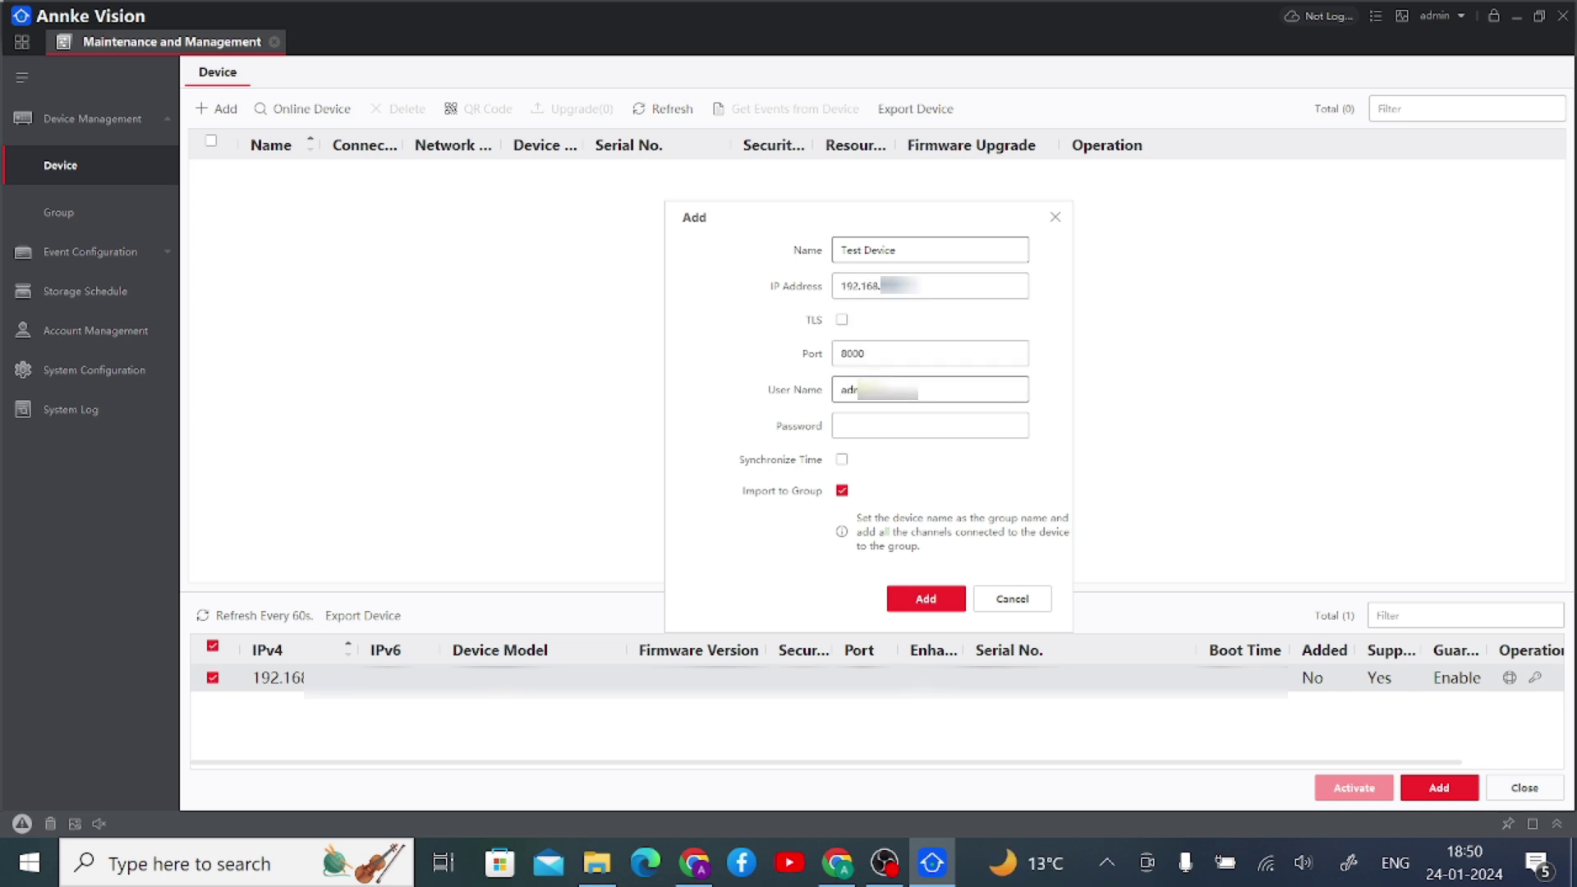
pyautogui.press('Tab')
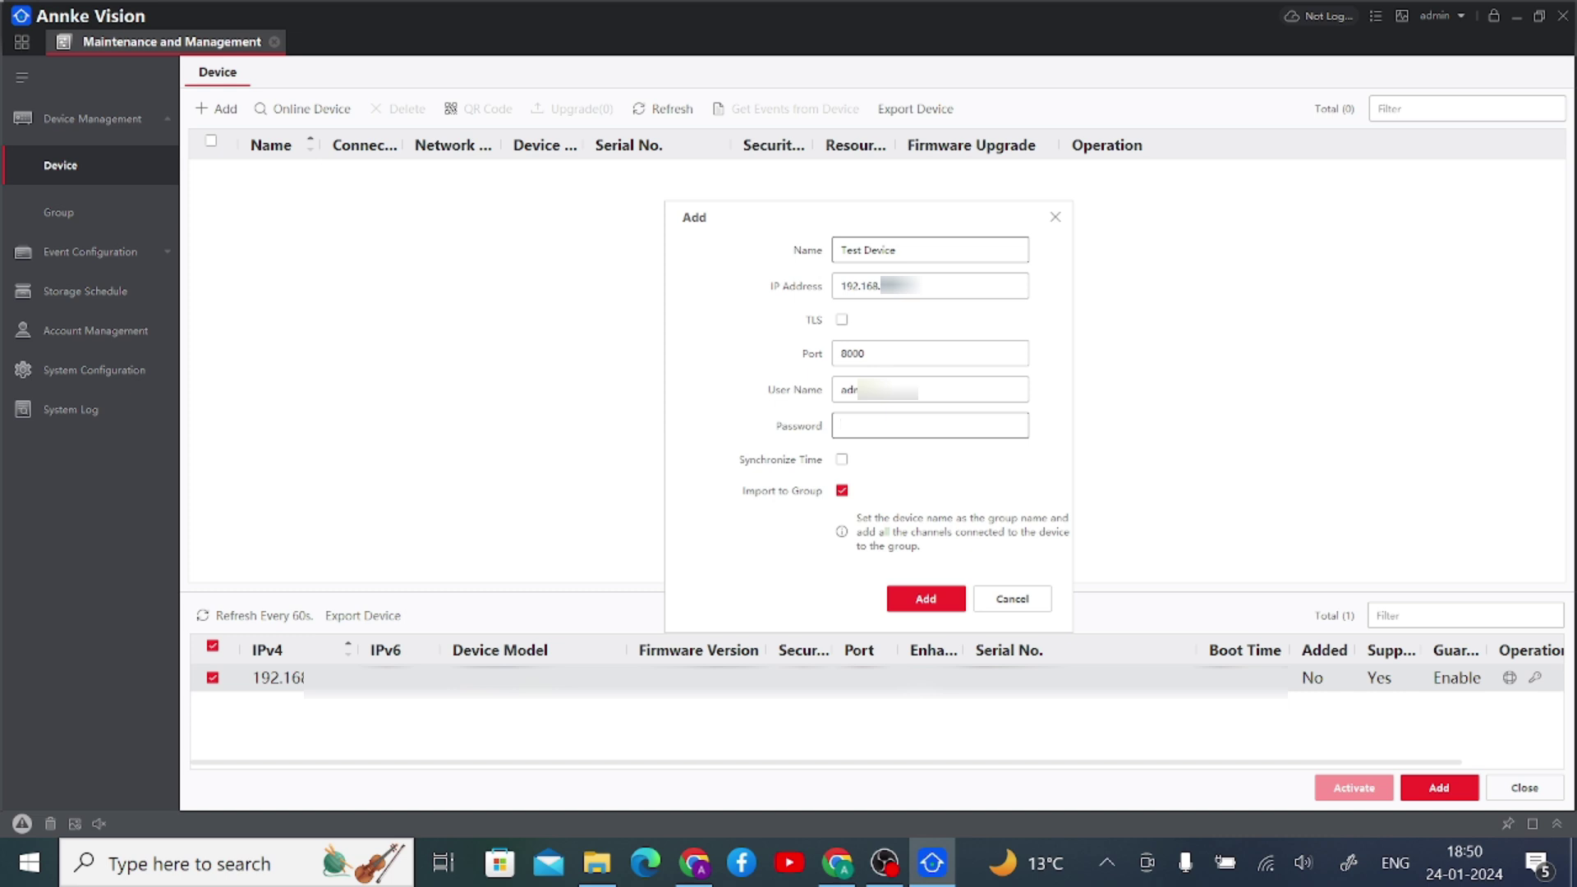
pyautogui.write('••••••••••••••')
pyautogui.click(909, 604)
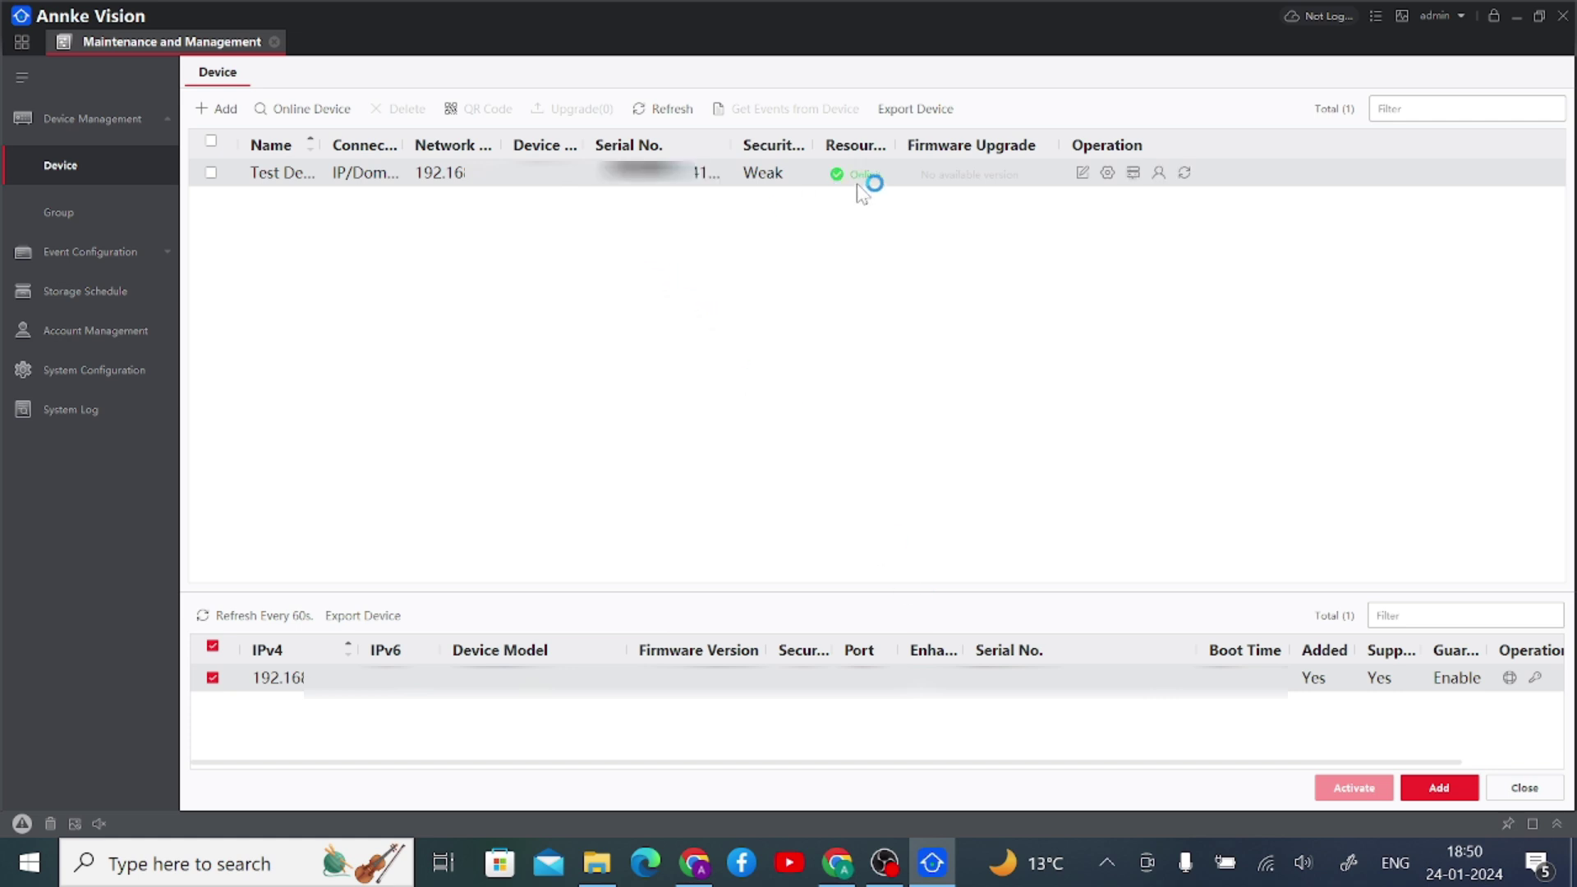
# - Close Maintenance and Management and bring up the Main View live view
pyautogui.moveTo(863, 185)
pyautogui.click(275, 42)
pyautogui.click(163, 179)
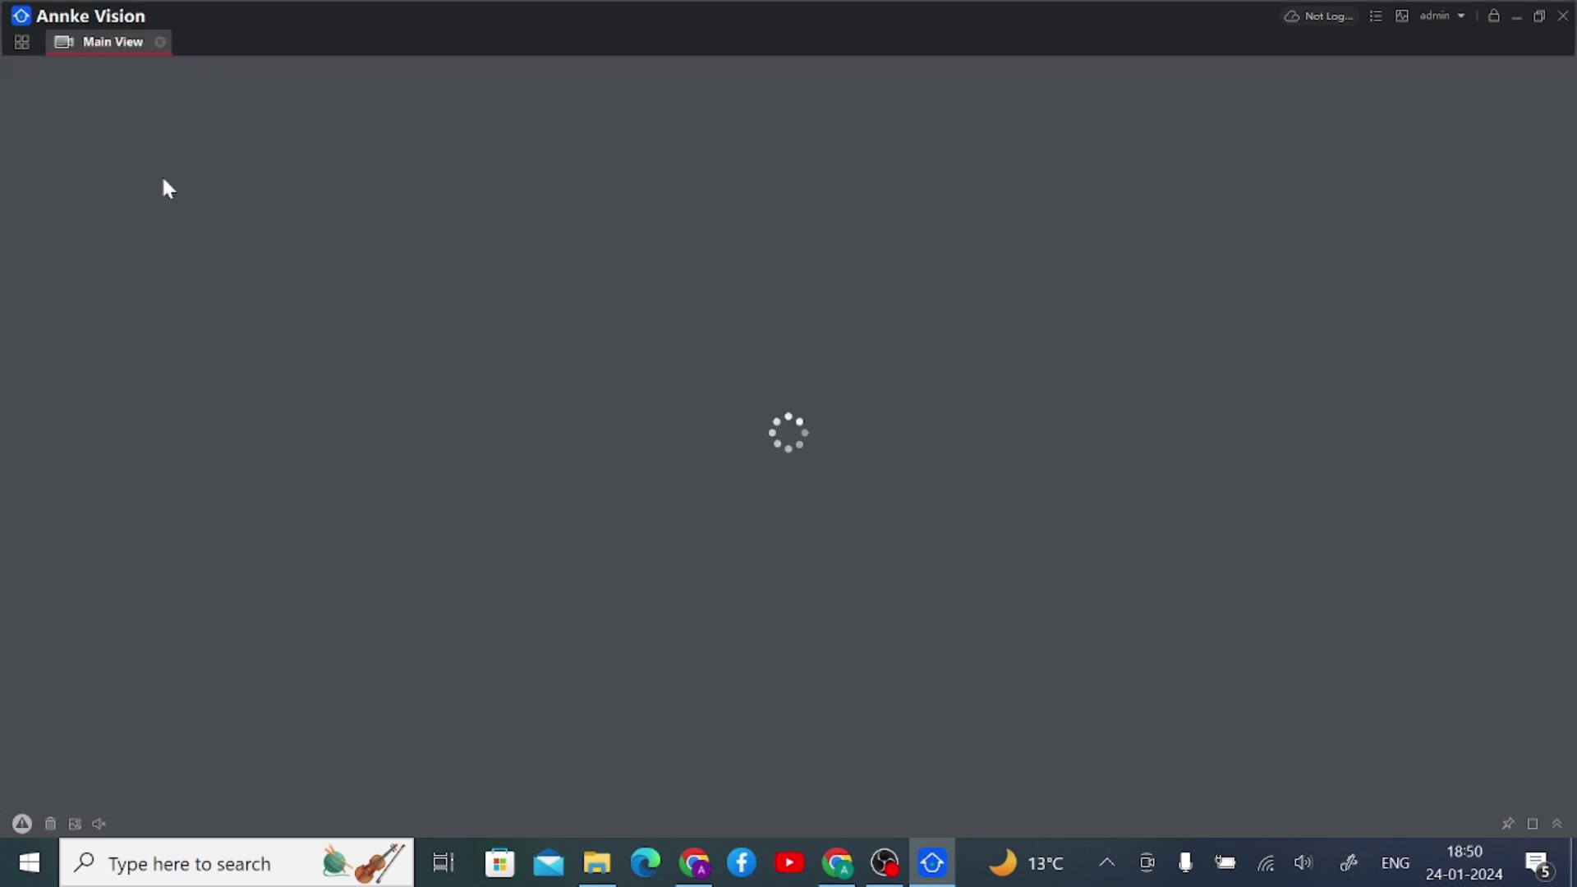
pyautogui.click(27, 47)
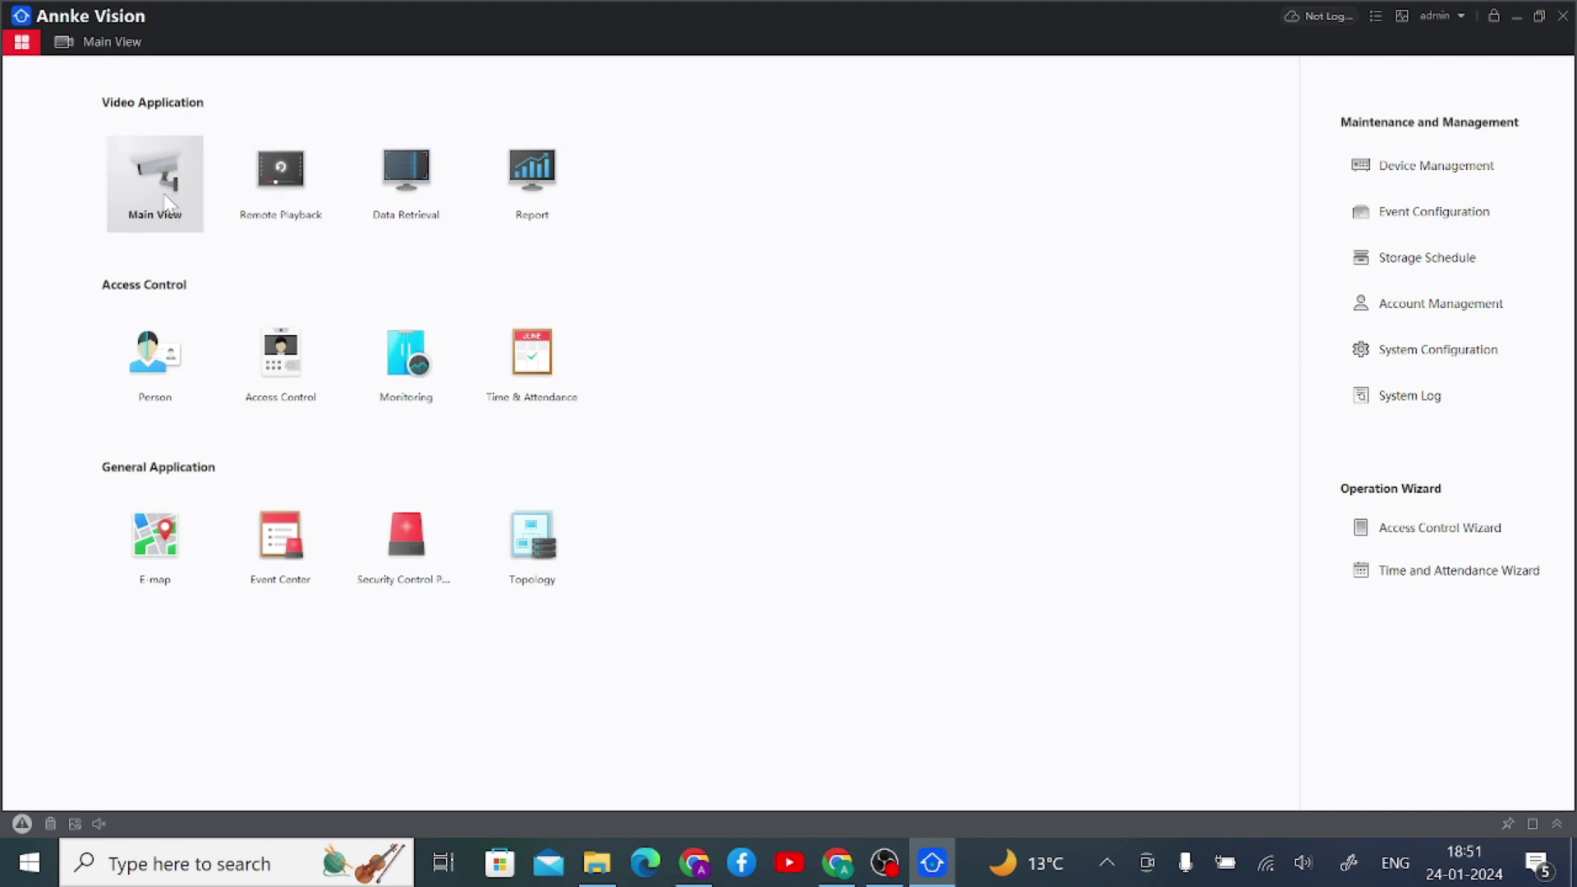
pyautogui.click(107, 43)
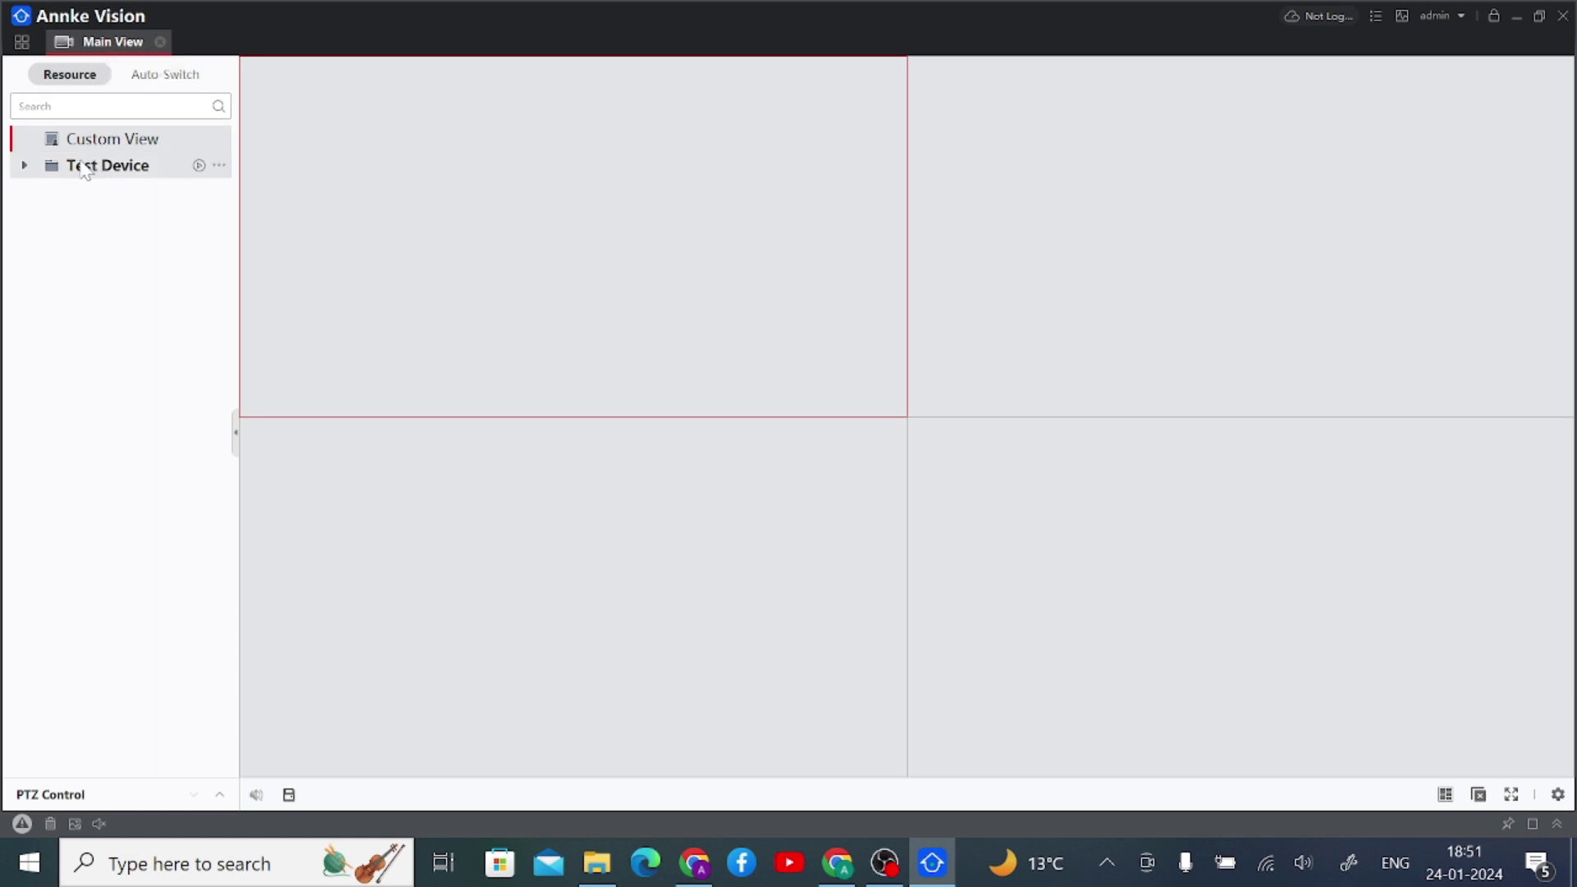
# - Show Test Device's IP camera in the top-left pane, unlock it with its stream key, then close Main View
pyautogui.click(26, 166)
pyautogui.click(125, 195)
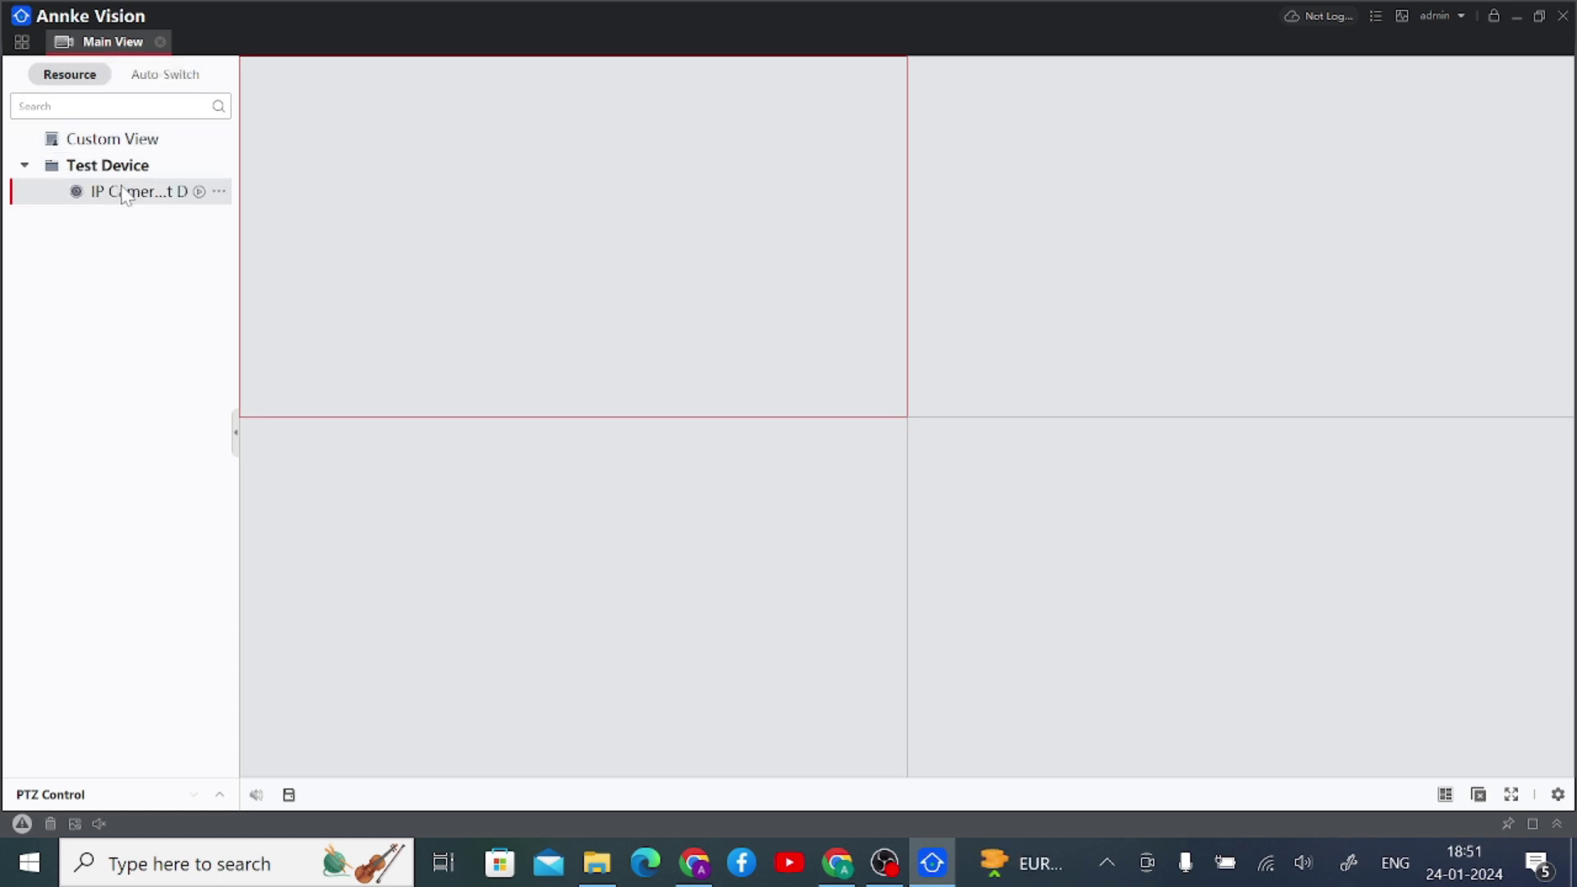
pyautogui.moveTo(125, 195); pyautogui.dragTo(384, 246)
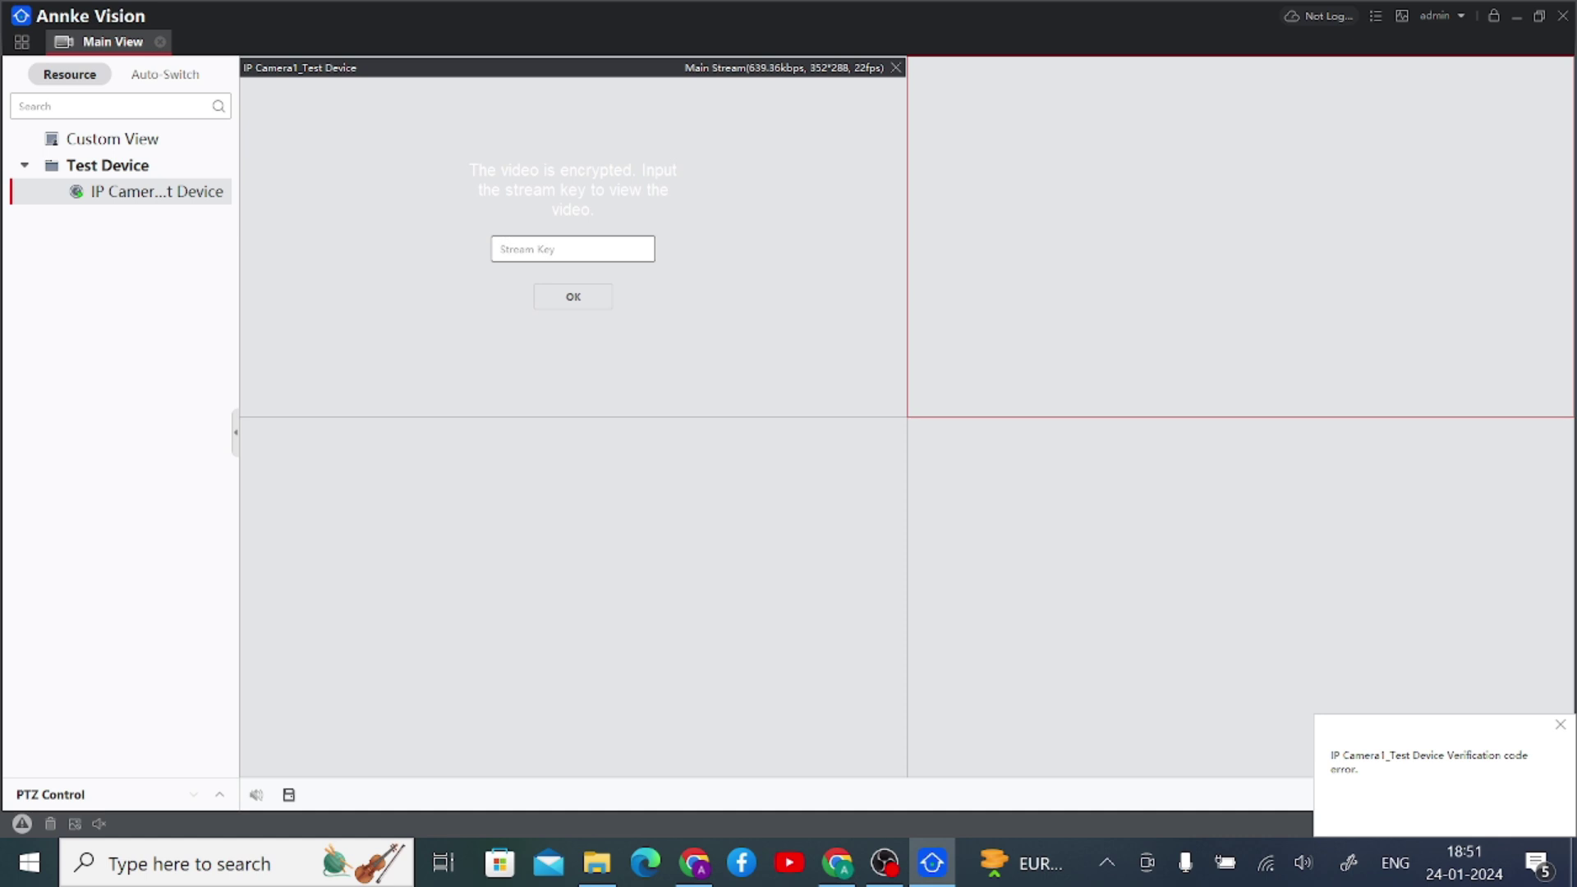
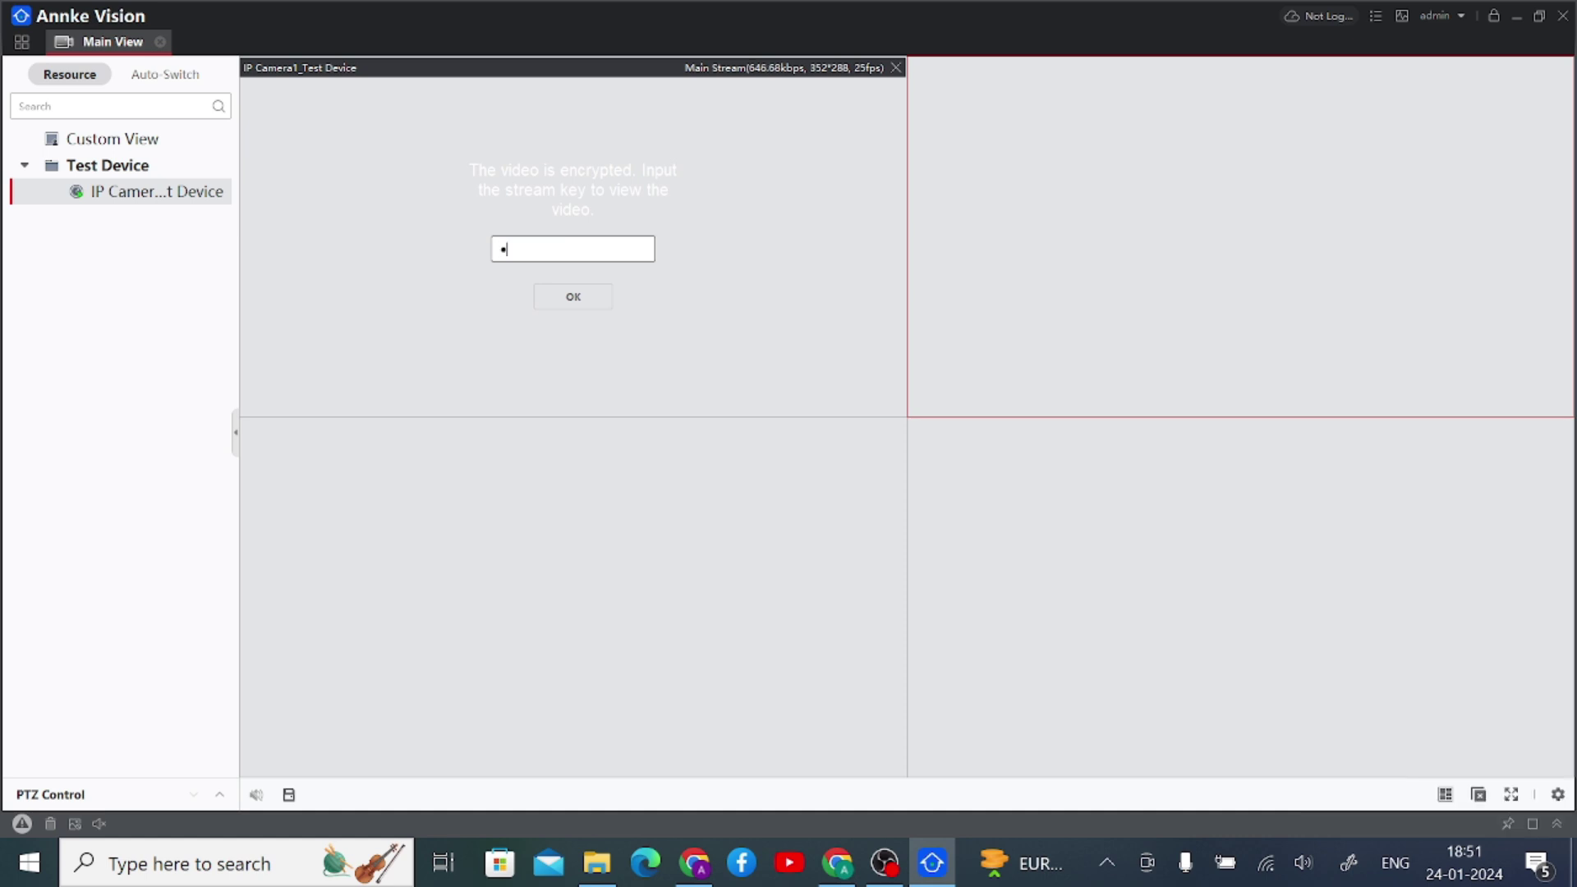
pyautogui.click(573, 298)
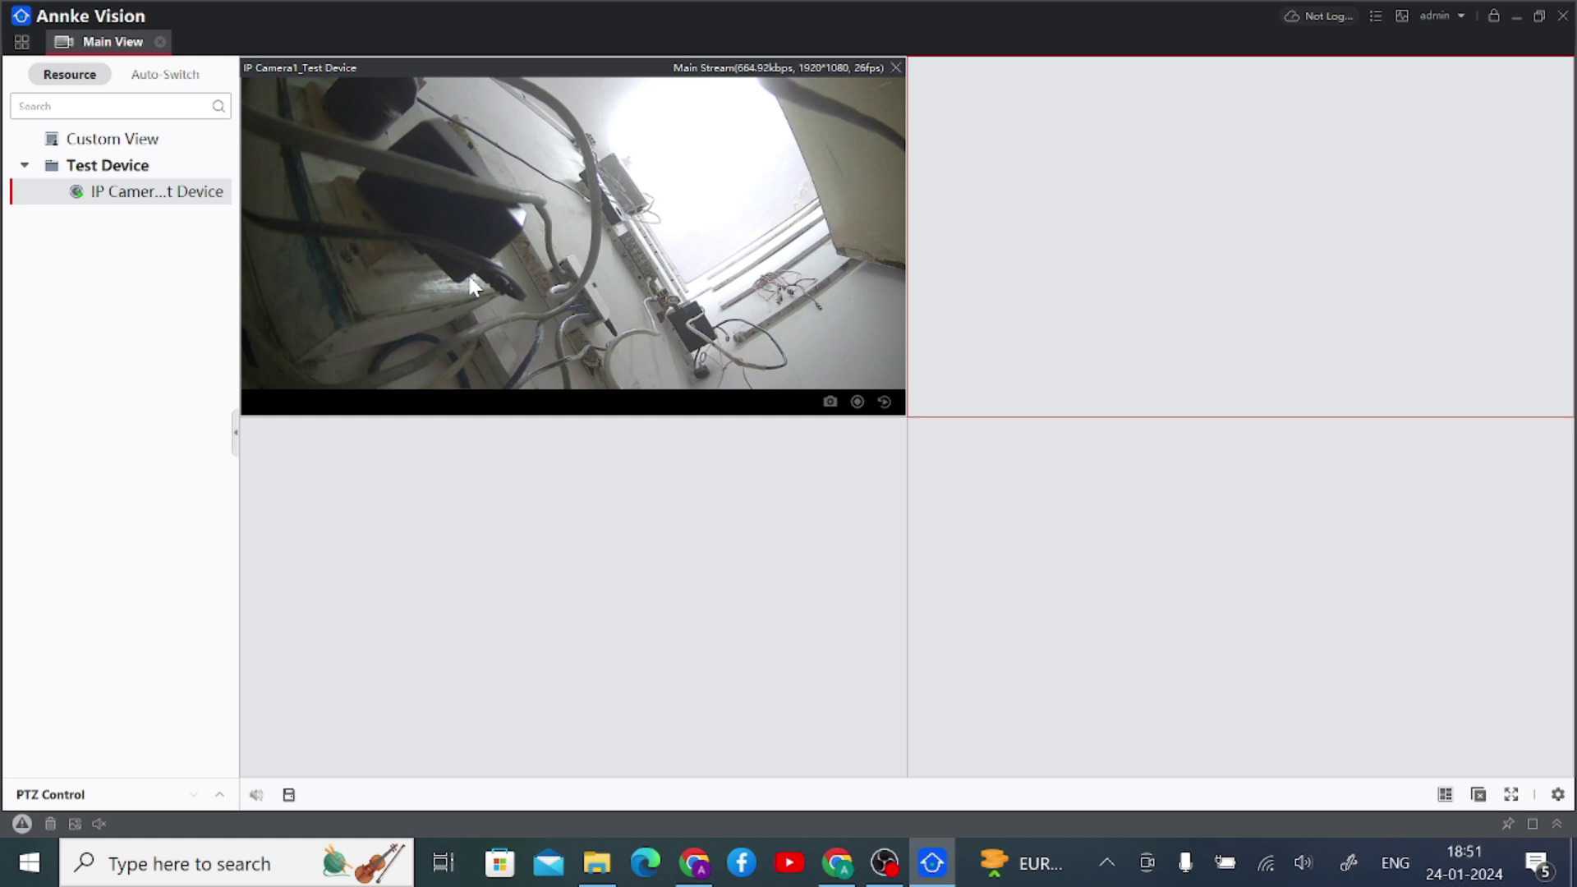
pyautogui.click(160, 44)
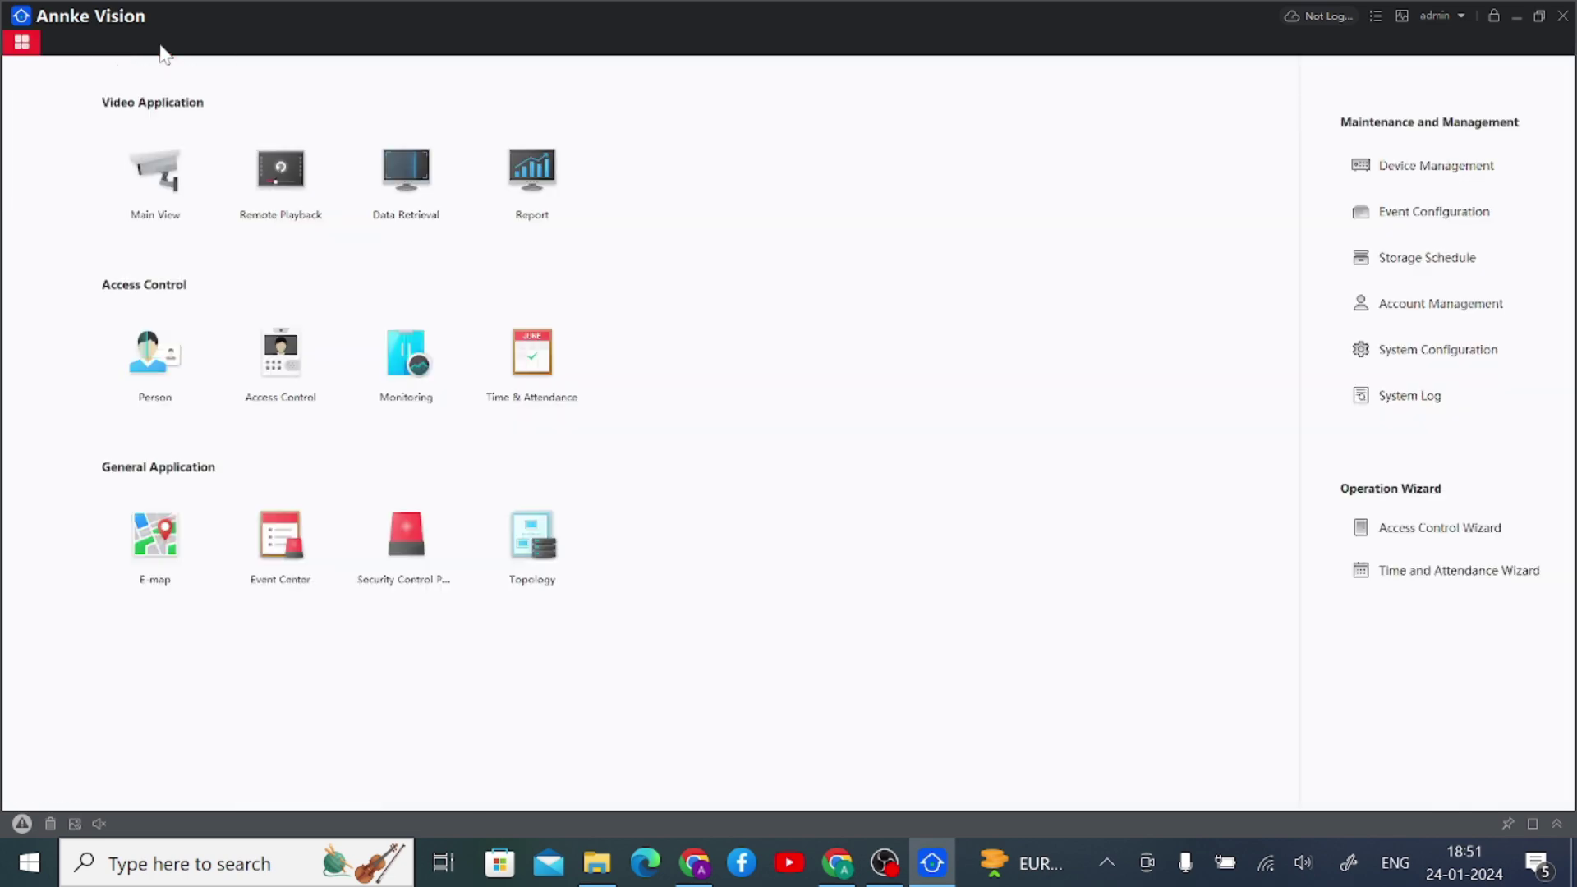
# - Delete Test Device from the Device Management list, confirming the deletion
pyautogui.click(1414, 173)
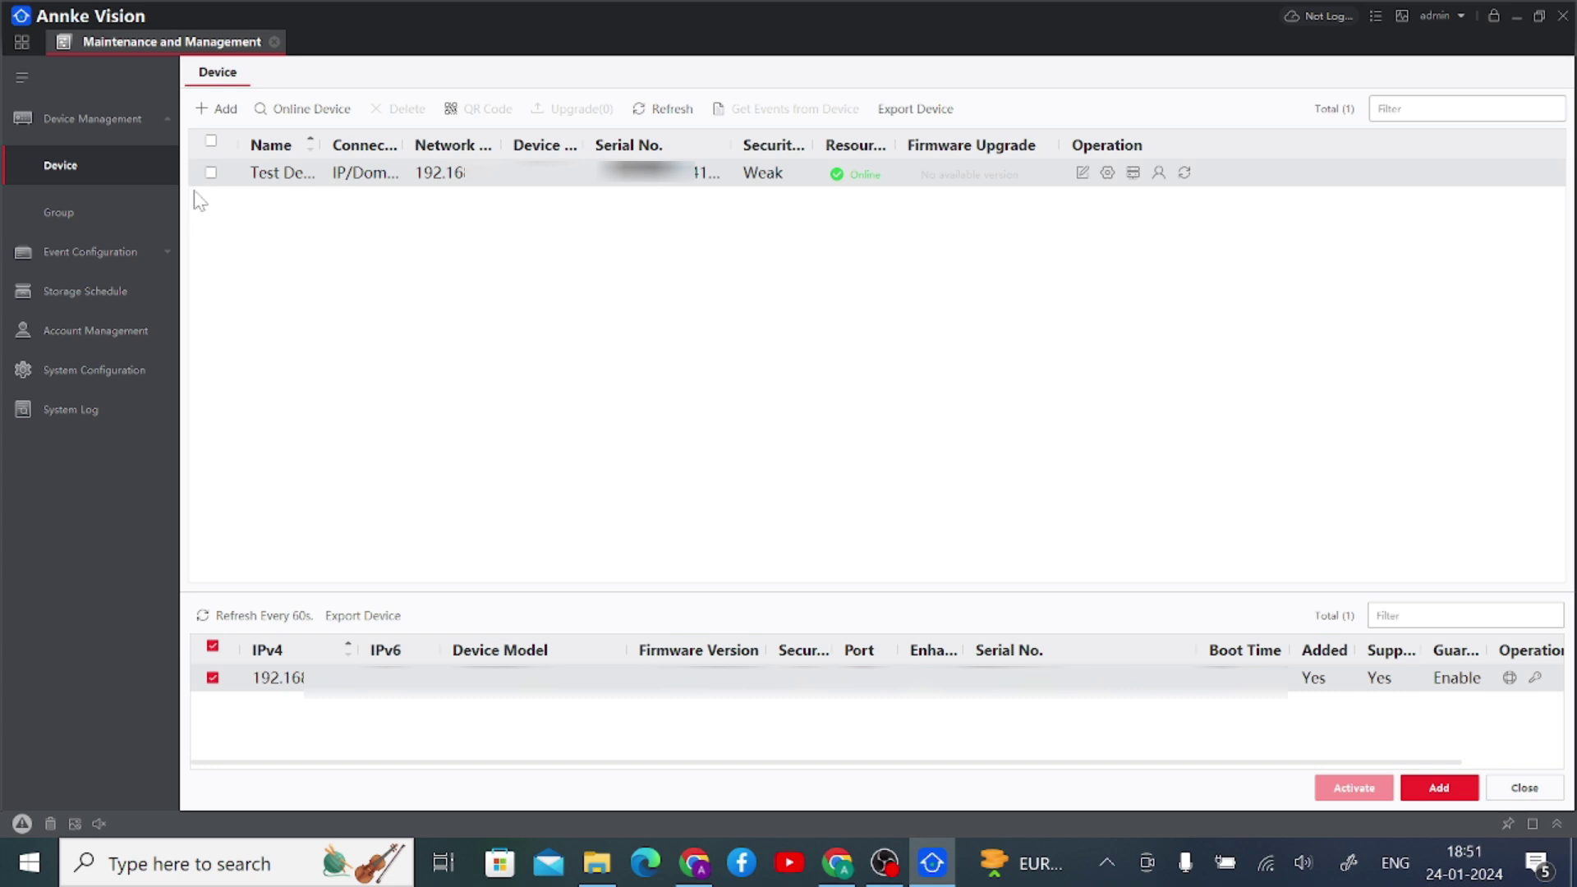
pyautogui.click(211, 173)
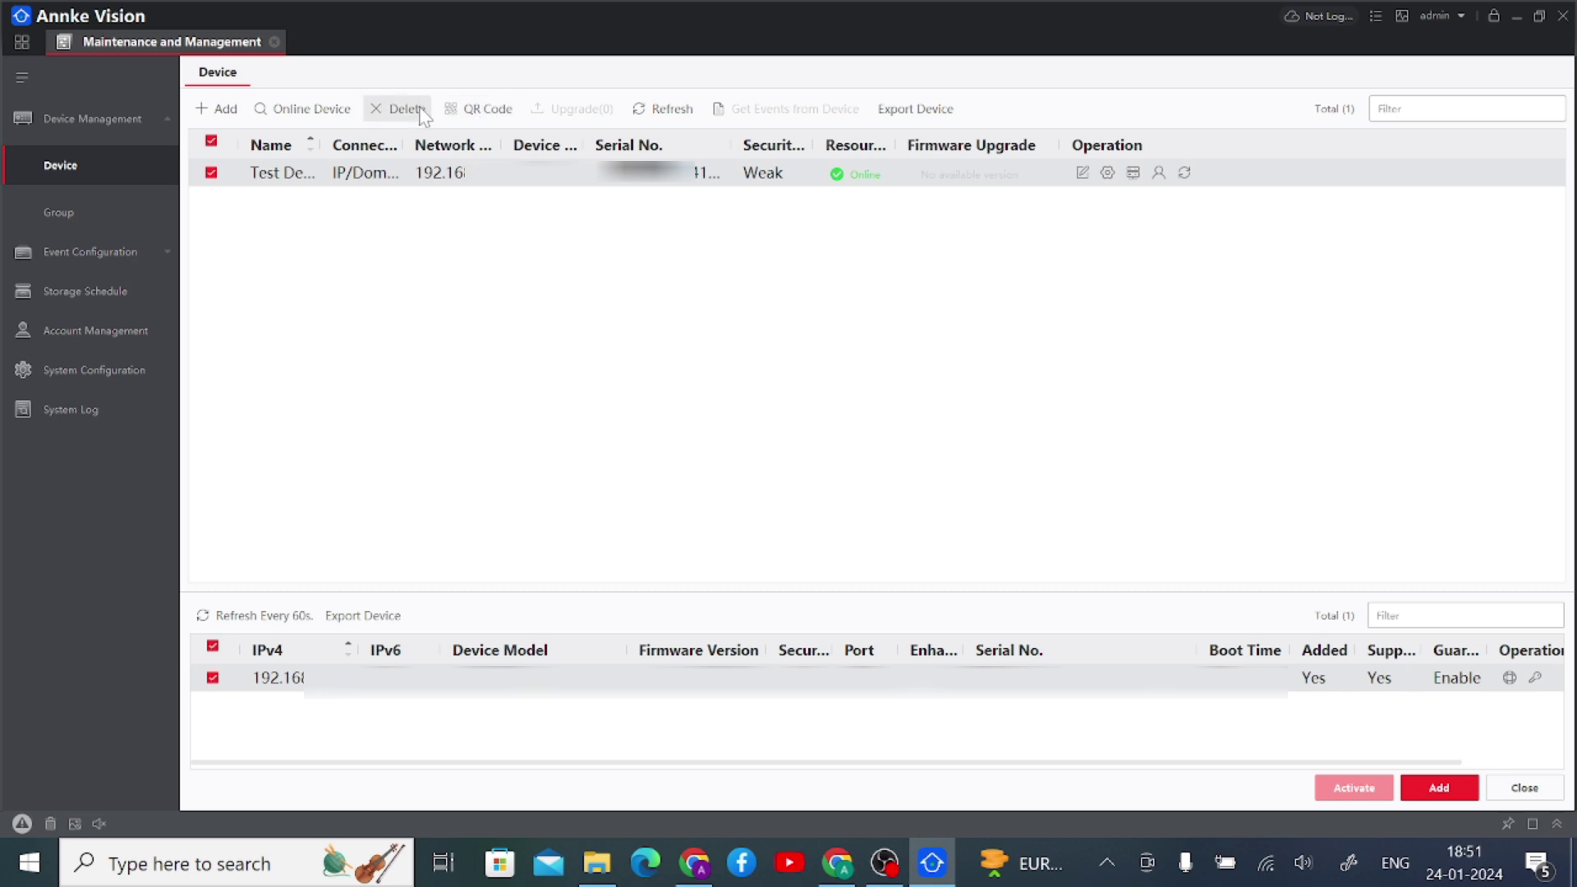
pyautogui.click(422, 115)
pyautogui.click(857, 465)
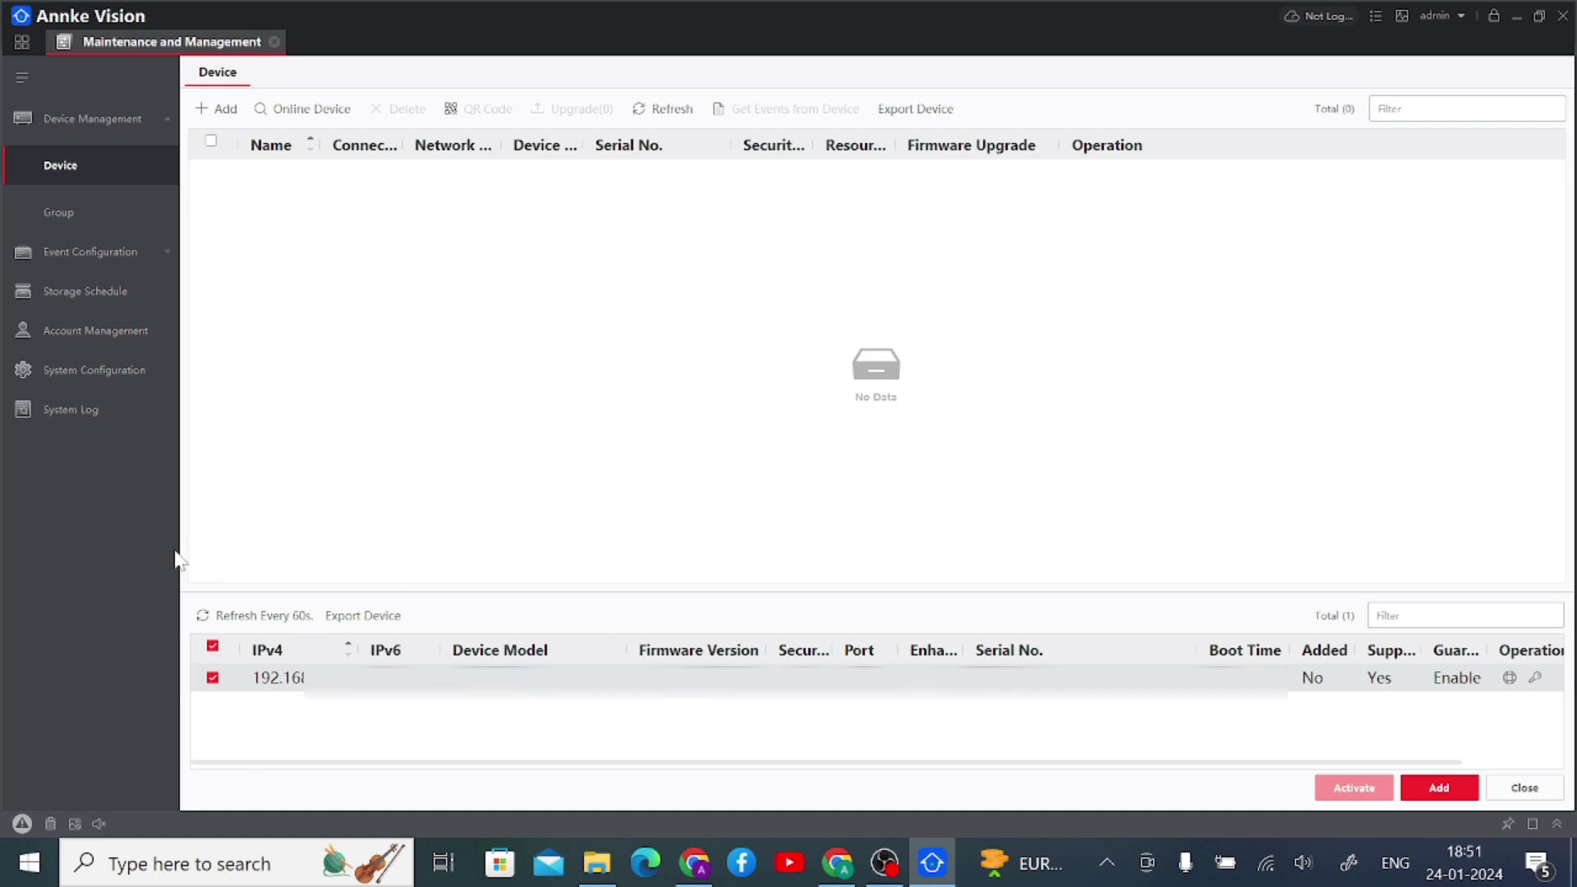
# - Start a new device entry and name it 'Test Device'
pyautogui.click(219, 113)
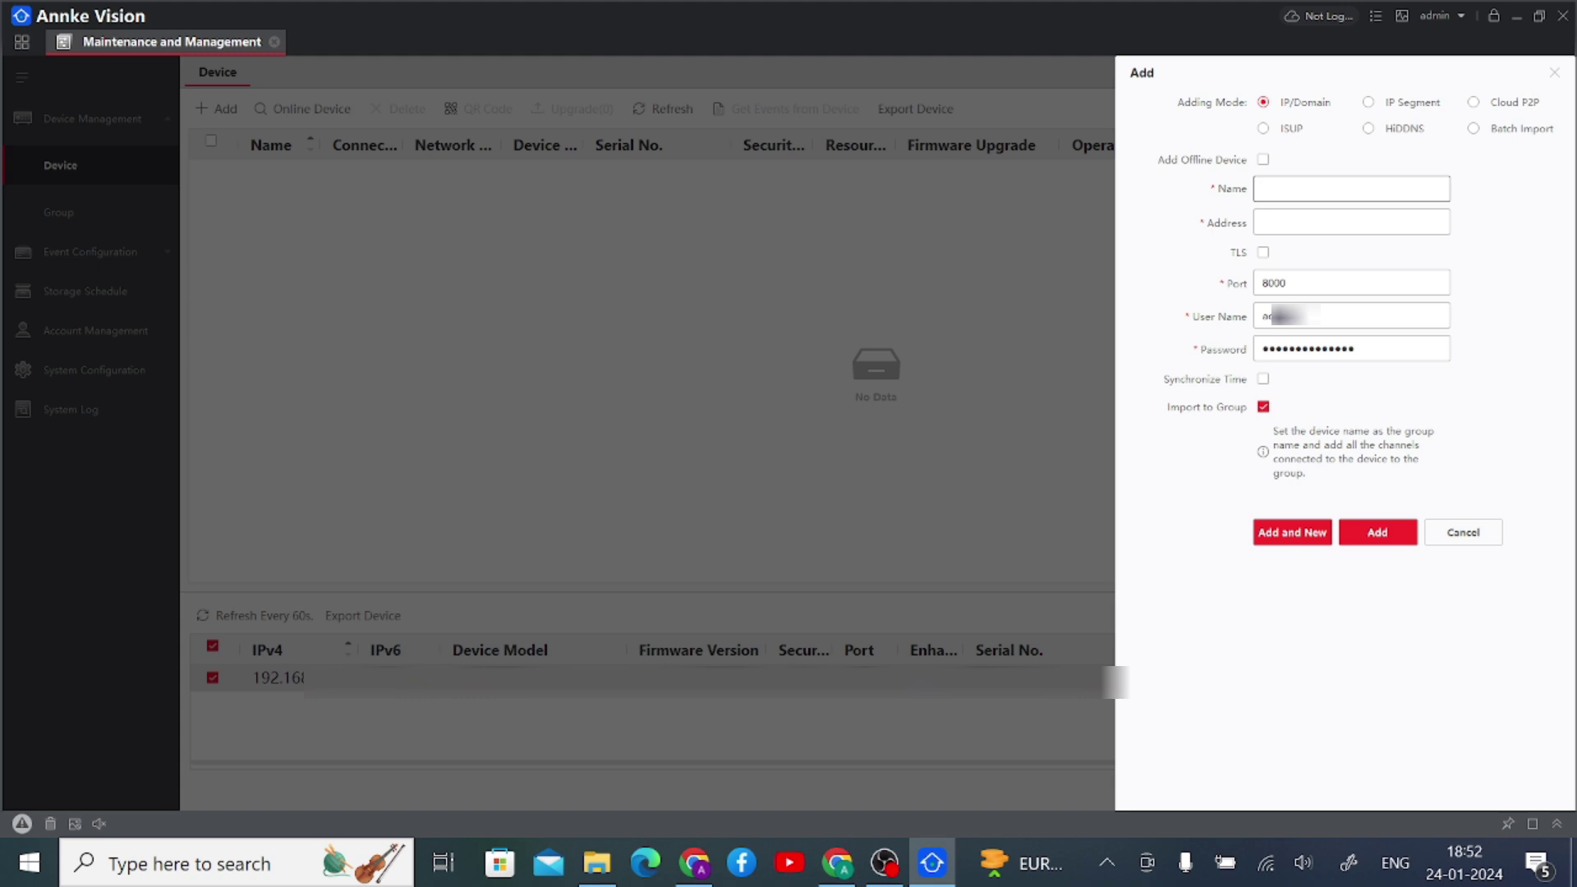
pyautogui.write('tes')
pyautogui.press('BackSpace')
pyautogui.press('BackSpace')
pyautogui.press('BackSpace')
pyautogui.press('BackSpace')
pyautogui.write('Tes')
pyautogui.click(1314, 222)
pyautogui.click(1283, 189)
pyautogui.write('Device')
# - Enter address 192.168.1.10, the admin user name and the device password, then add it
pyautogui.click(1314, 222)
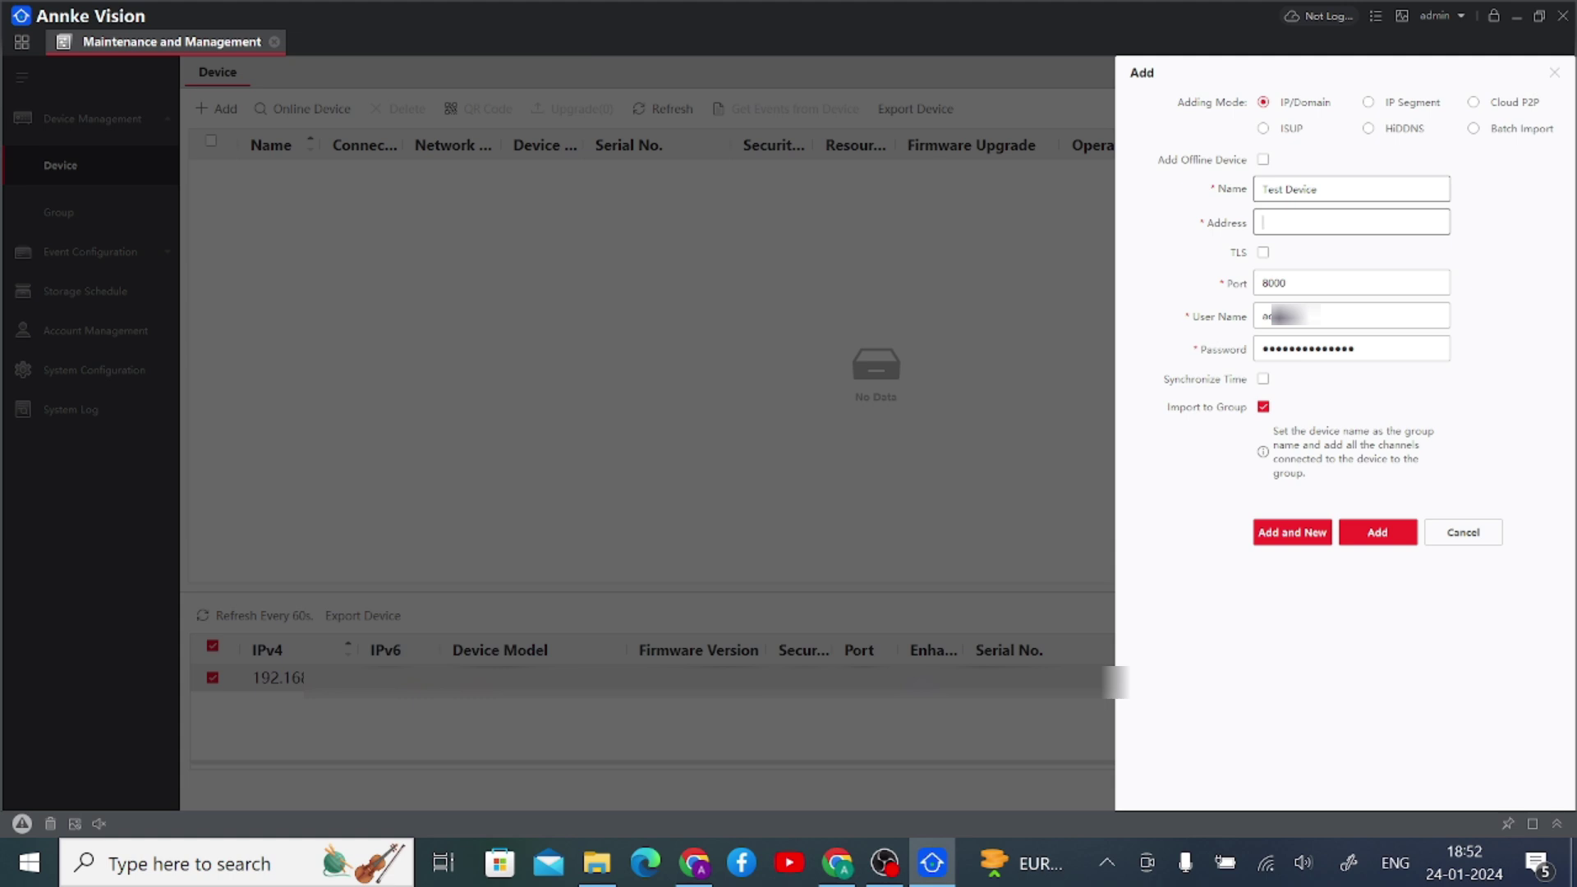
pyautogui.press('Tab')
pyautogui.press('Tab')
pyautogui.press('Tab')
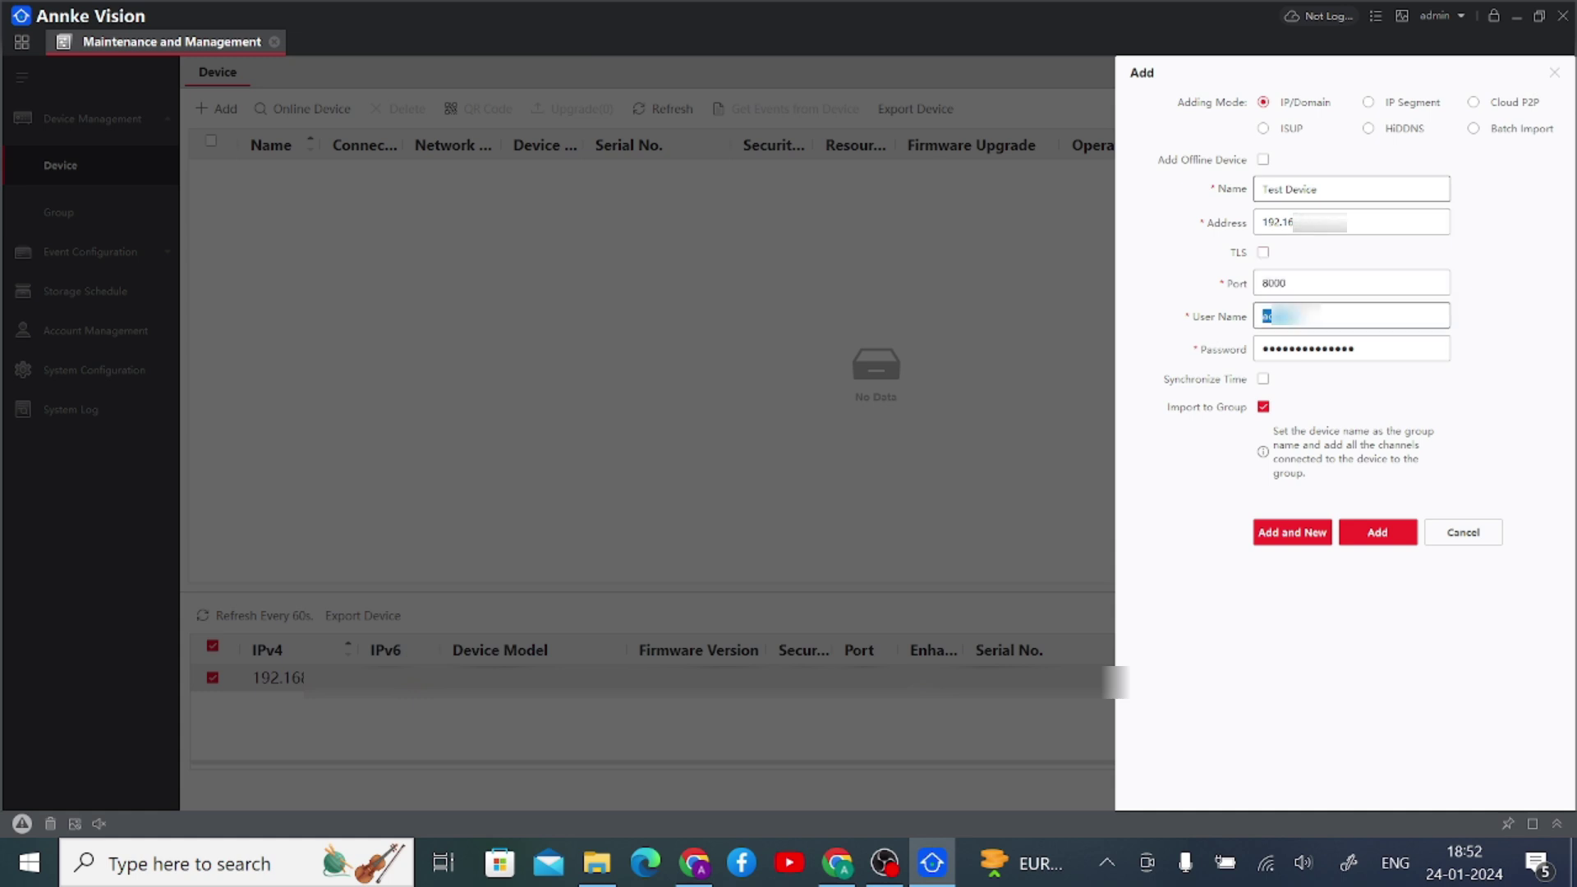
pyautogui.press('Tab')
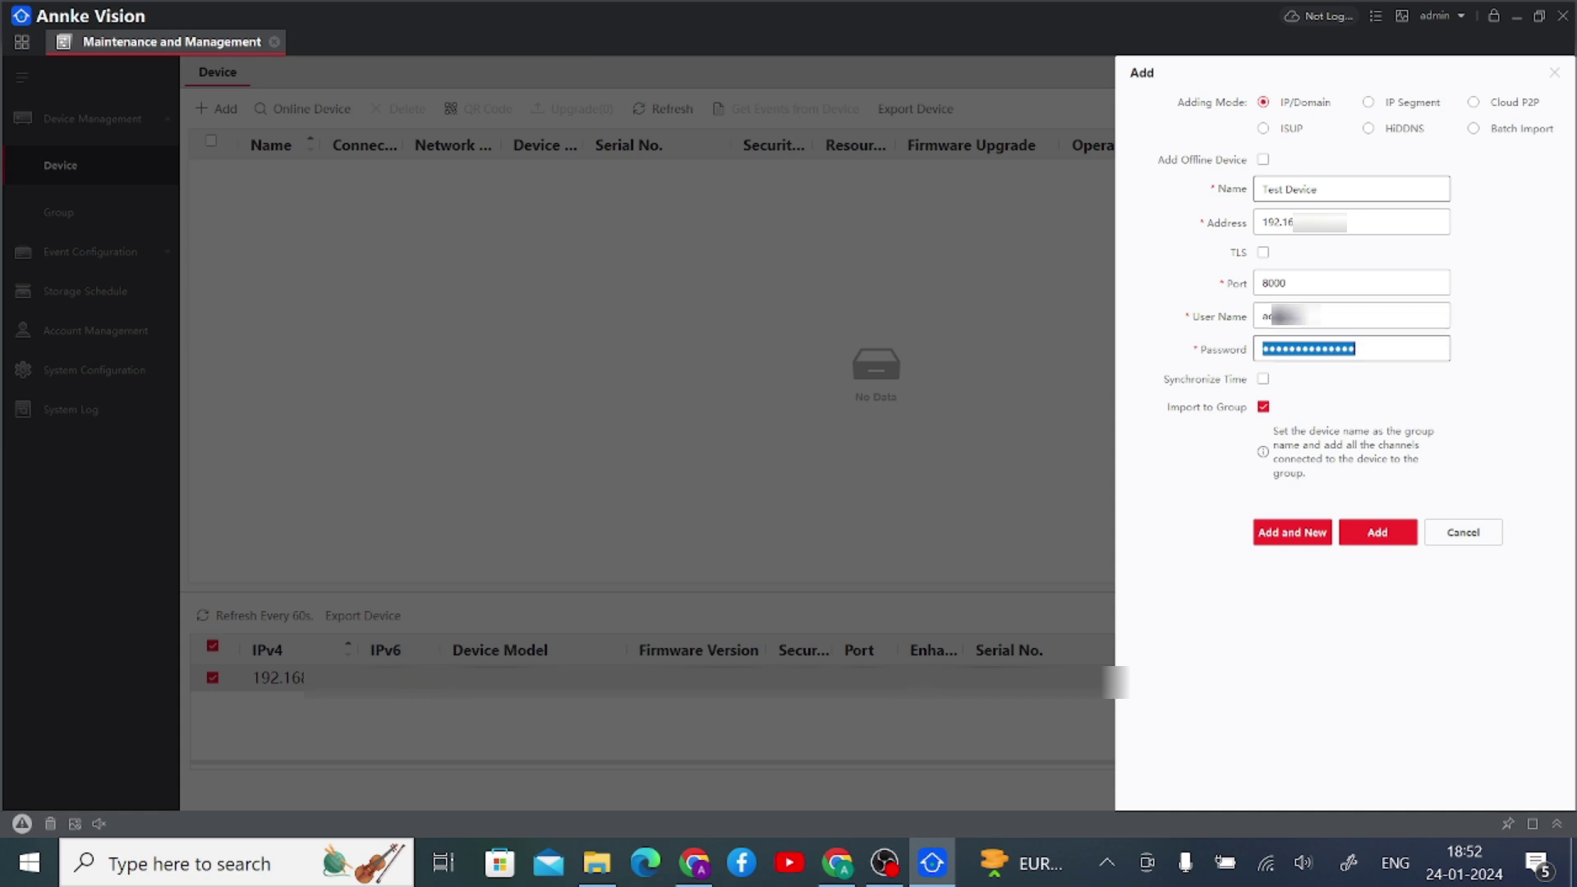
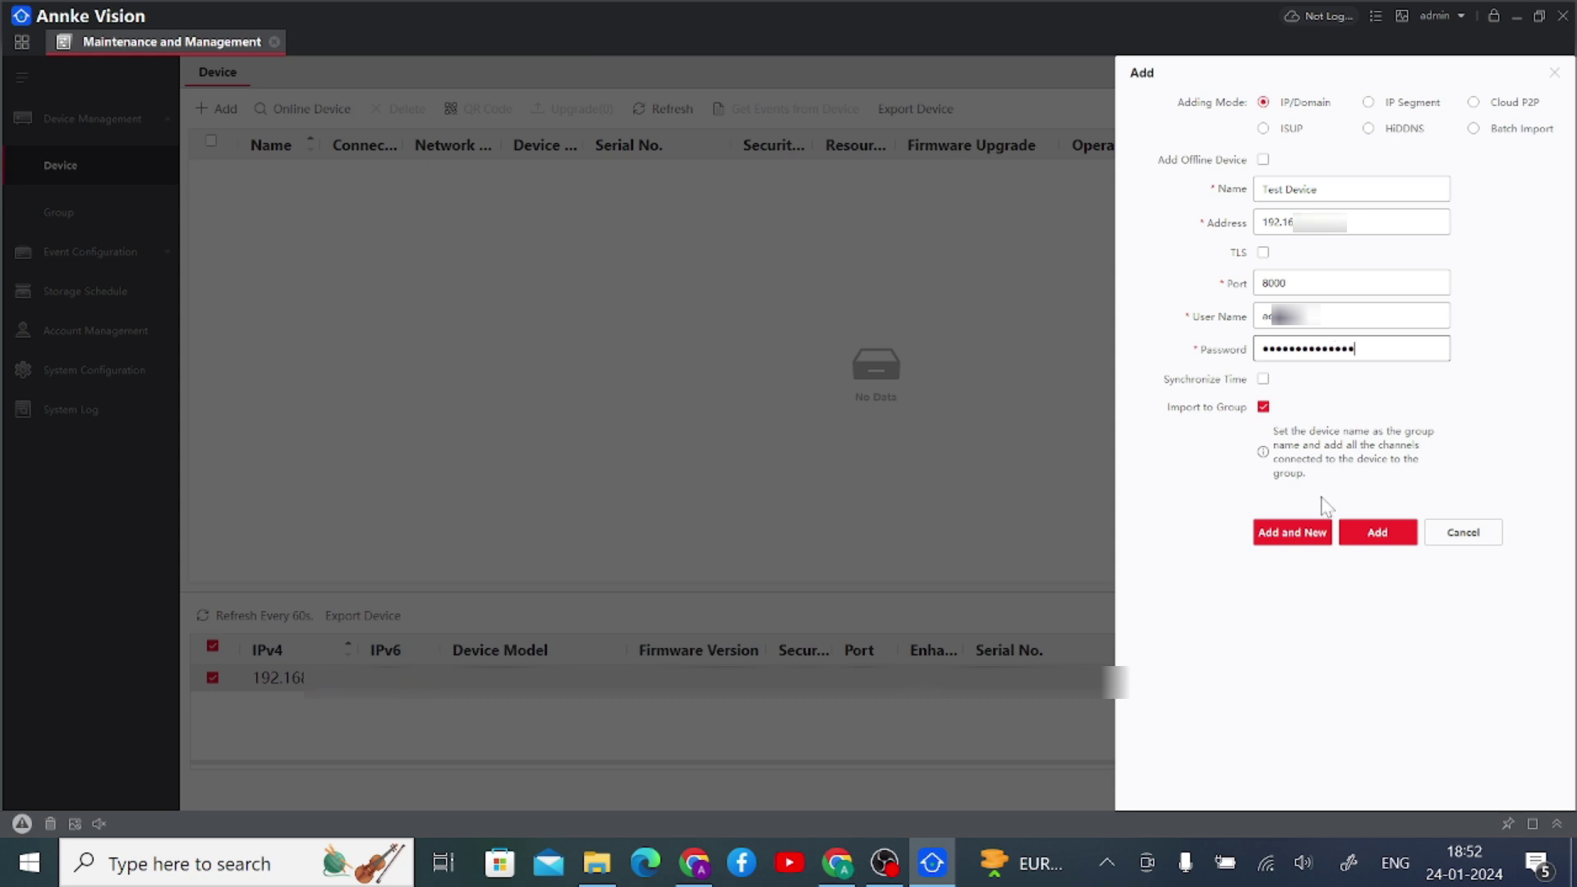
pyautogui.click(1363, 535)
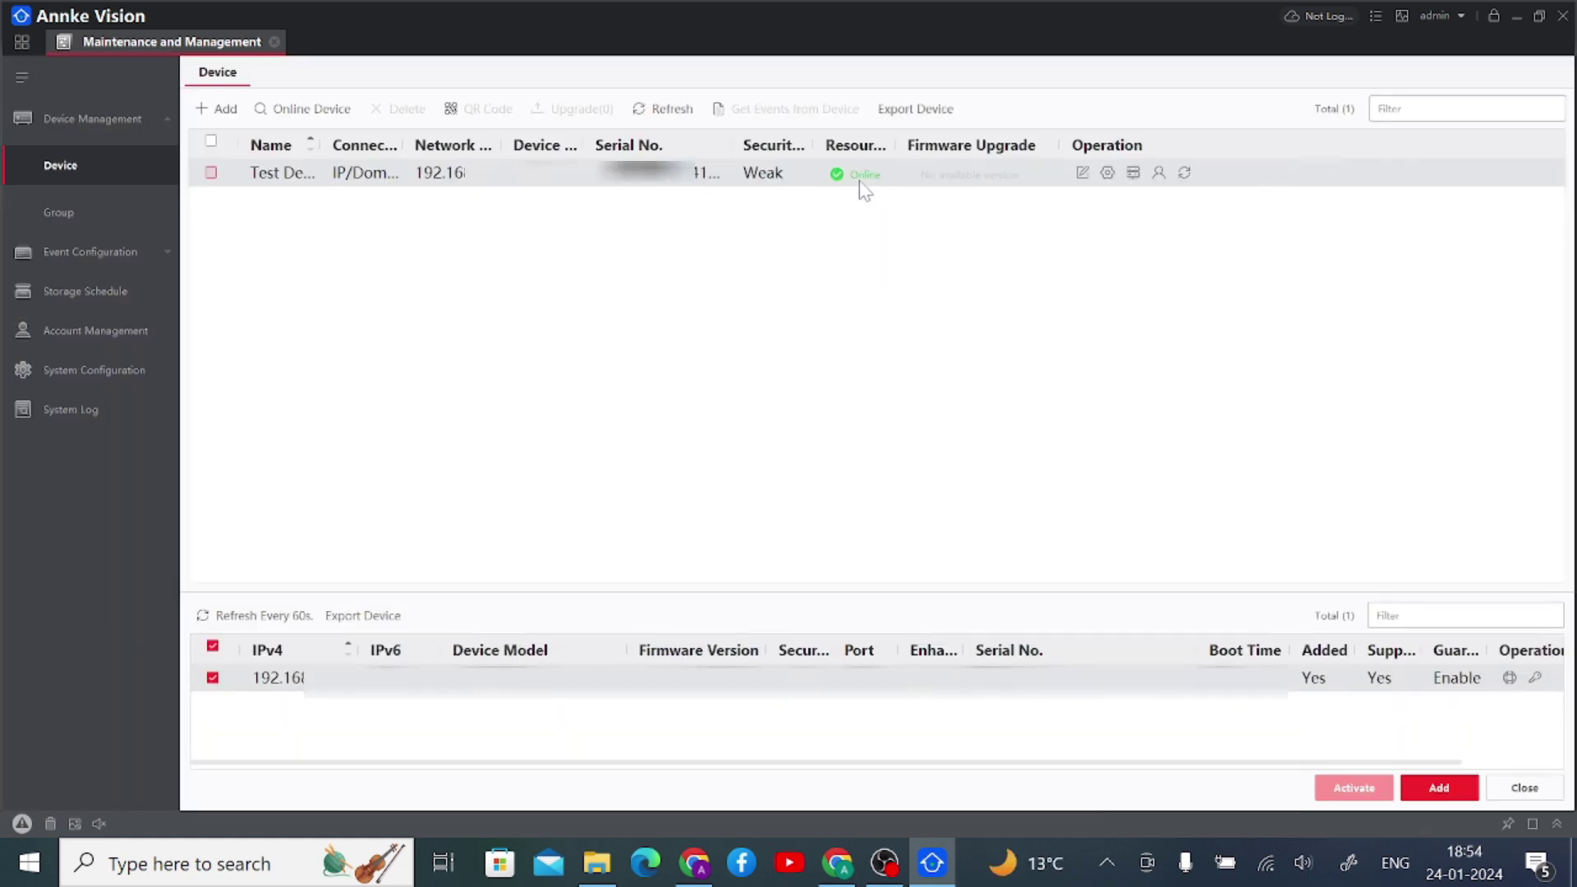
# - Rename Test Device to 'Test' and close the Maintenance and Management tab
pyautogui.moveTo(858, 187)
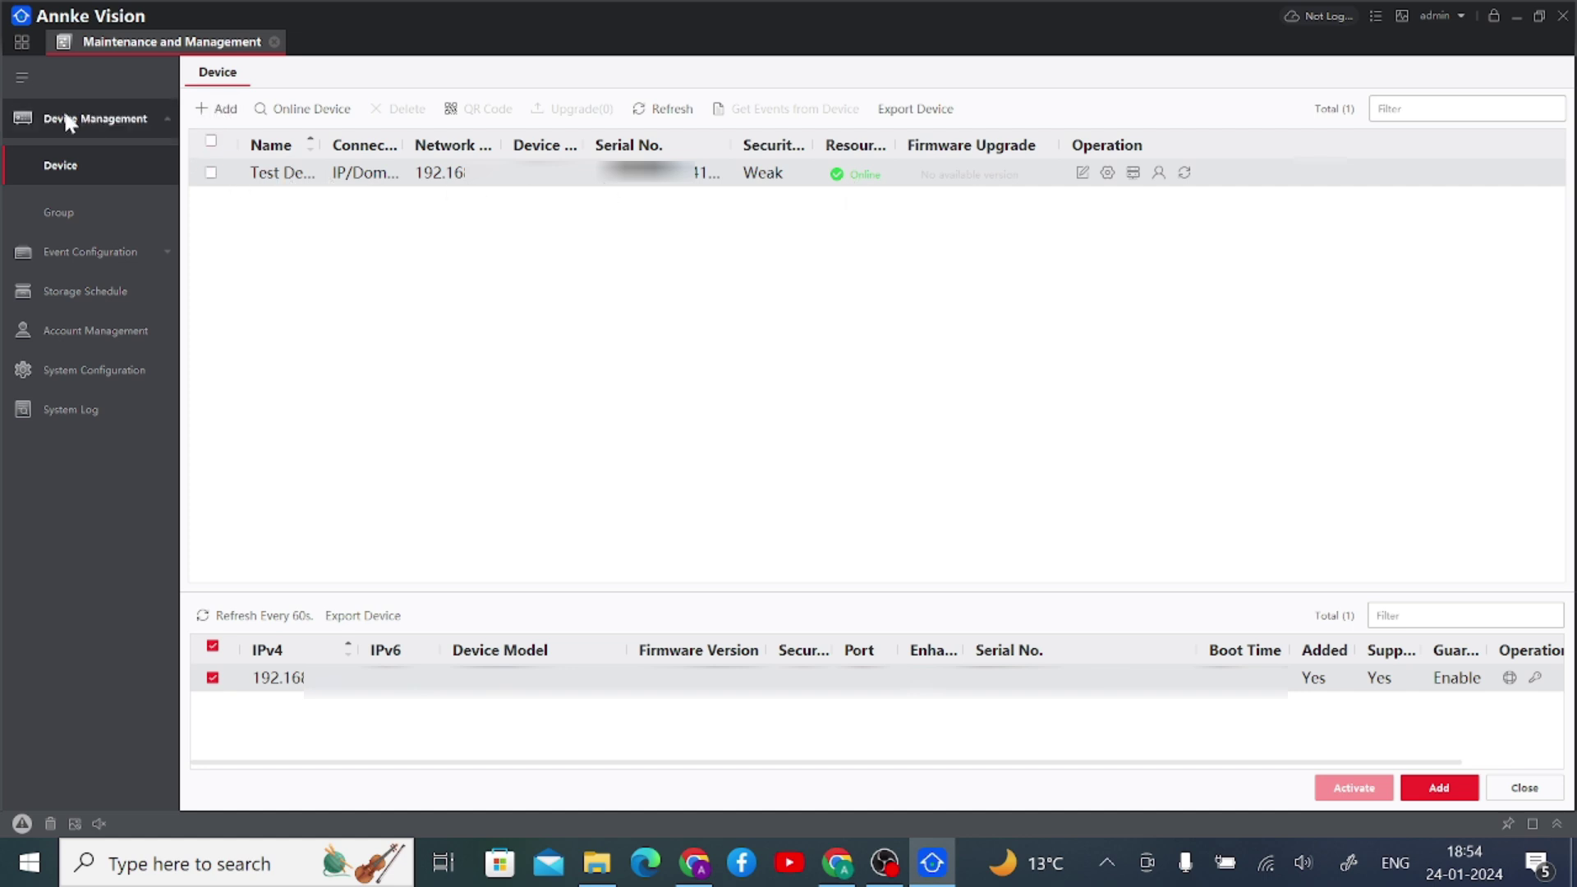
pyautogui.click(1082, 172)
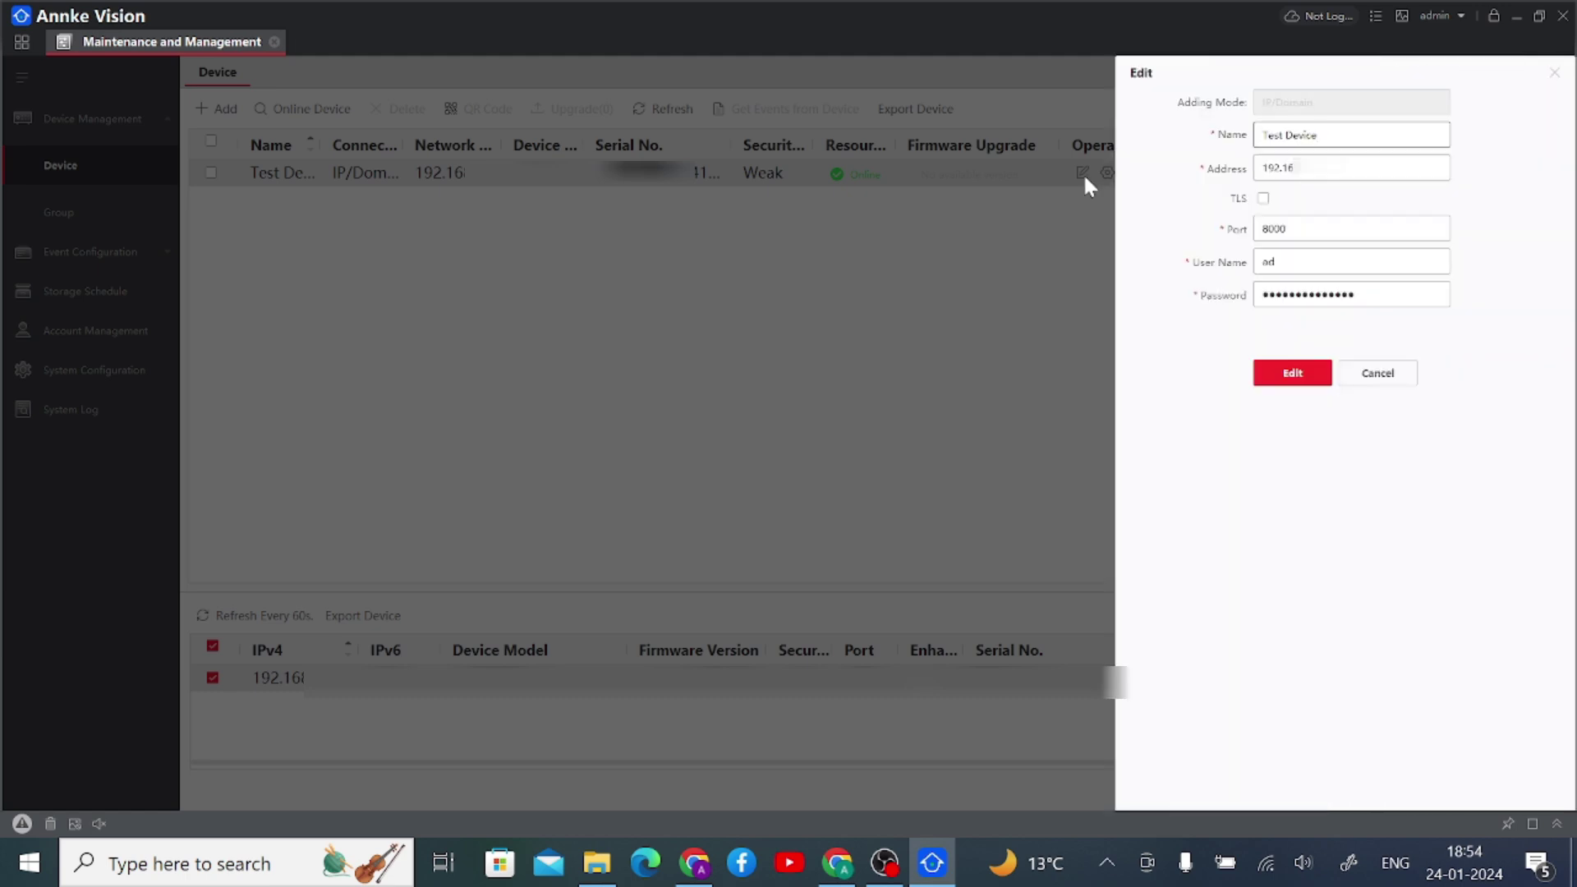
pyautogui.moveTo(1317, 134); pyautogui.dragTo(1285, 135)
pyautogui.press('BackSpace')
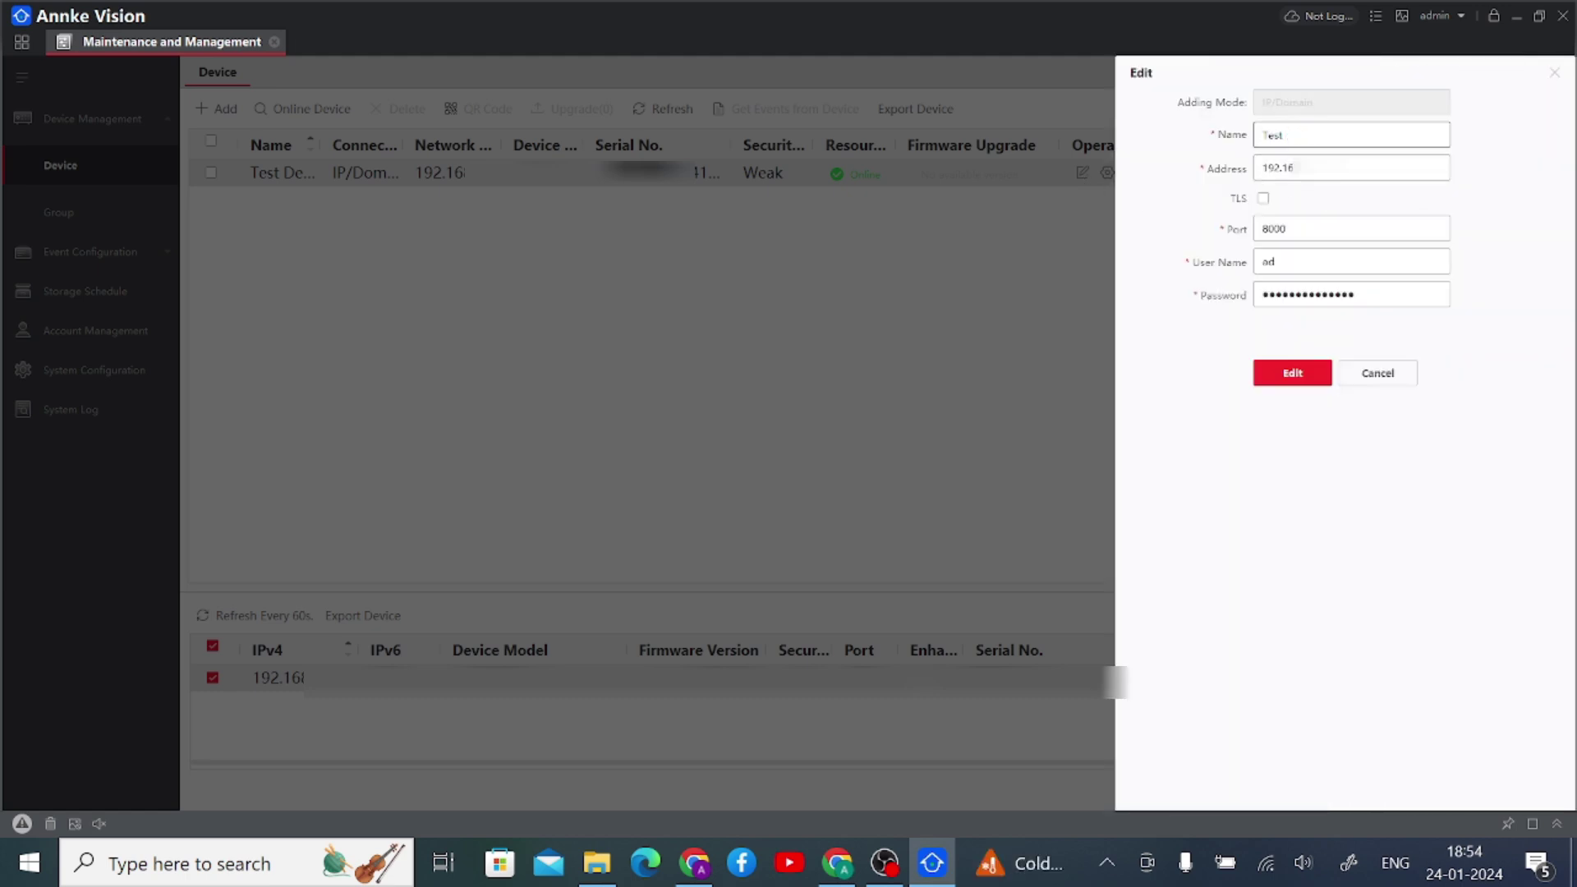
pyautogui.click(1292, 374)
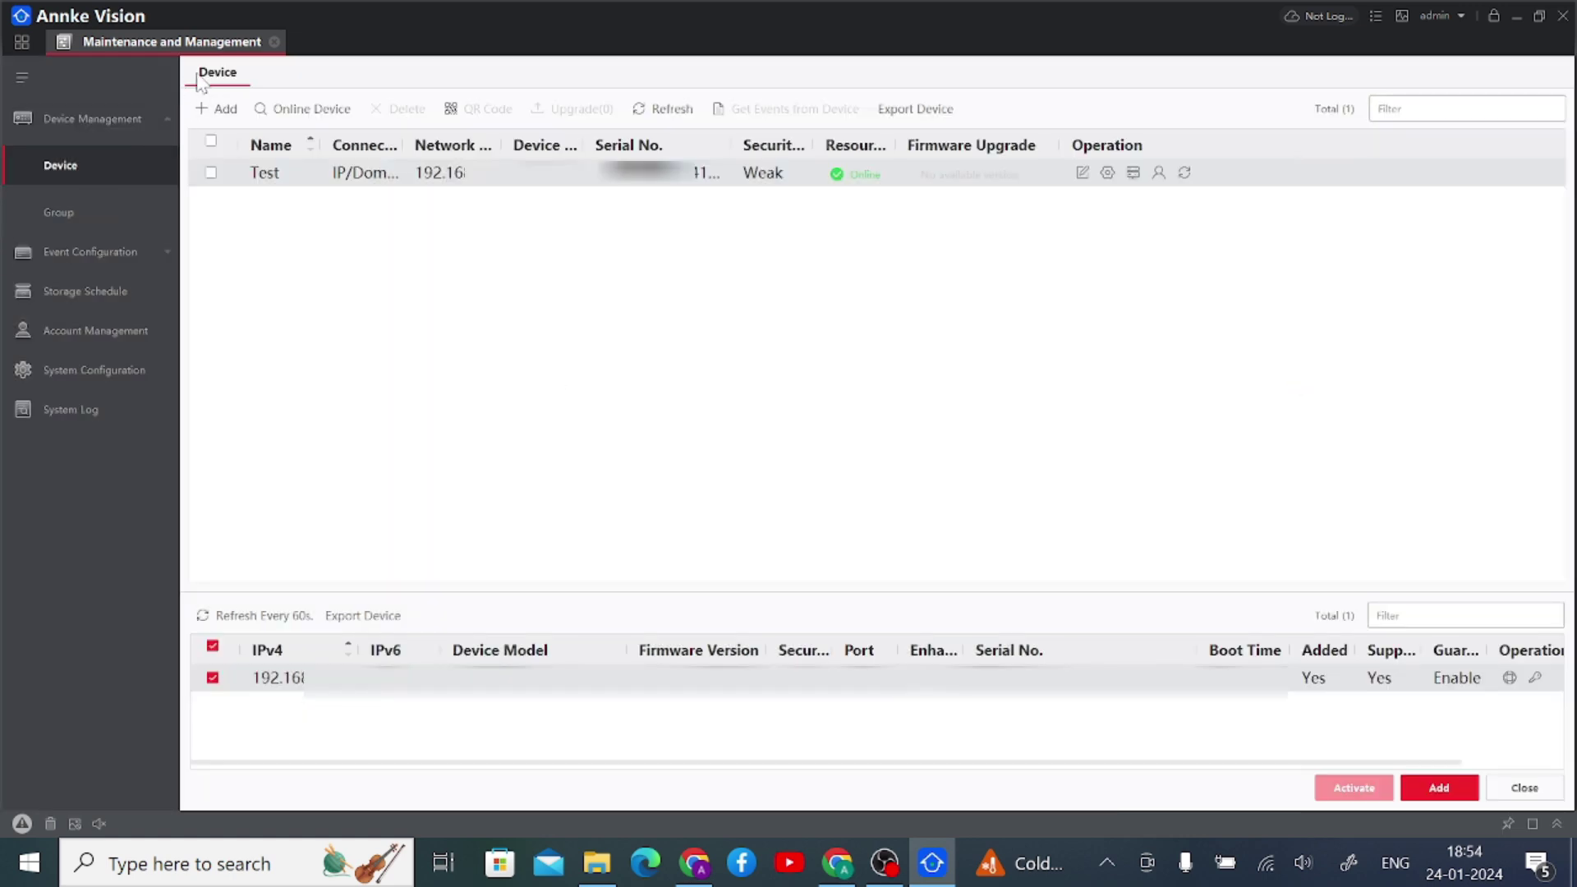
pyautogui.click(274, 41)
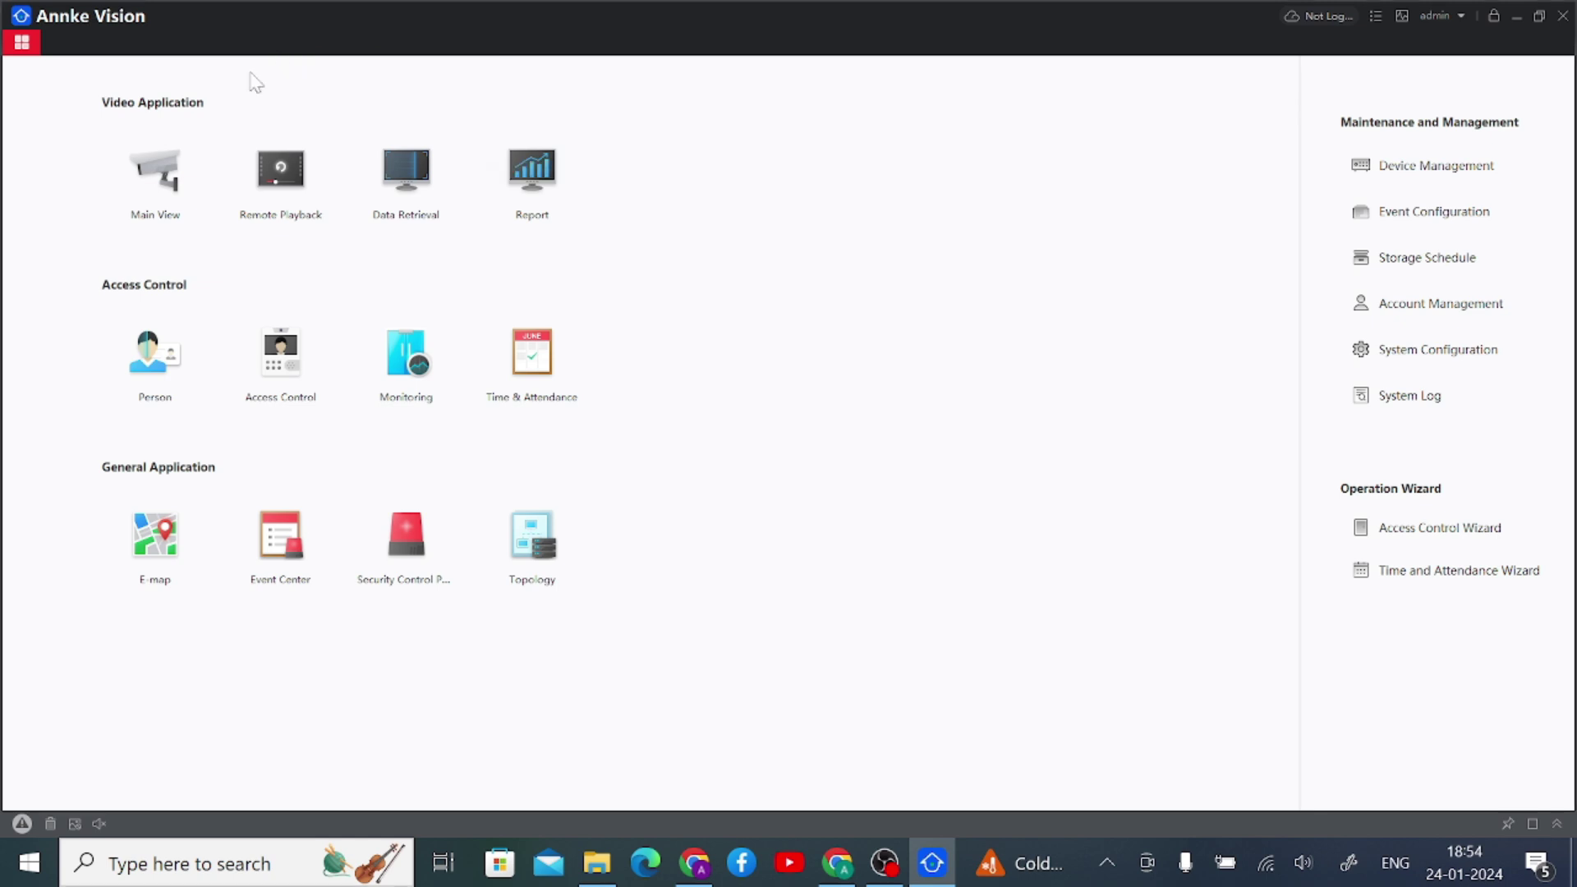
# - Open the Main View from the home control panel
pyautogui.click(160, 179)
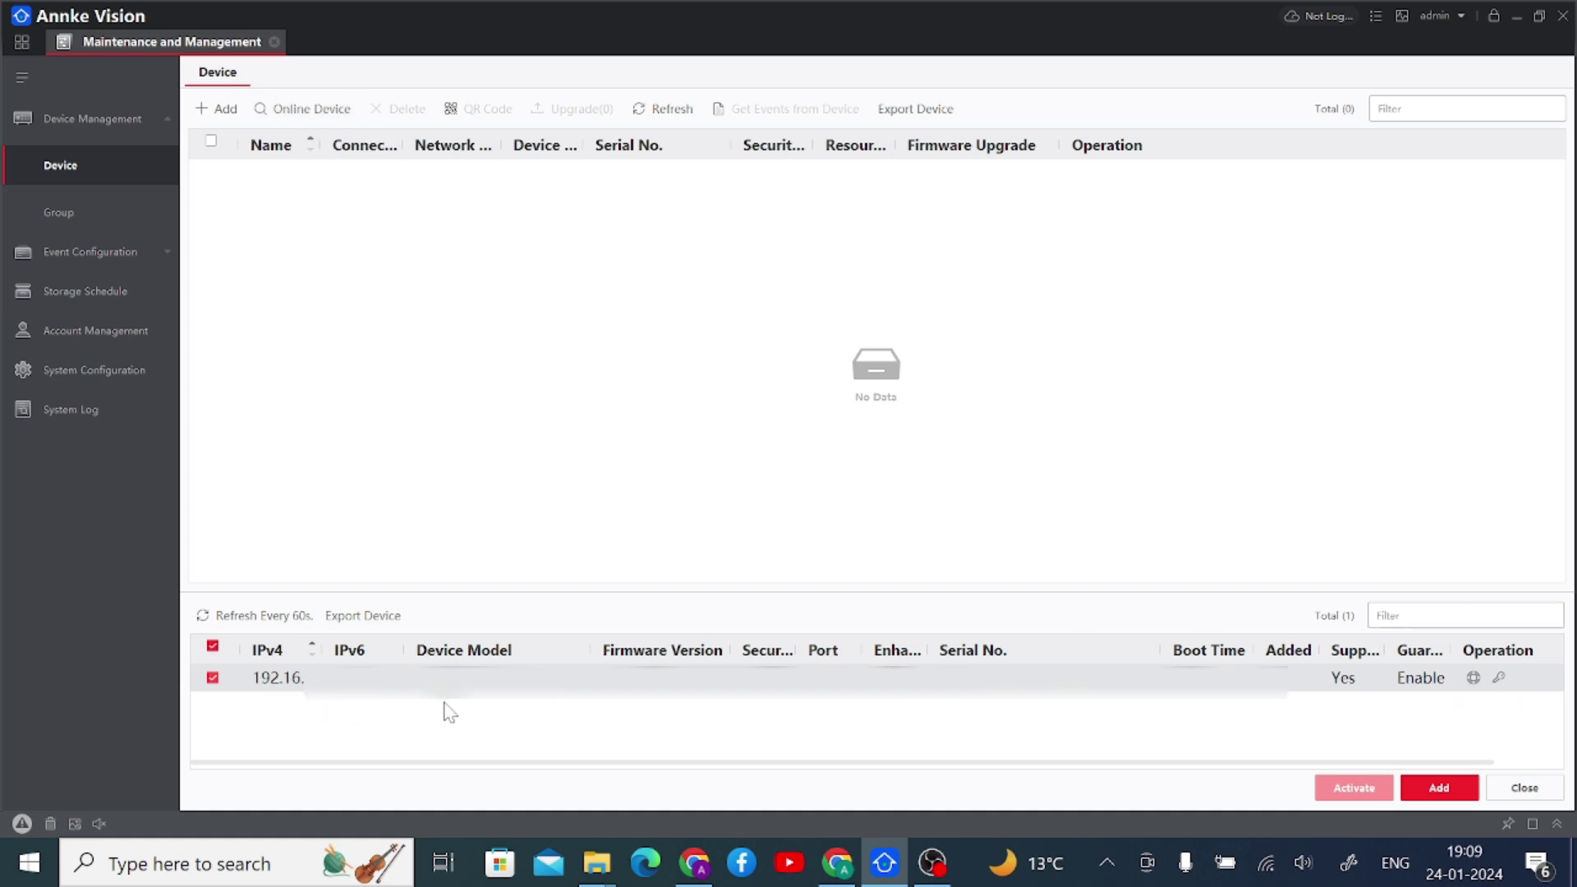
# - Add a new device named 'Test1' with the camera's address and password
pyautogui.click(227, 110)
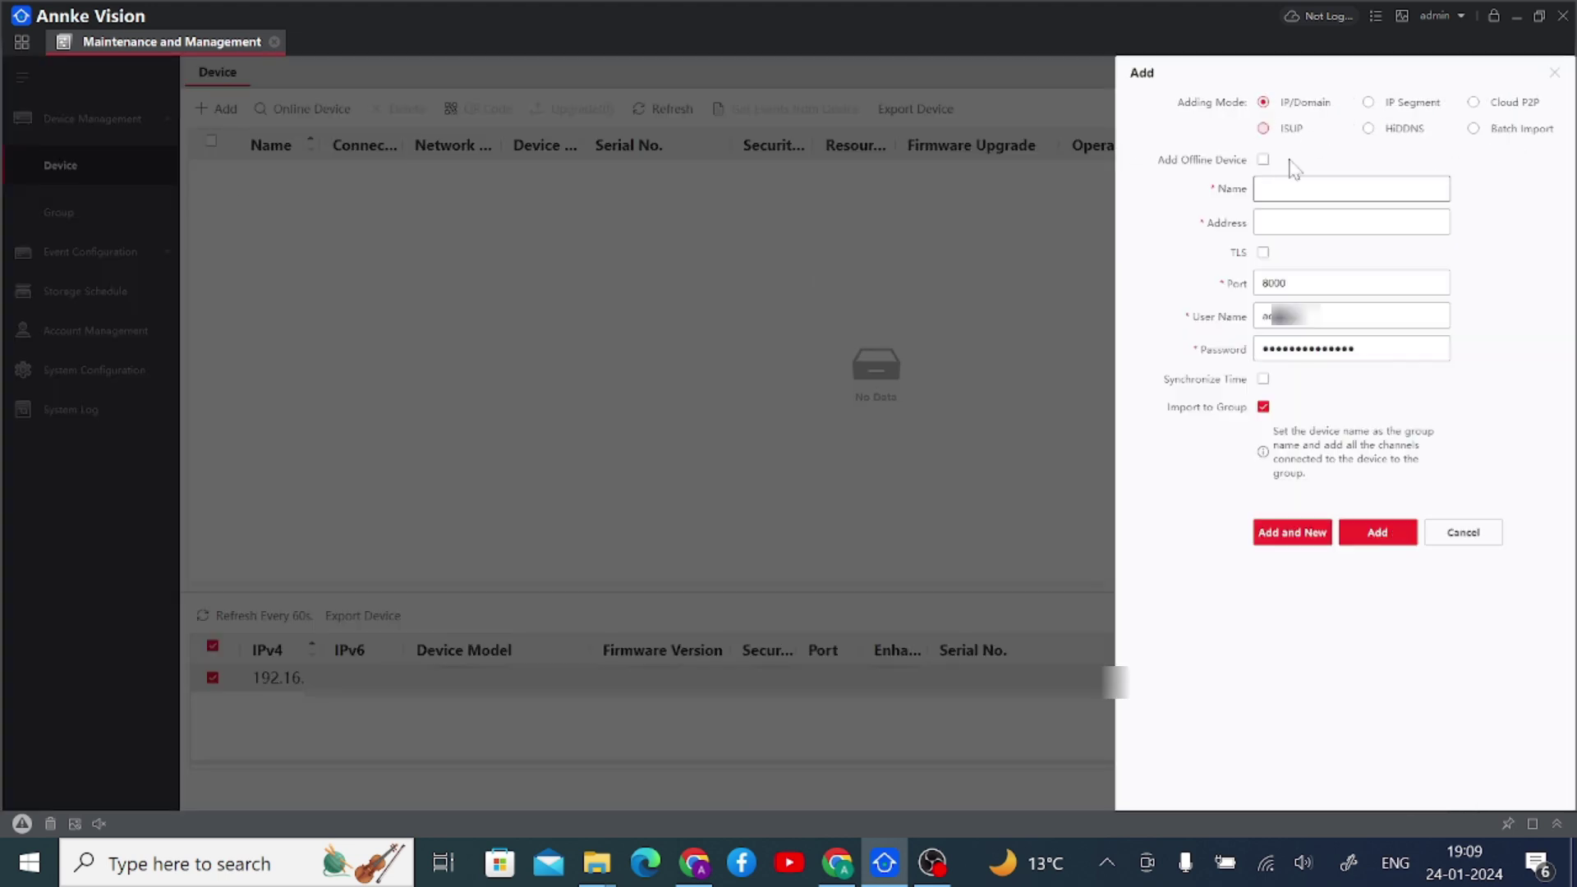
pyautogui.click(1295, 188)
pyautogui.write('Test1')
pyautogui.click(1351, 222)
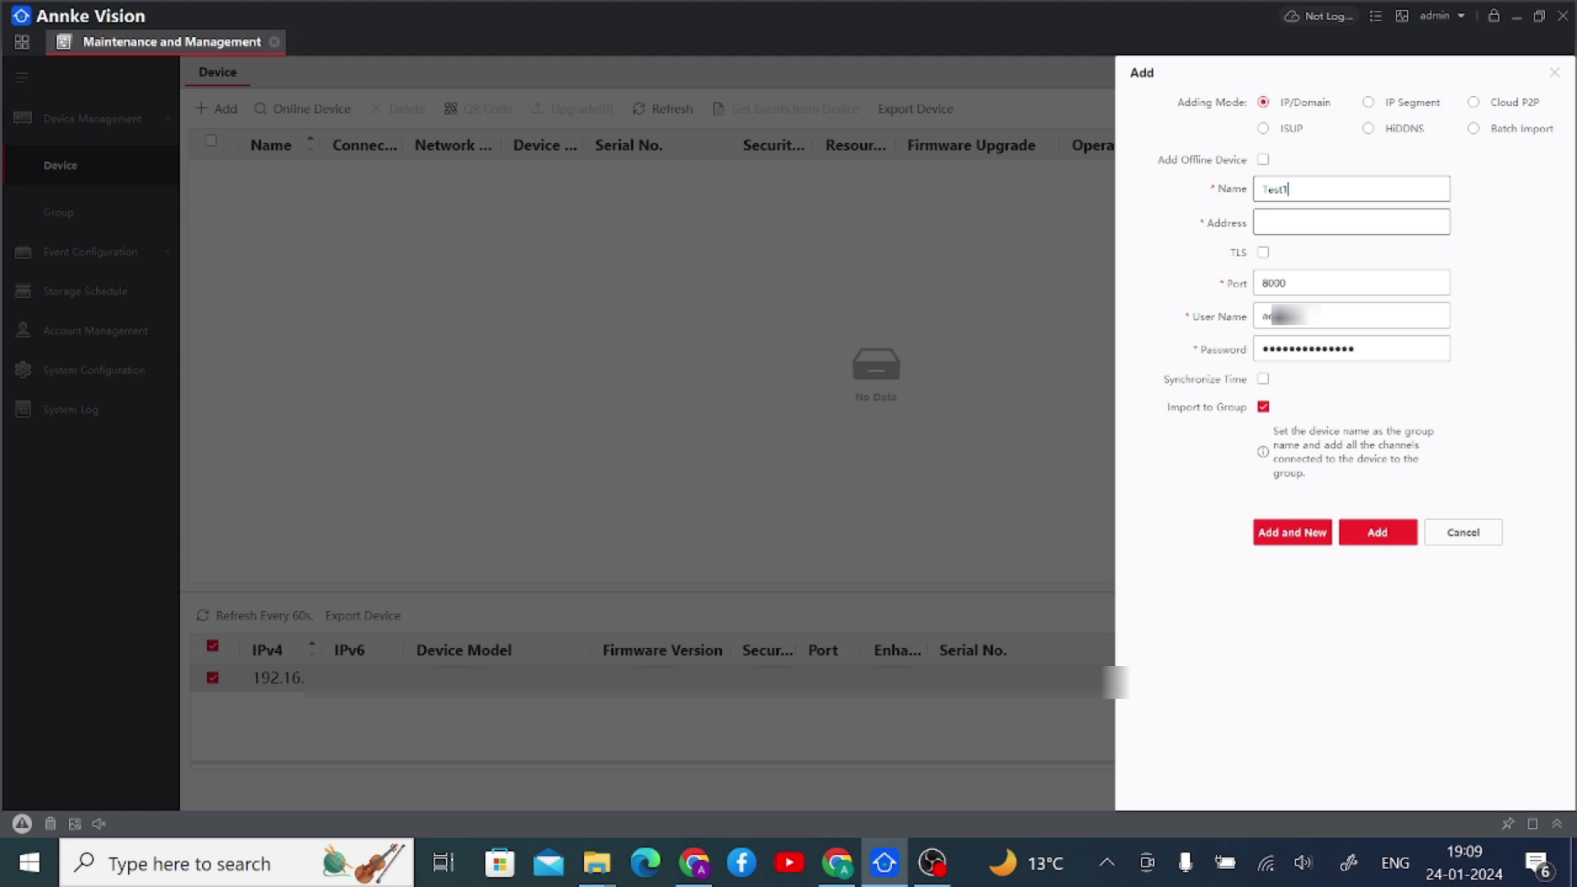
pyautogui.write('192.16')
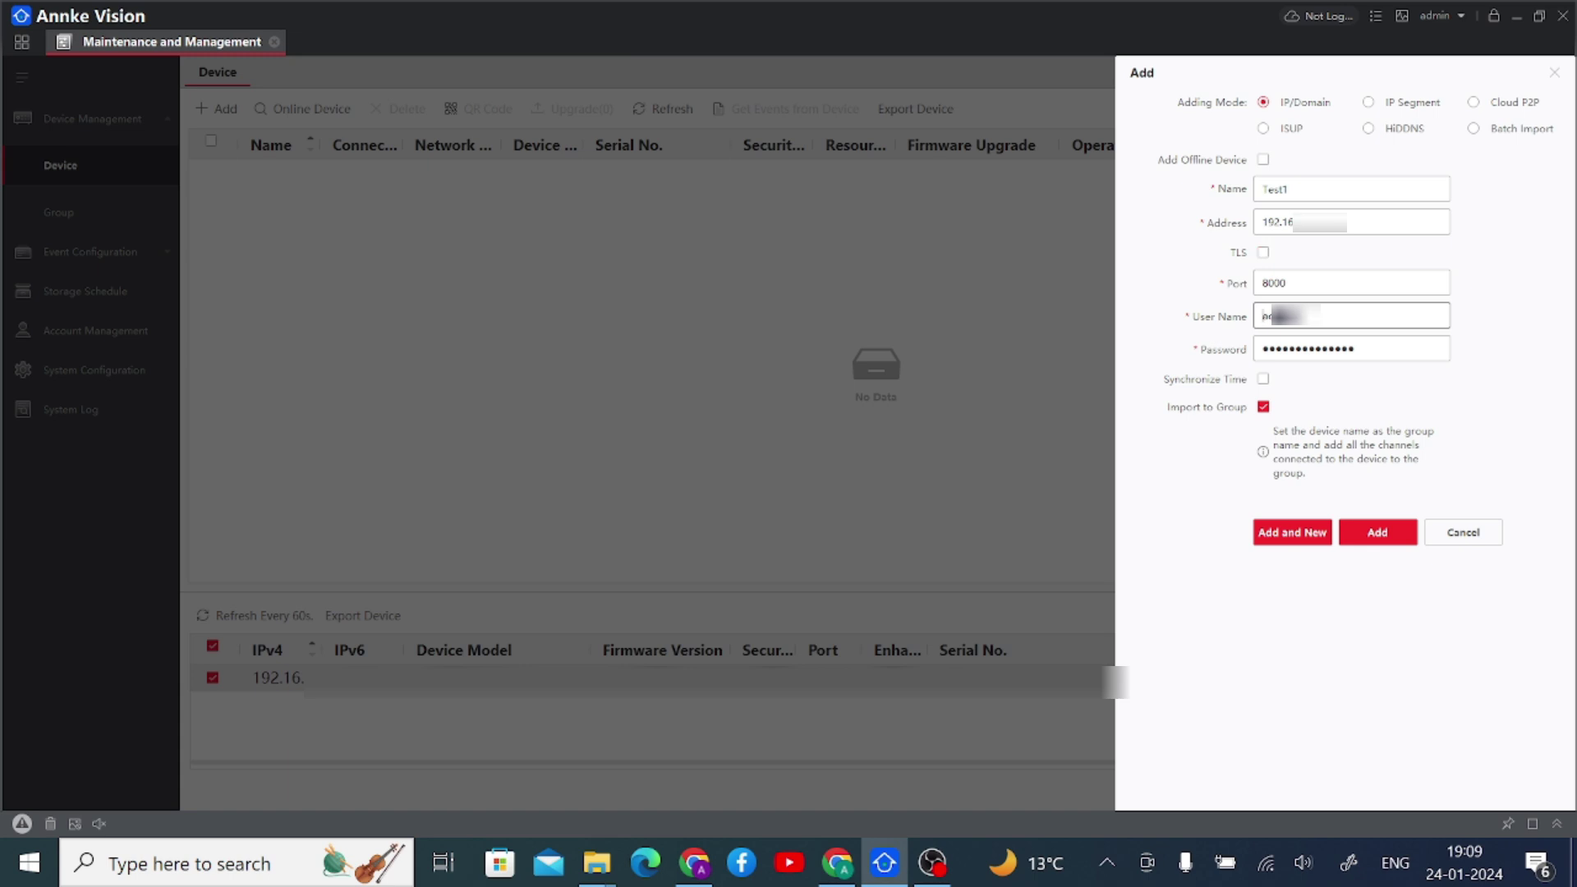
pyautogui.click(1265, 348)
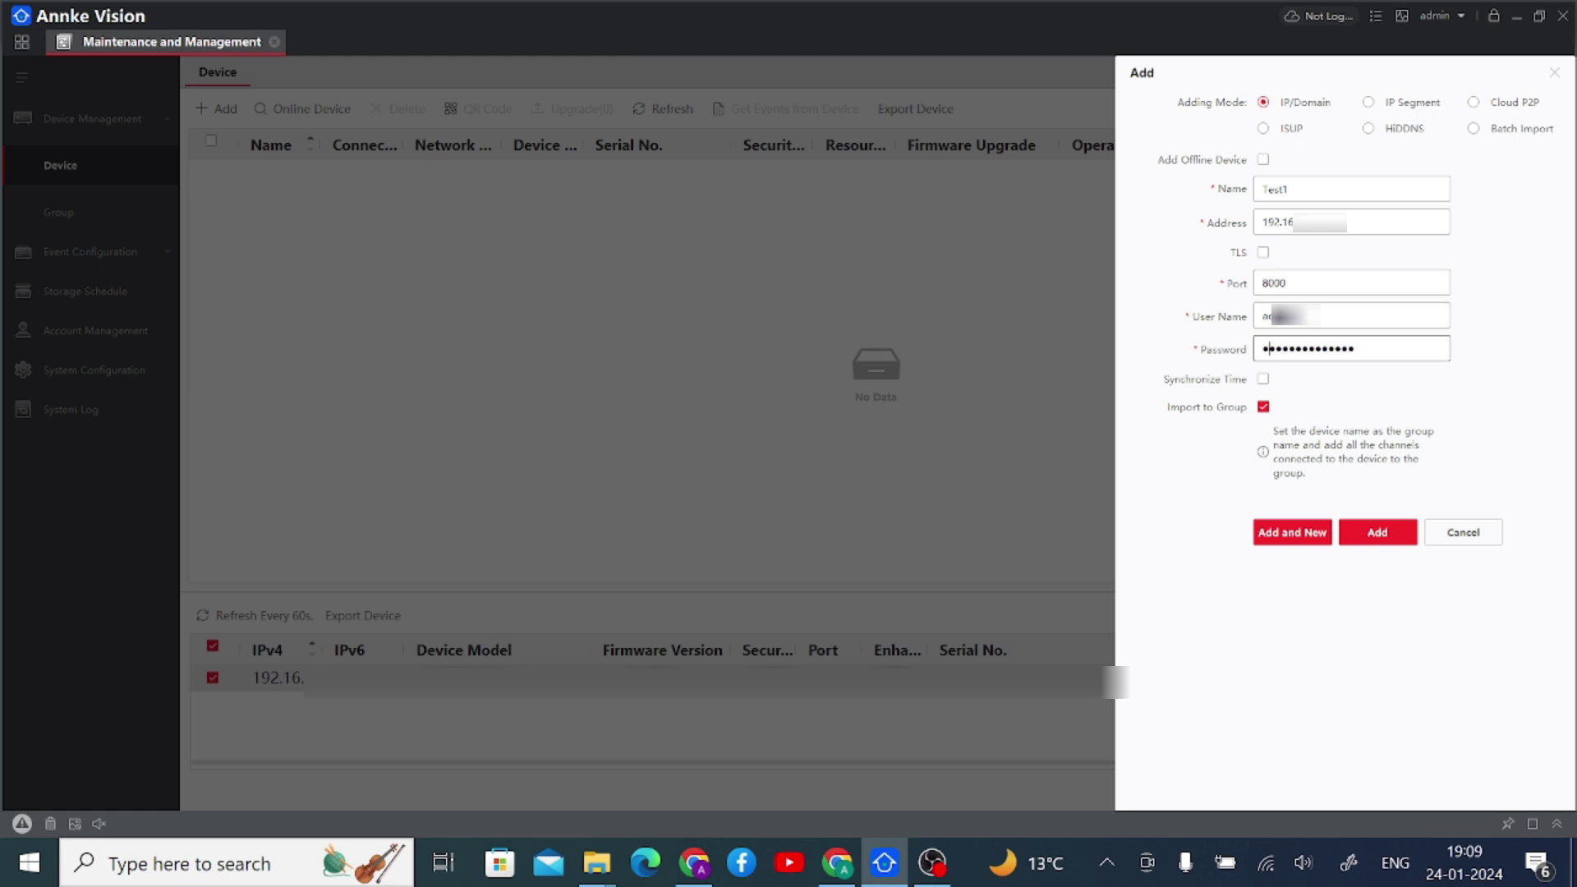
pyautogui.click(1377, 534)
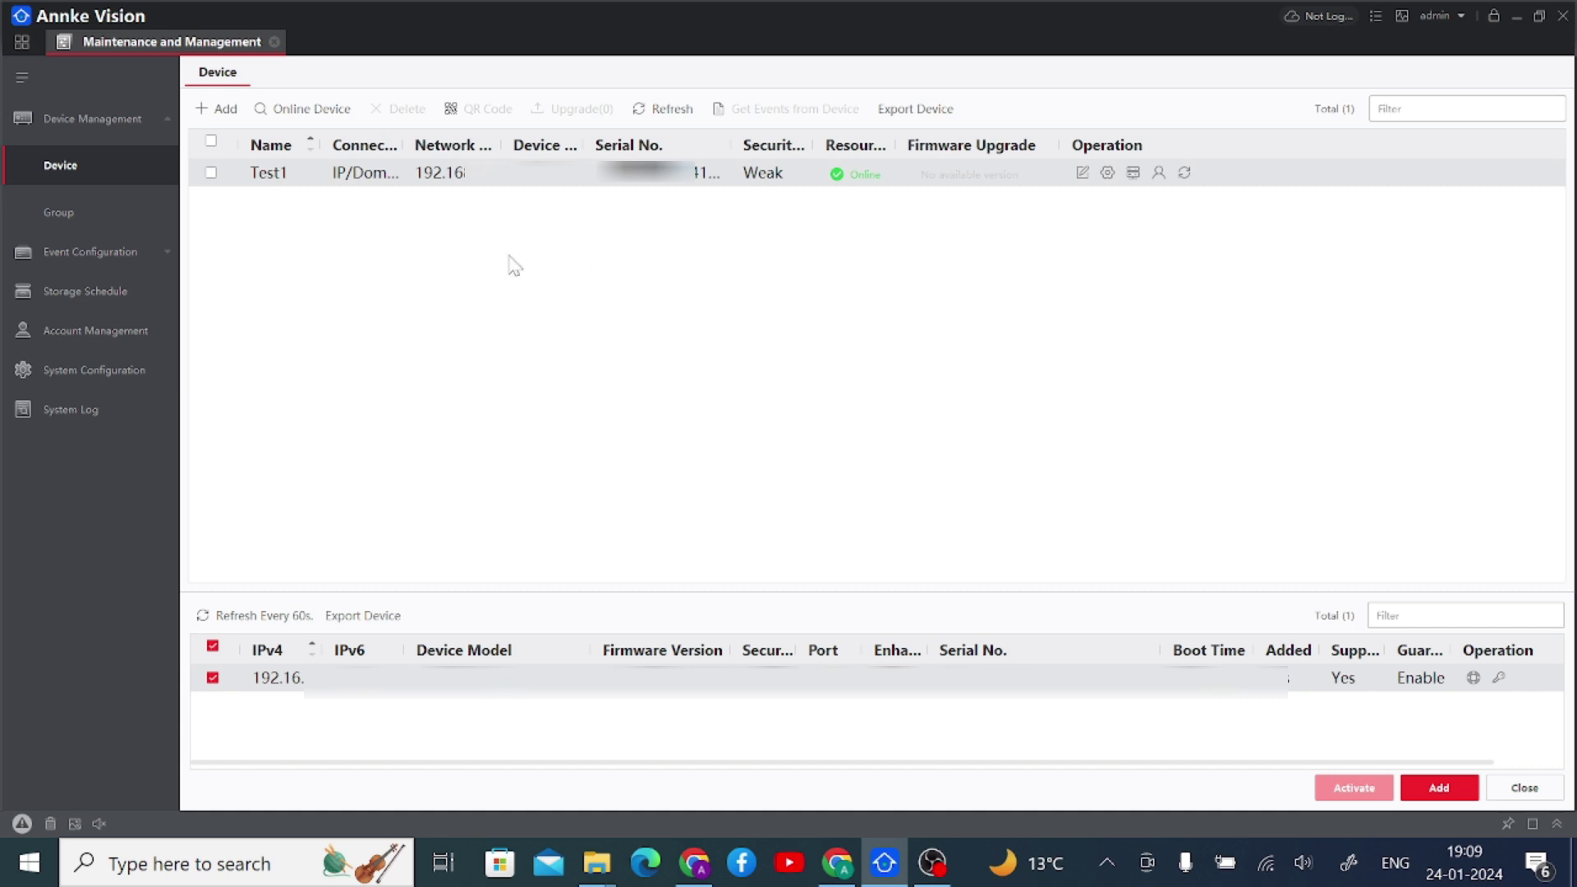
# - Open IP Camera1_Test1 in Main View and unlock its feed with the stream key
pyautogui.click(274, 42)
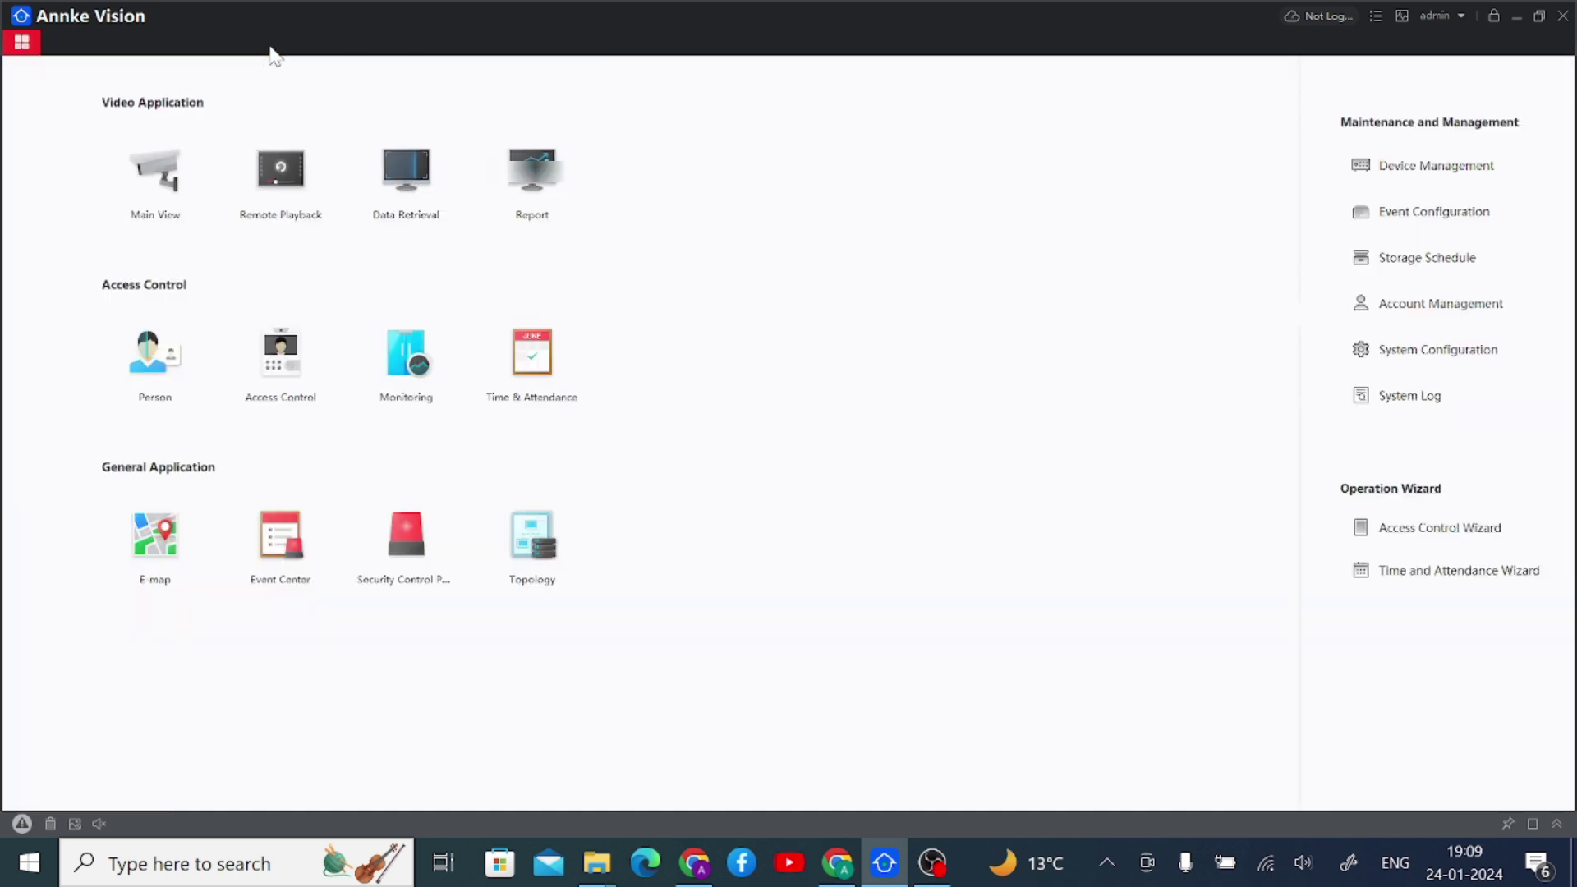
pyautogui.click(196, 168)
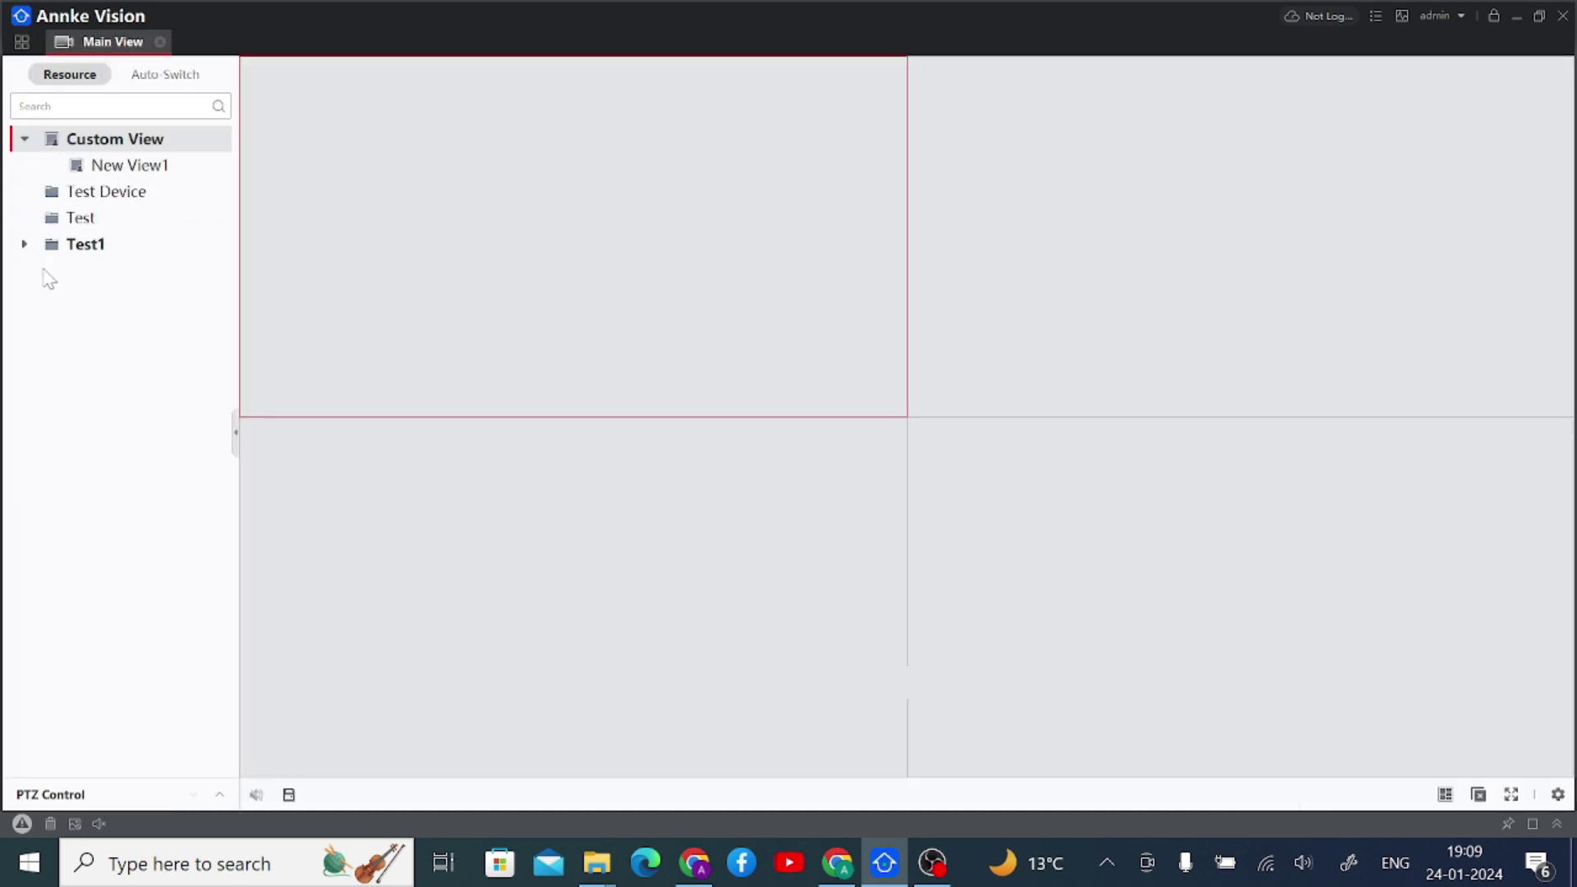
pyautogui.click(26, 246)
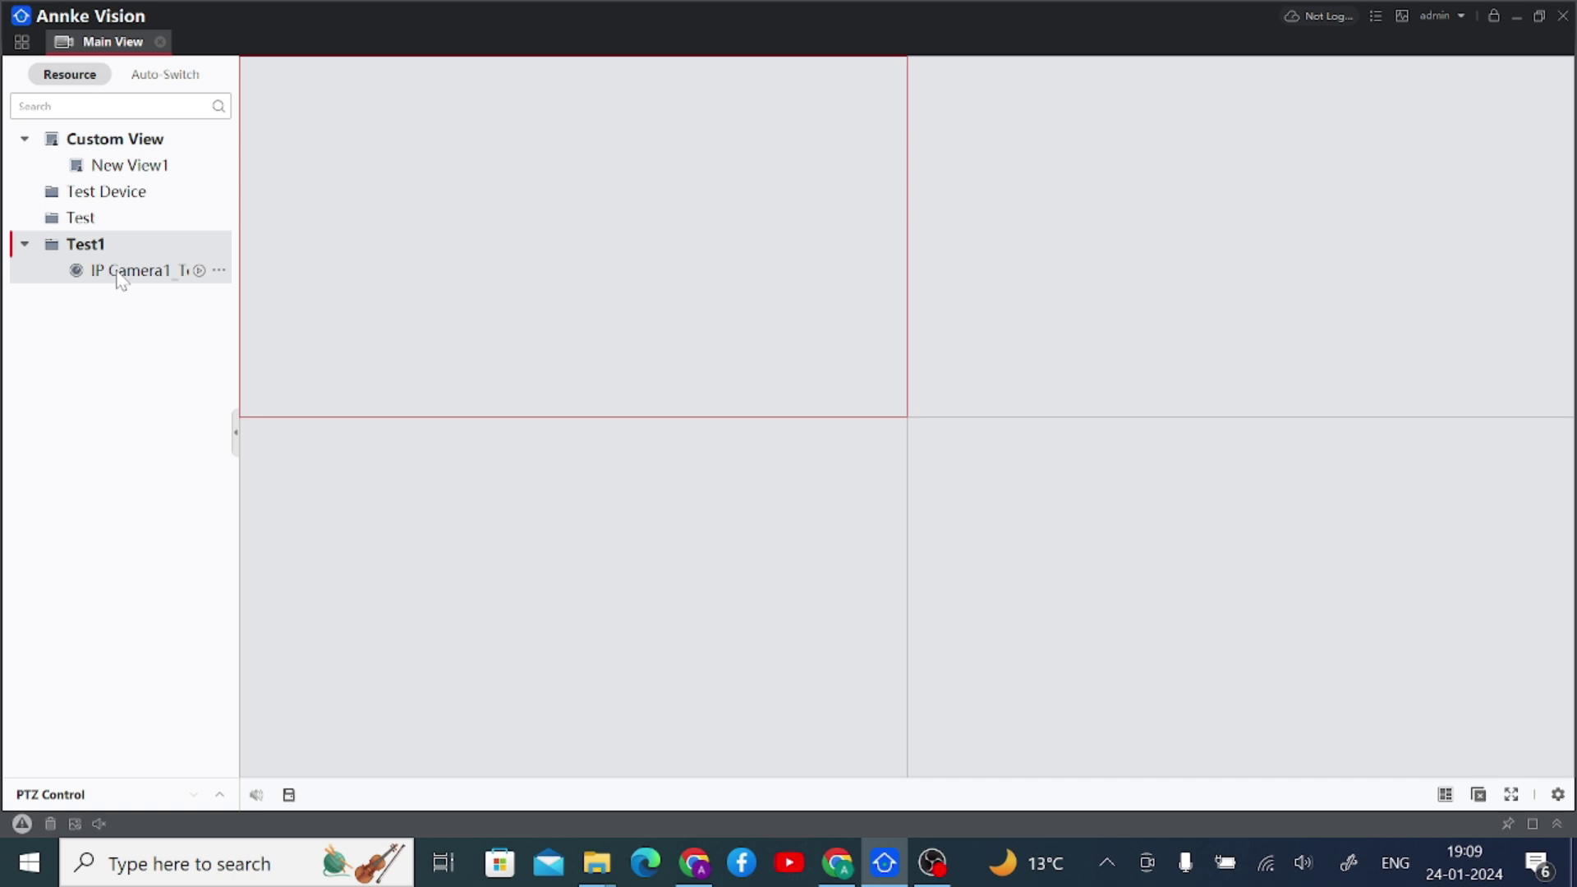
pyautogui.click(197, 273)
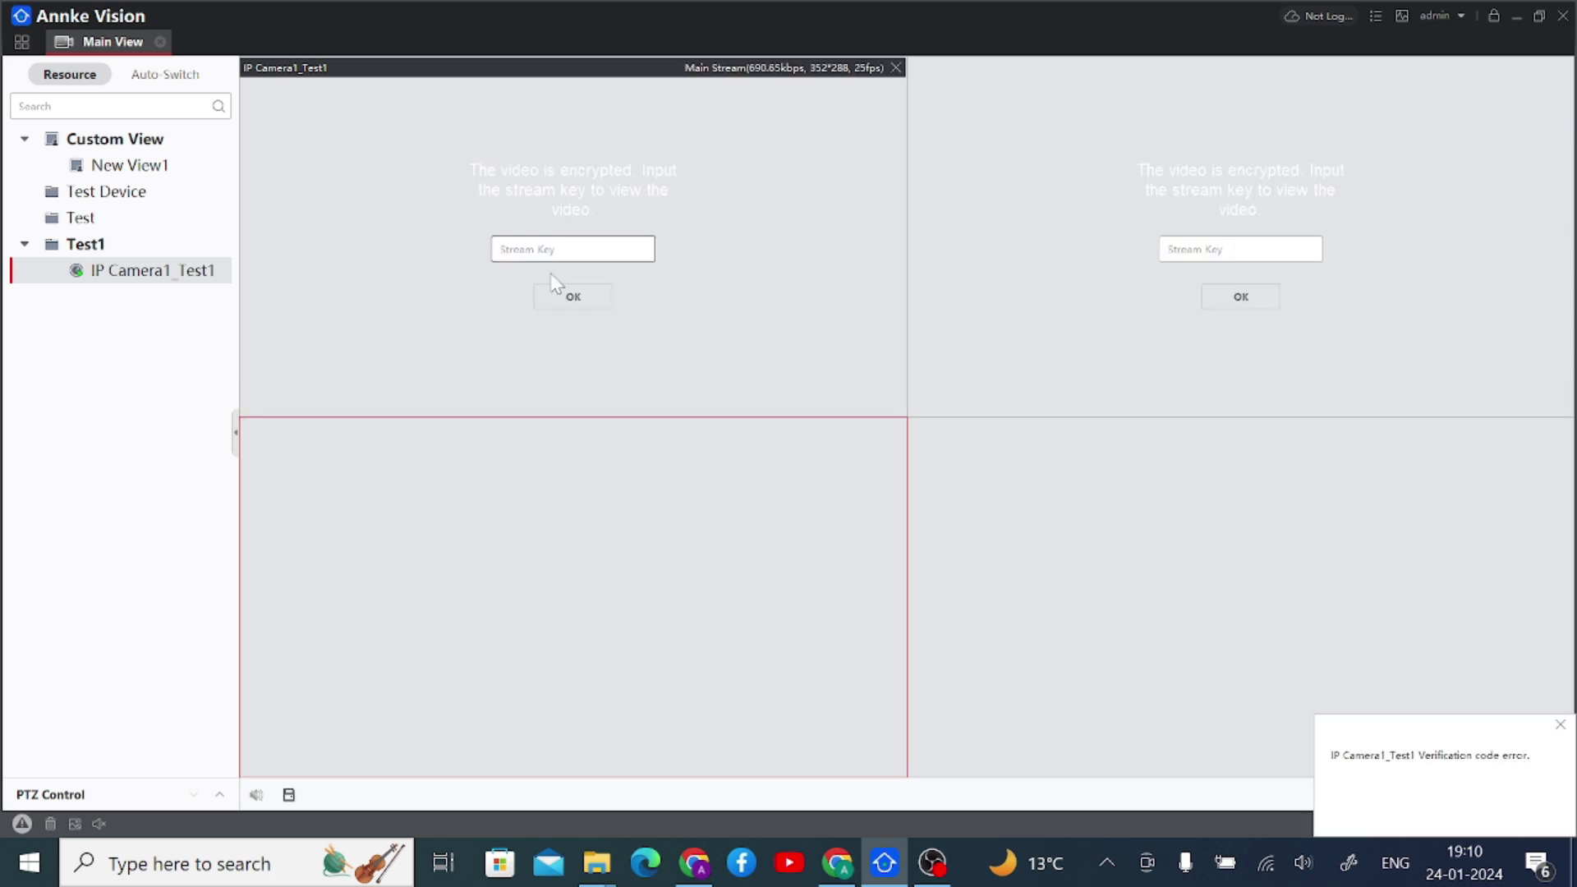
pyautogui.click(500, 248)
pyautogui.write('•••••••')
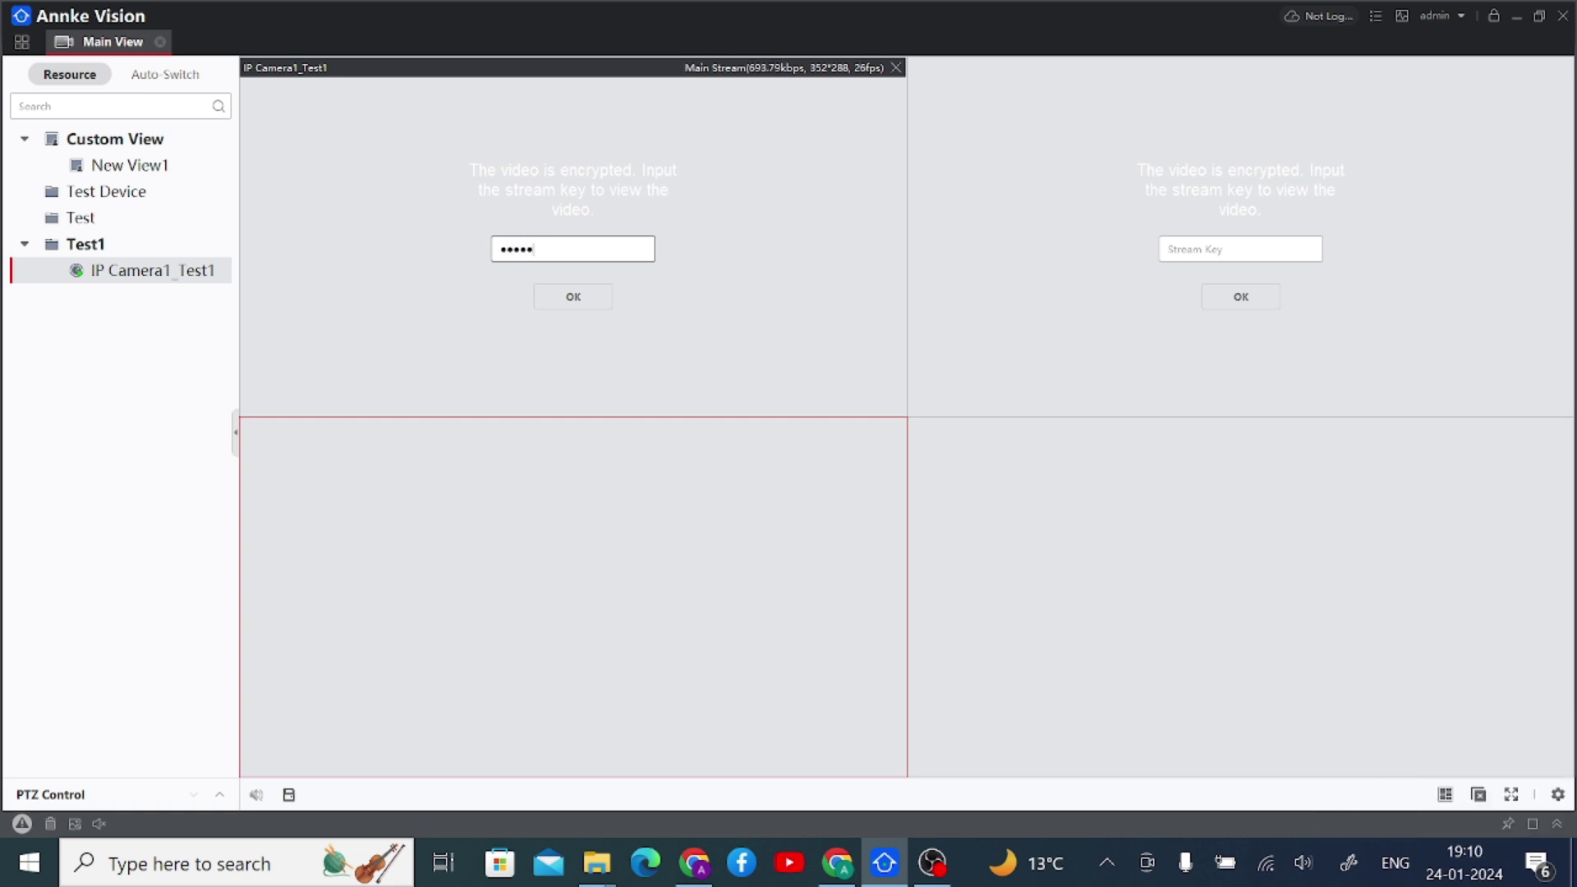
pyautogui.write('•••')
pyautogui.click(552, 299)
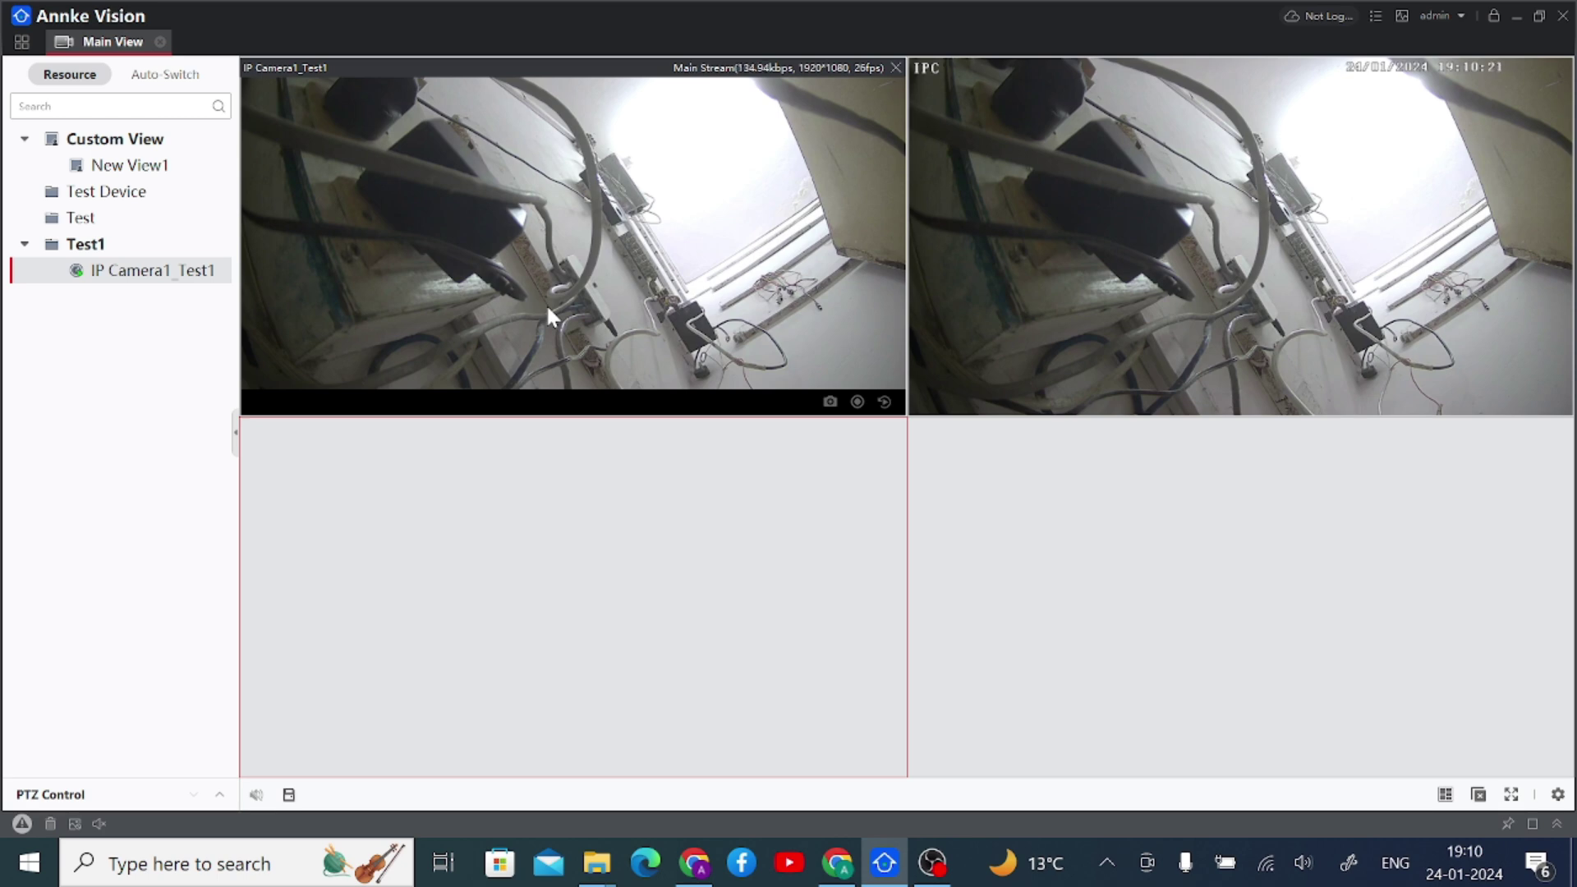
# - Close both live video panes and the Main View tab
pyautogui.click(898, 66)
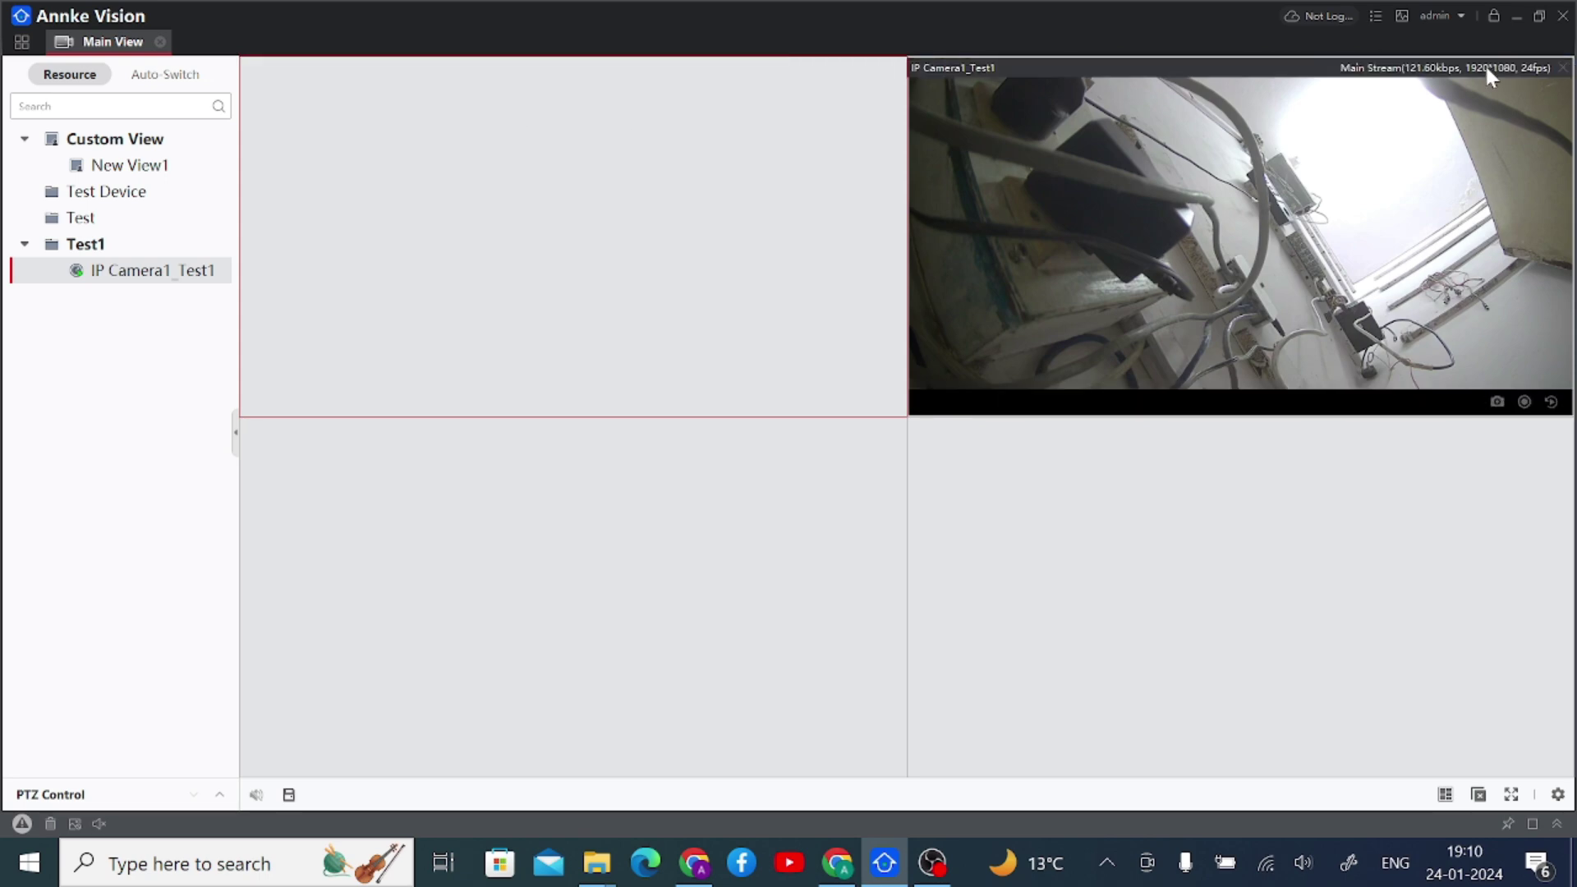
pyautogui.click(1564, 67)
pyautogui.click(160, 42)
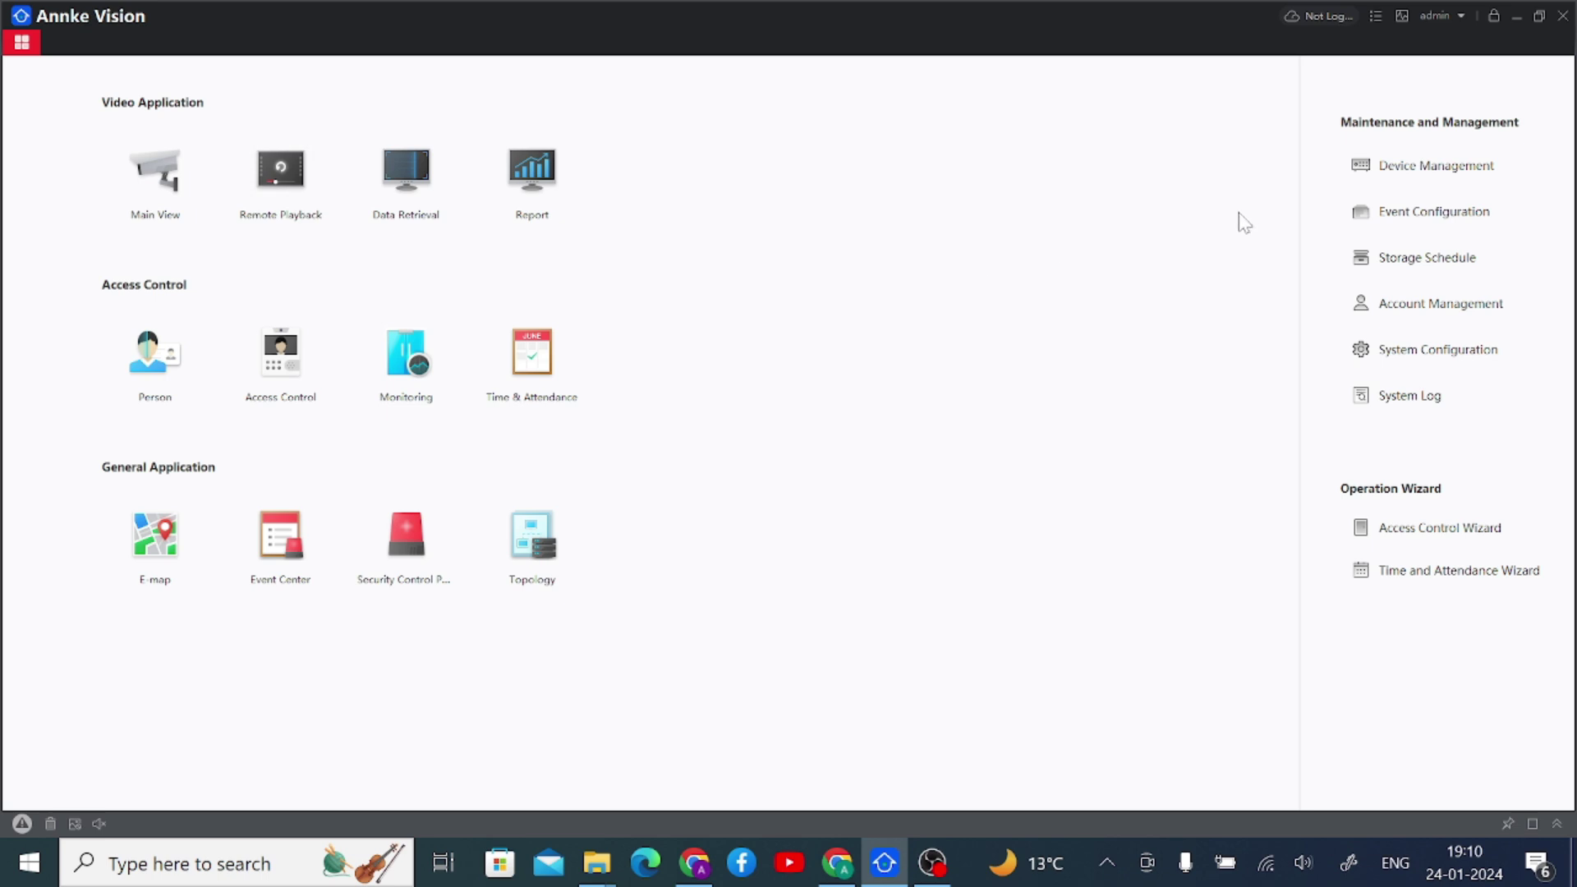
# - Start adding a device in Device Management using Cloud P2P mode with India as login region
pyautogui.click(1380, 175)
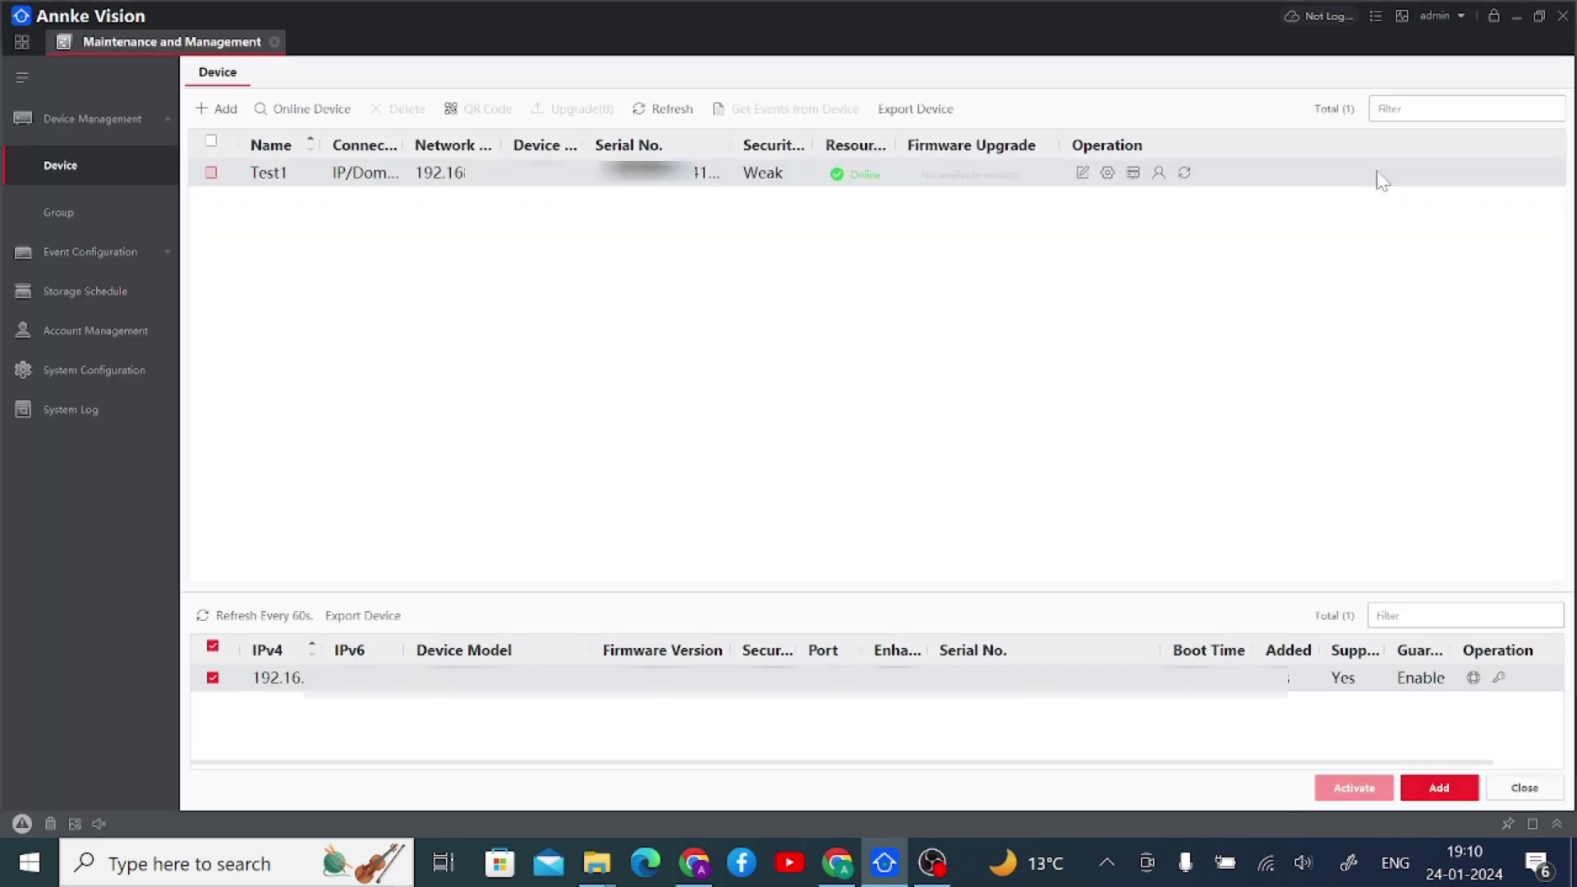
pyautogui.click(220, 110)
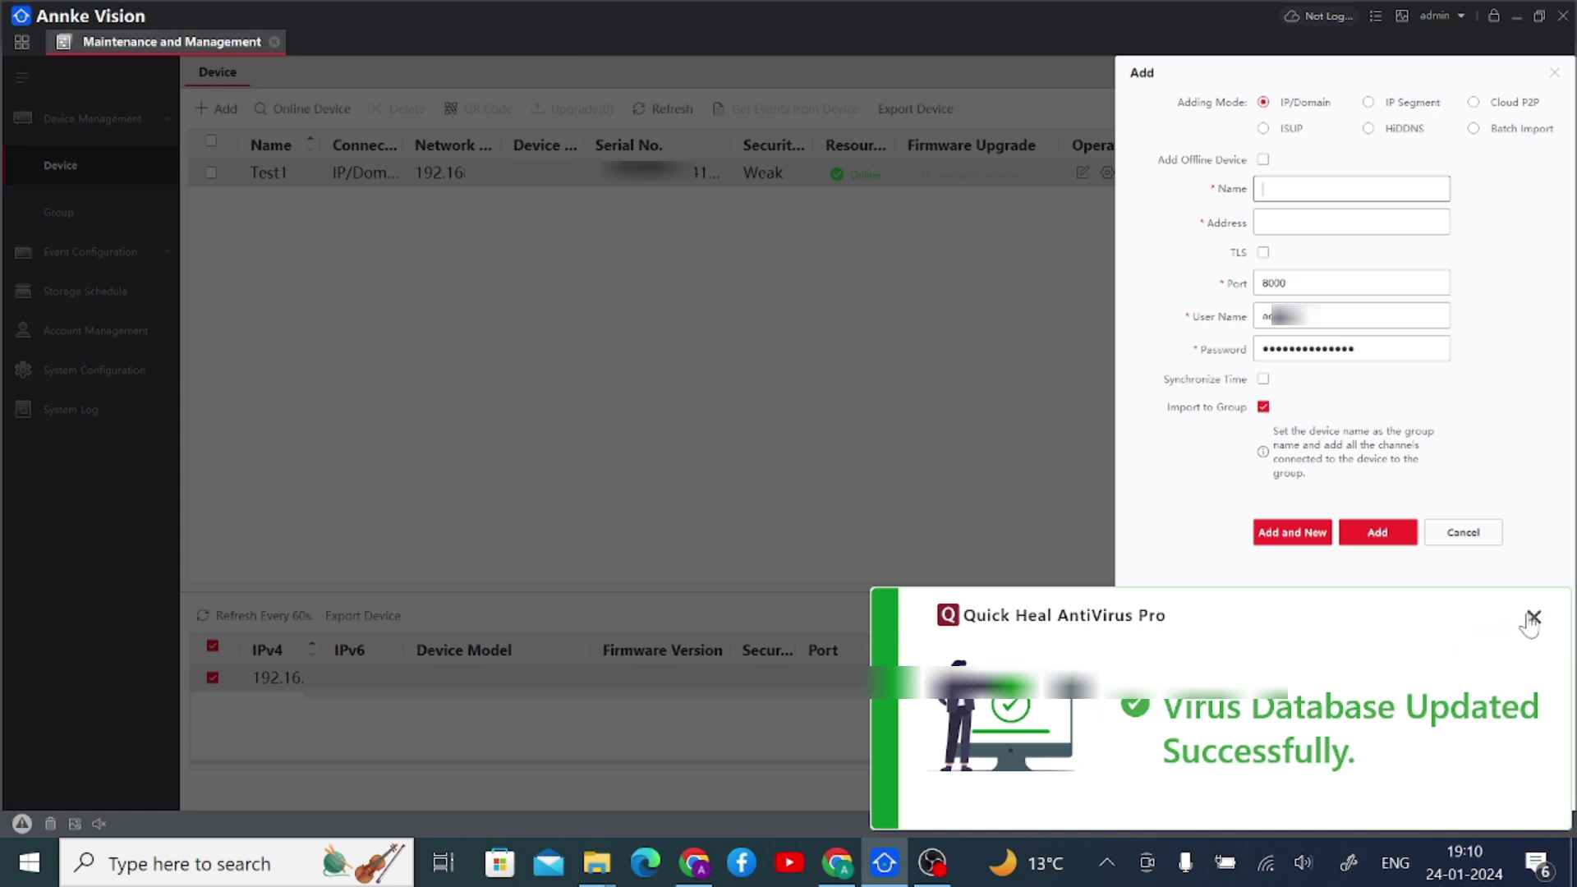
pyautogui.click(1533, 617)
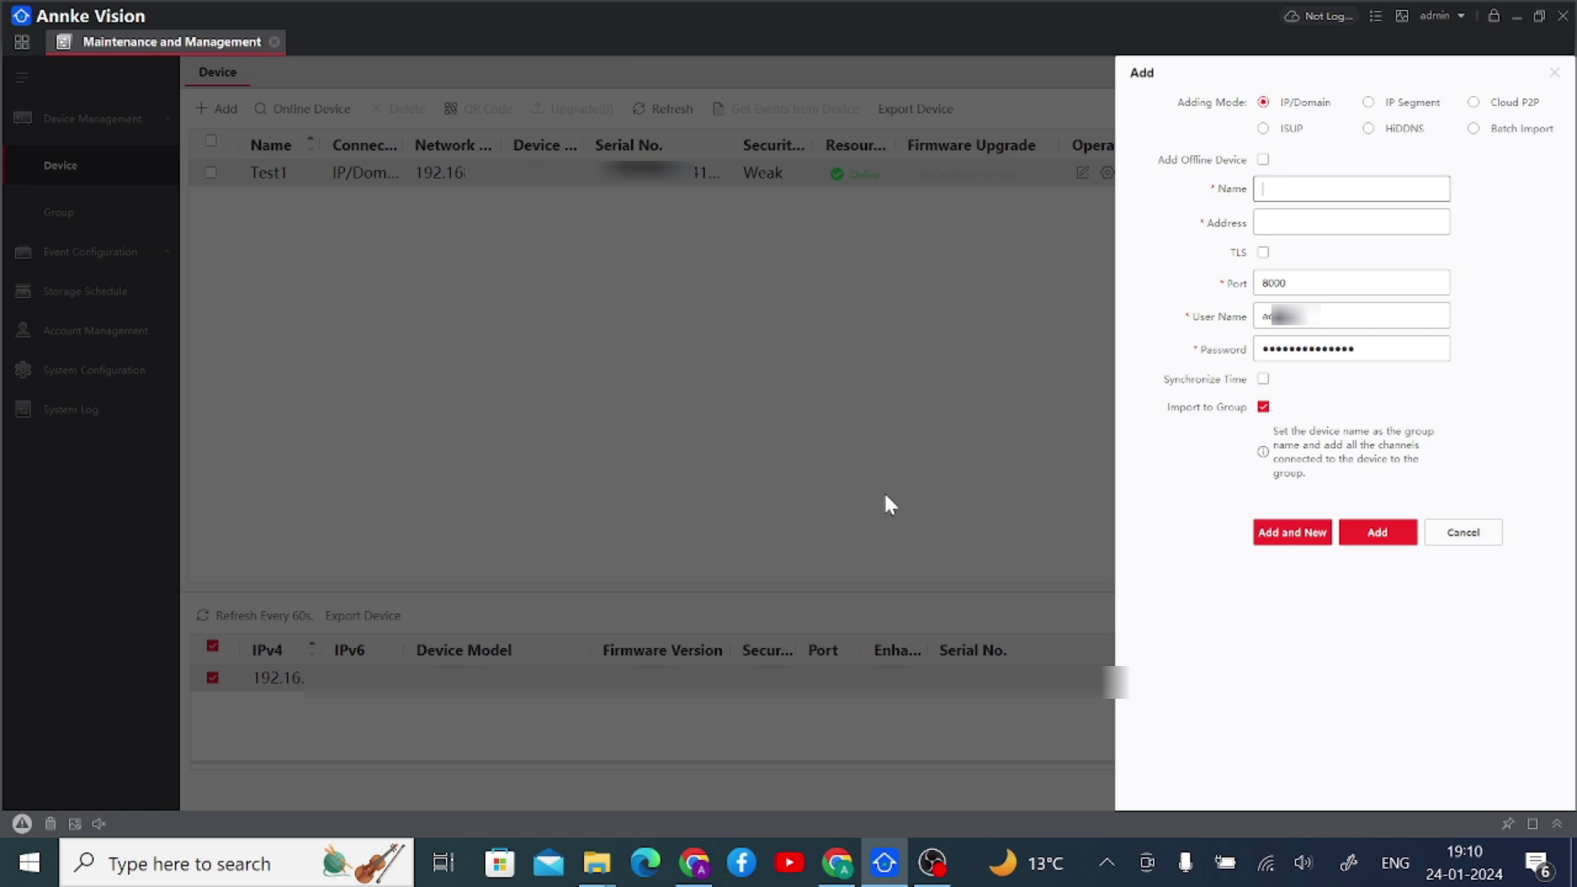
pyautogui.click(1474, 103)
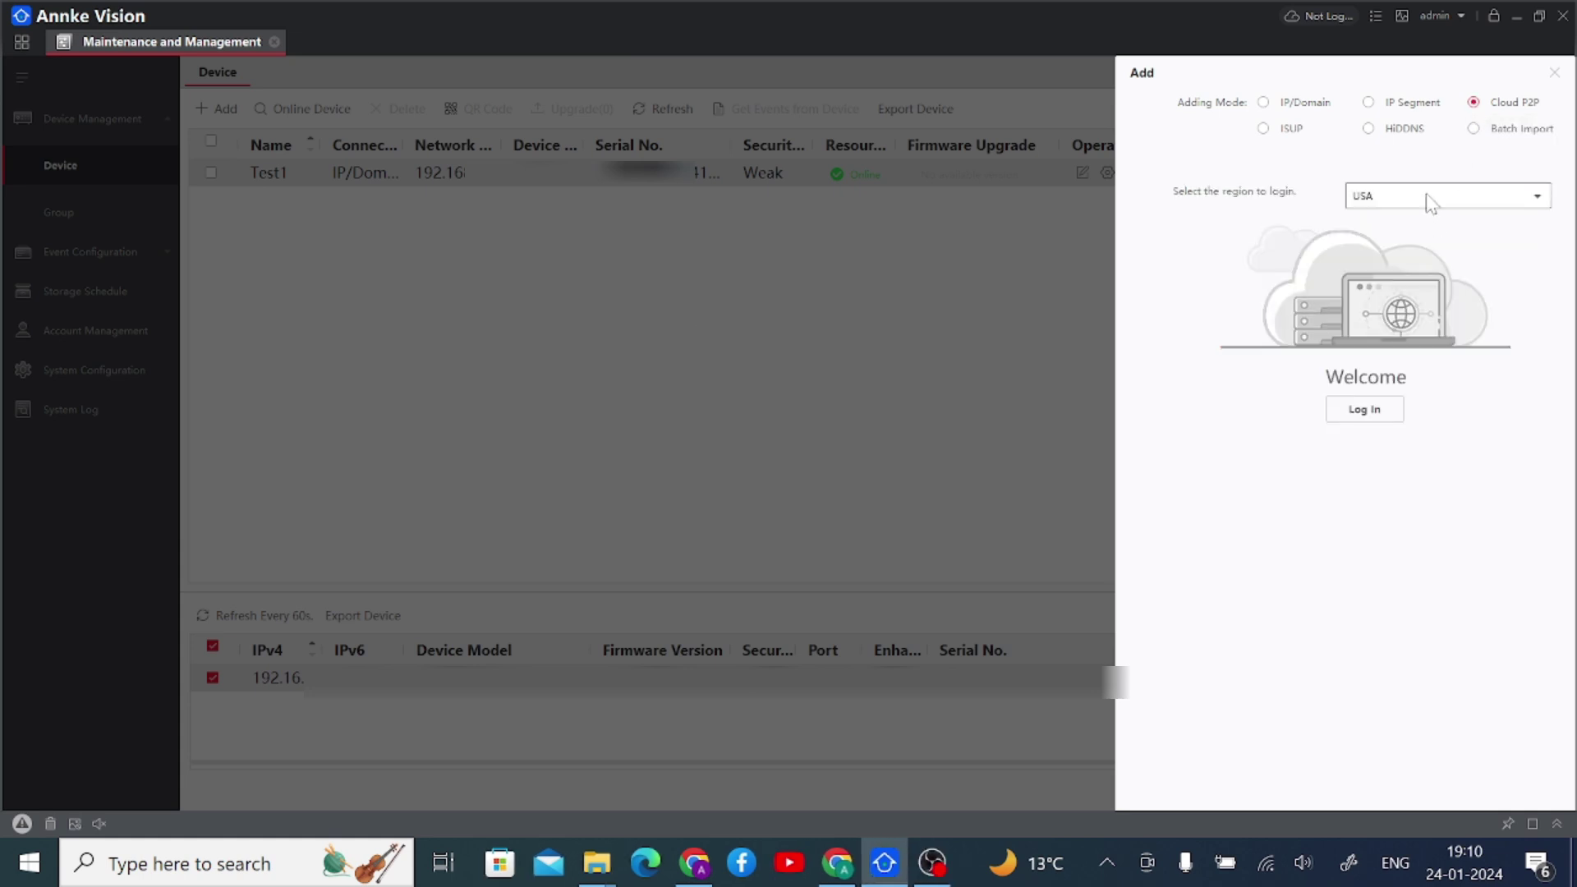
pyautogui.click(1429, 198)
pyautogui.press('i')
pyautogui.press('n')
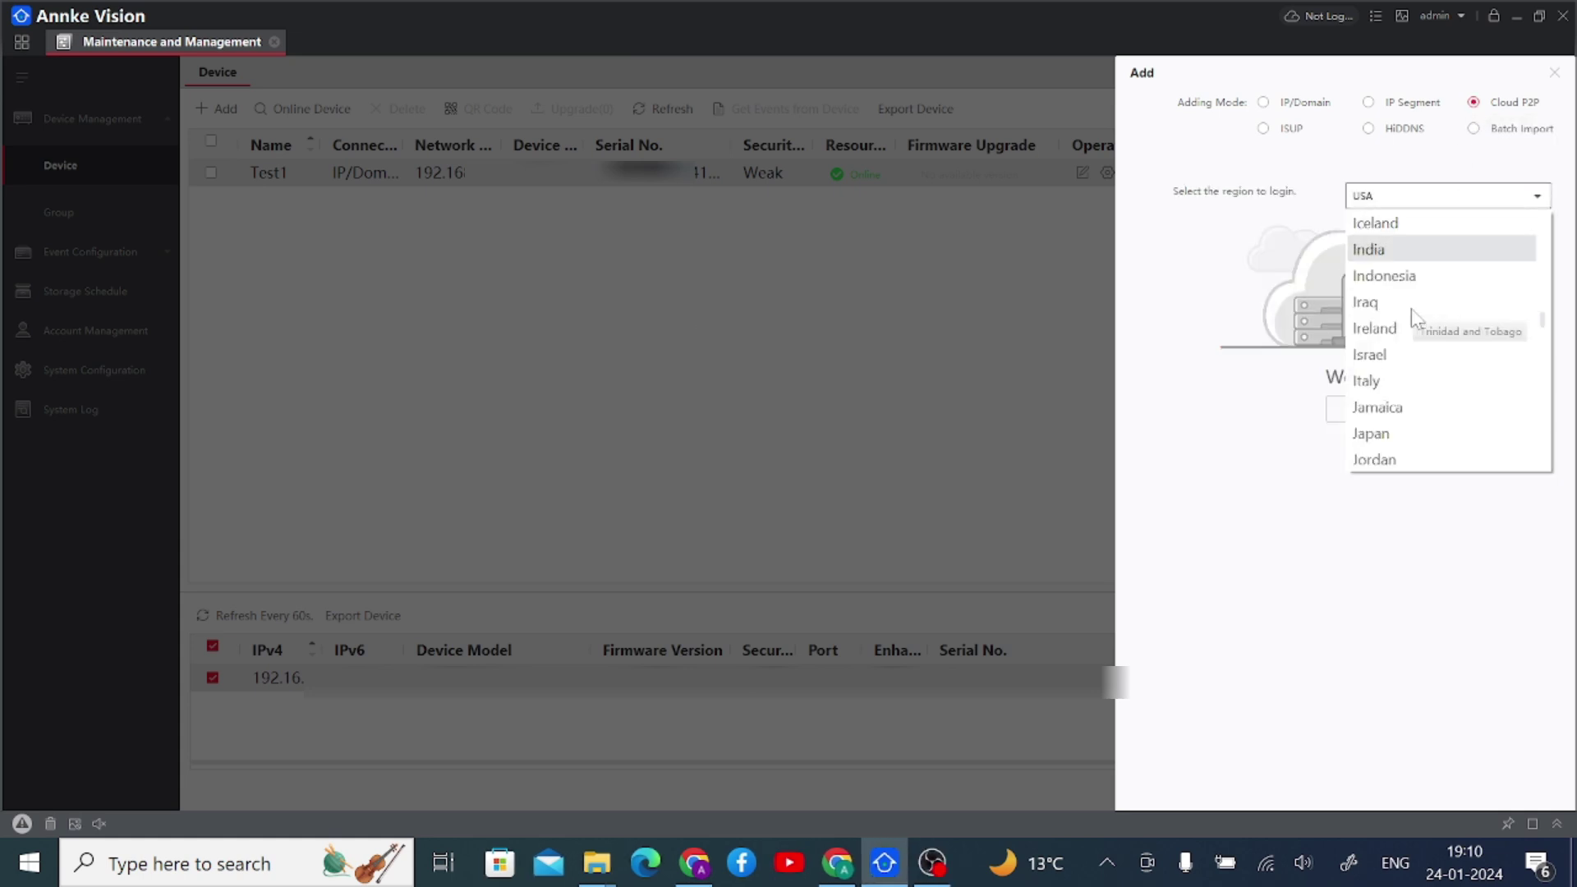
pyautogui.click(1403, 252)
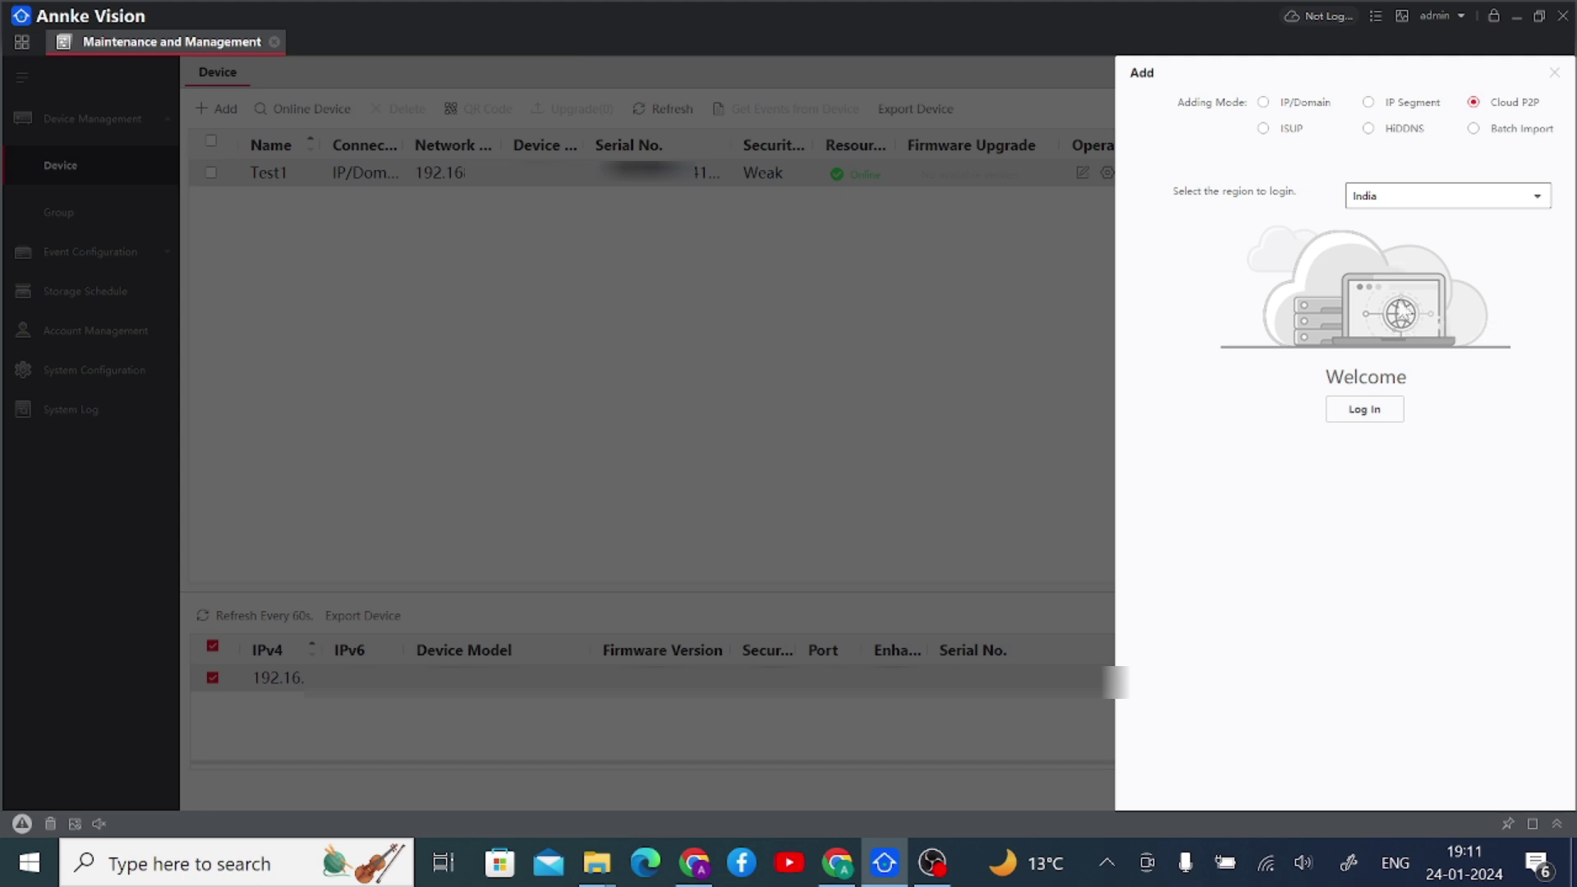
# - Try logging in to the cloud account with a user name and password
pyautogui.click(1365, 410)
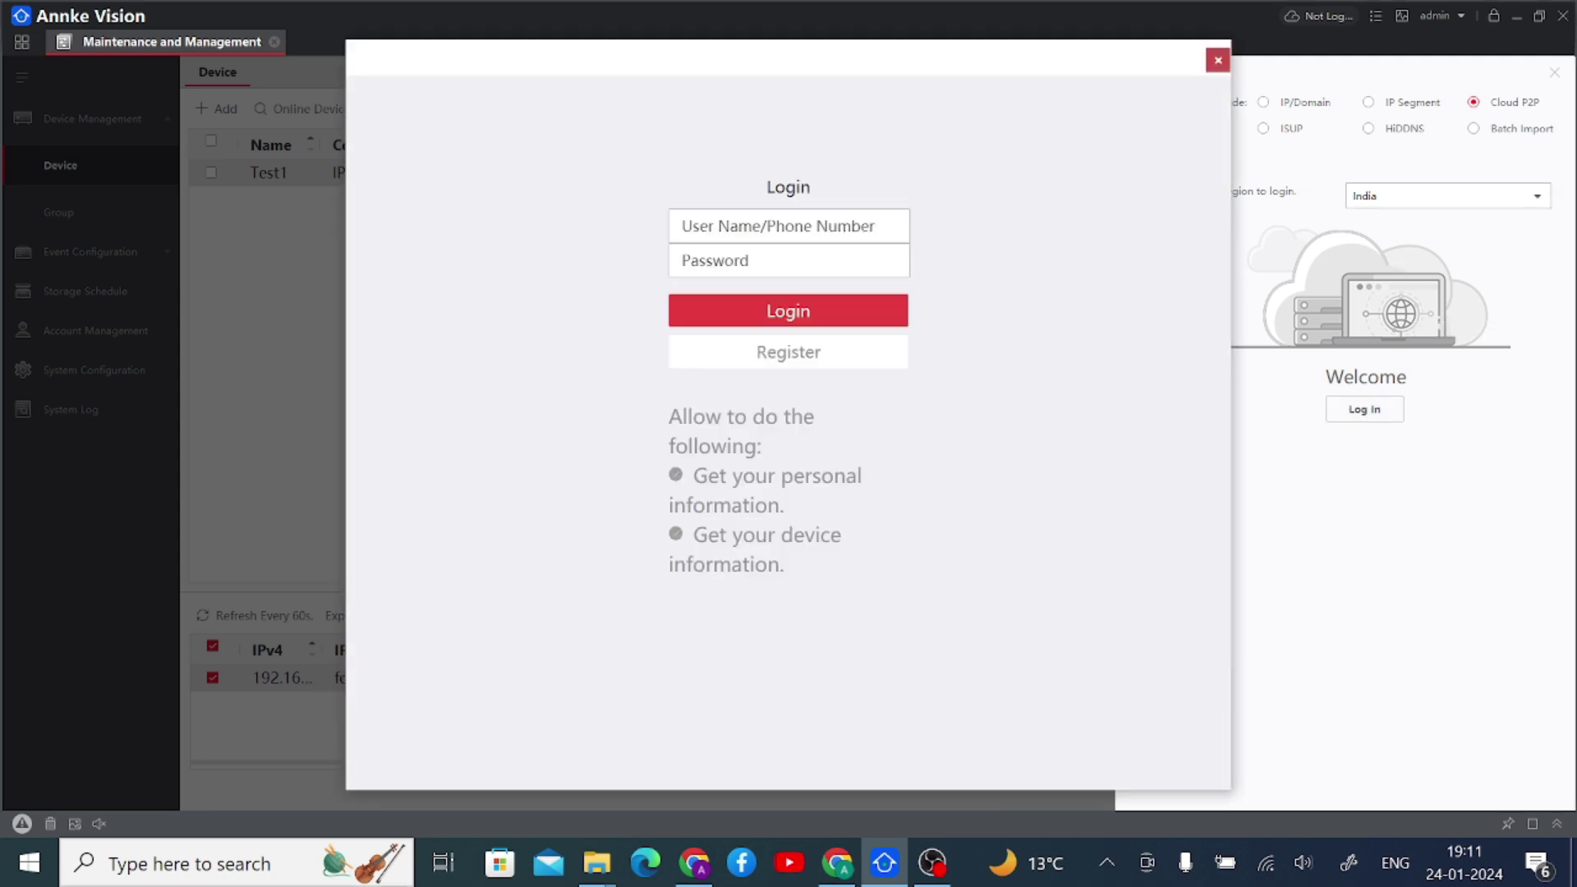
pyautogui.click(789, 226)
pyautogui.click(788, 260)
pyautogui.click(788, 226)
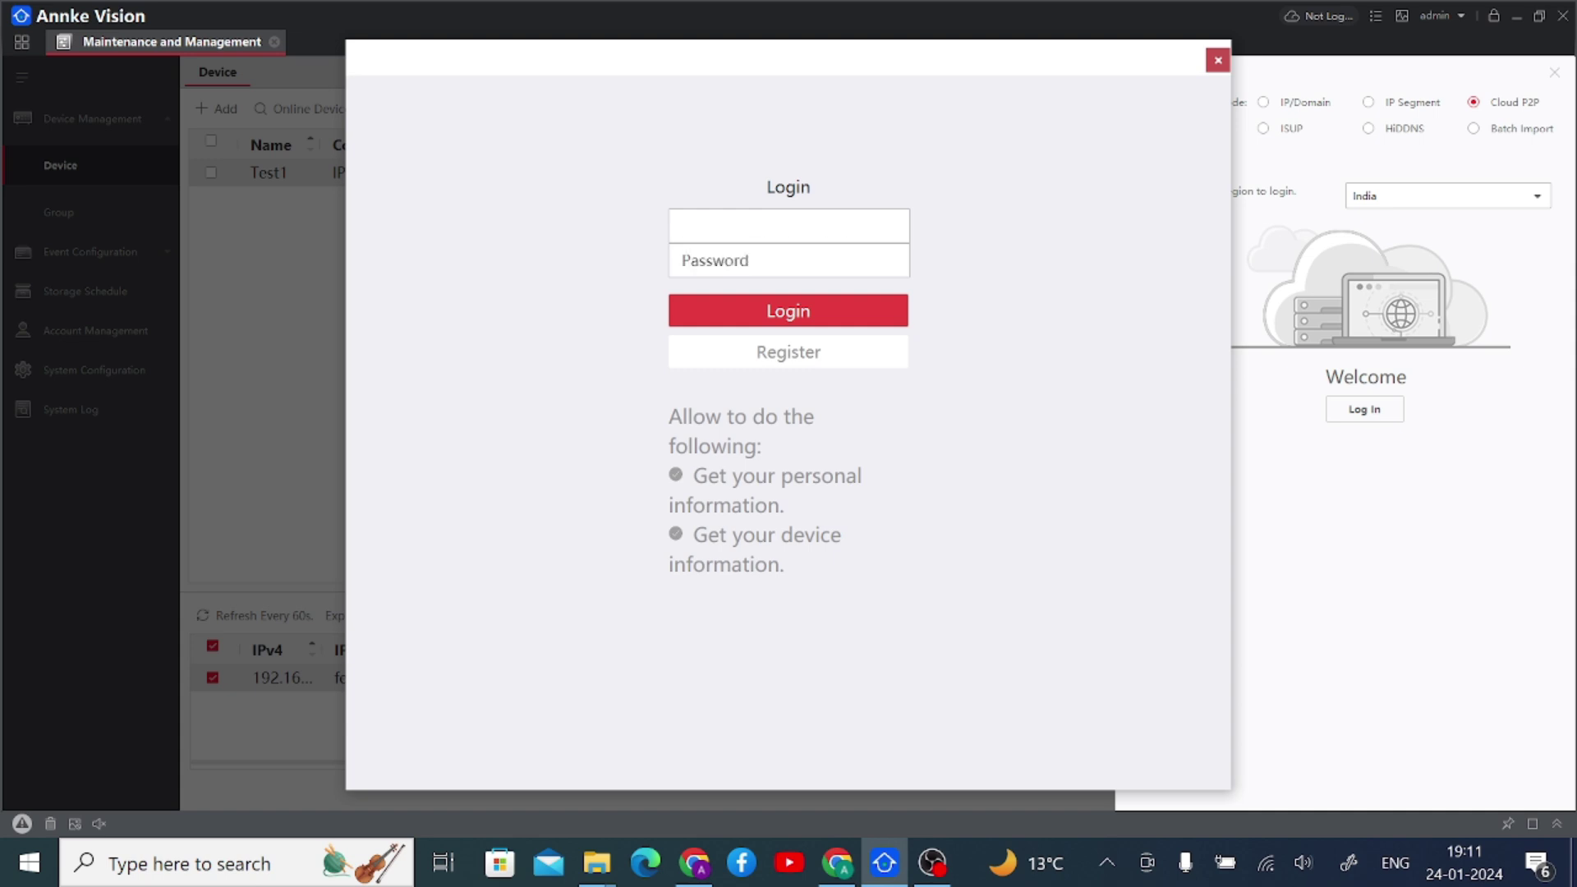
pyautogui.click(789, 261)
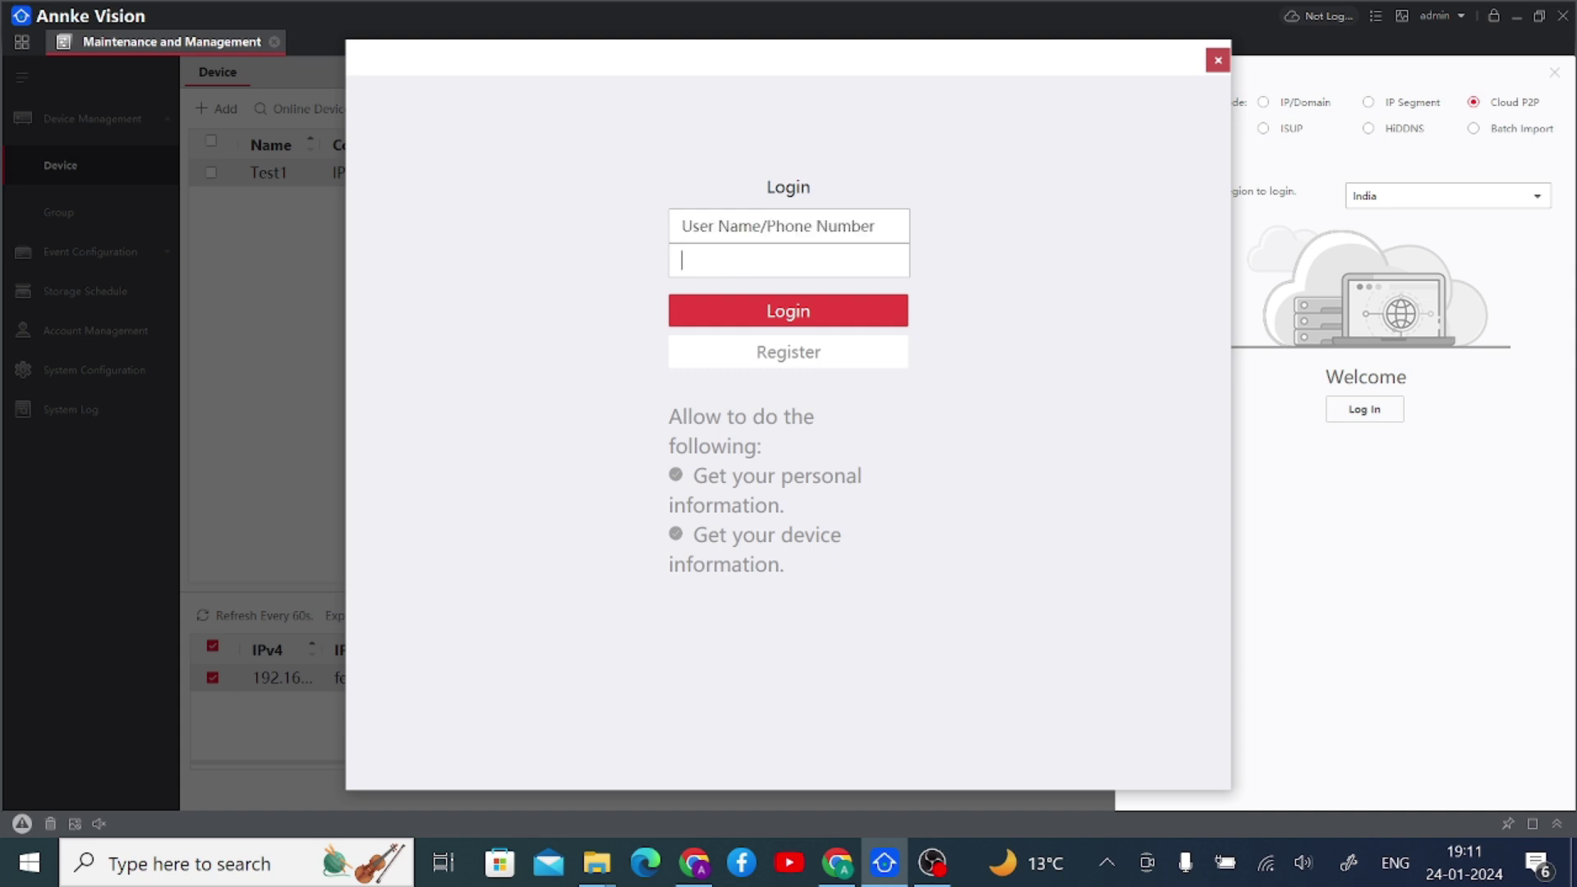
pyautogui.click(788, 226)
pyautogui.click(788, 260)
pyautogui.click(789, 226)
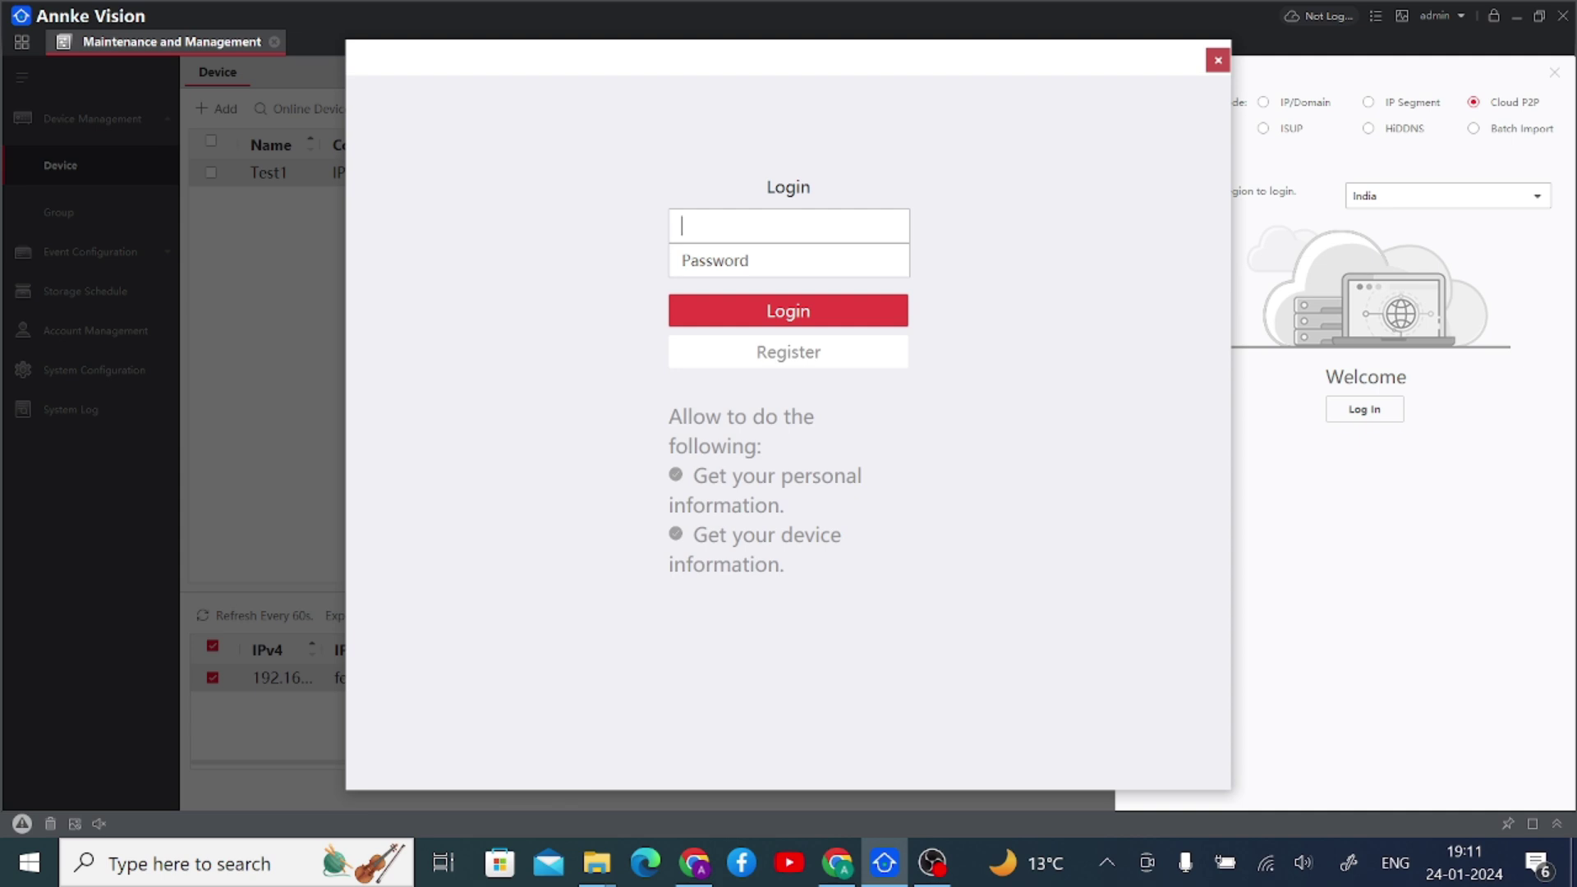
pyautogui.write('8808')
pyautogui.press('BackSpace')
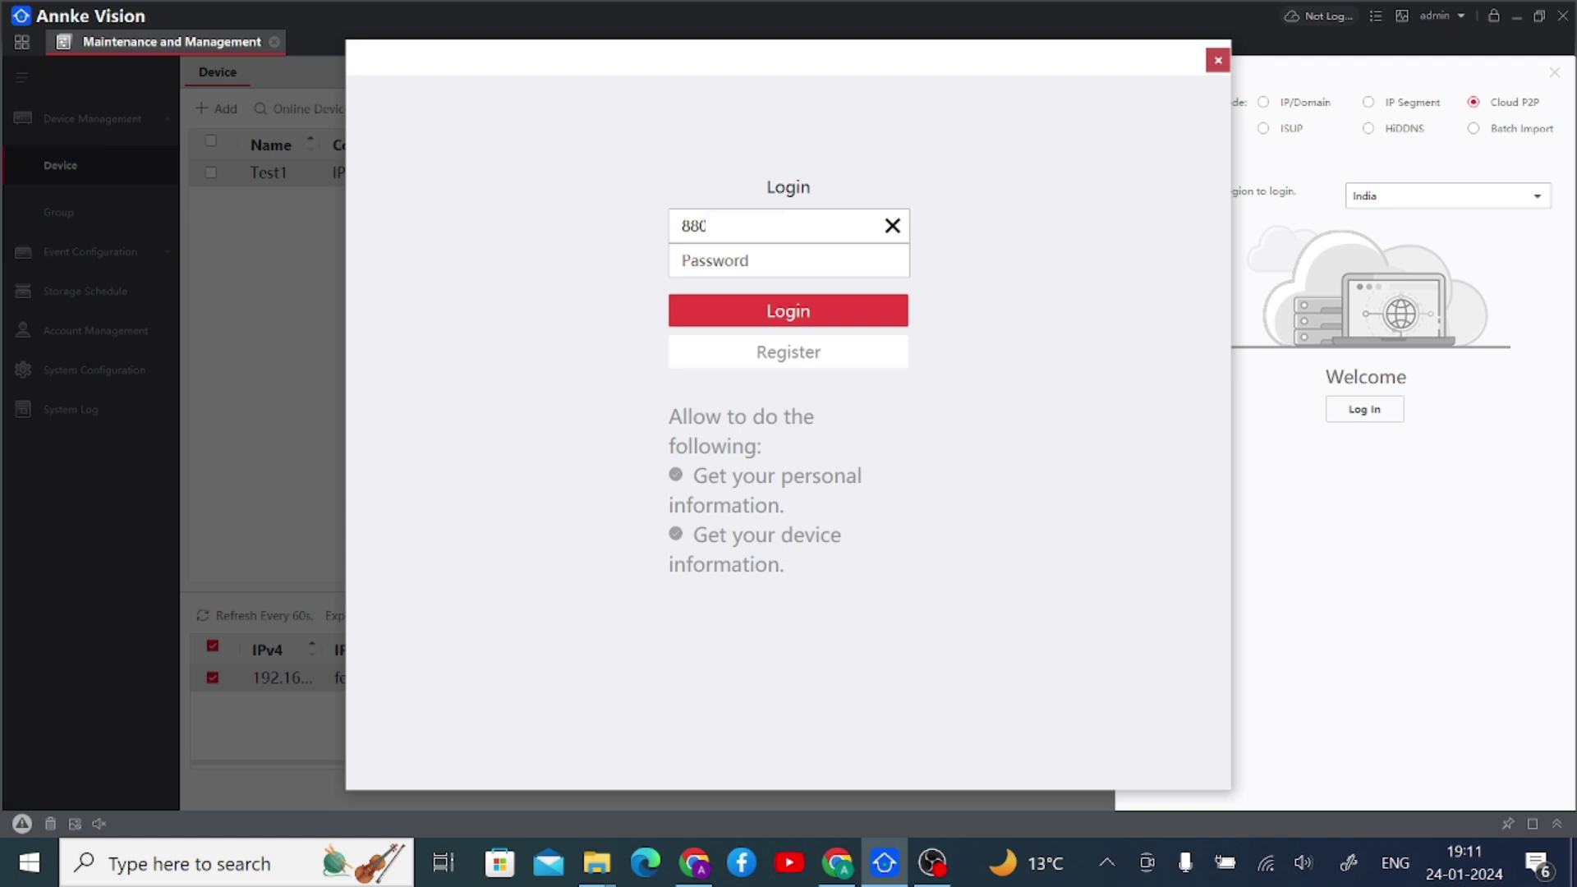
pyautogui.click(788, 260)
pyautogui.click(752, 323)
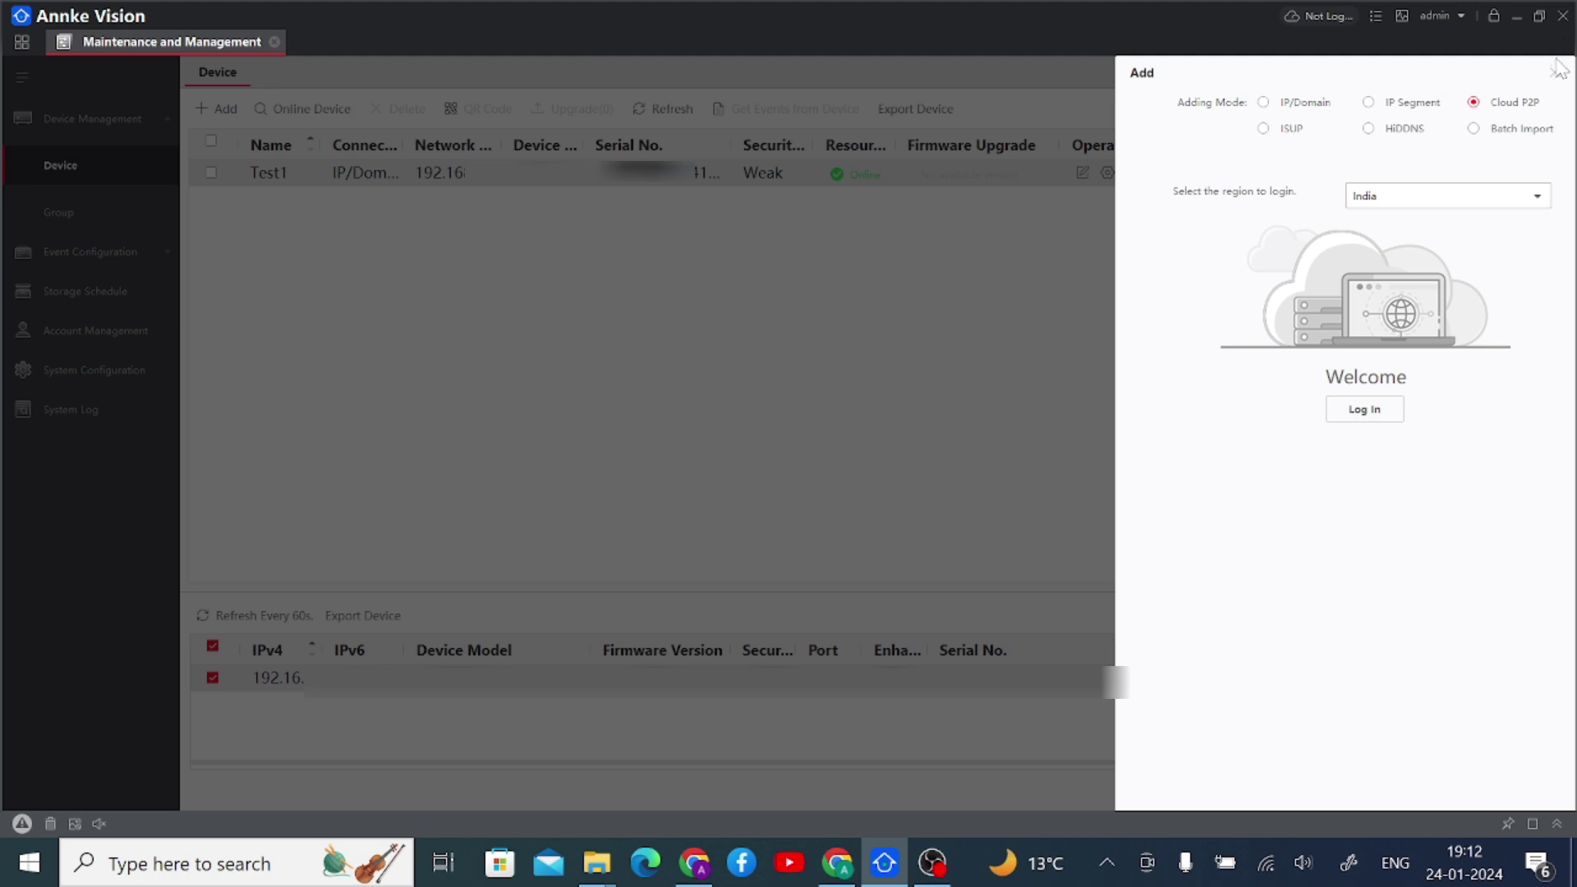
# - Switch the adding mode to HiDDNS to view its fields, then close the Add panel
pyautogui.click(1368, 130)
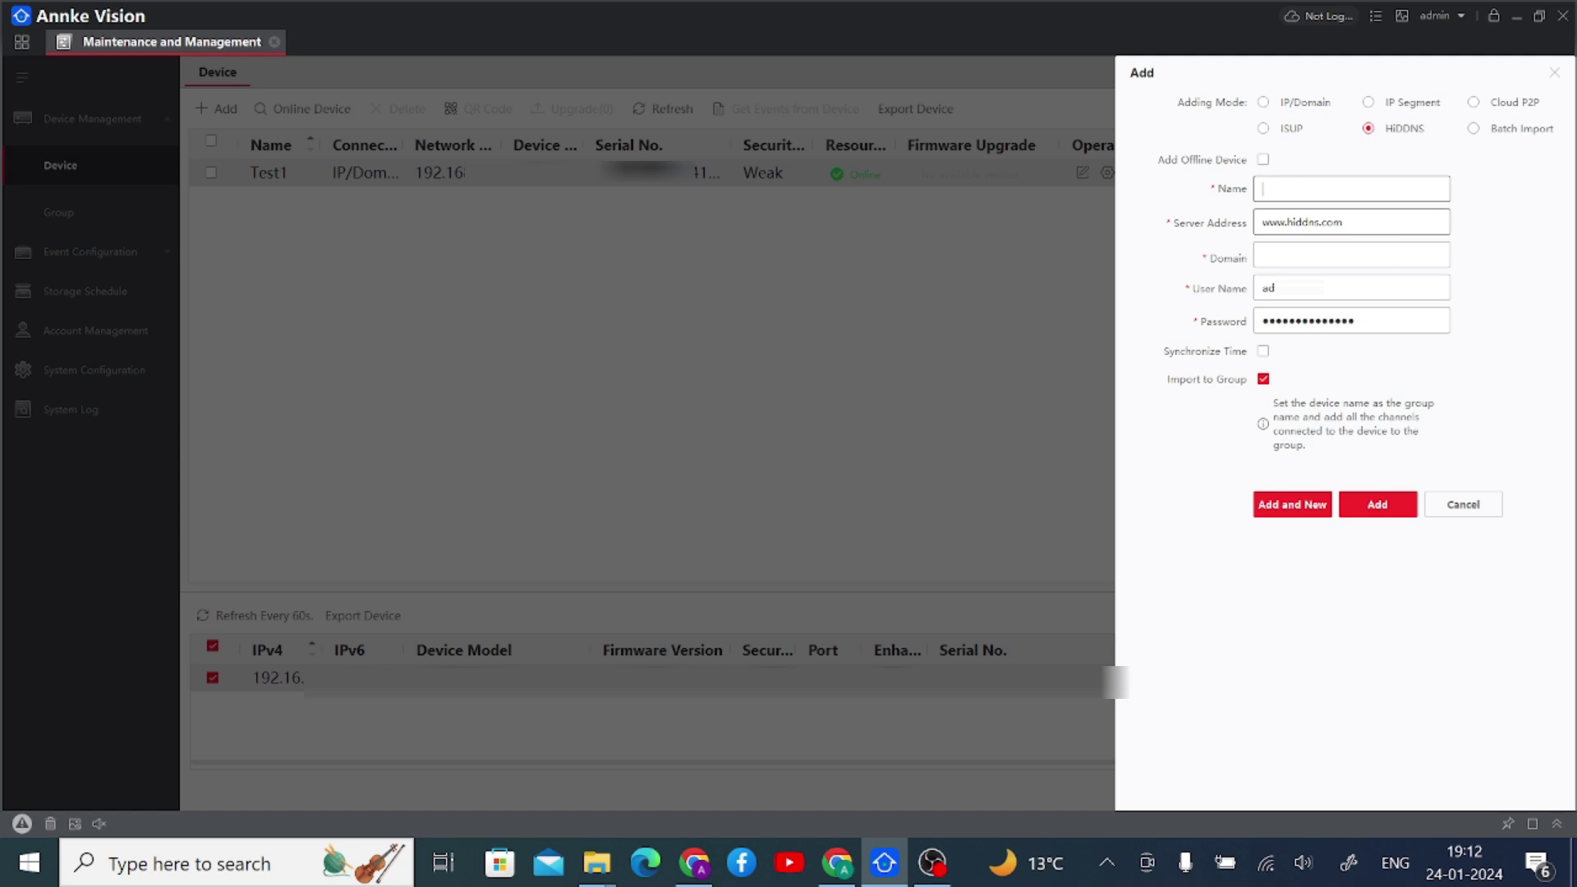
pyautogui.click(1553, 76)
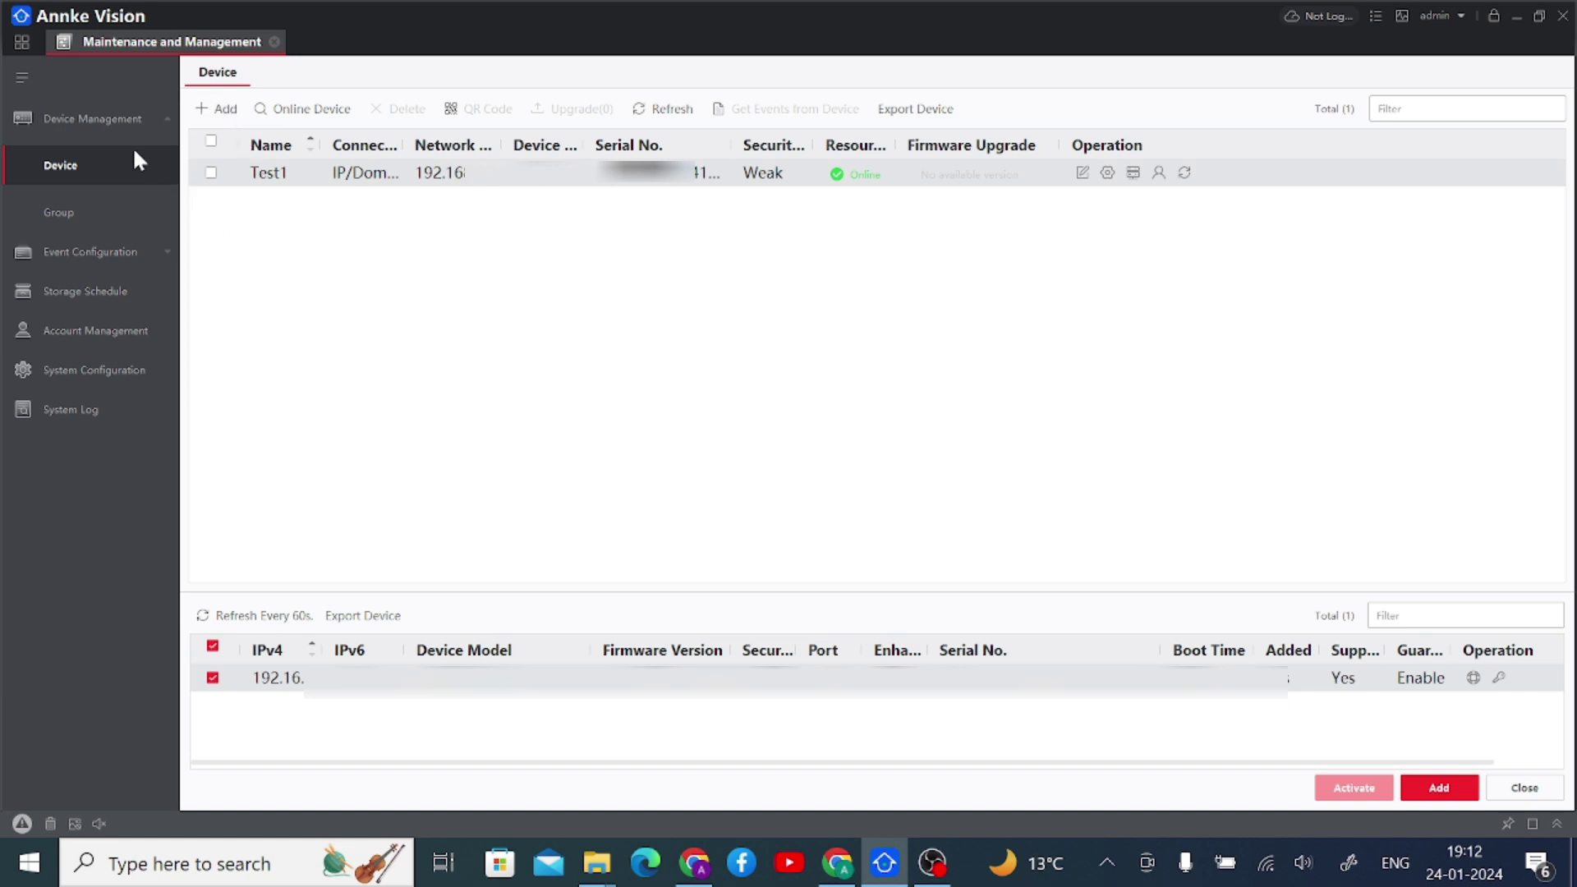
# - Close the Maintenance and Management tab to return to the home control panel
pyautogui.click(275, 42)
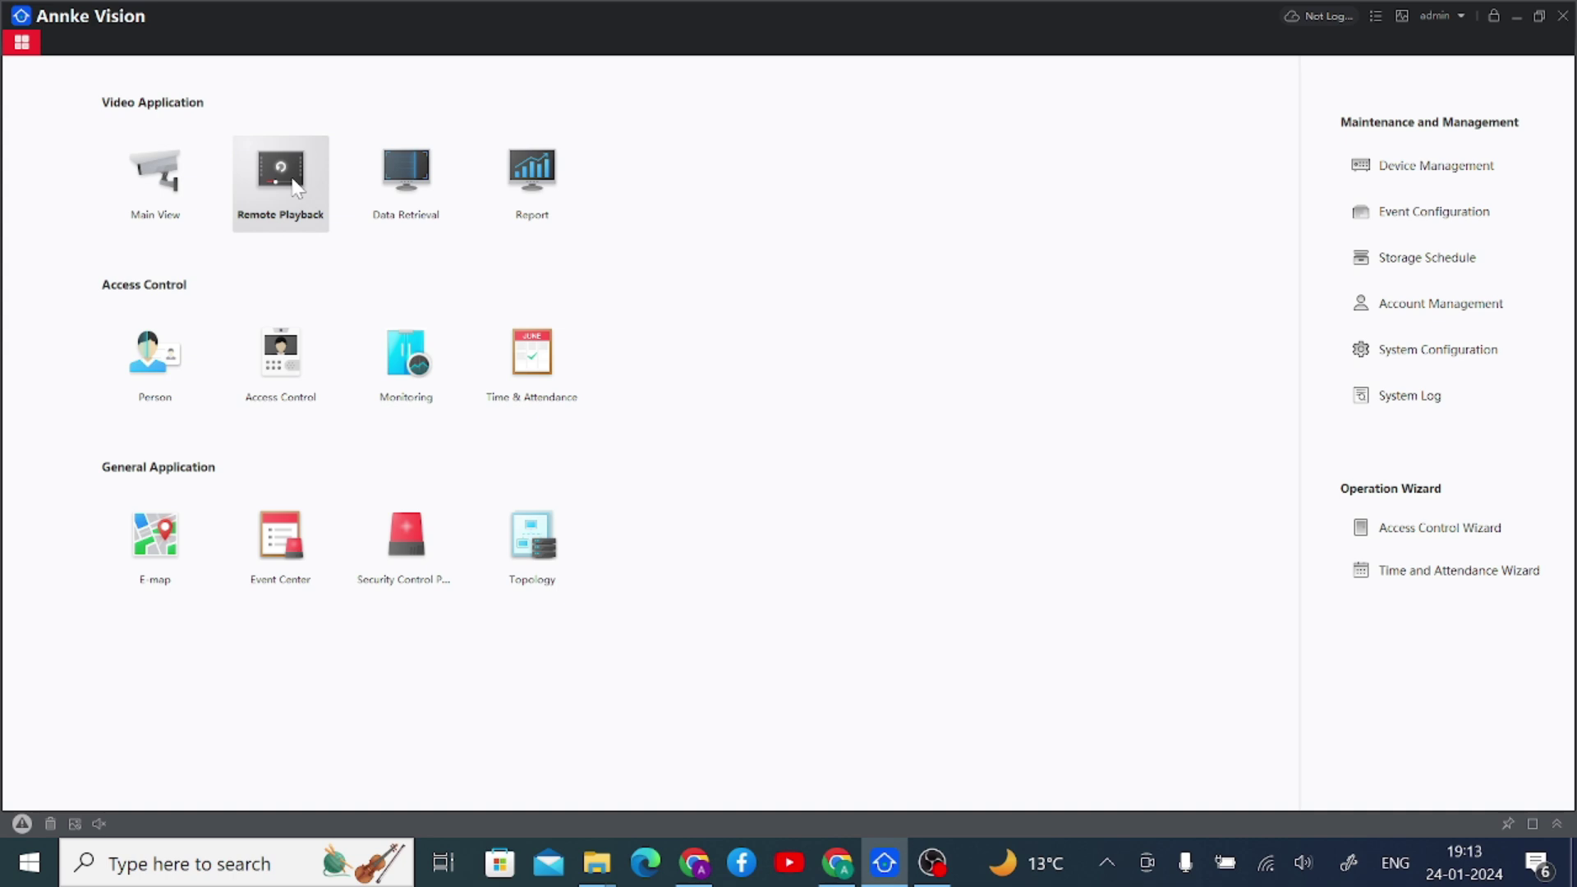
# - Open Remote Playback and set the search time to 2024-01-24 starting 00:00:00
pyautogui.click(293, 187)
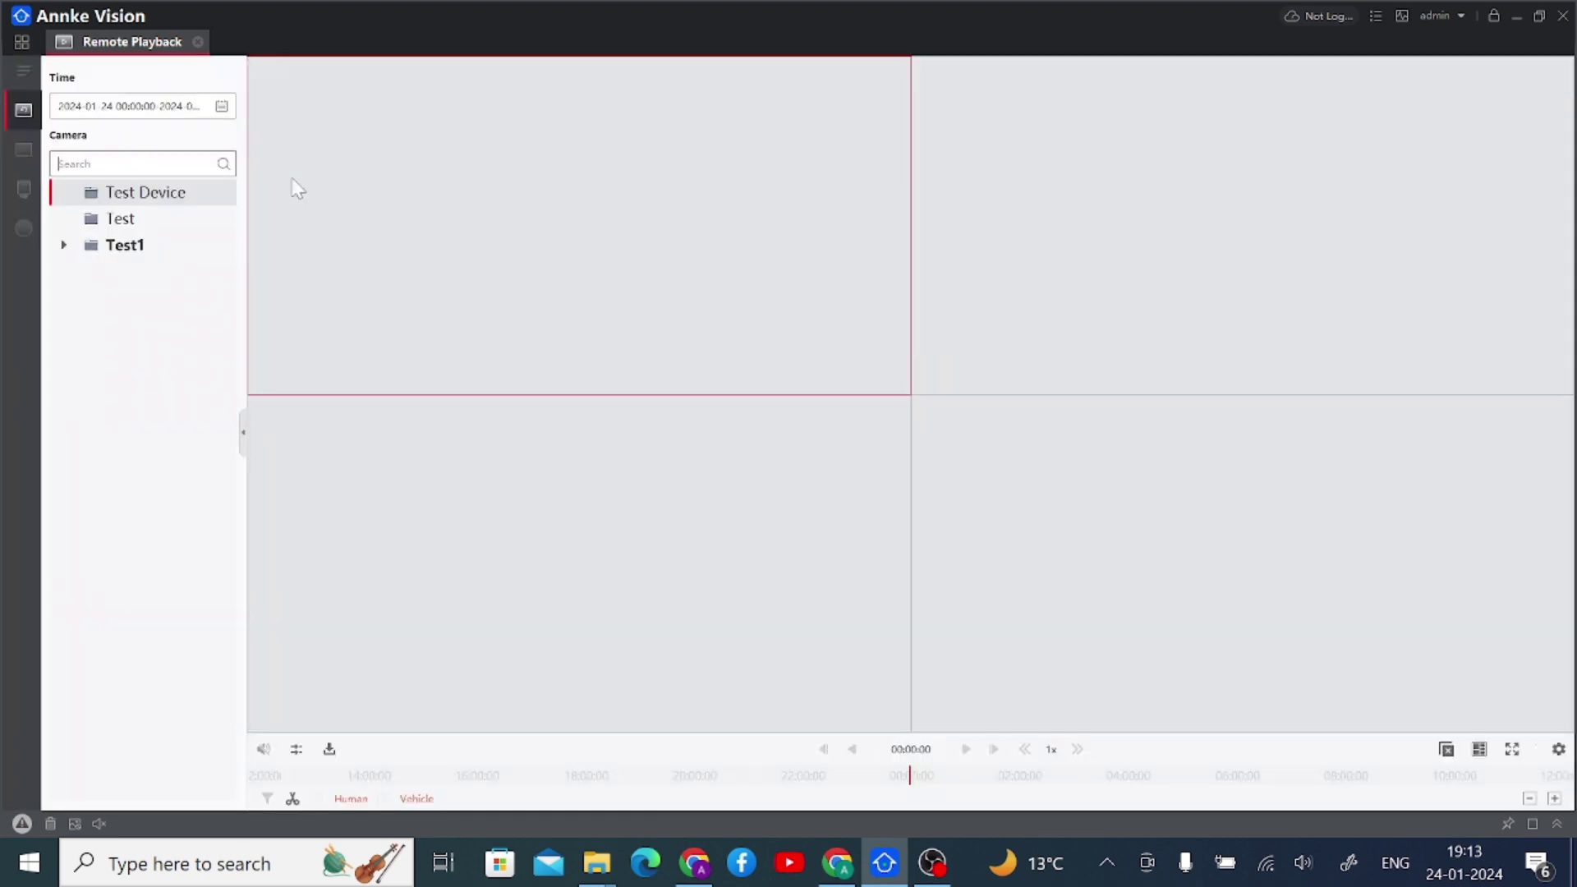
pyautogui.click(221, 106)
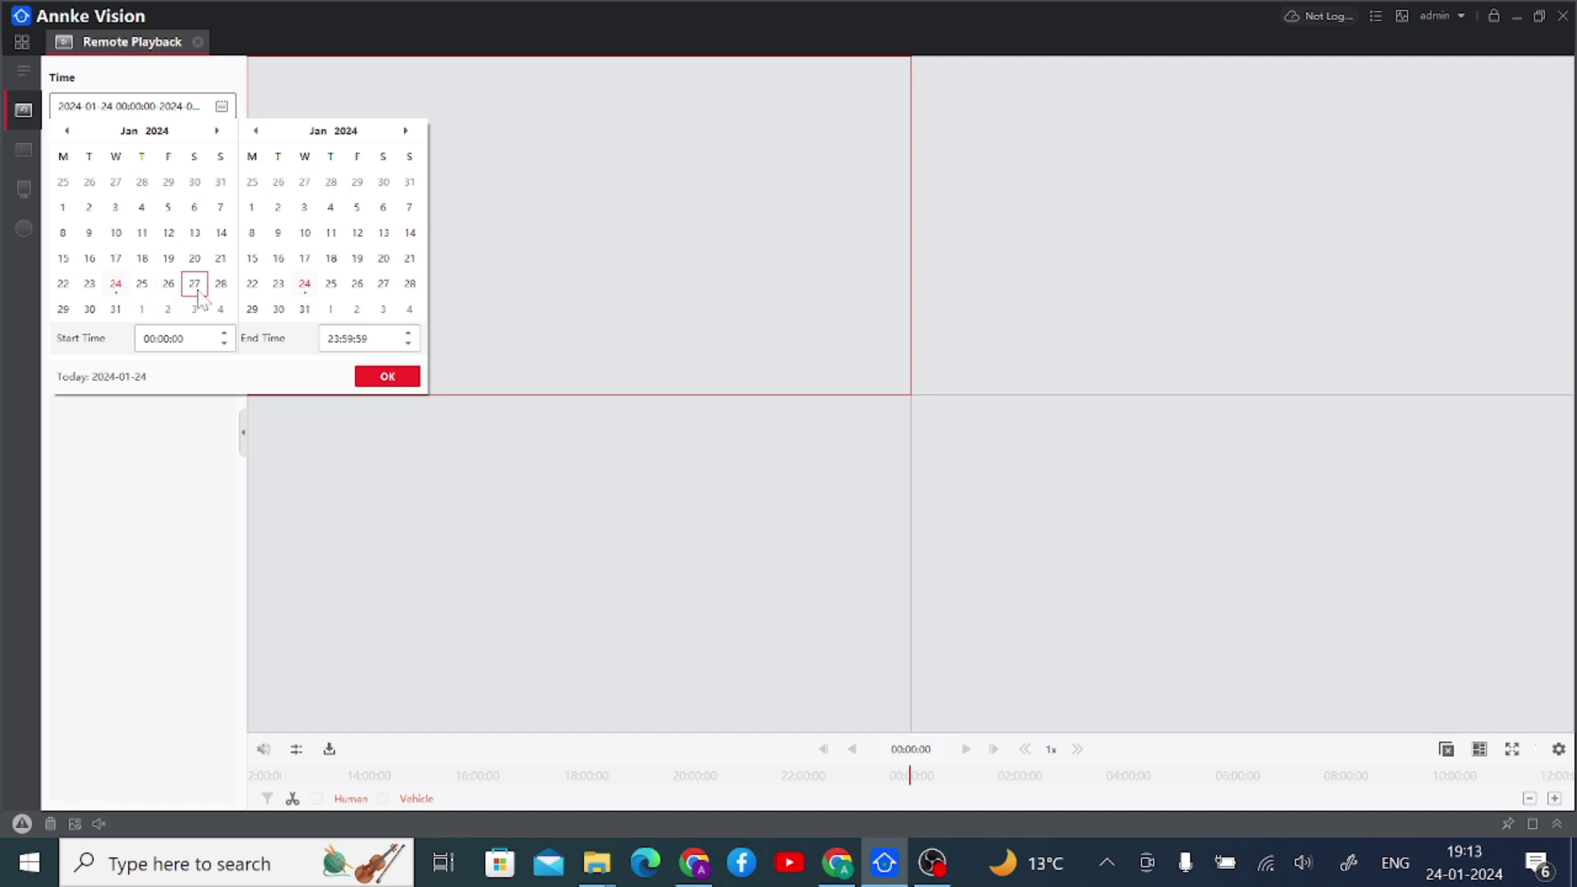
pyautogui.click(288, 289)
pyautogui.scroll(1, 289, 288)
pyautogui.scroll(-1, 289, 296)
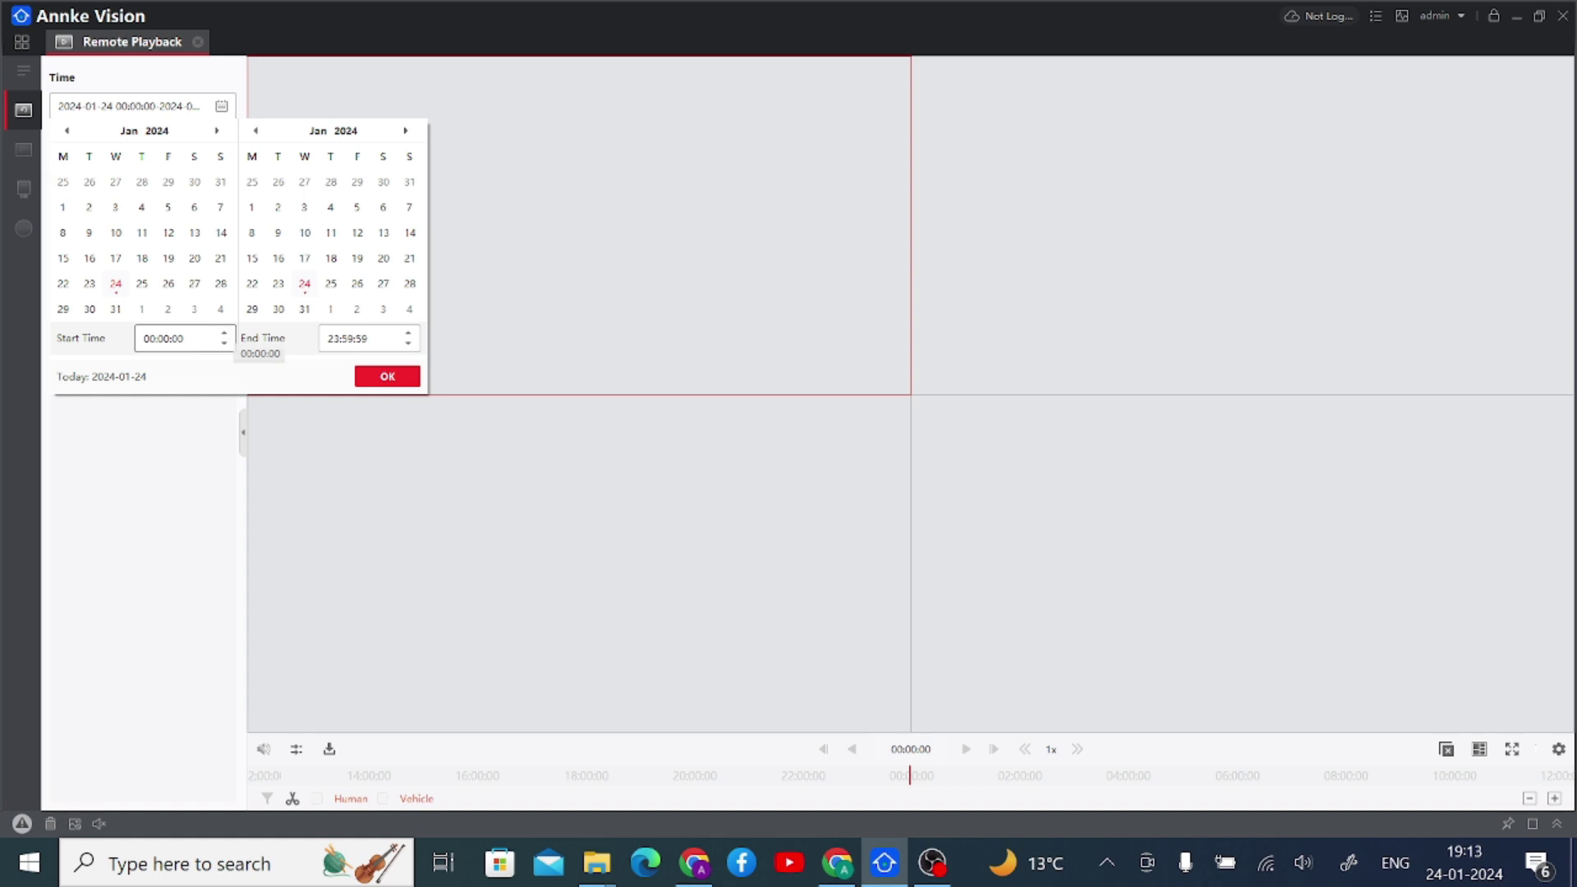
pyautogui.moveTo(184, 338); pyautogui.dragTo(154, 338)
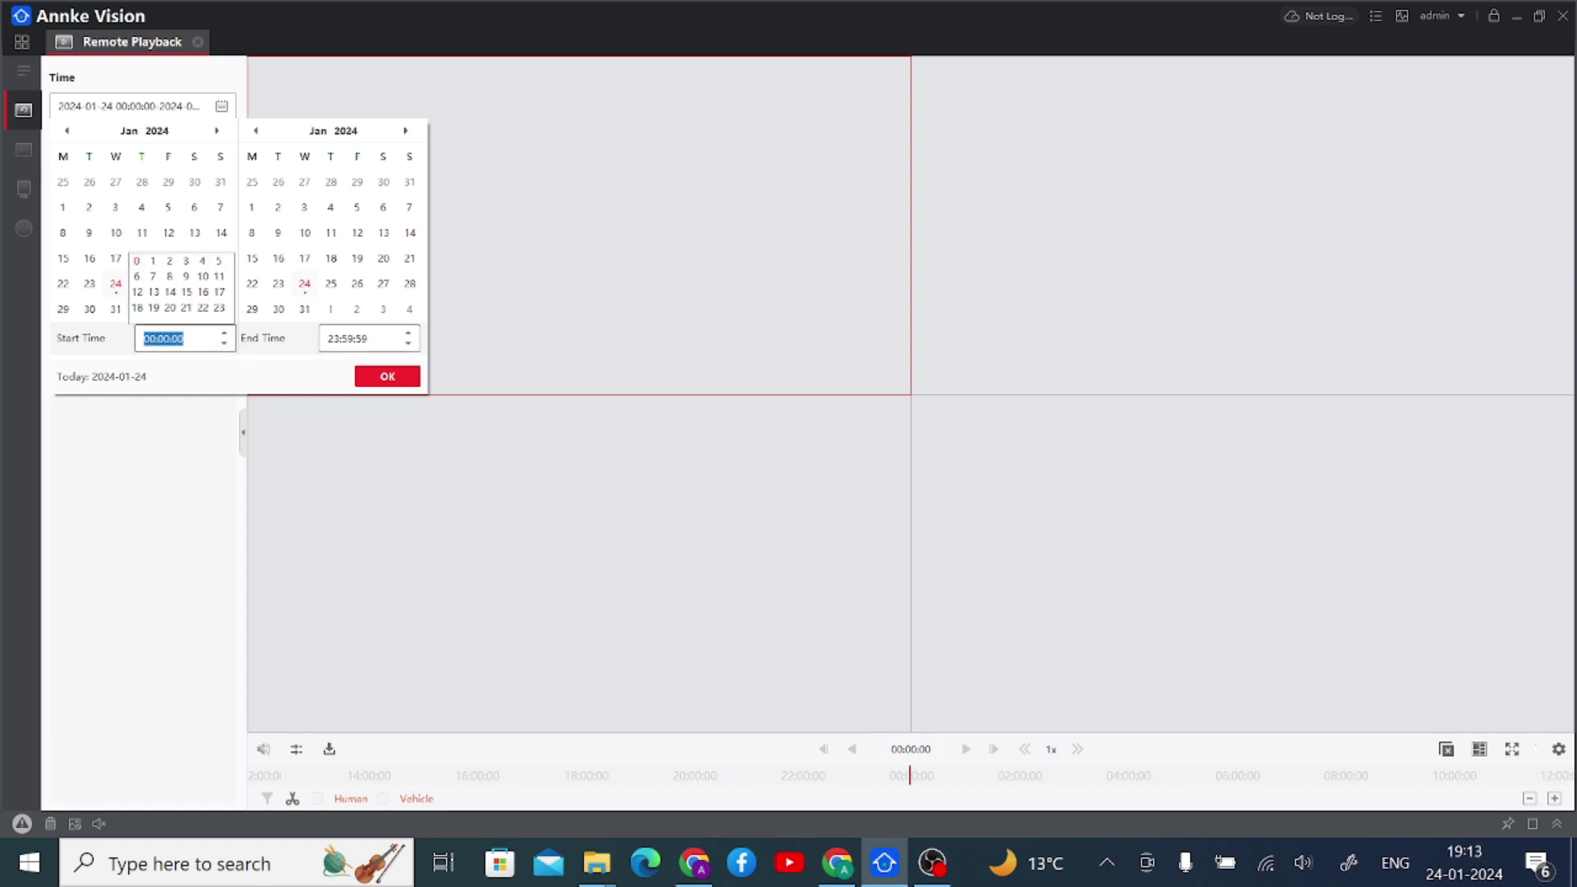
pyautogui.press('Tab')
# - Play IP Camera1_Test1's recording maximised in the playback area, jumping to about 17:35
pyautogui.click(380, 378)
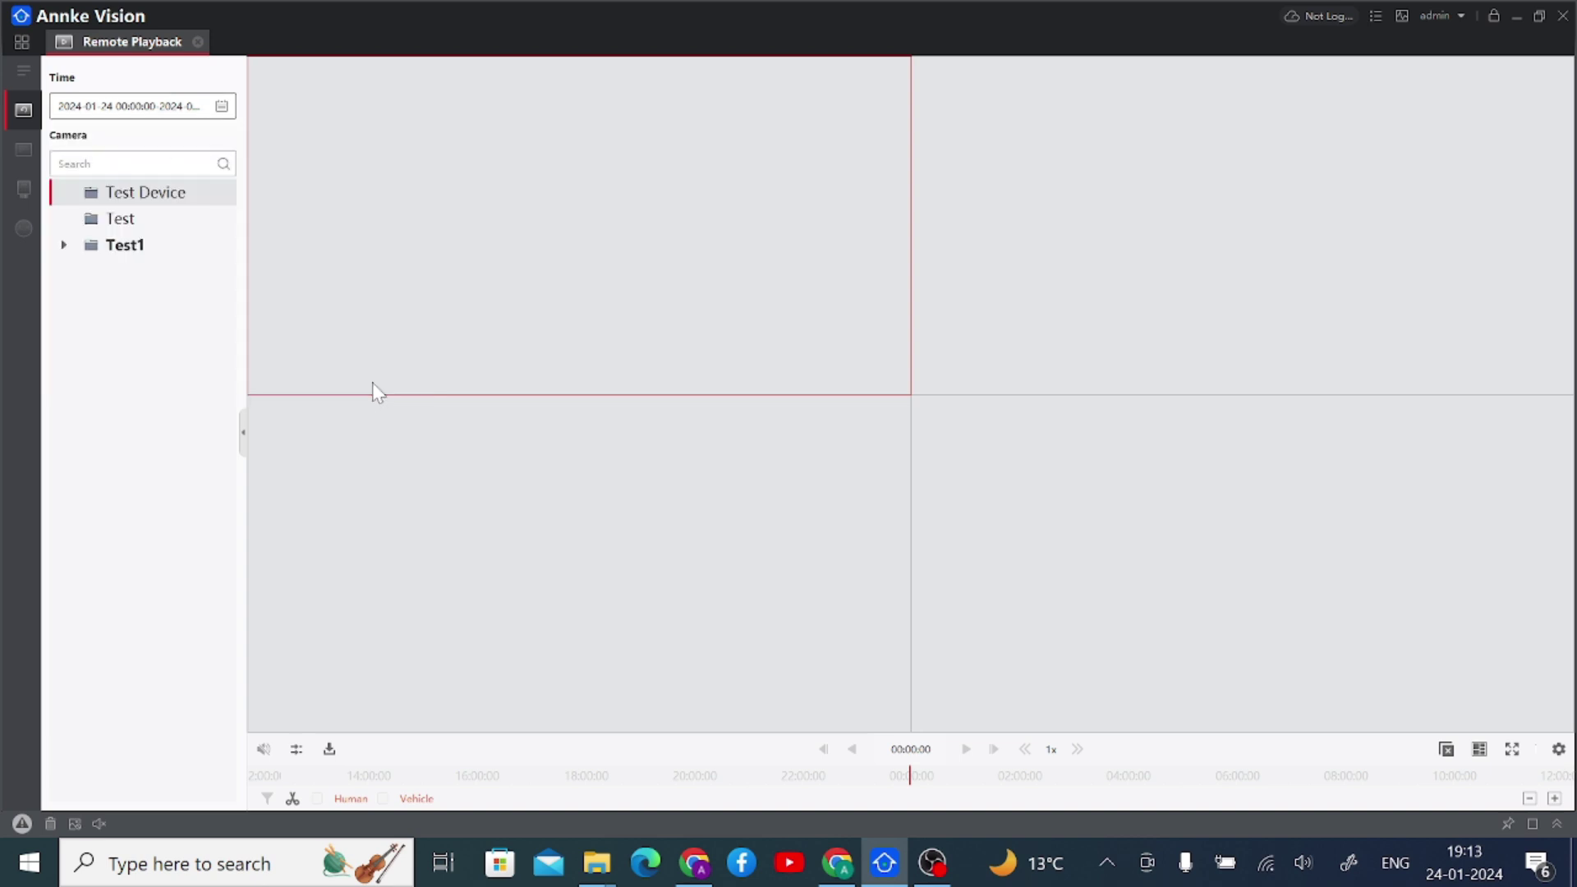
pyautogui.click(85, 252)
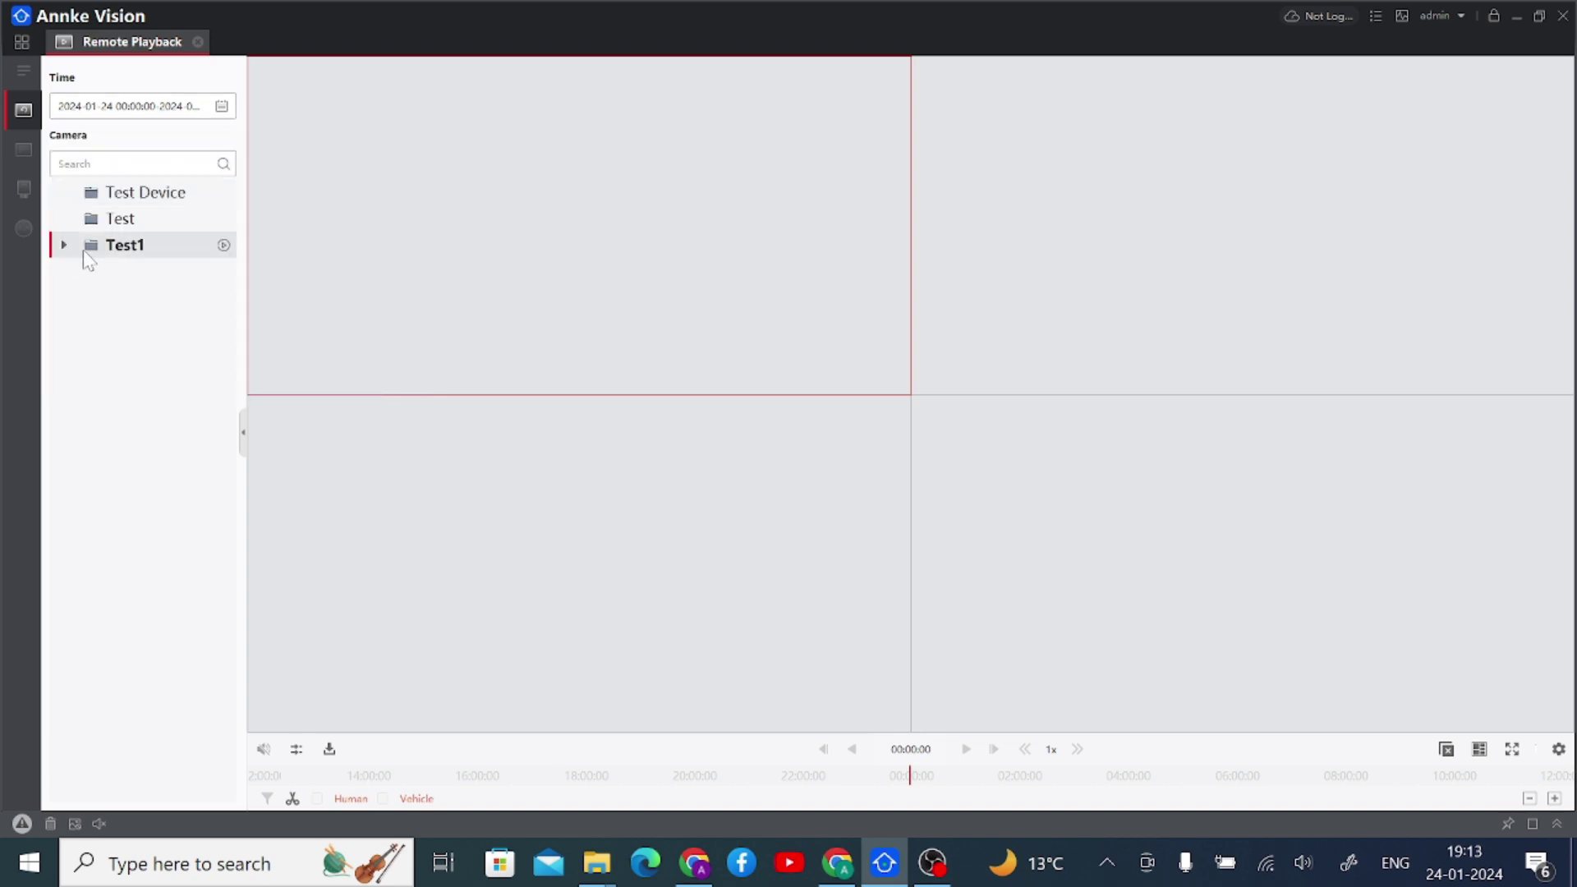
pyautogui.click(65, 245)
pyautogui.doubleClick(134, 276)
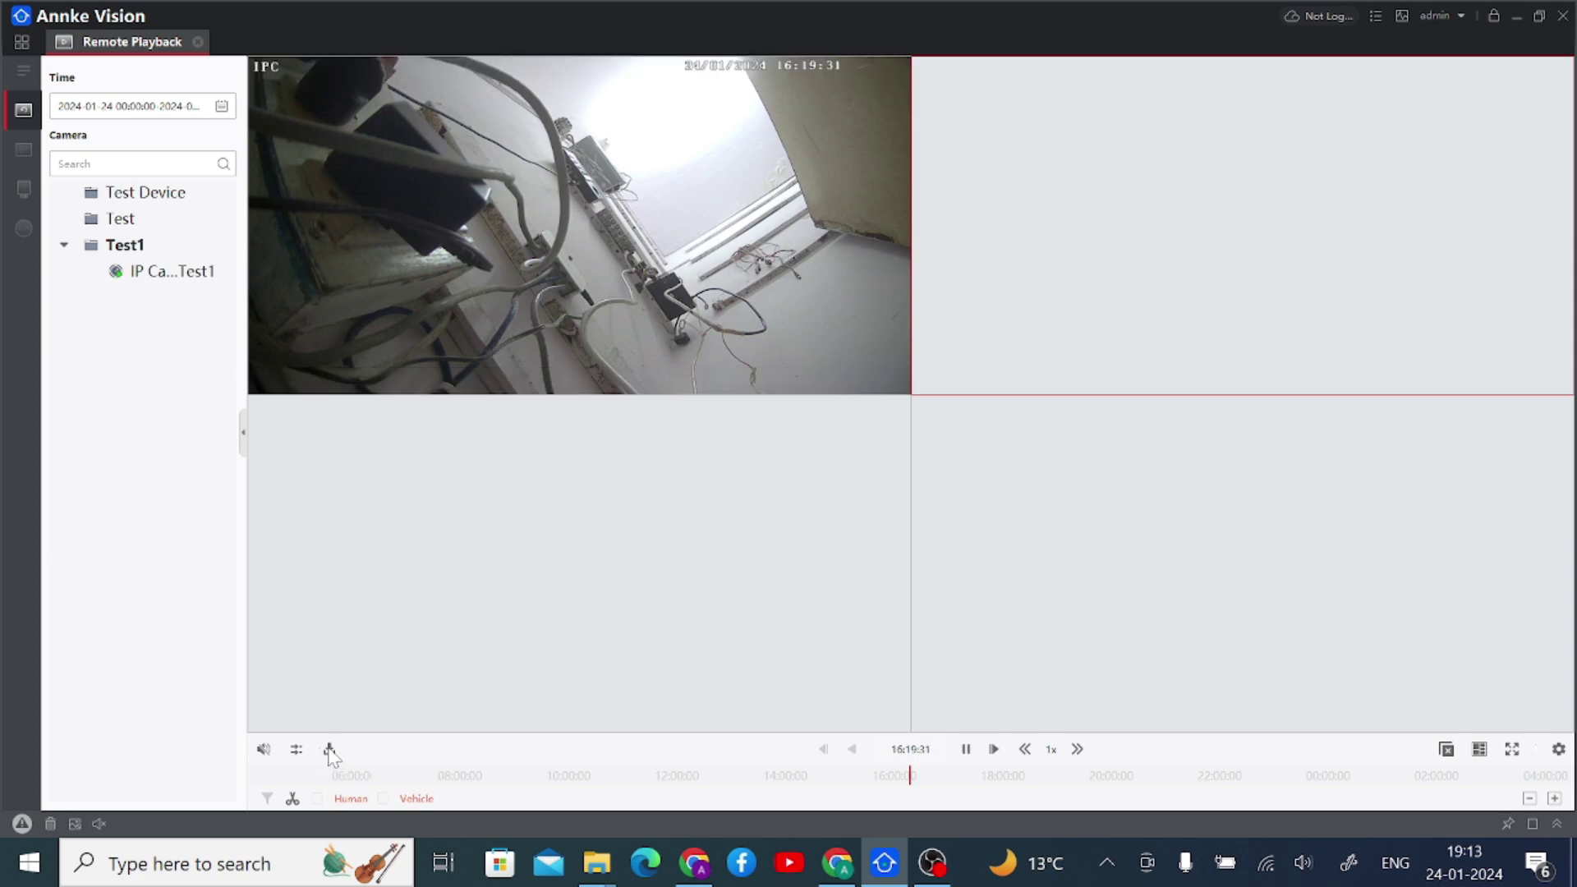
pyautogui.doubleClick(535, 261)
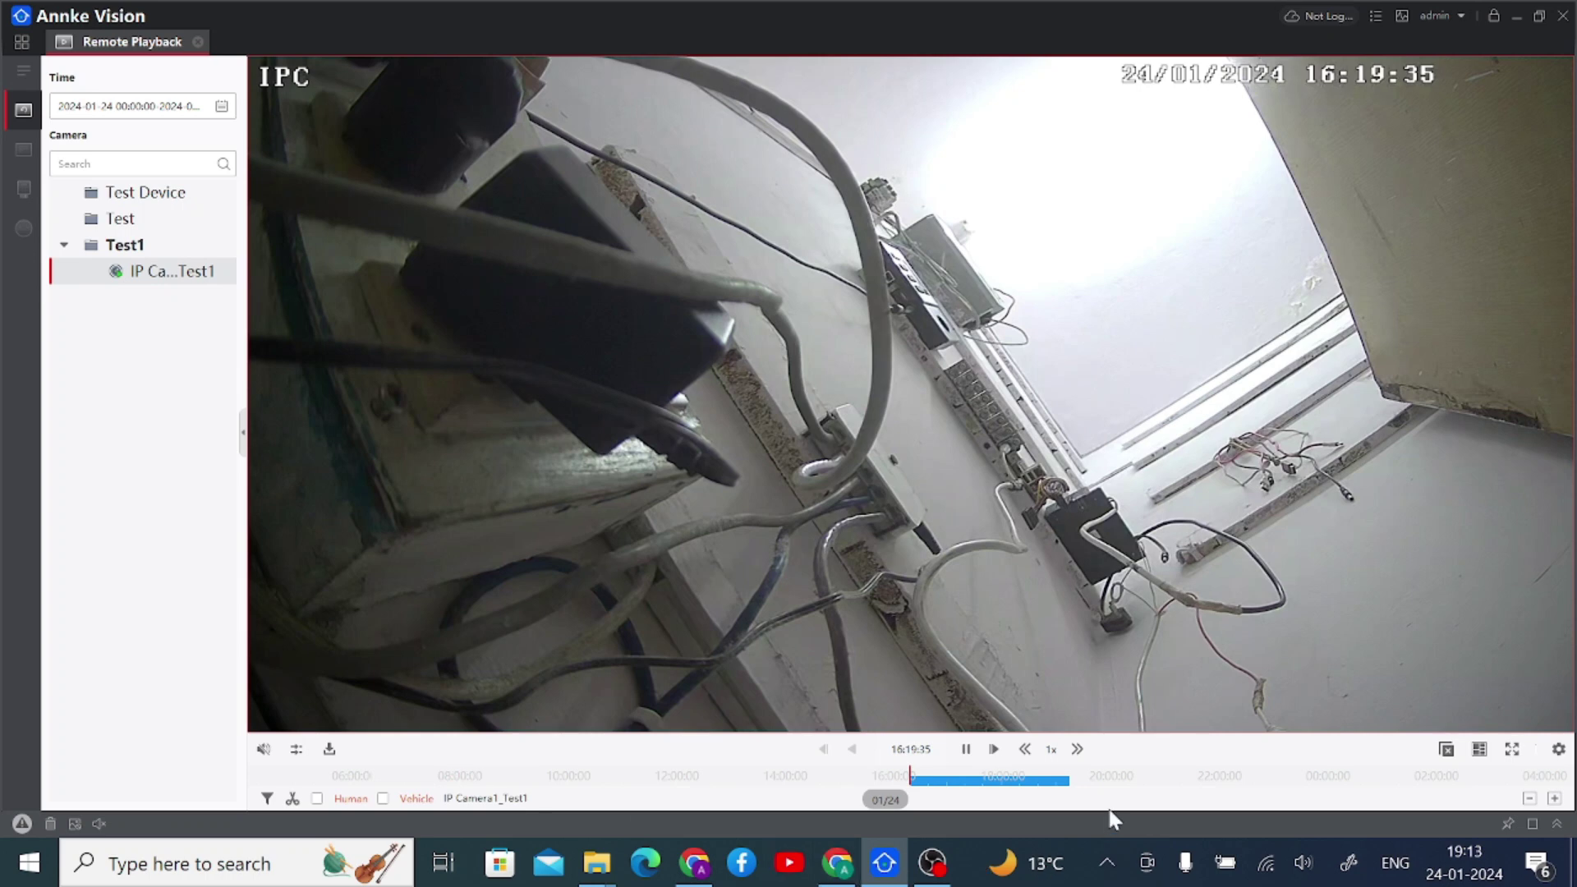
pyautogui.click(980, 778)
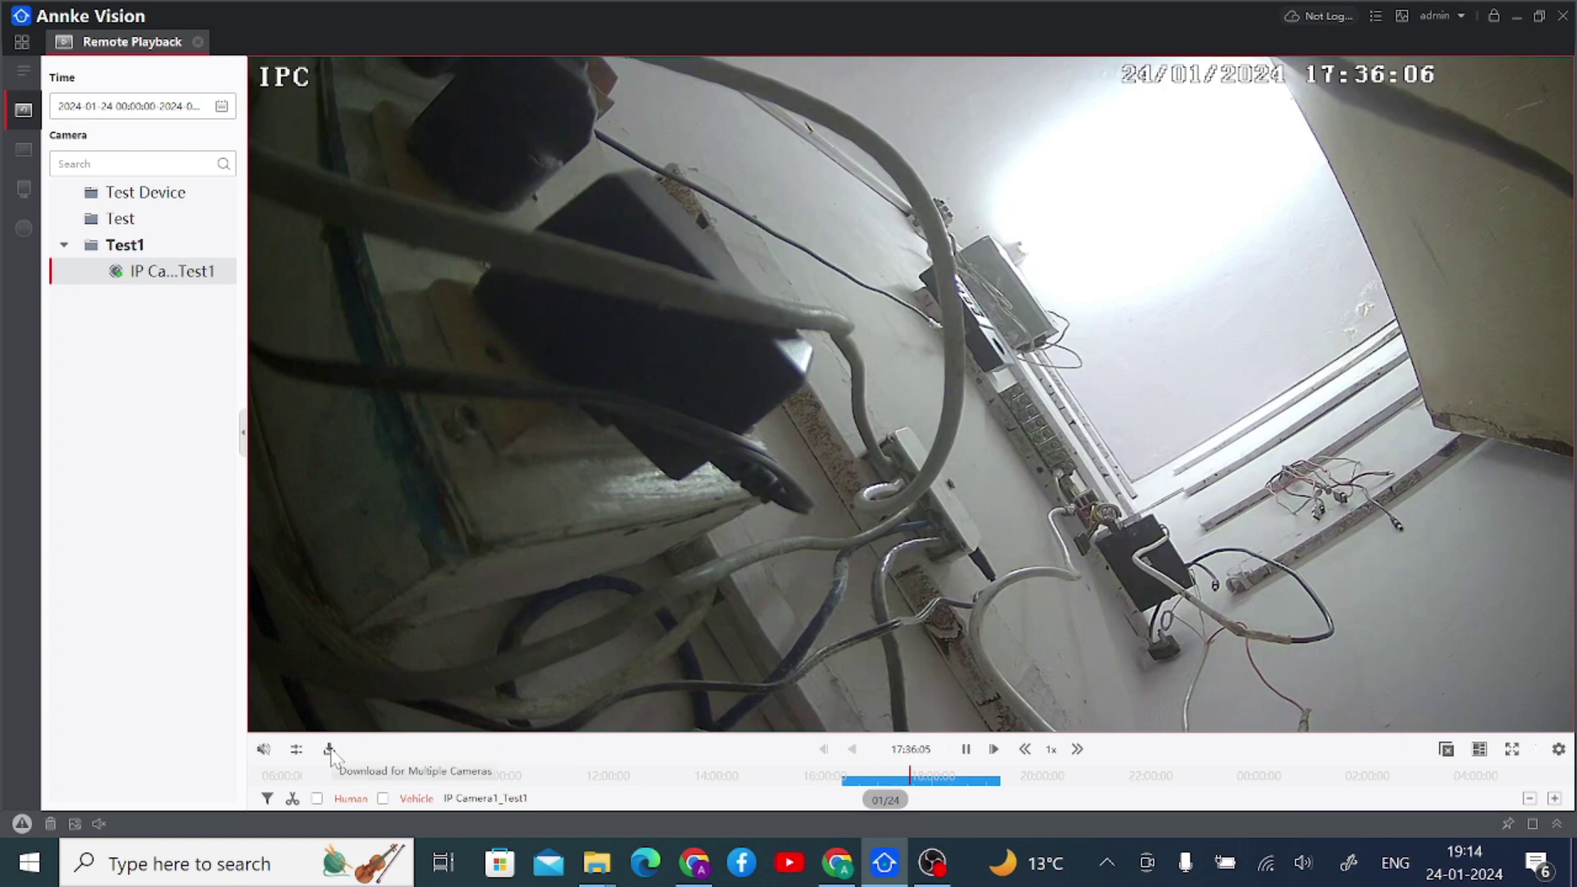
# - Review the multi-camera download panel's 517.94 MB full-day file for IP Camera1_Test1, then close it
pyautogui.click(329, 750)
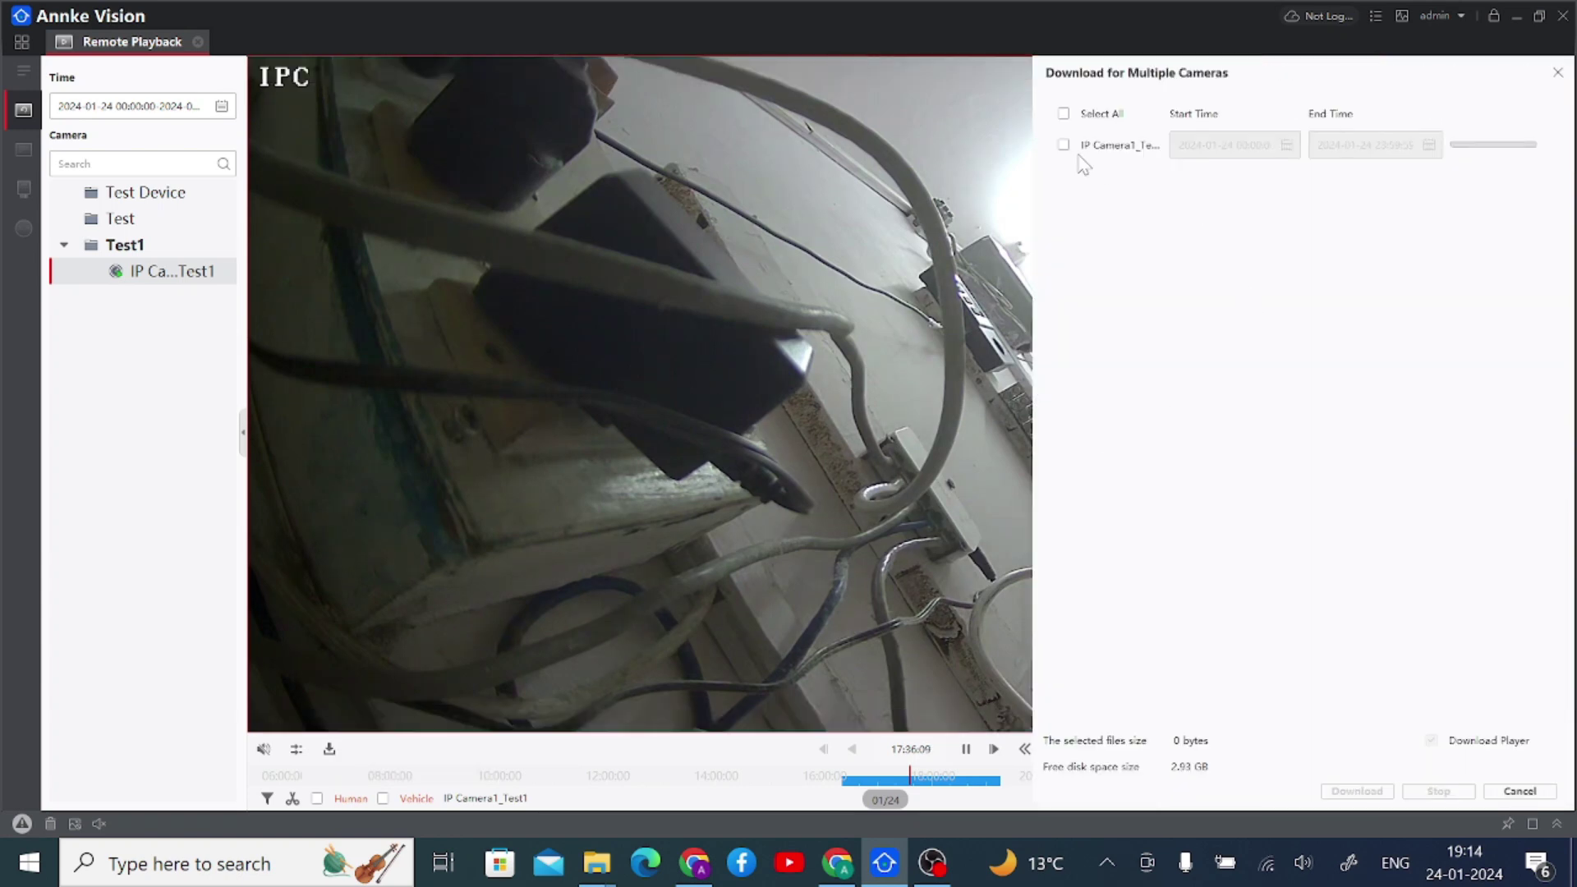
pyautogui.click(1064, 145)
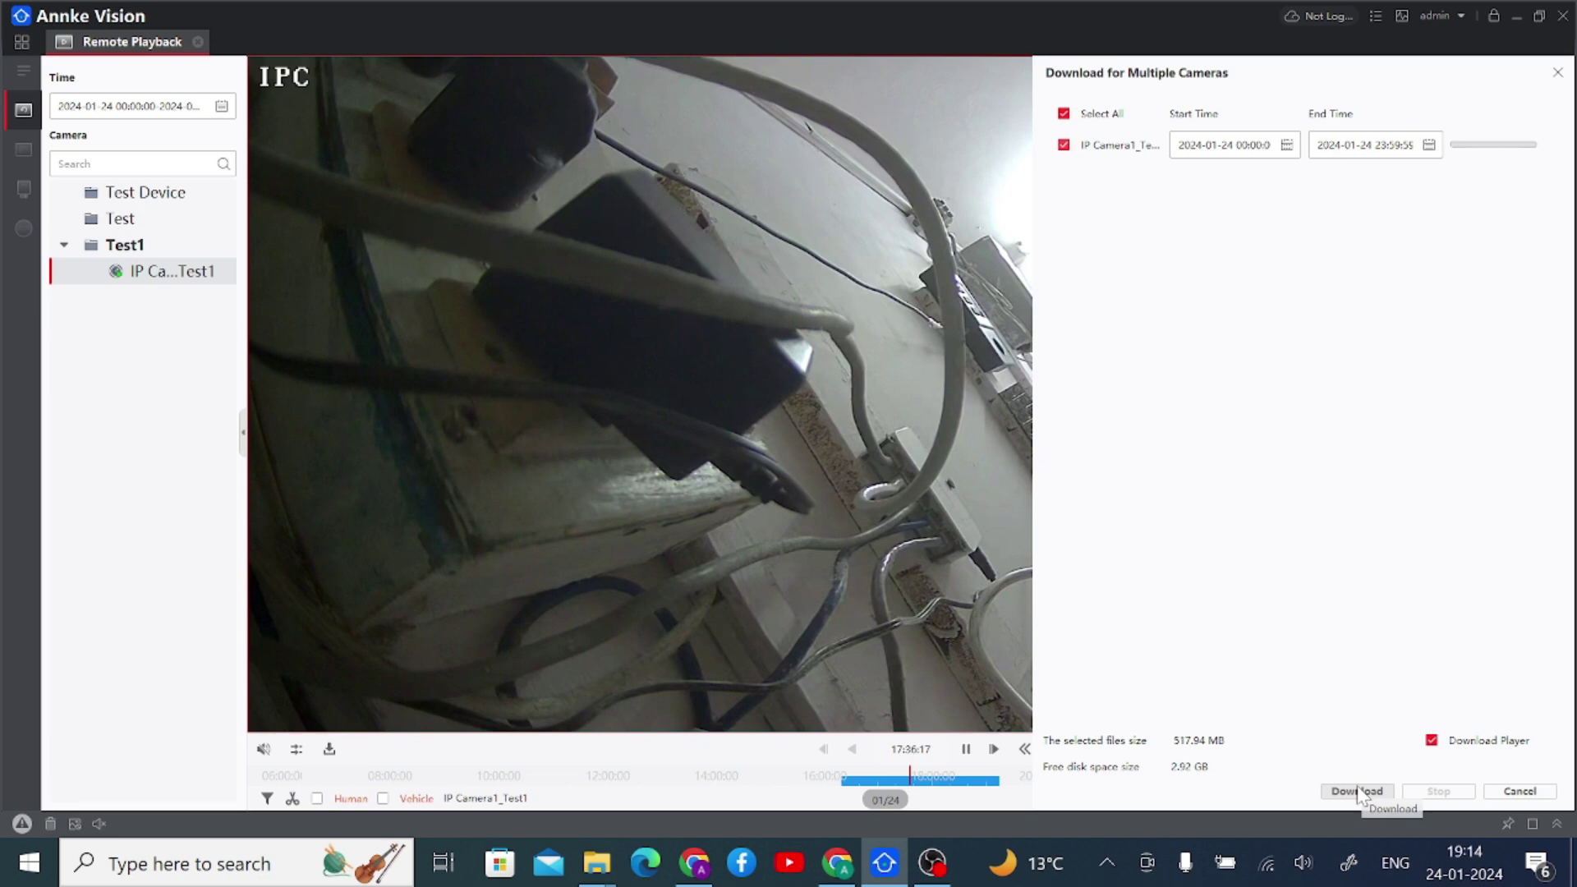
pyautogui.click(1559, 73)
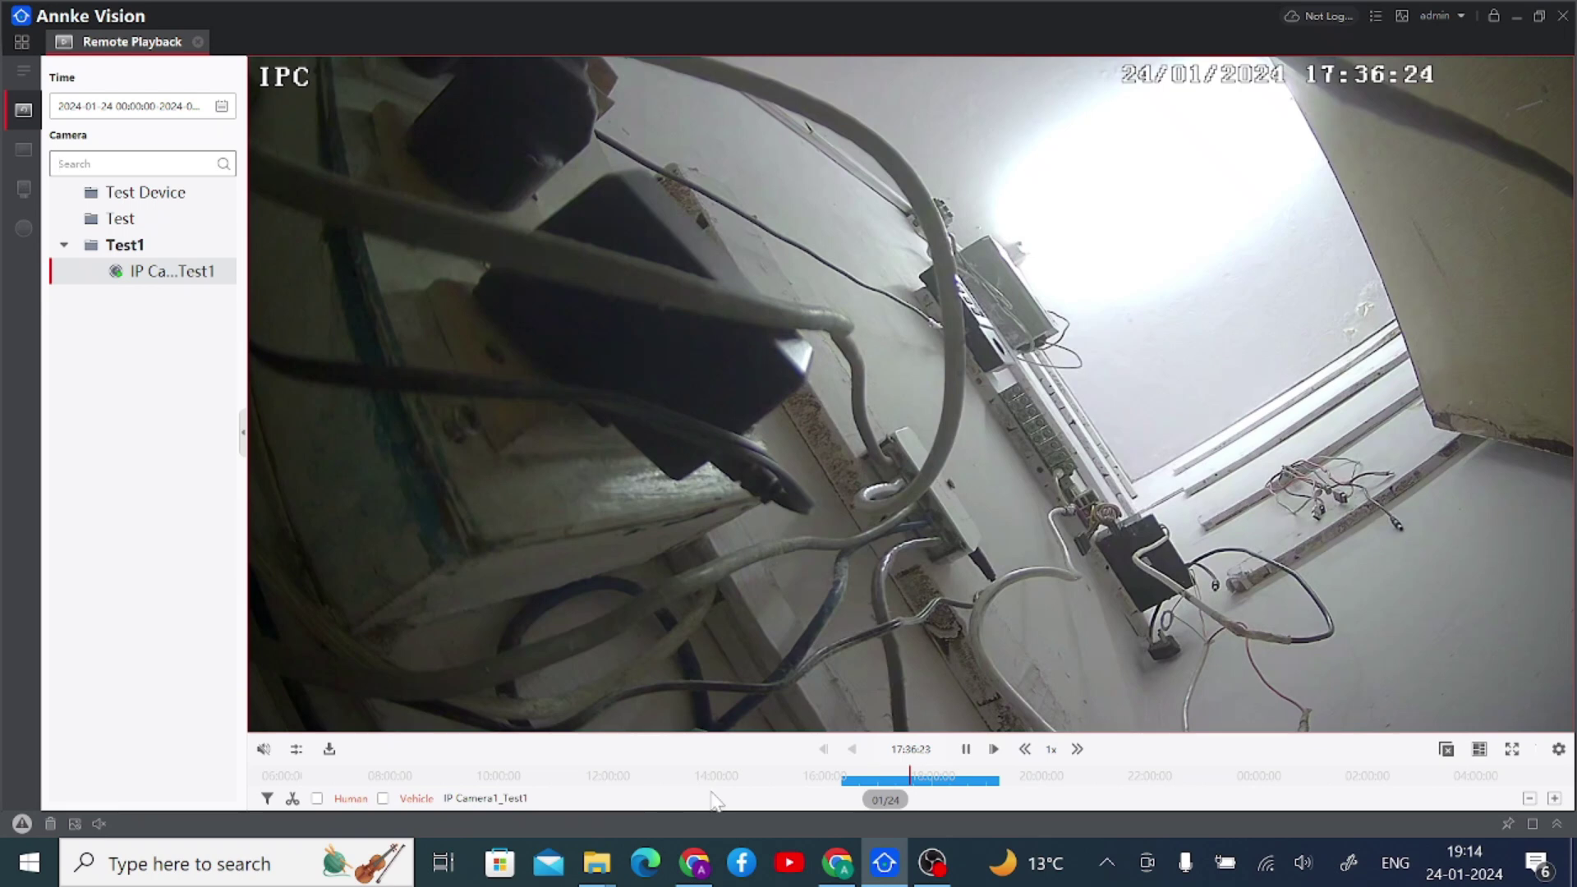
# - Set the search range end date to the 3rd and reload IP Camera1_Test1 playback
pyautogui.click(223, 106)
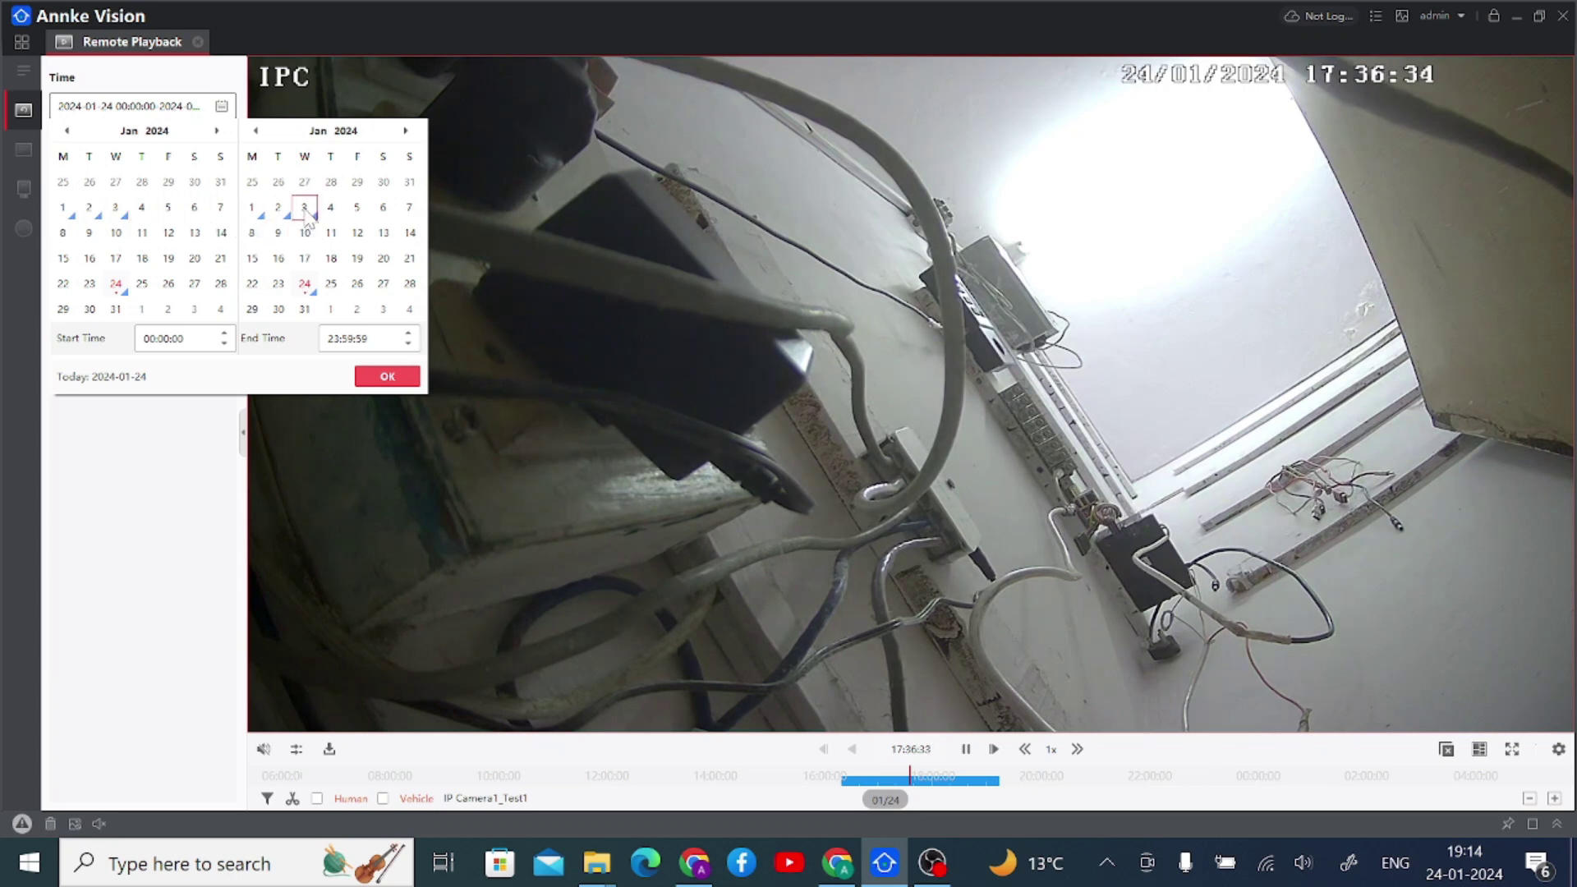
pyautogui.click(304, 209)
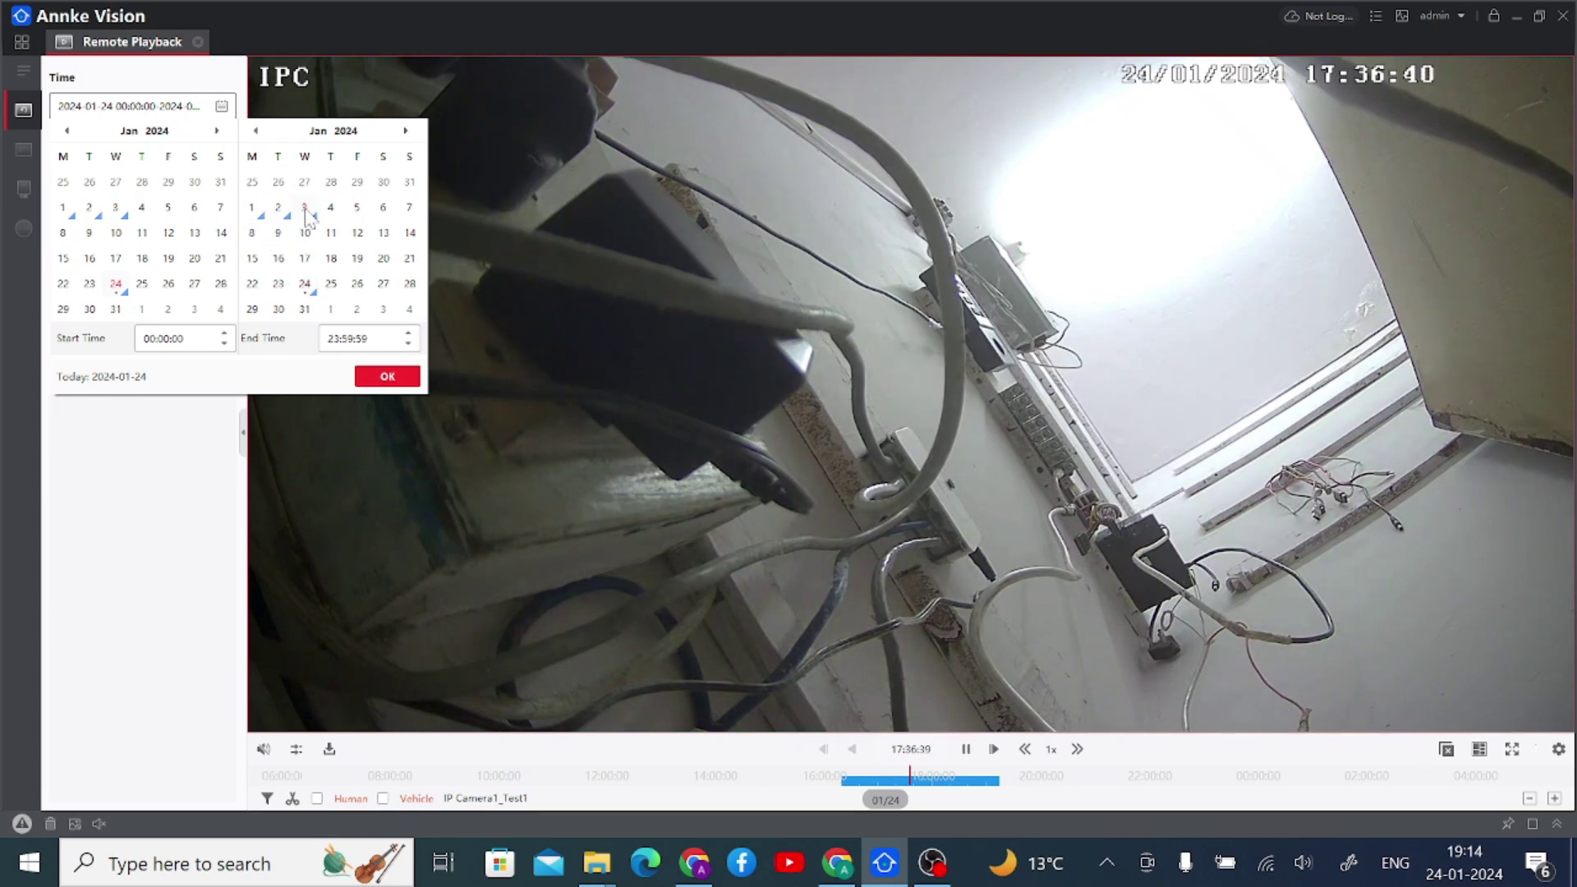
pyautogui.click(367, 375)
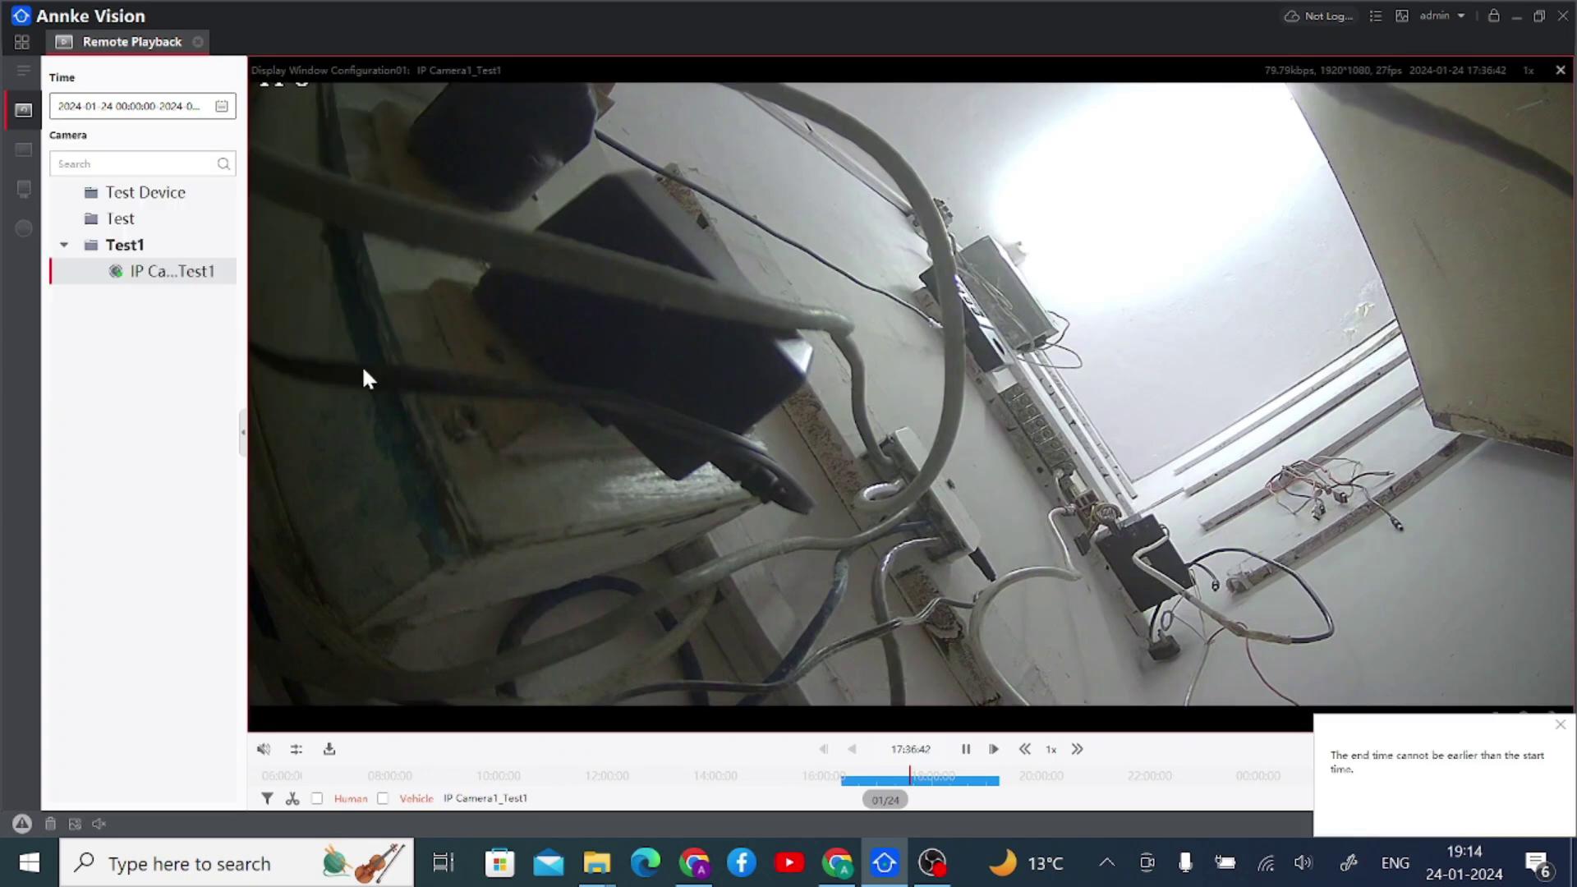
pyautogui.doubleClick(173, 272)
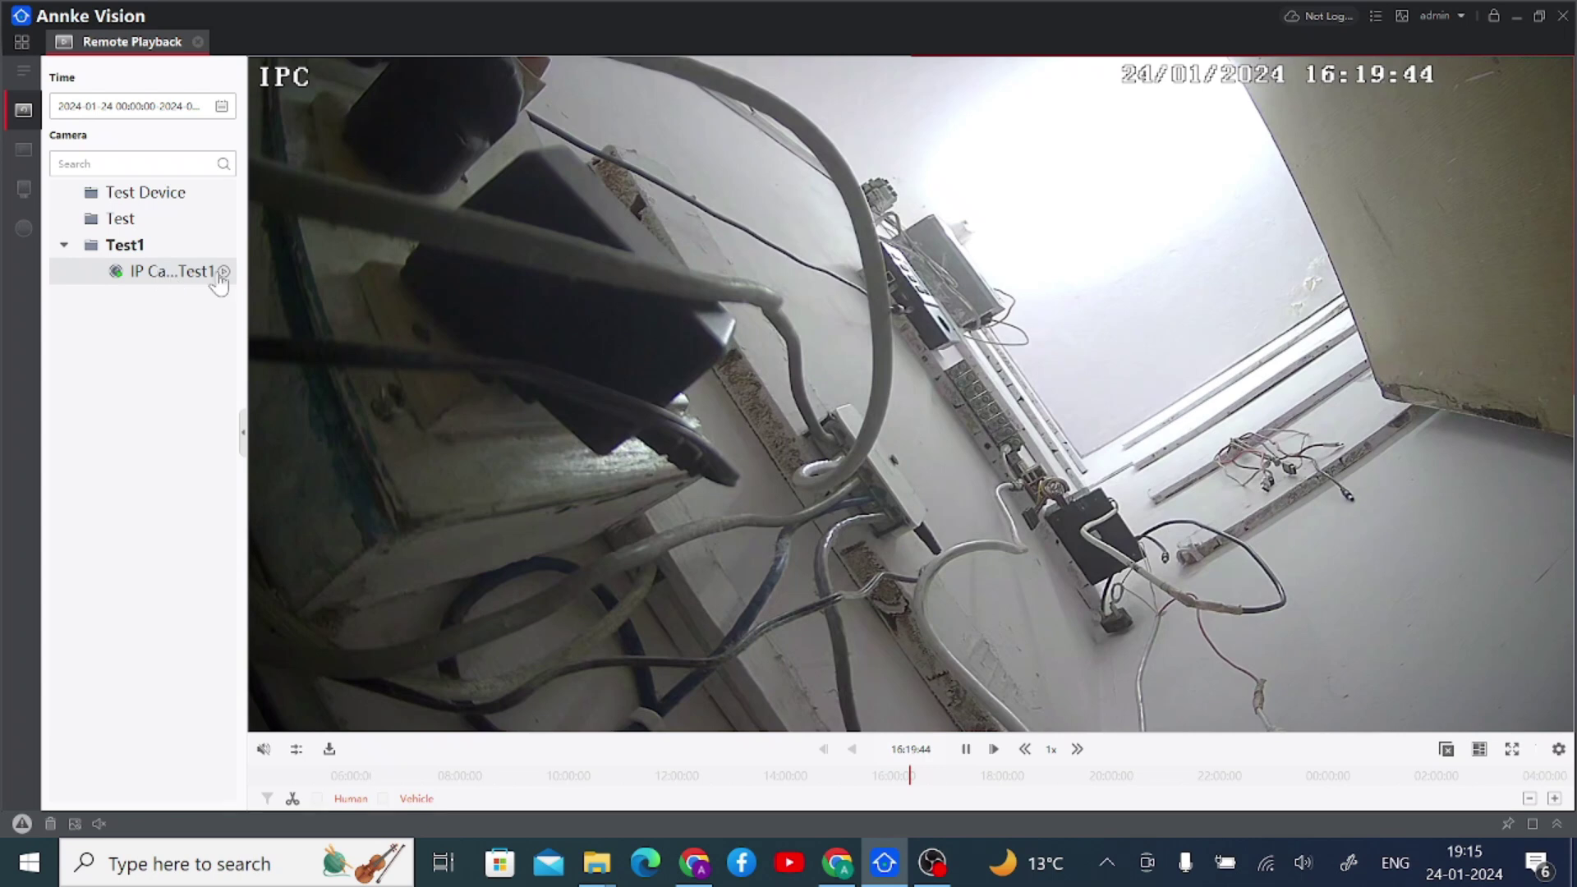
pyautogui.click(223, 272)
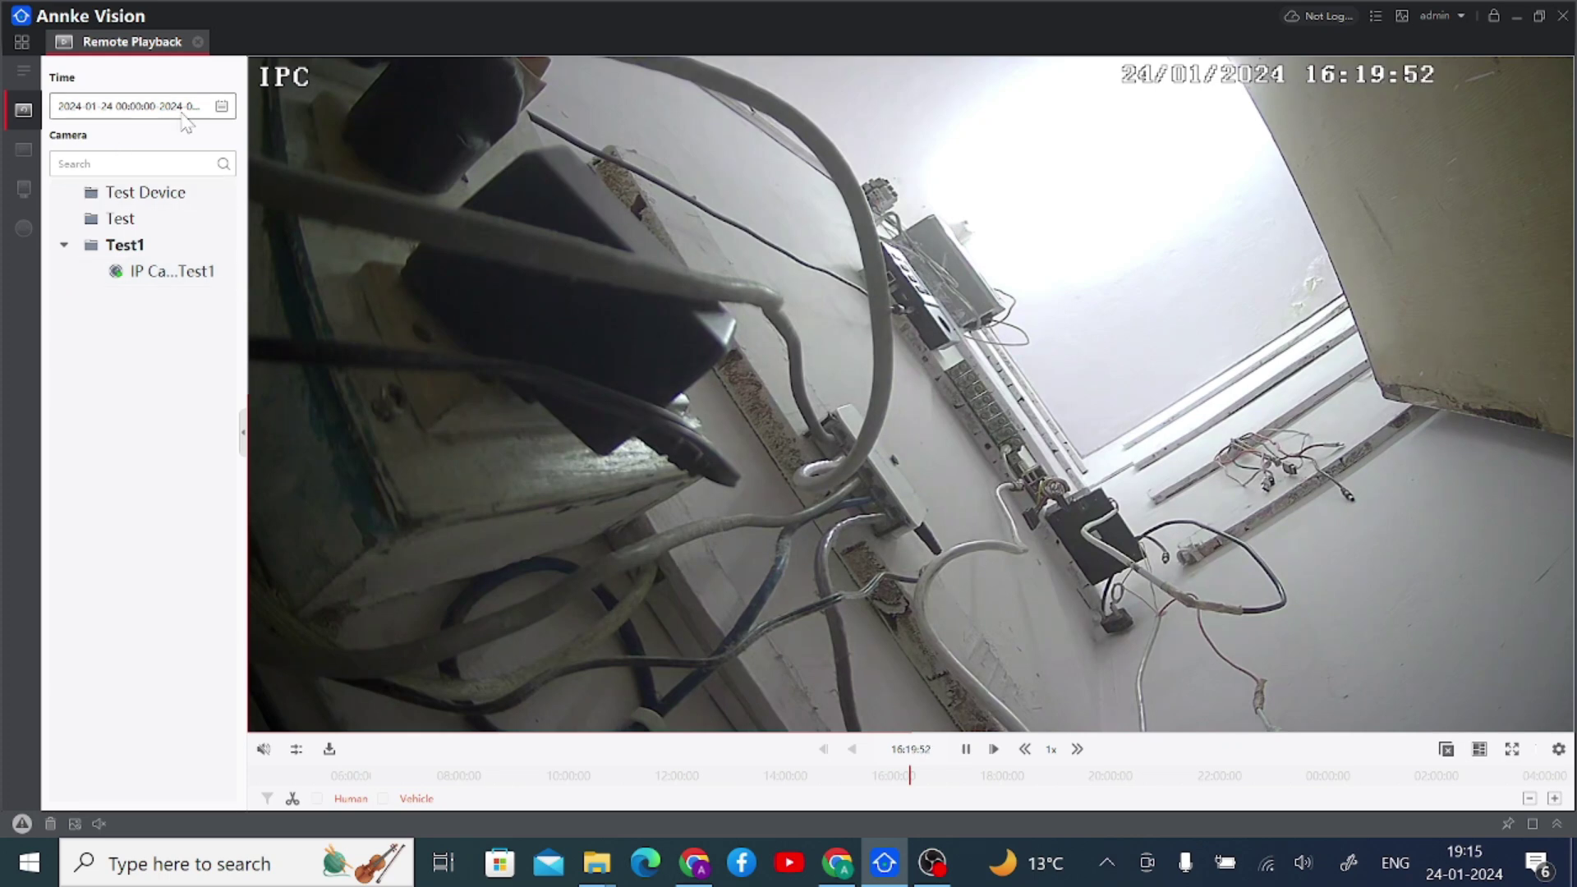
# - Change the playback search date to 1 January 2024 and apply it
pyautogui.click(223, 112)
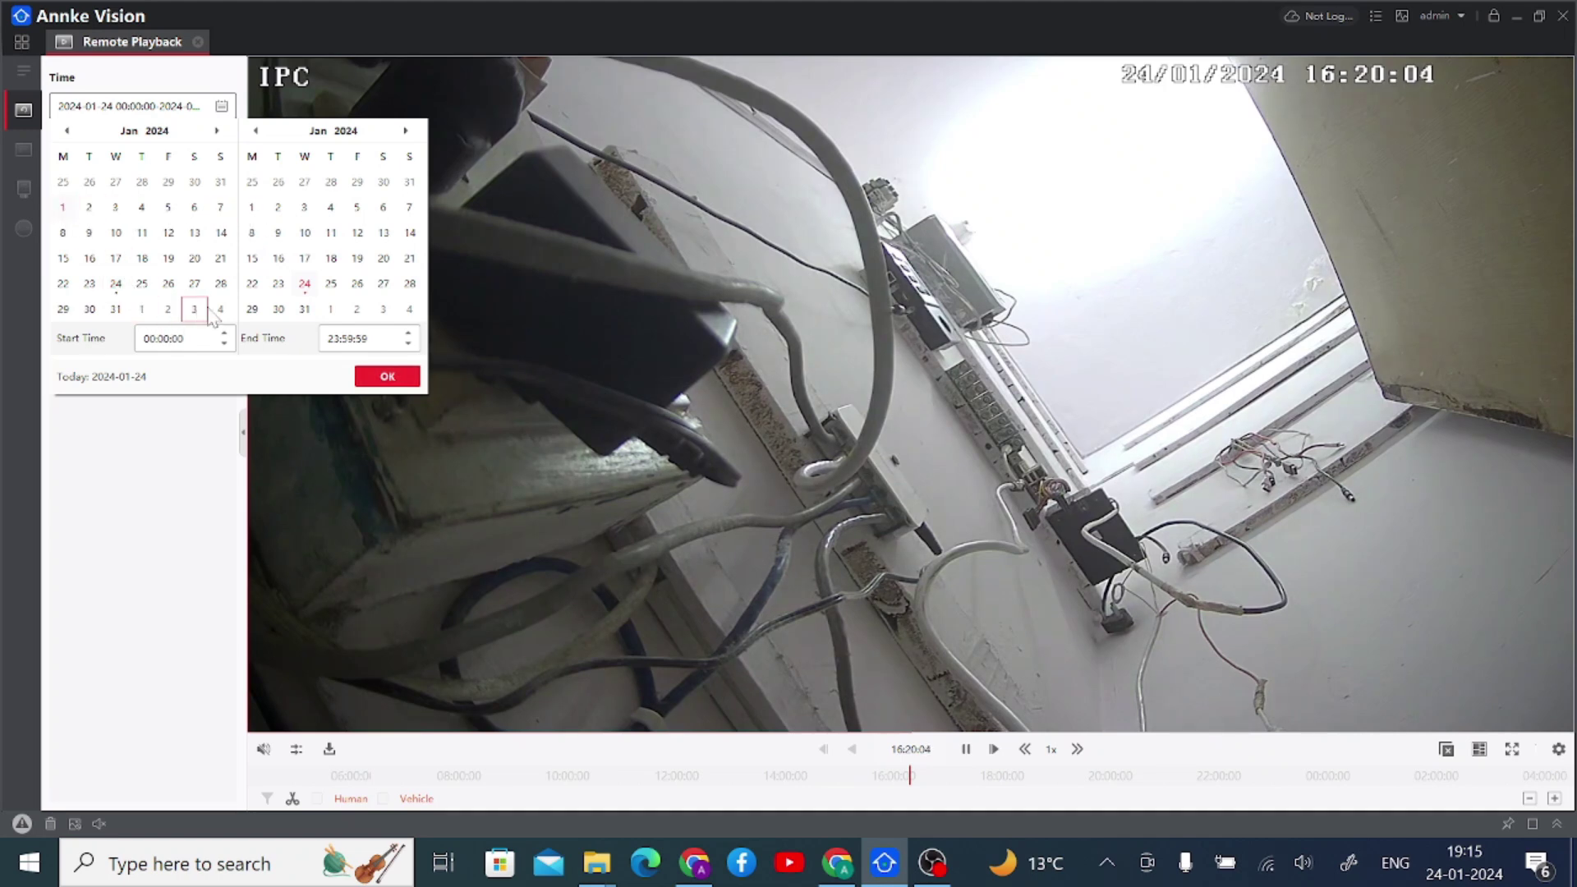
pyautogui.click(255, 211)
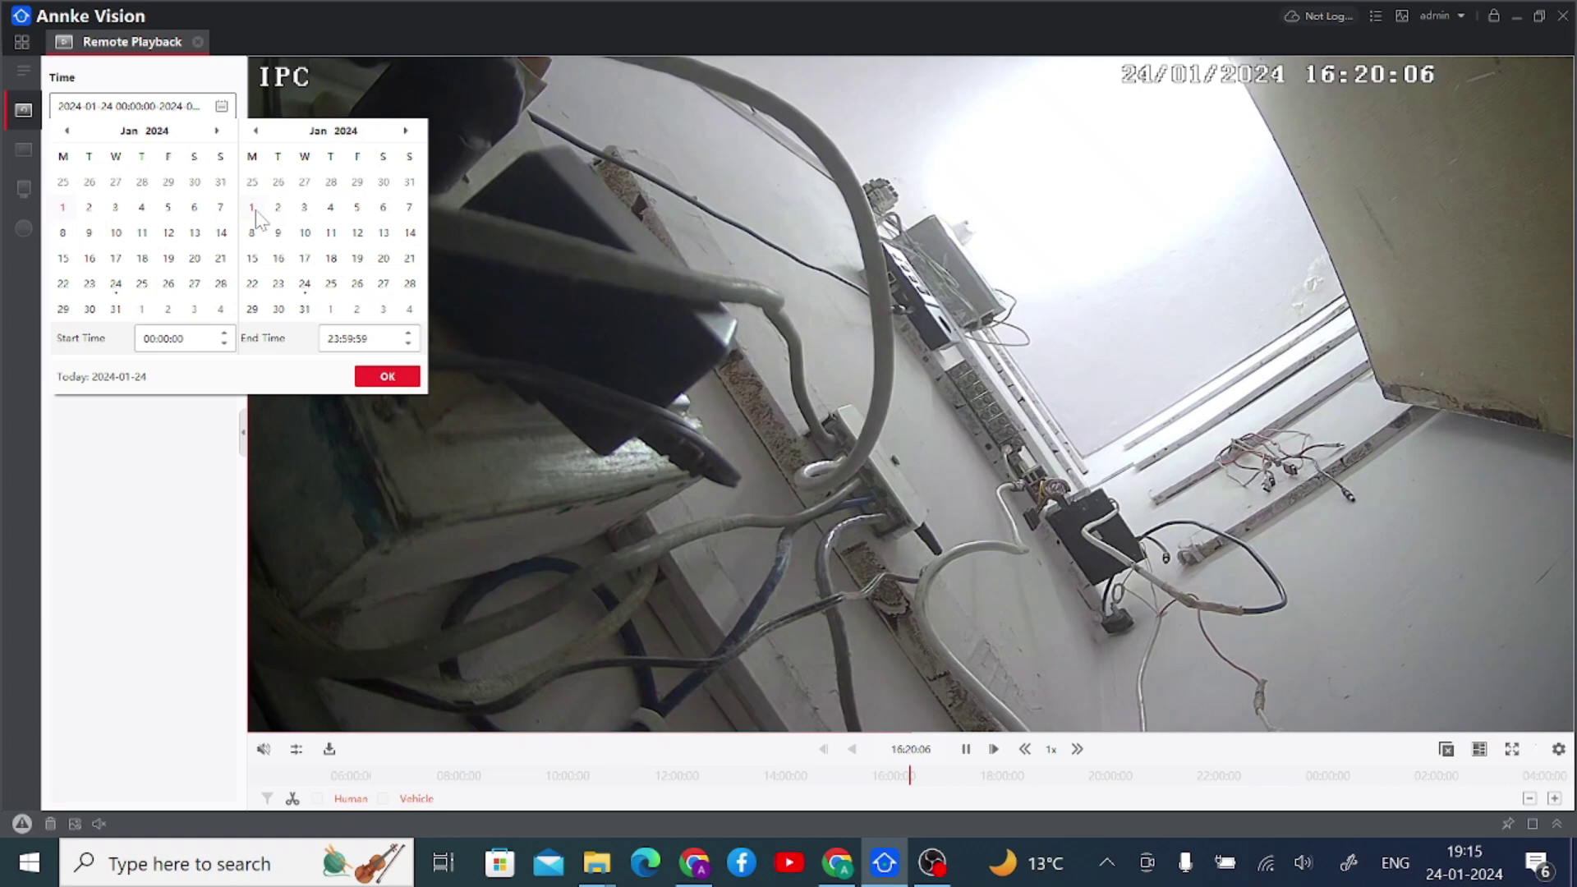
pyautogui.click(363, 377)
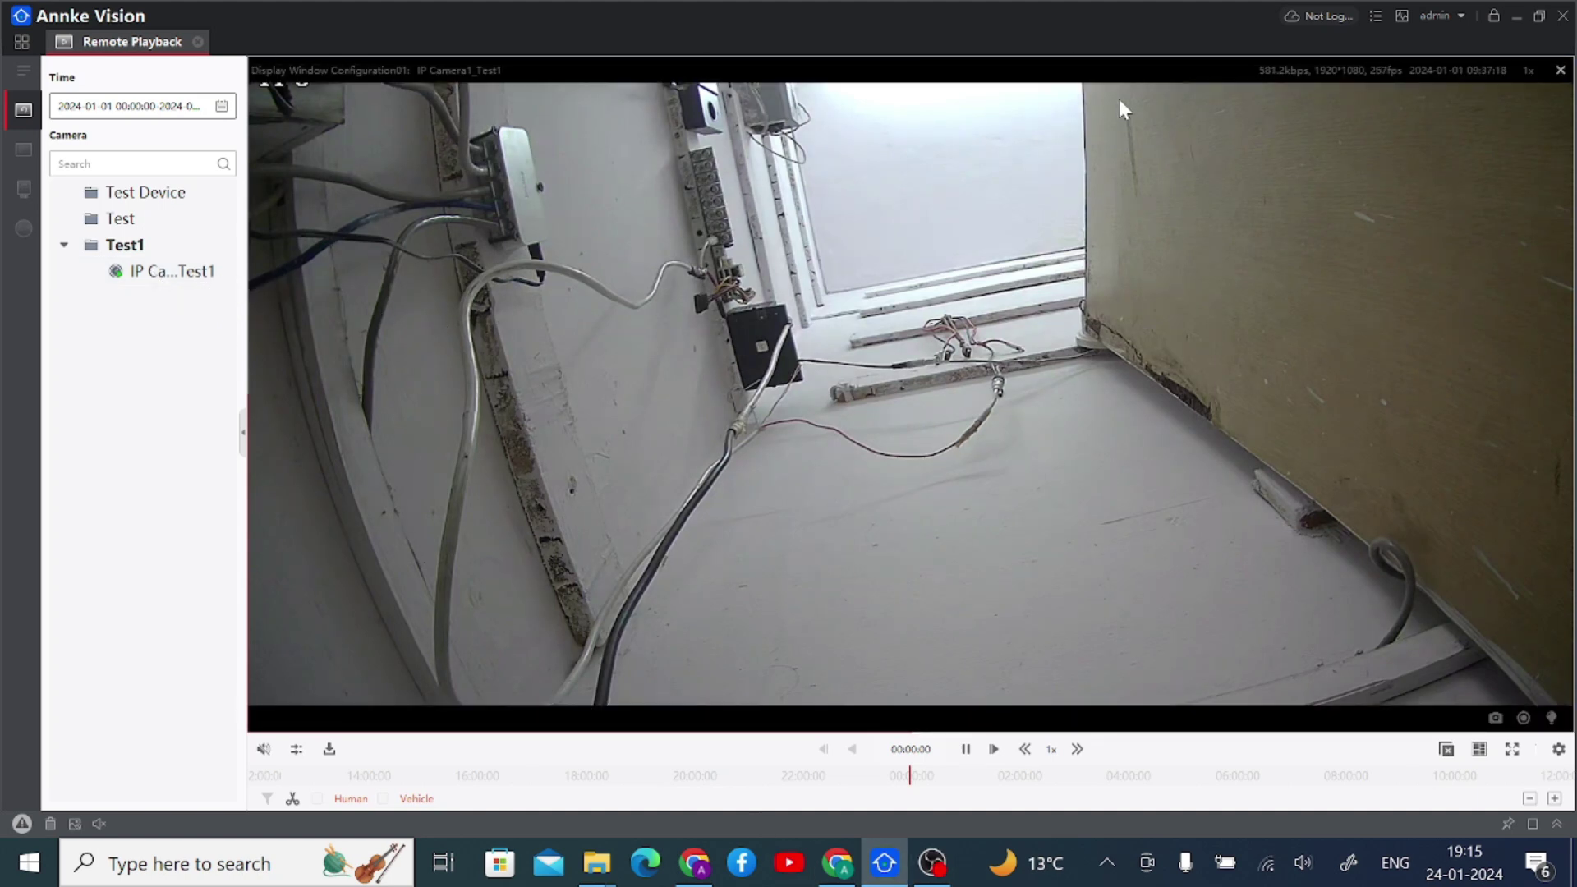
# - Load the camera recording and set the search window to 14:00:00–14:02:00 on 2024-01-01
pyautogui.click(1153, 271)
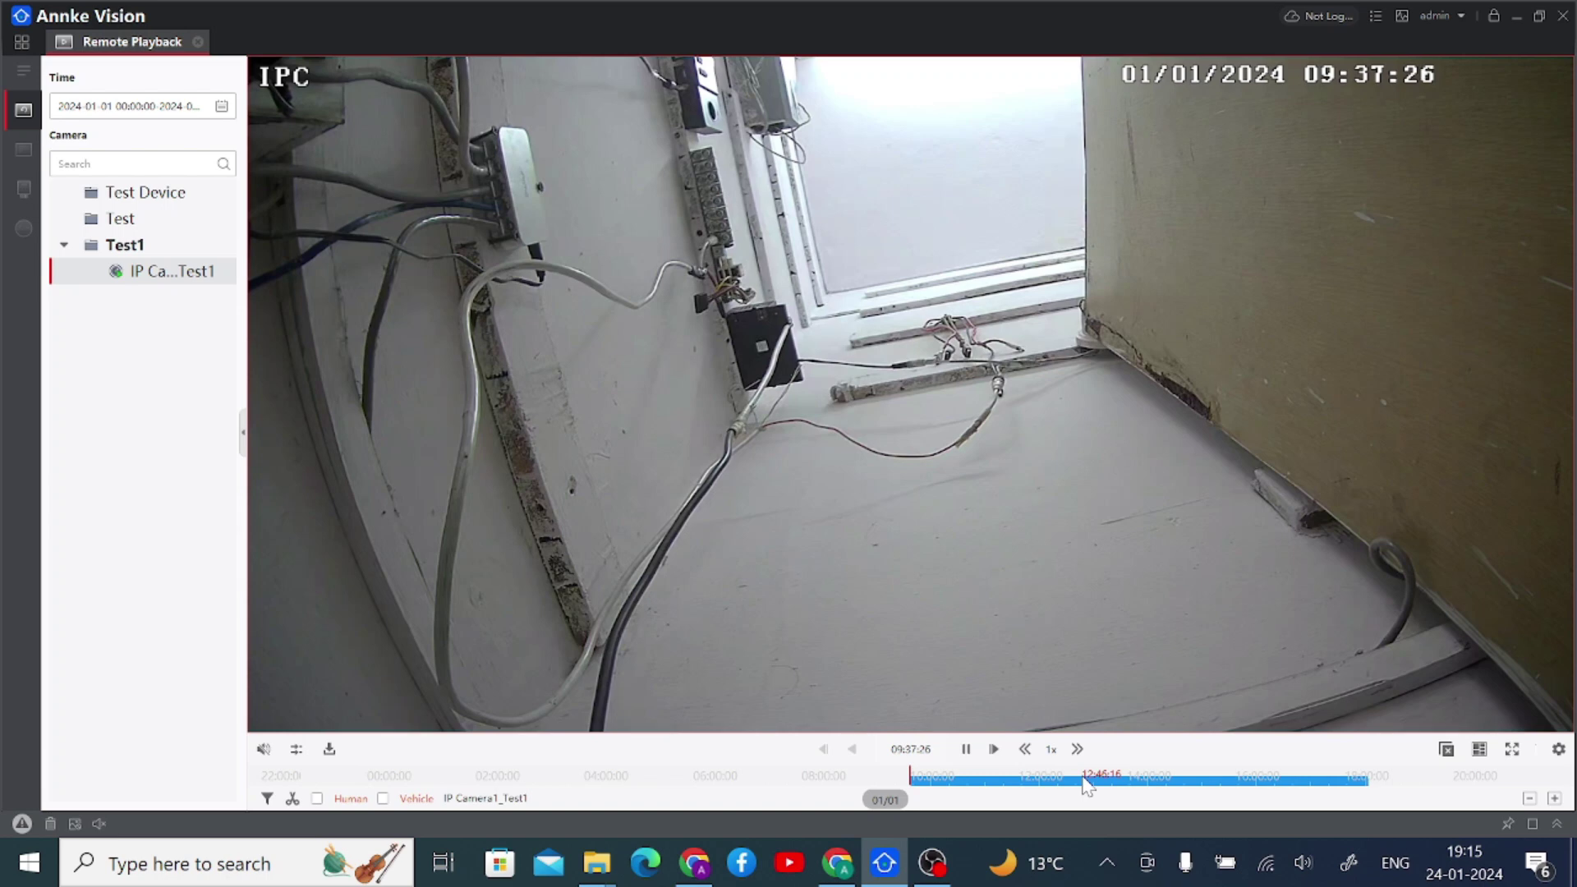
pyautogui.click(223, 106)
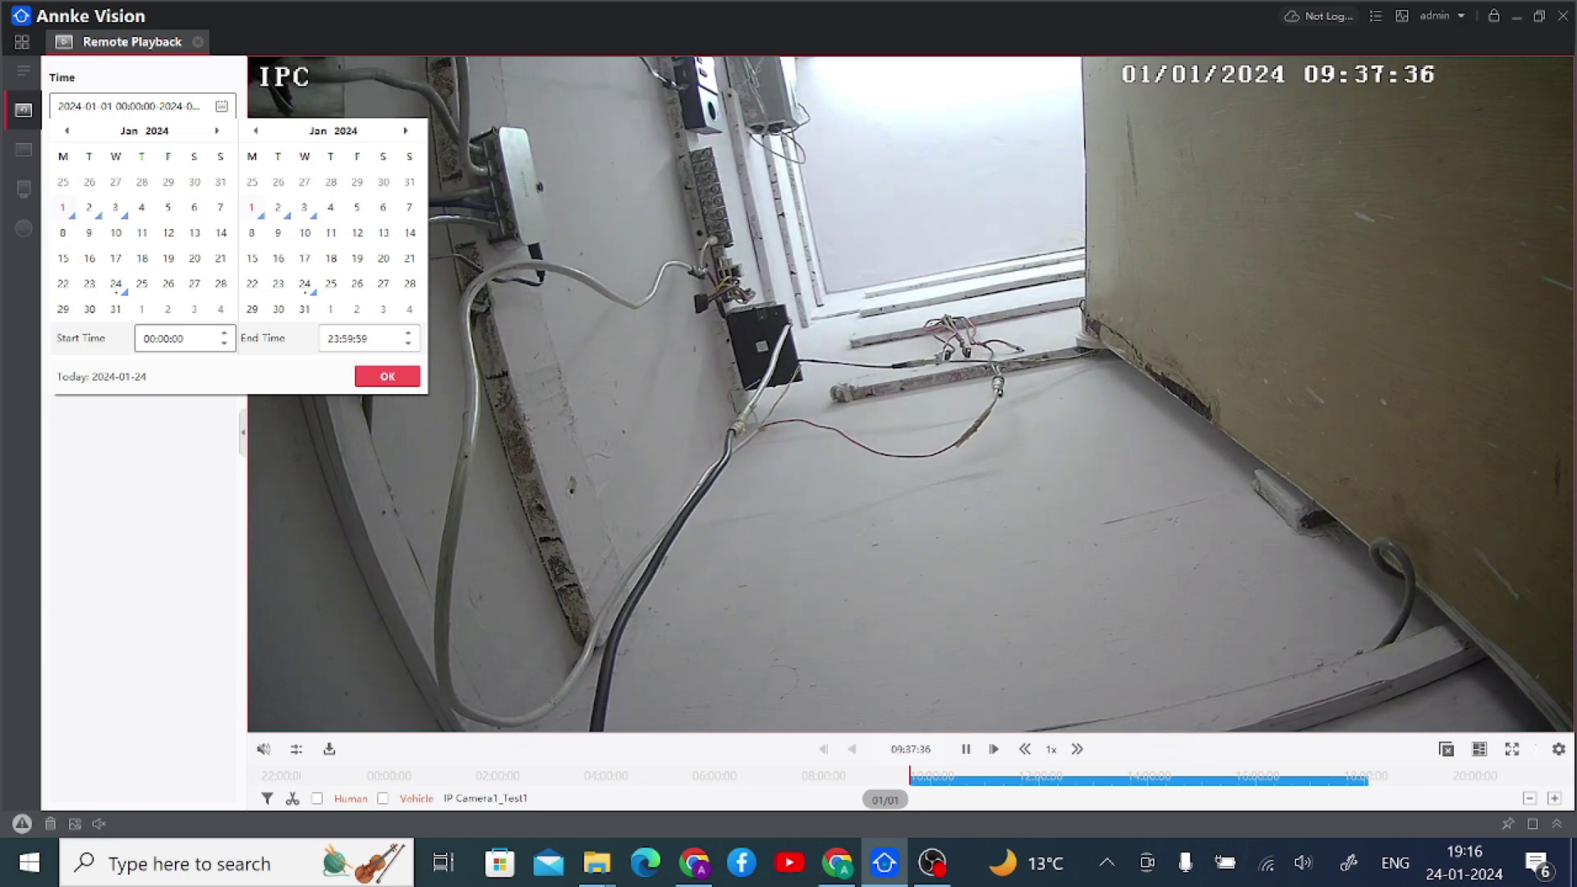
pyautogui.click(146, 338)
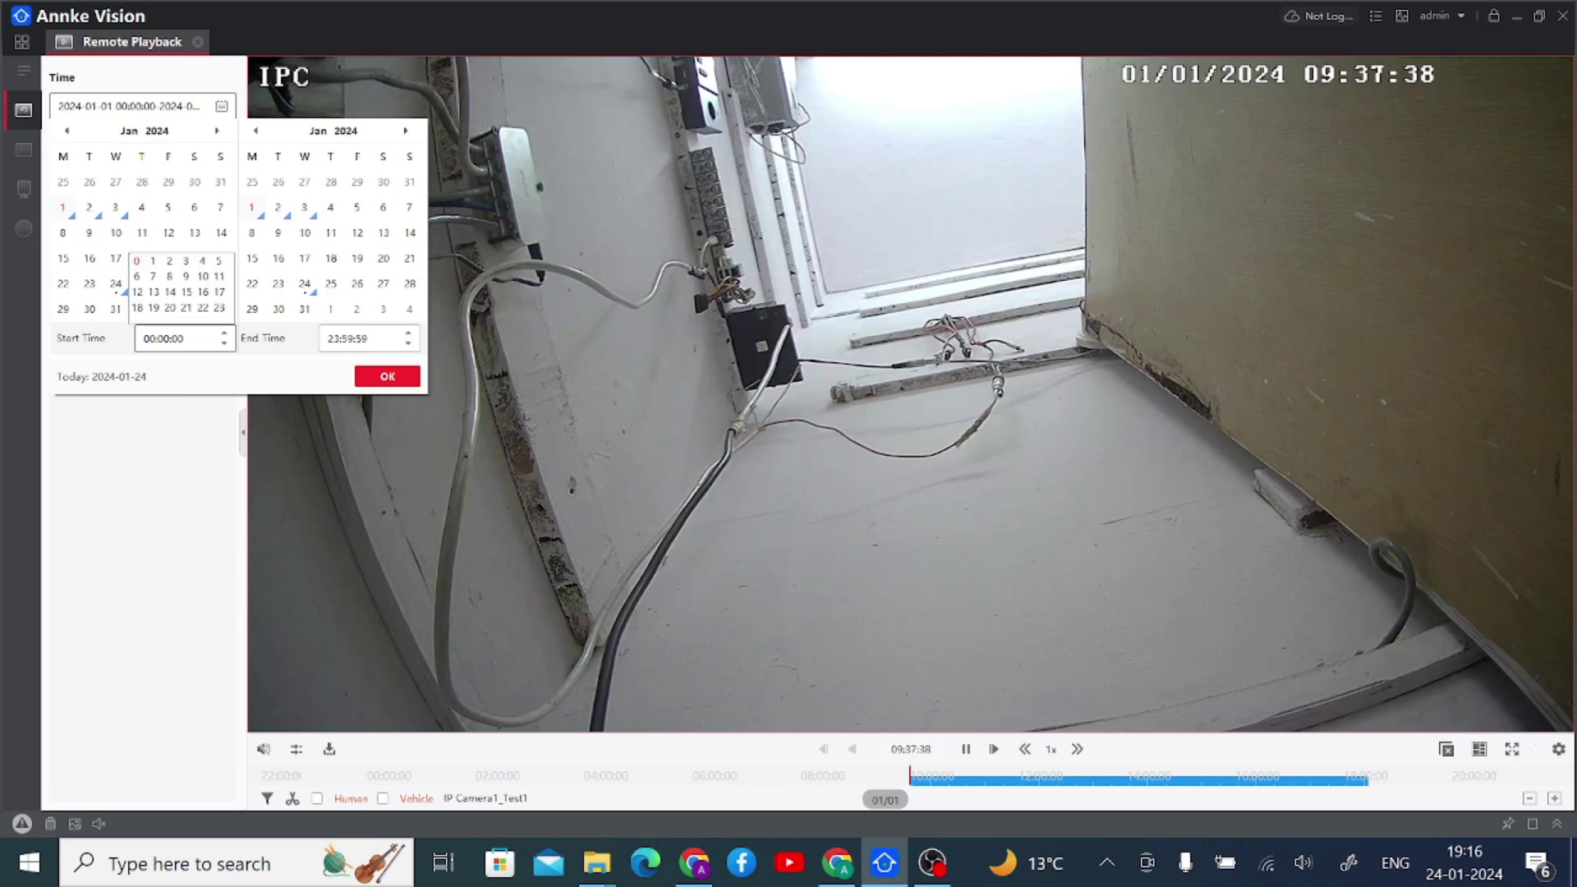
pyautogui.write('14')
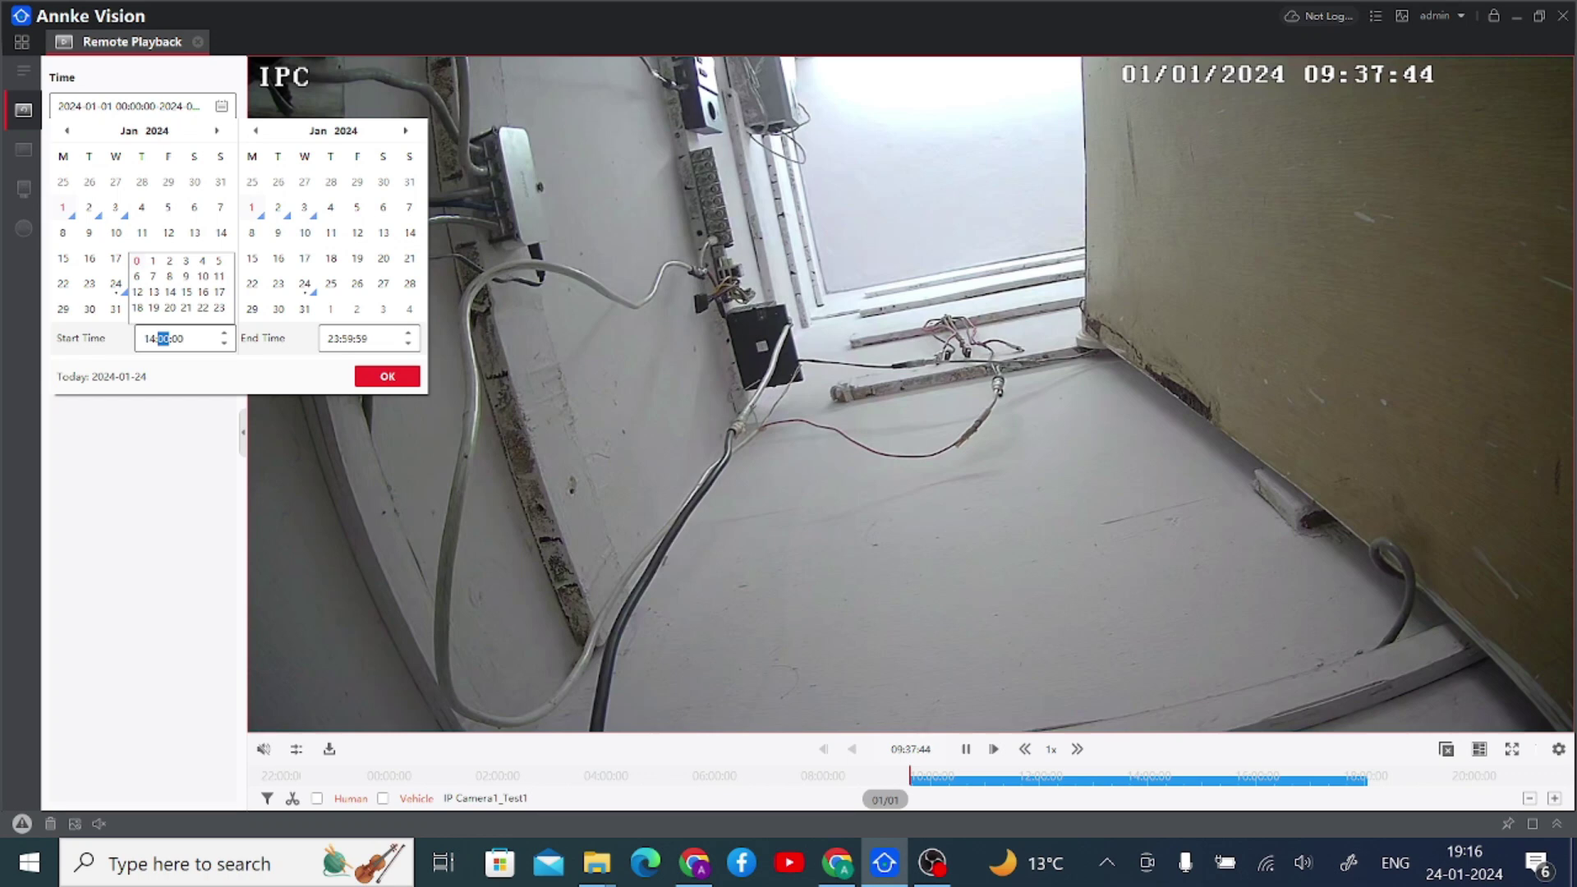
pyautogui.click(330, 338)
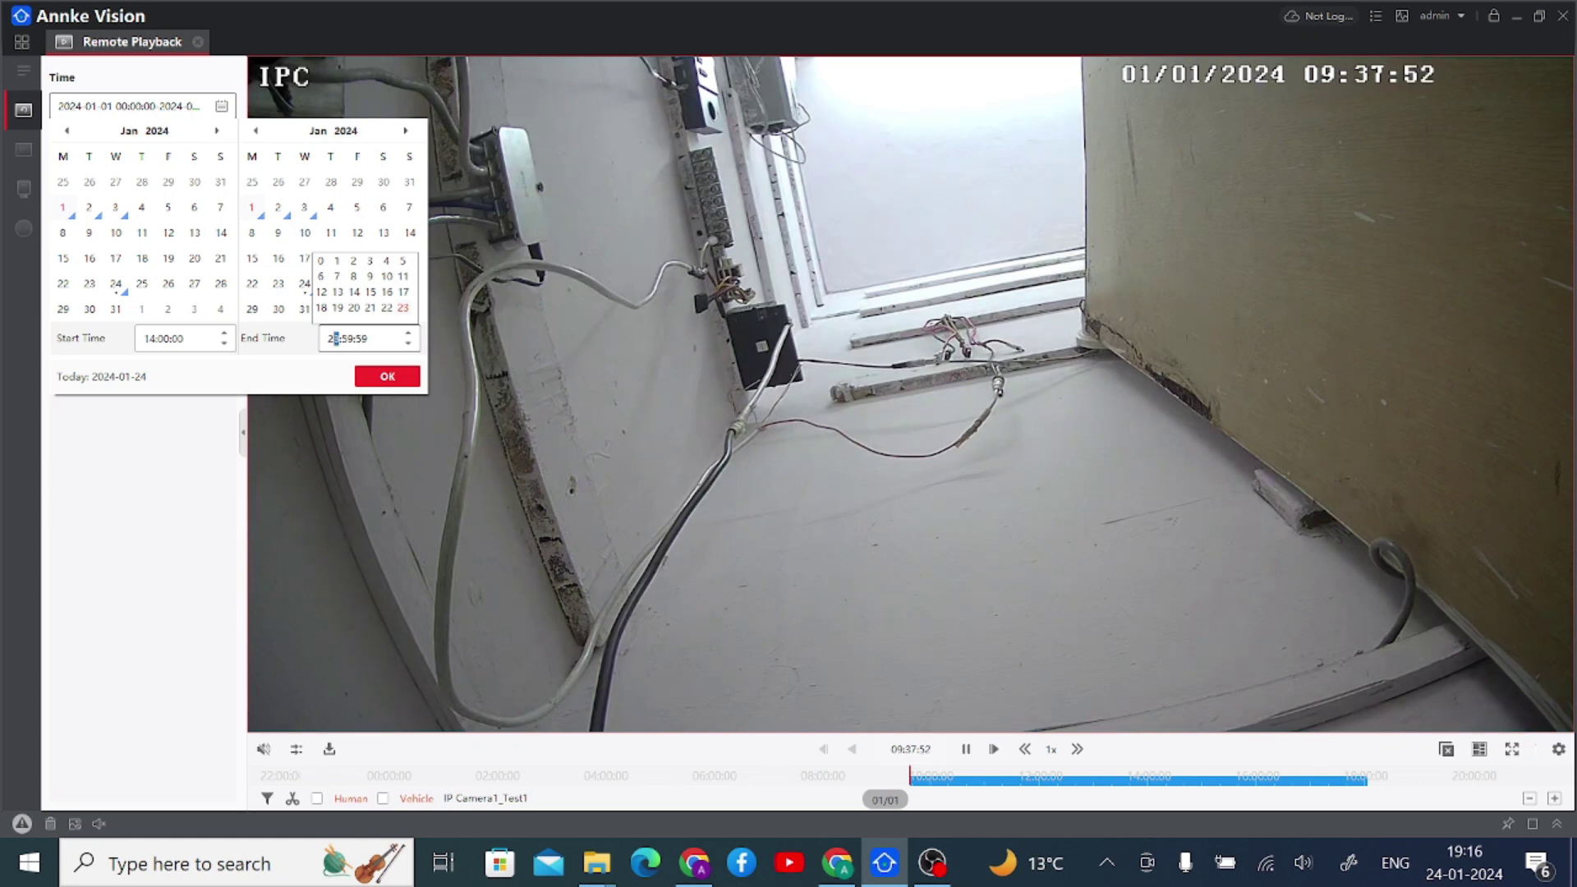
pyautogui.write('14:02:00')
pyautogui.click(378, 379)
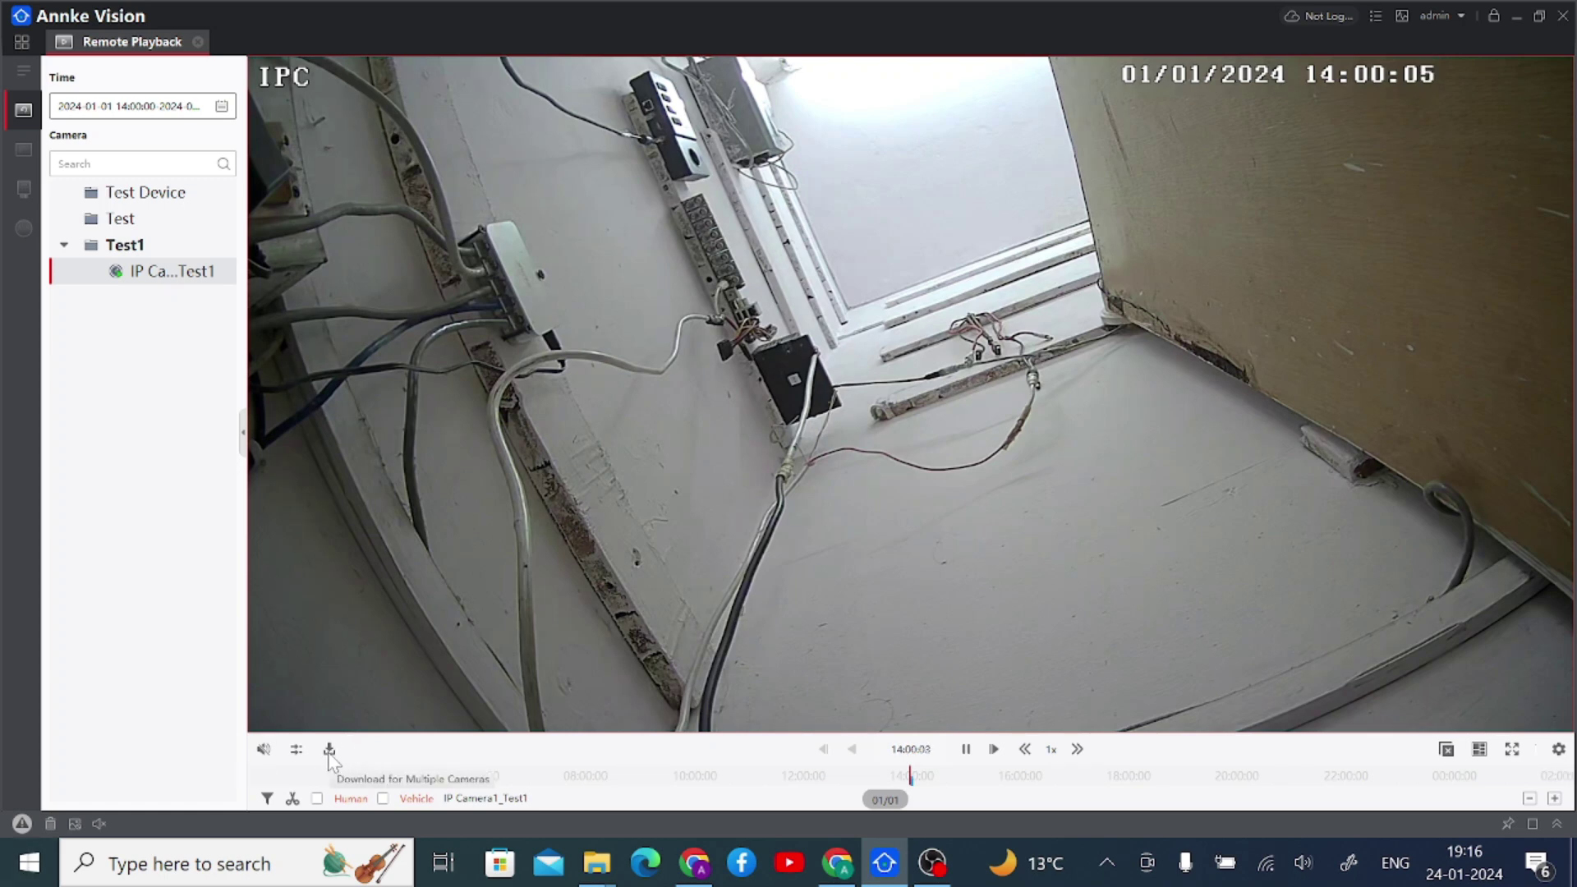
# - Download IP Camera1's 6.10 MB 14:00–14:02 clip, then close the download panel
pyautogui.click(329, 749)
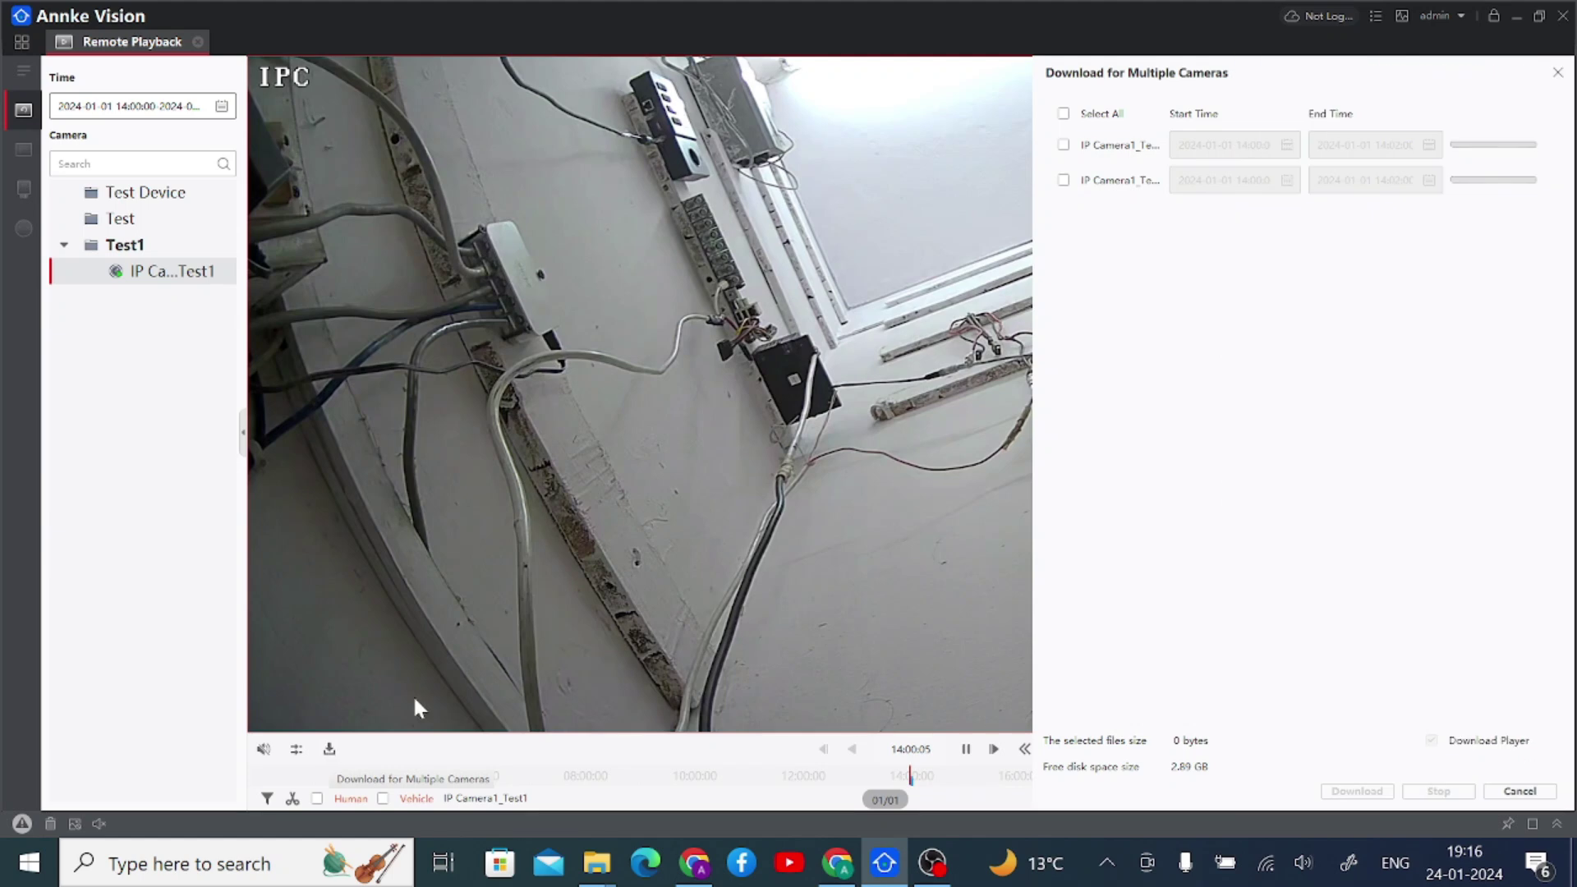
pyautogui.click(1063, 180)
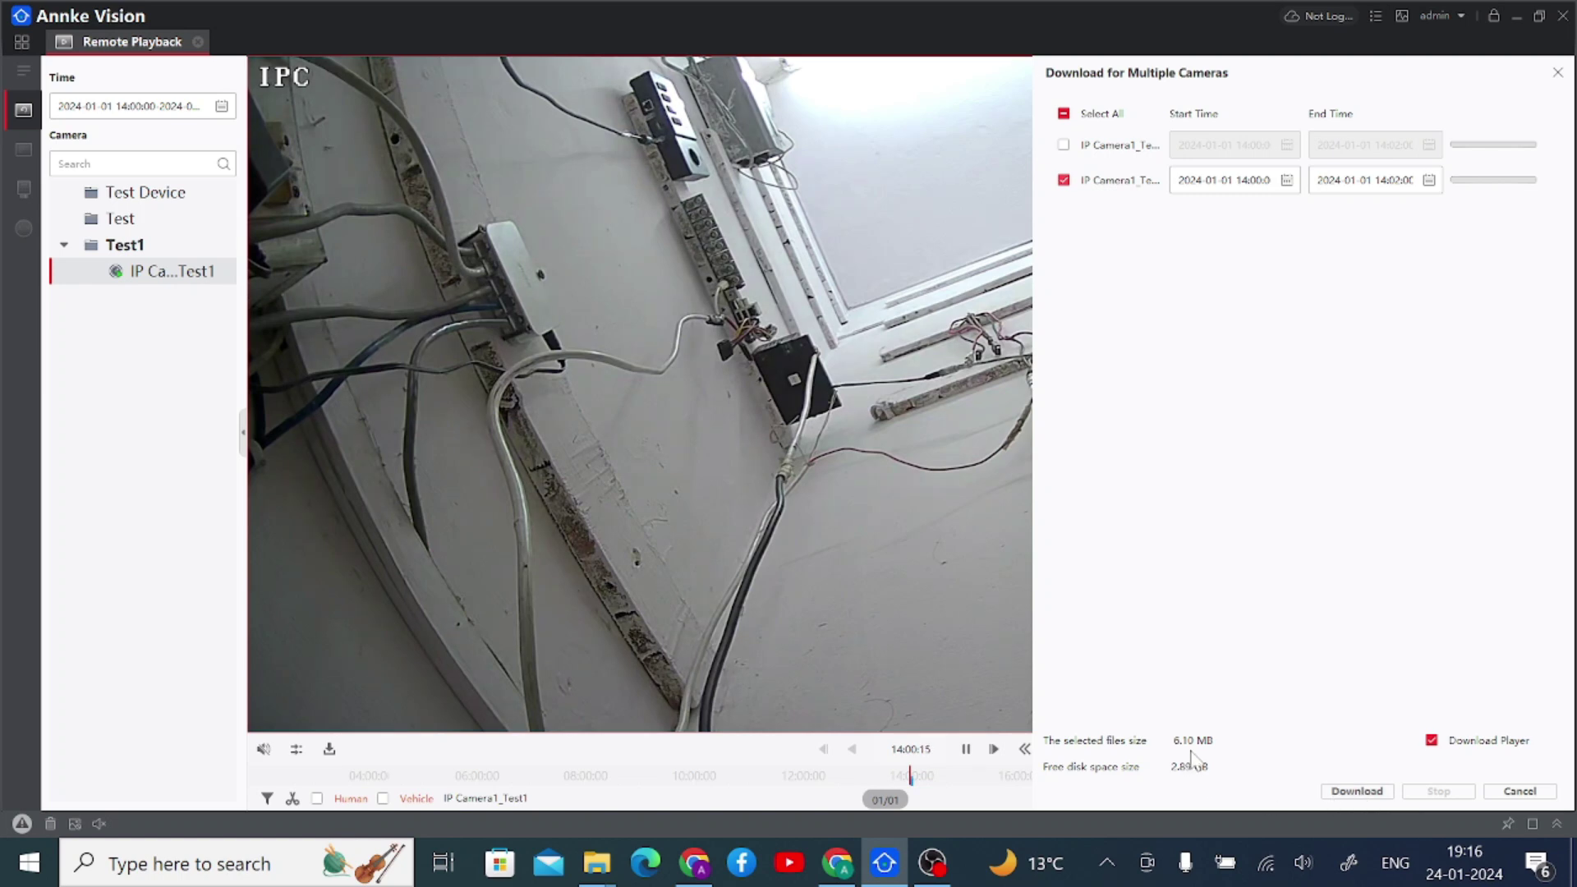
pyautogui.click(1360, 793)
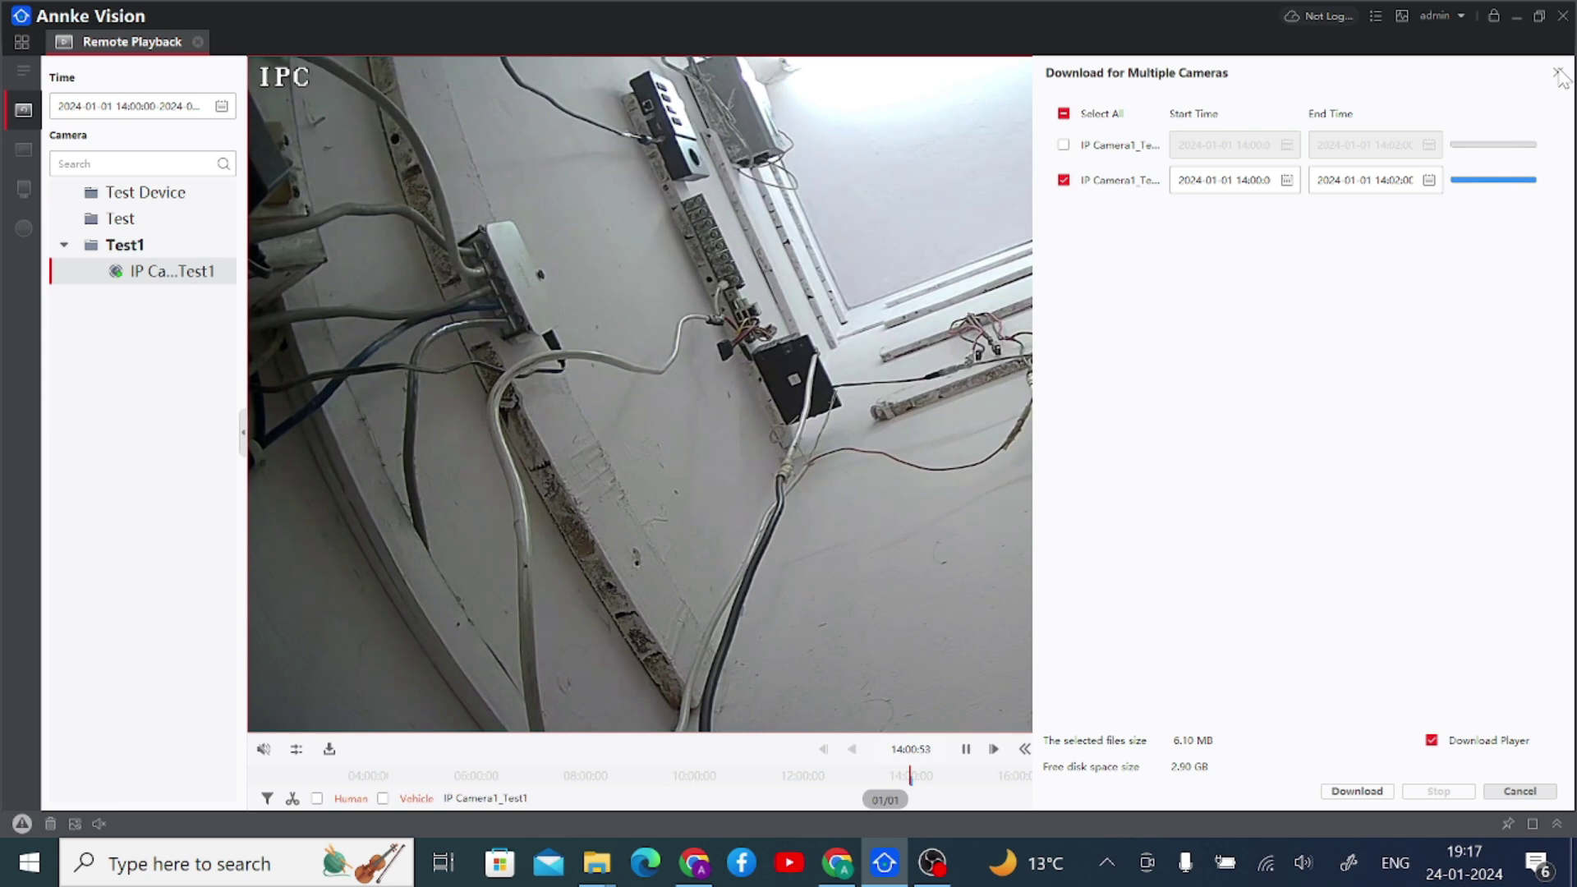
pyautogui.click(1558, 73)
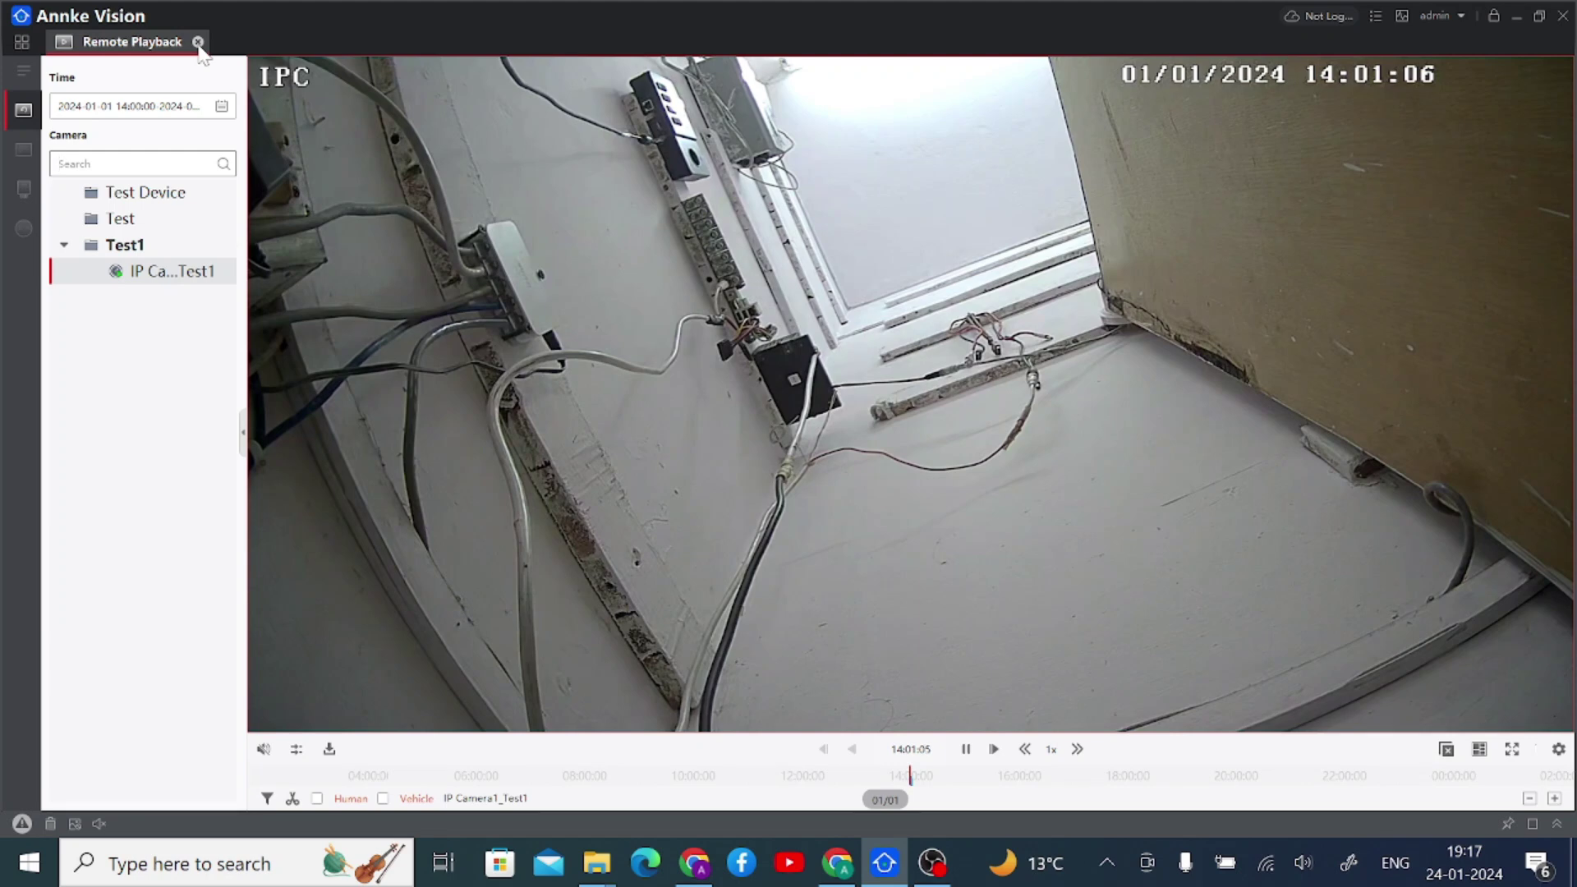
pyautogui.click(1560, 760)
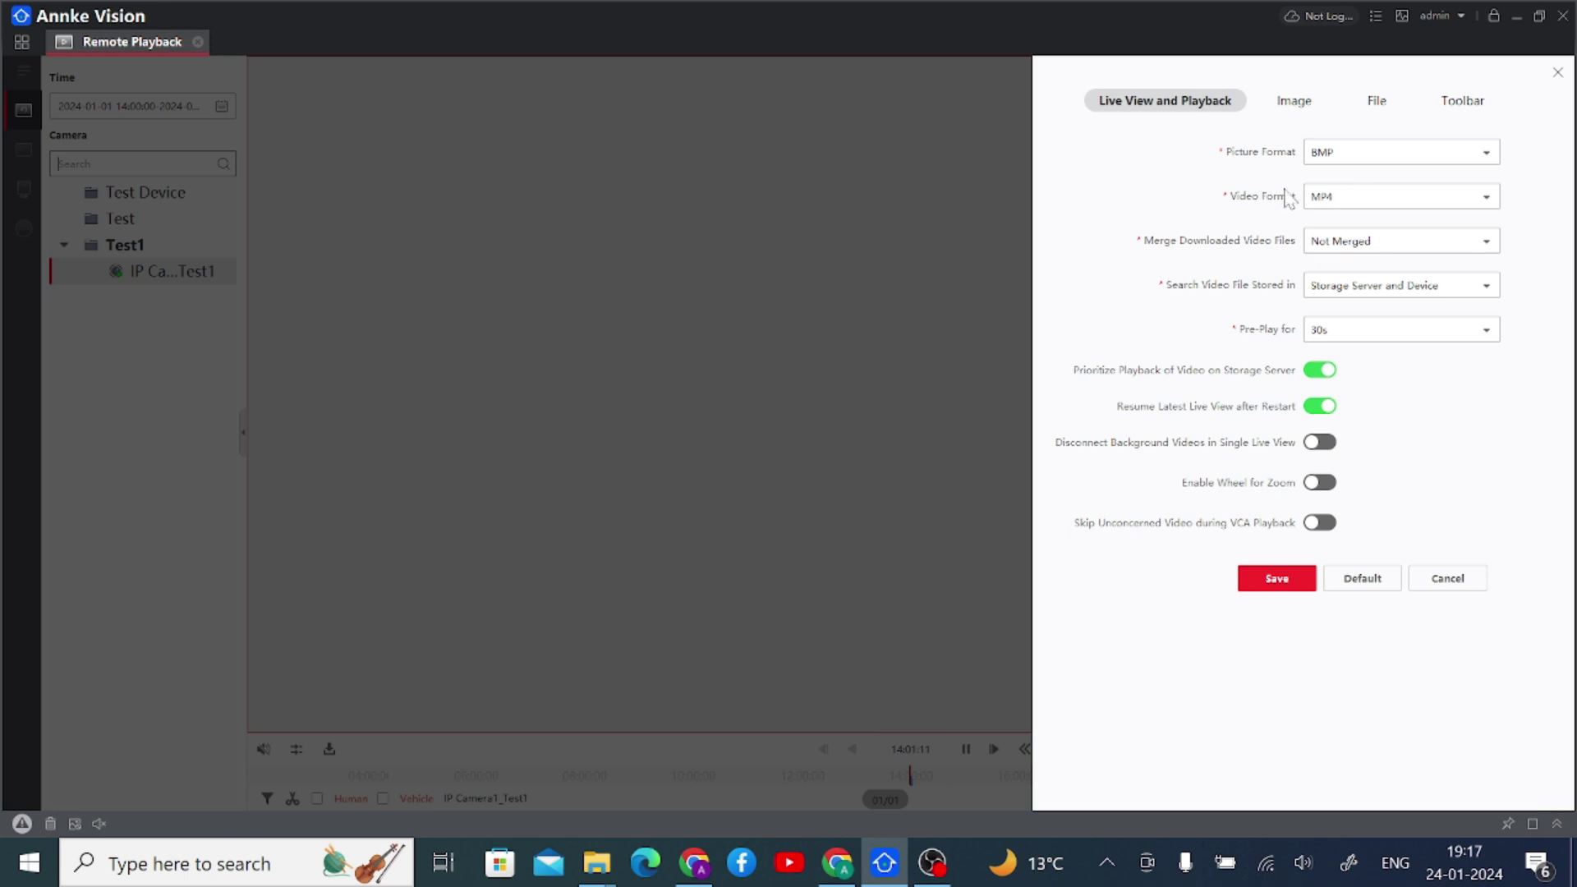
pyautogui.click(1320, 201)
pyautogui.click(1339, 224)
pyautogui.click(1374, 107)
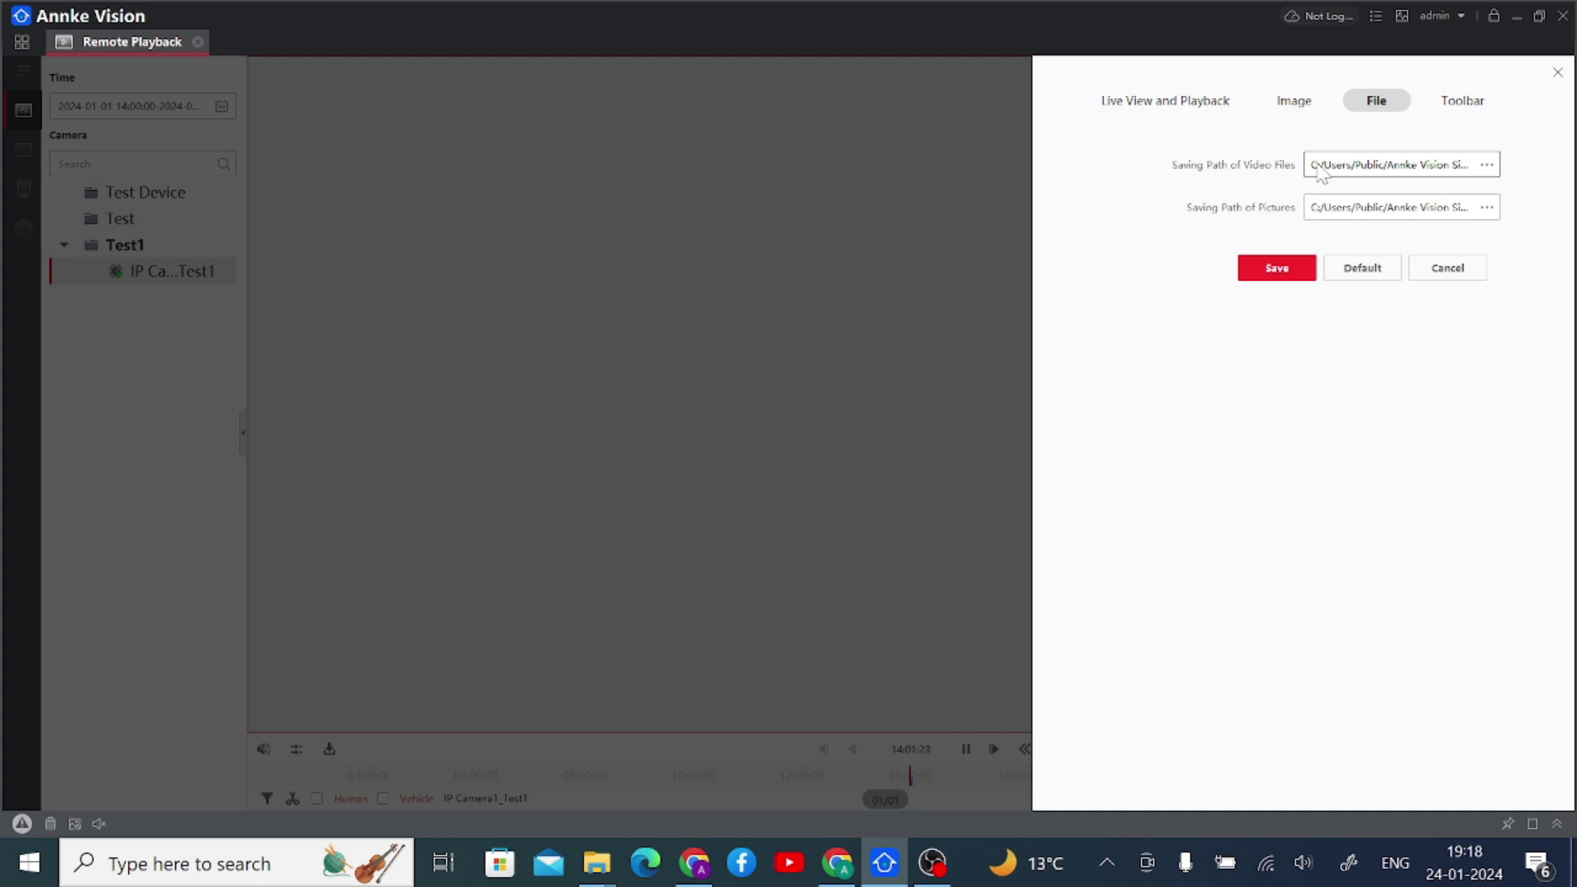
pyautogui.click(1484, 164)
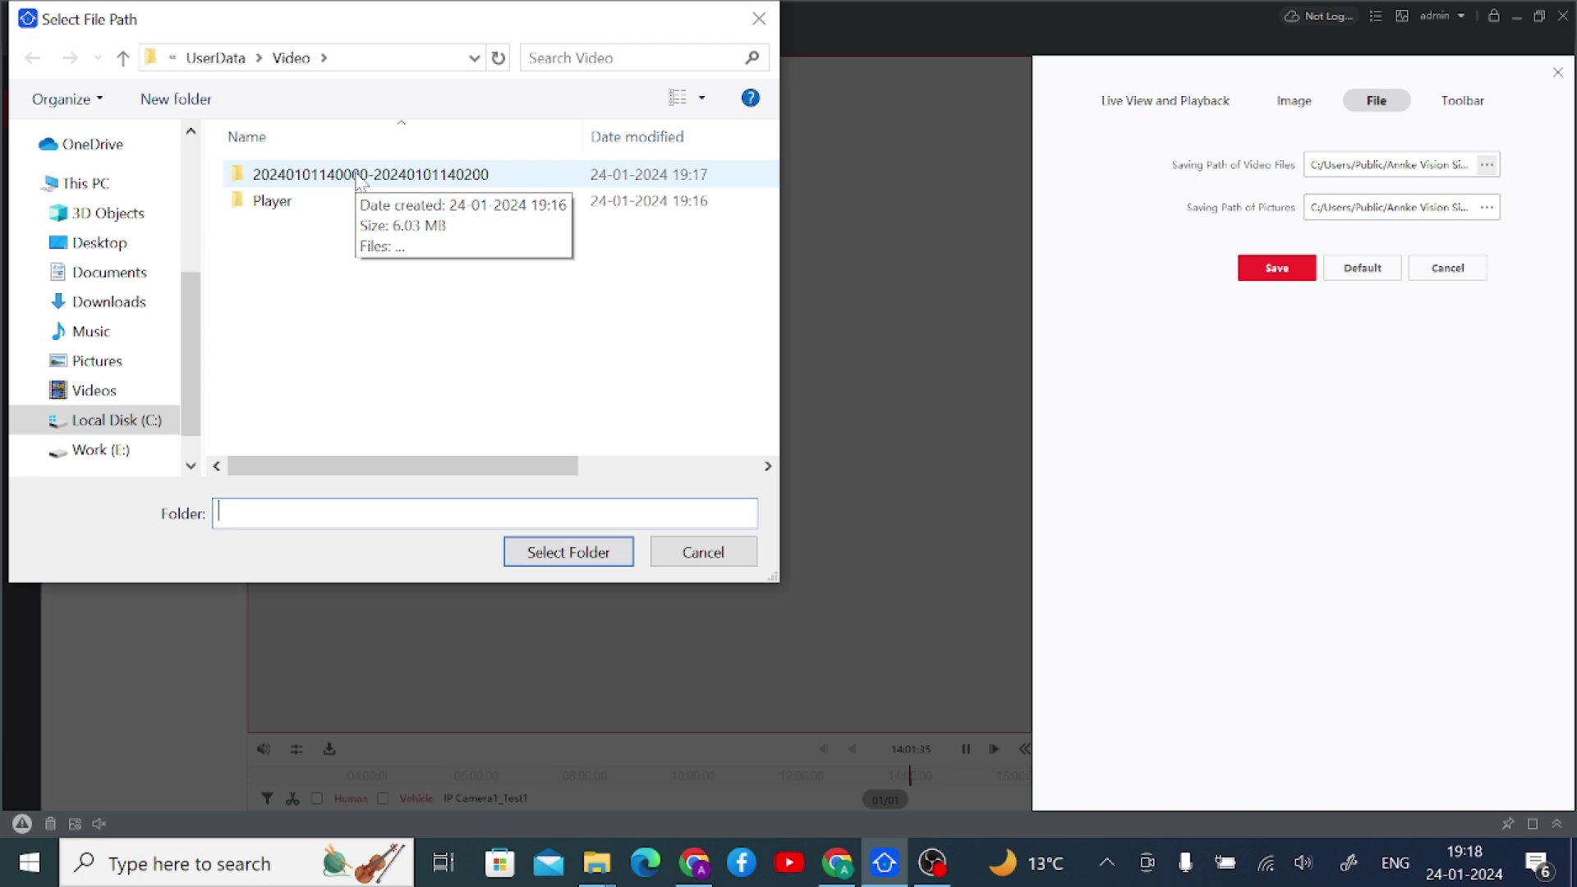
pyautogui.click(759, 18)
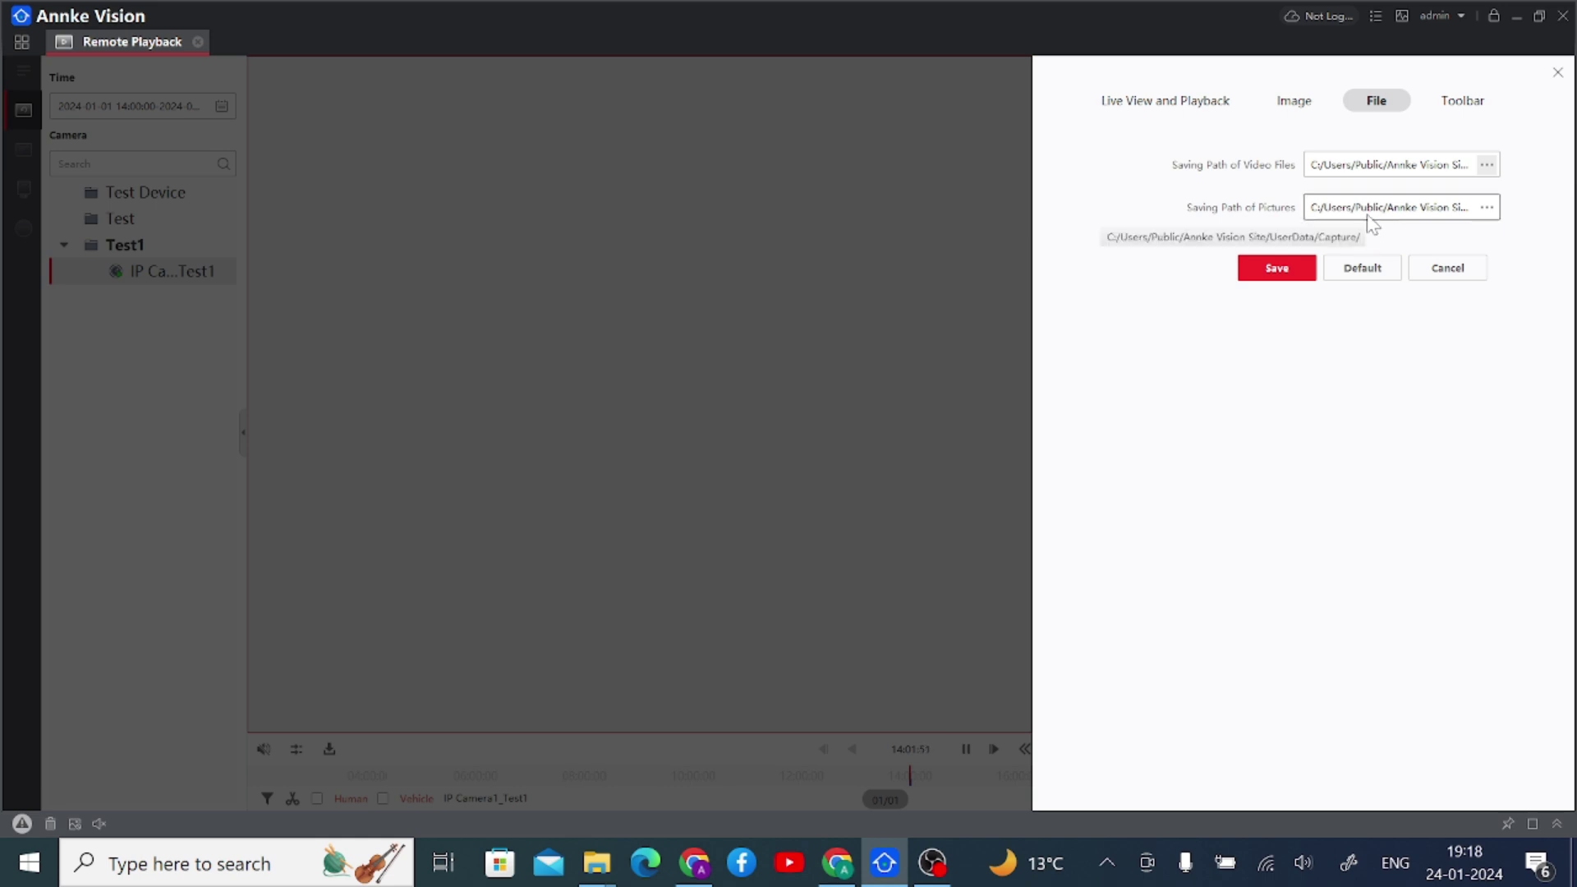
pyautogui.click(1478, 105)
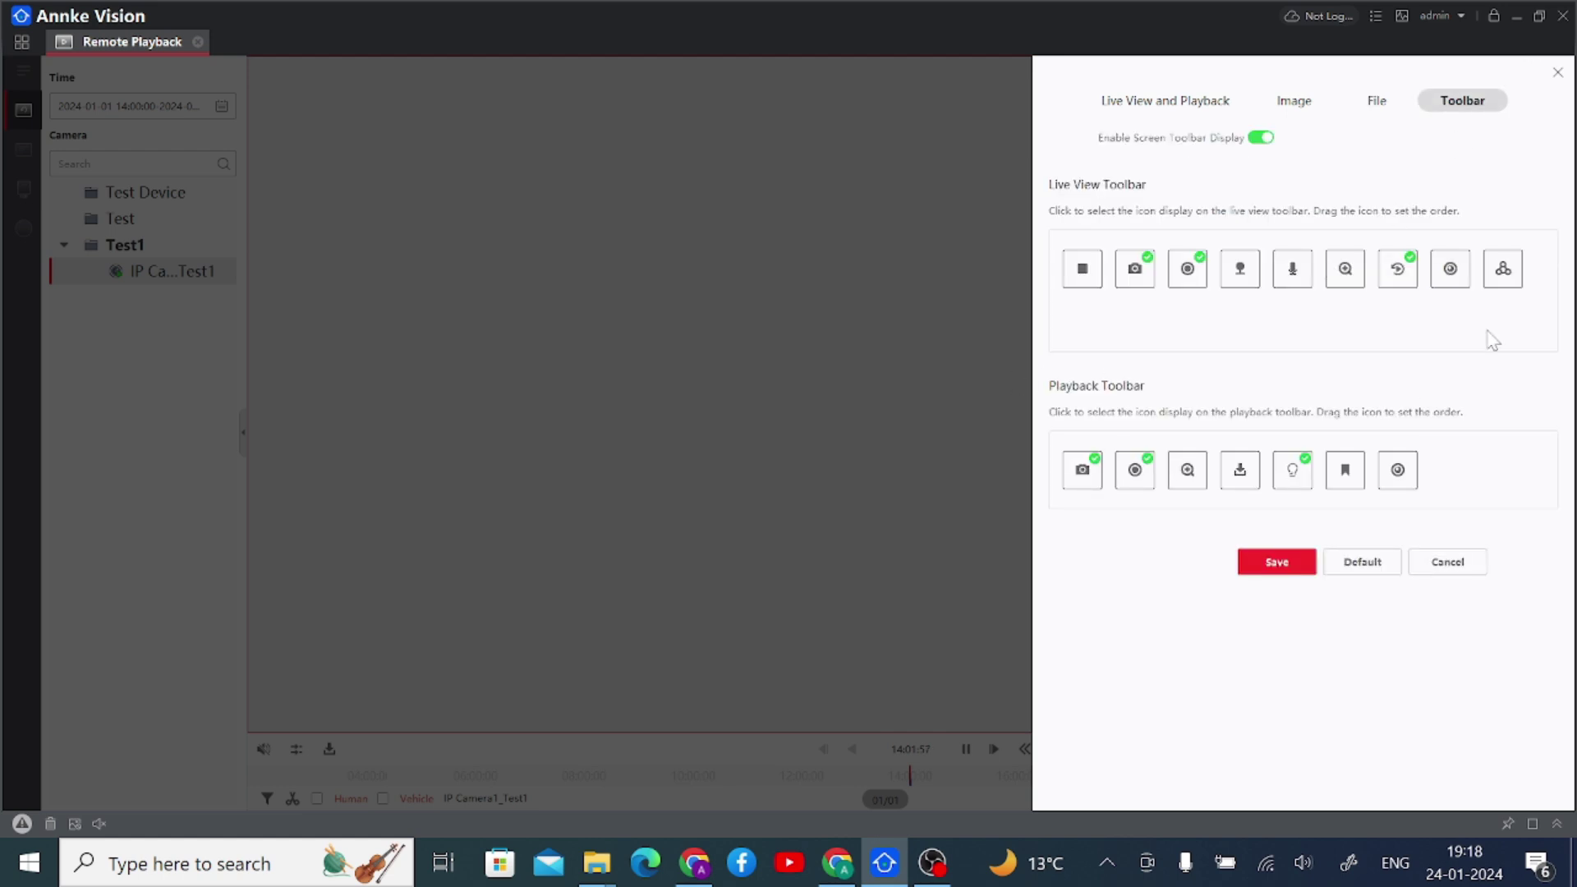
pyautogui.click(1558, 73)
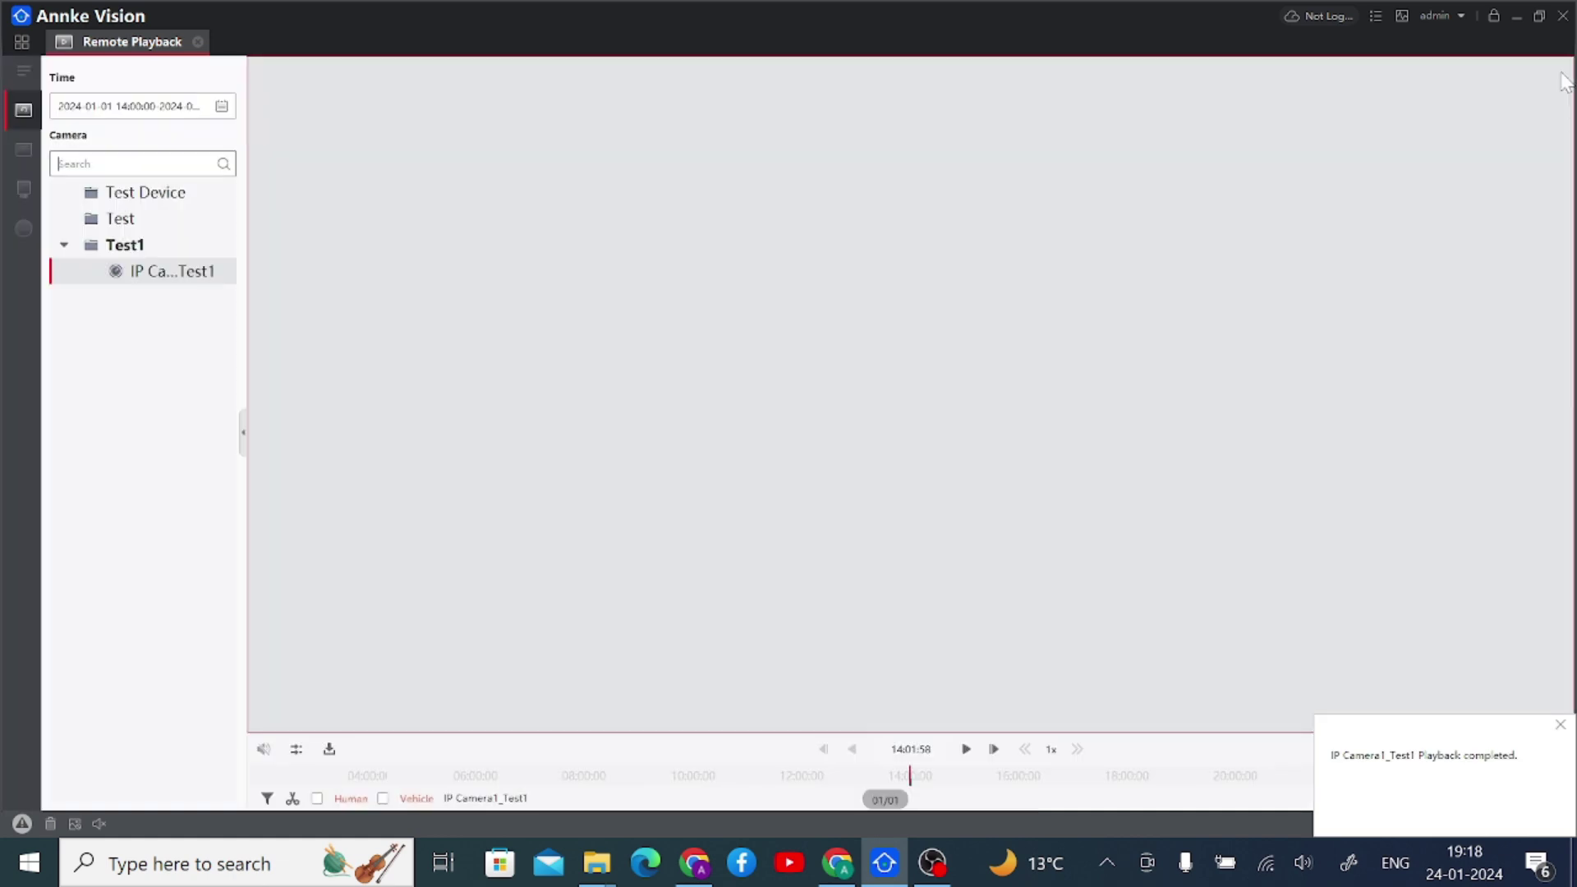
# - Close Remote Playback, briefly view Data Retrieval's Face Retrieval page, then close it
pyautogui.click(197, 42)
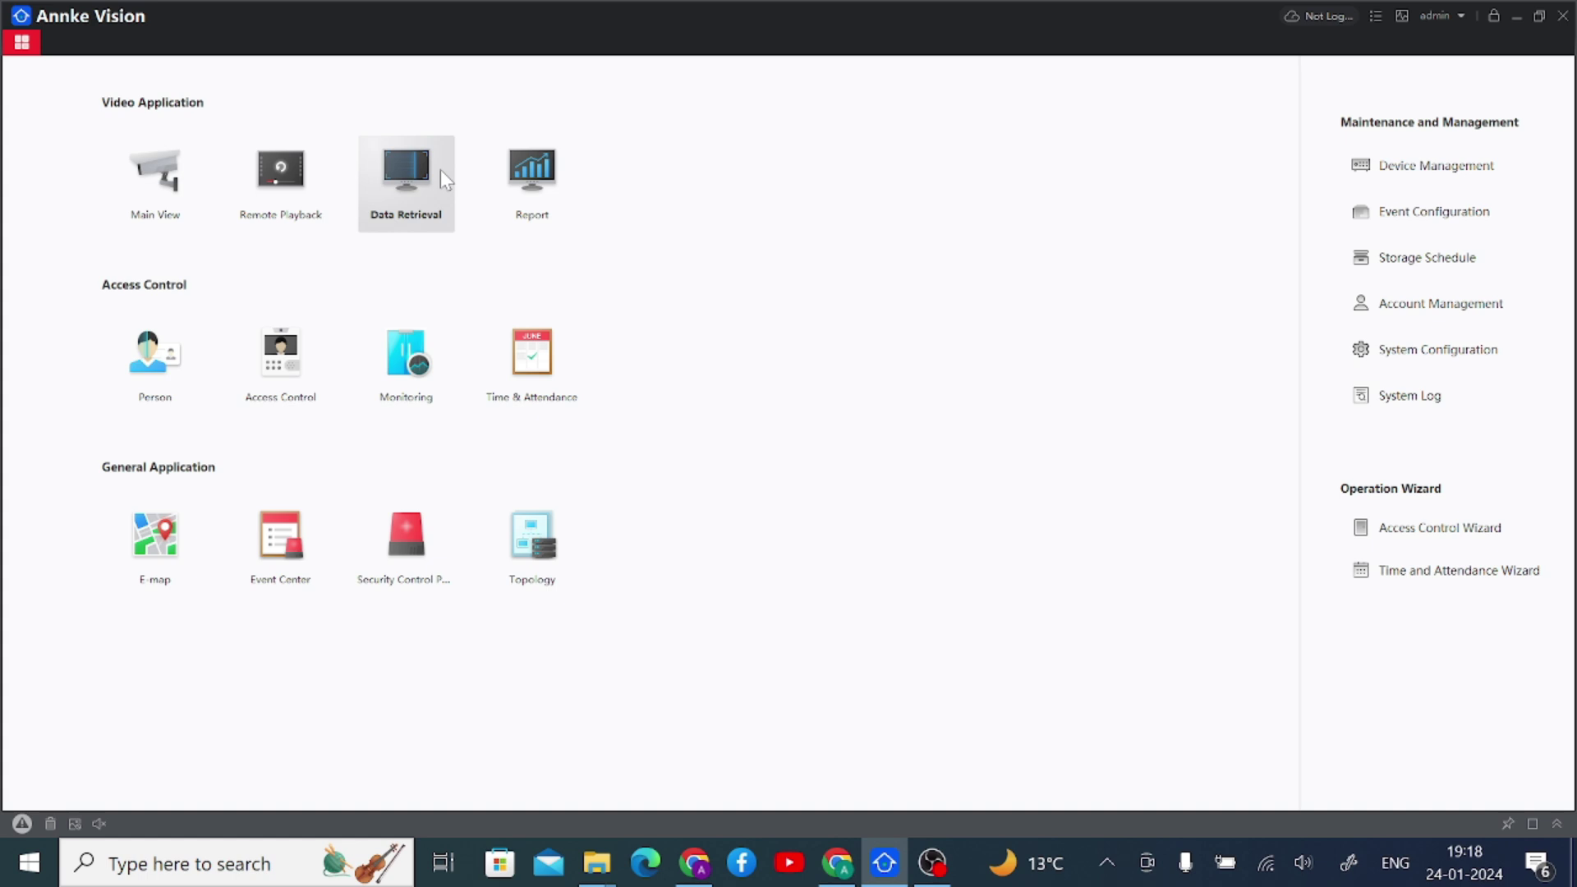
pyautogui.click(385, 184)
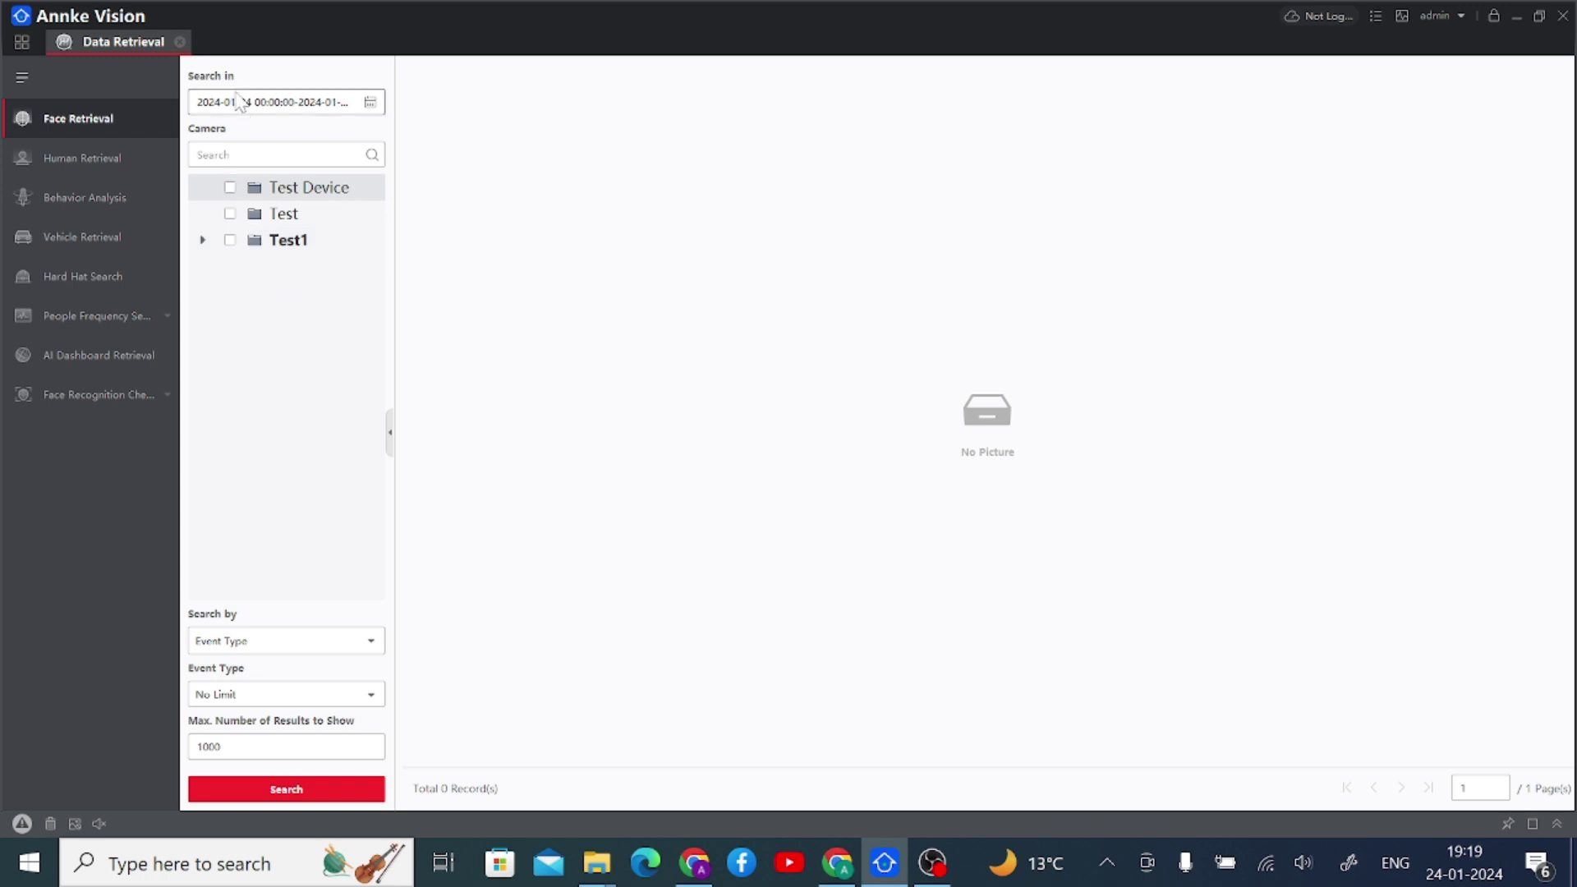
pyautogui.click(179, 41)
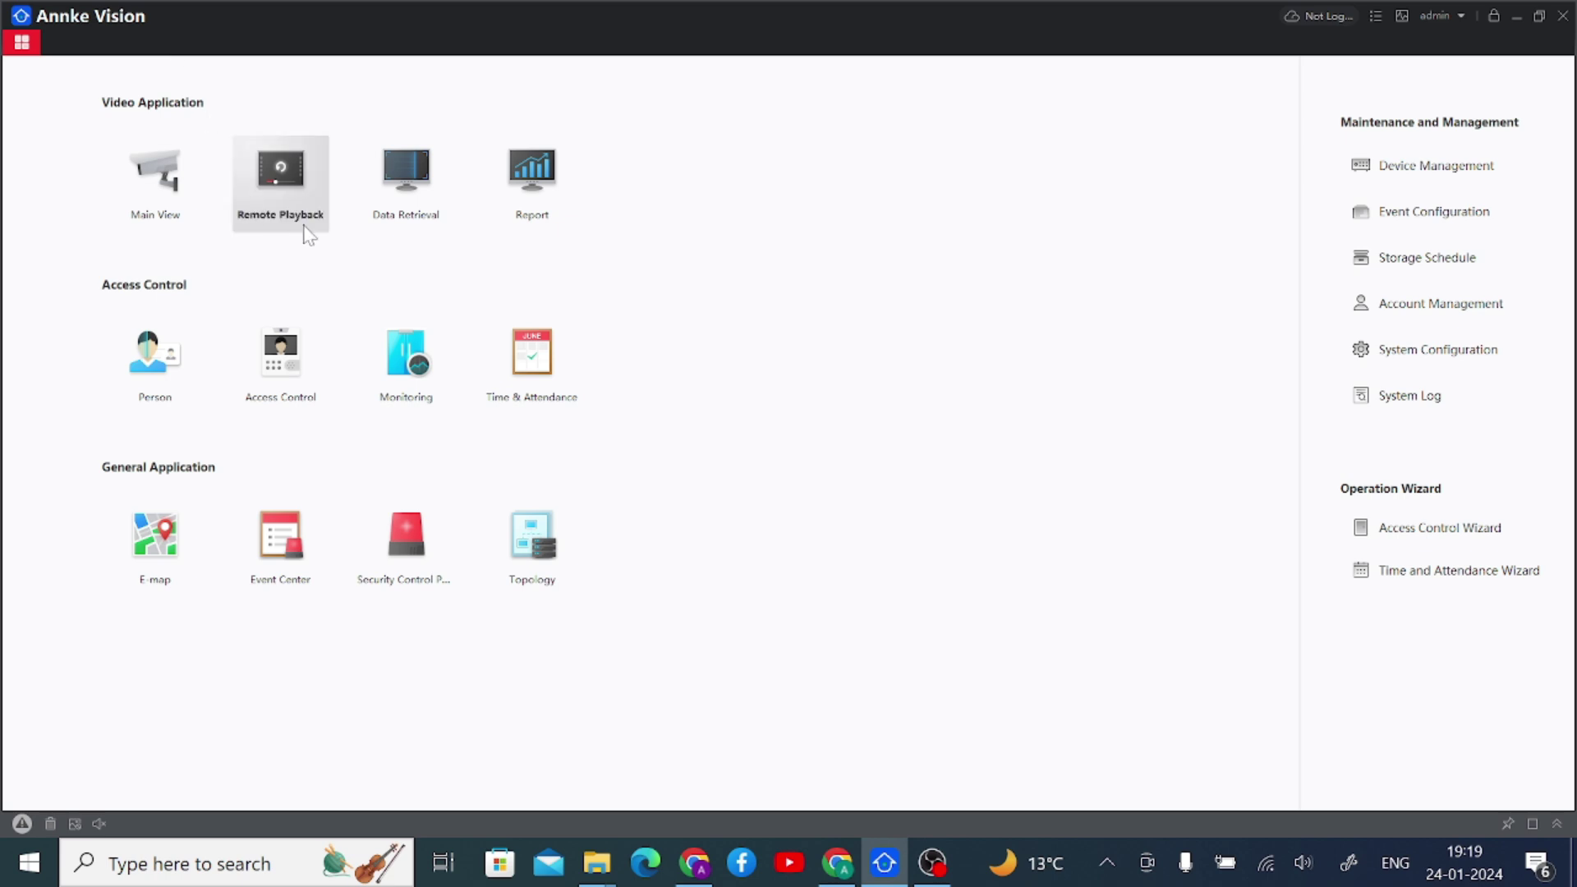
pyautogui.click(504, 192)
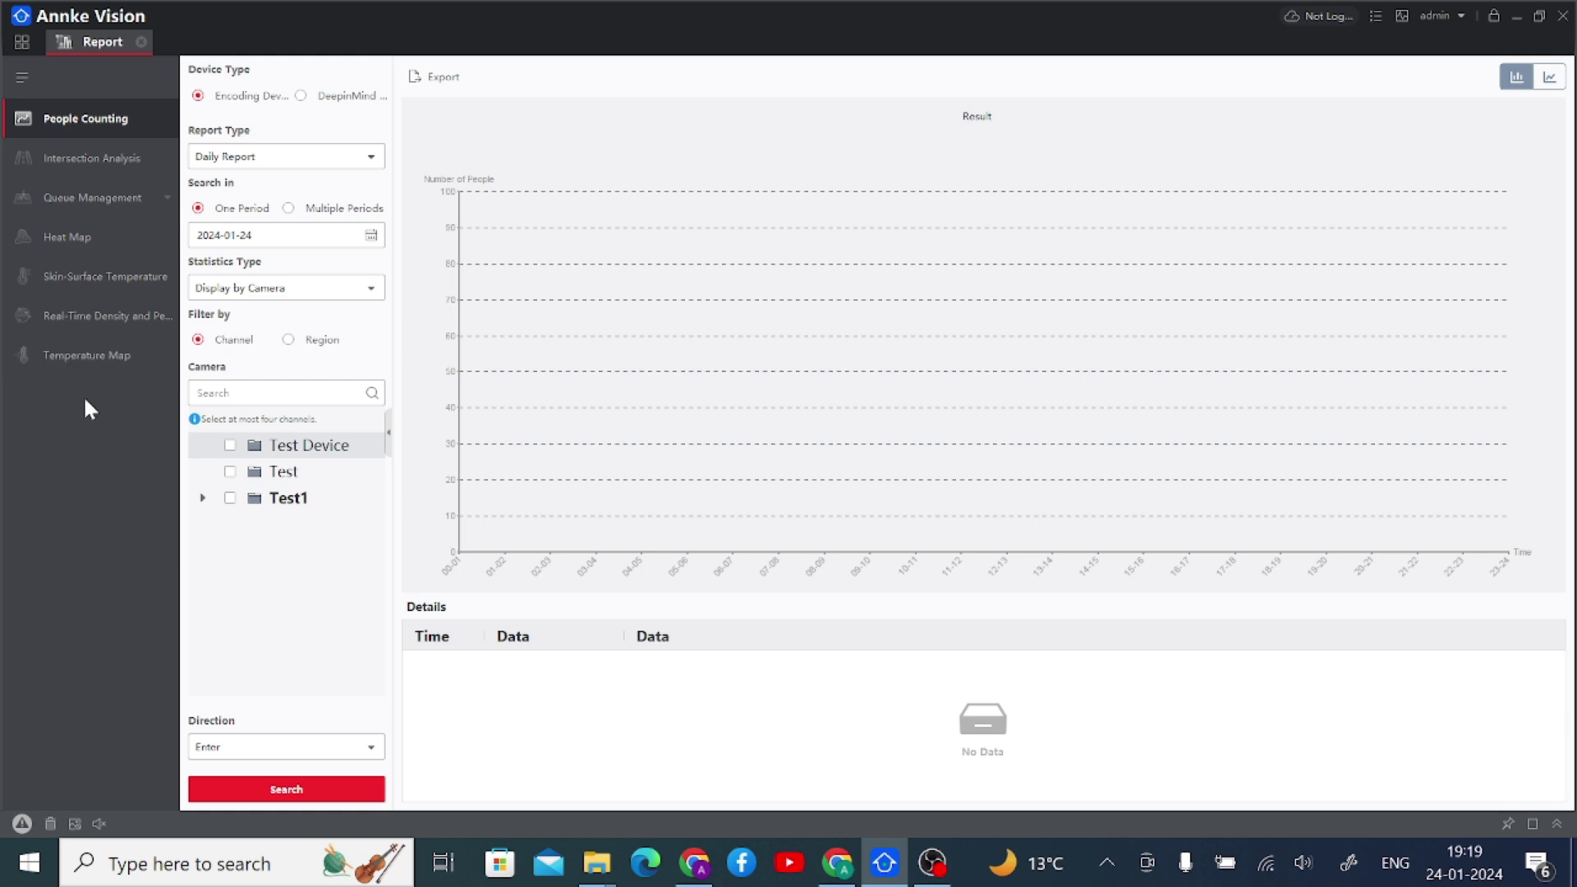
pyautogui.click(142, 43)
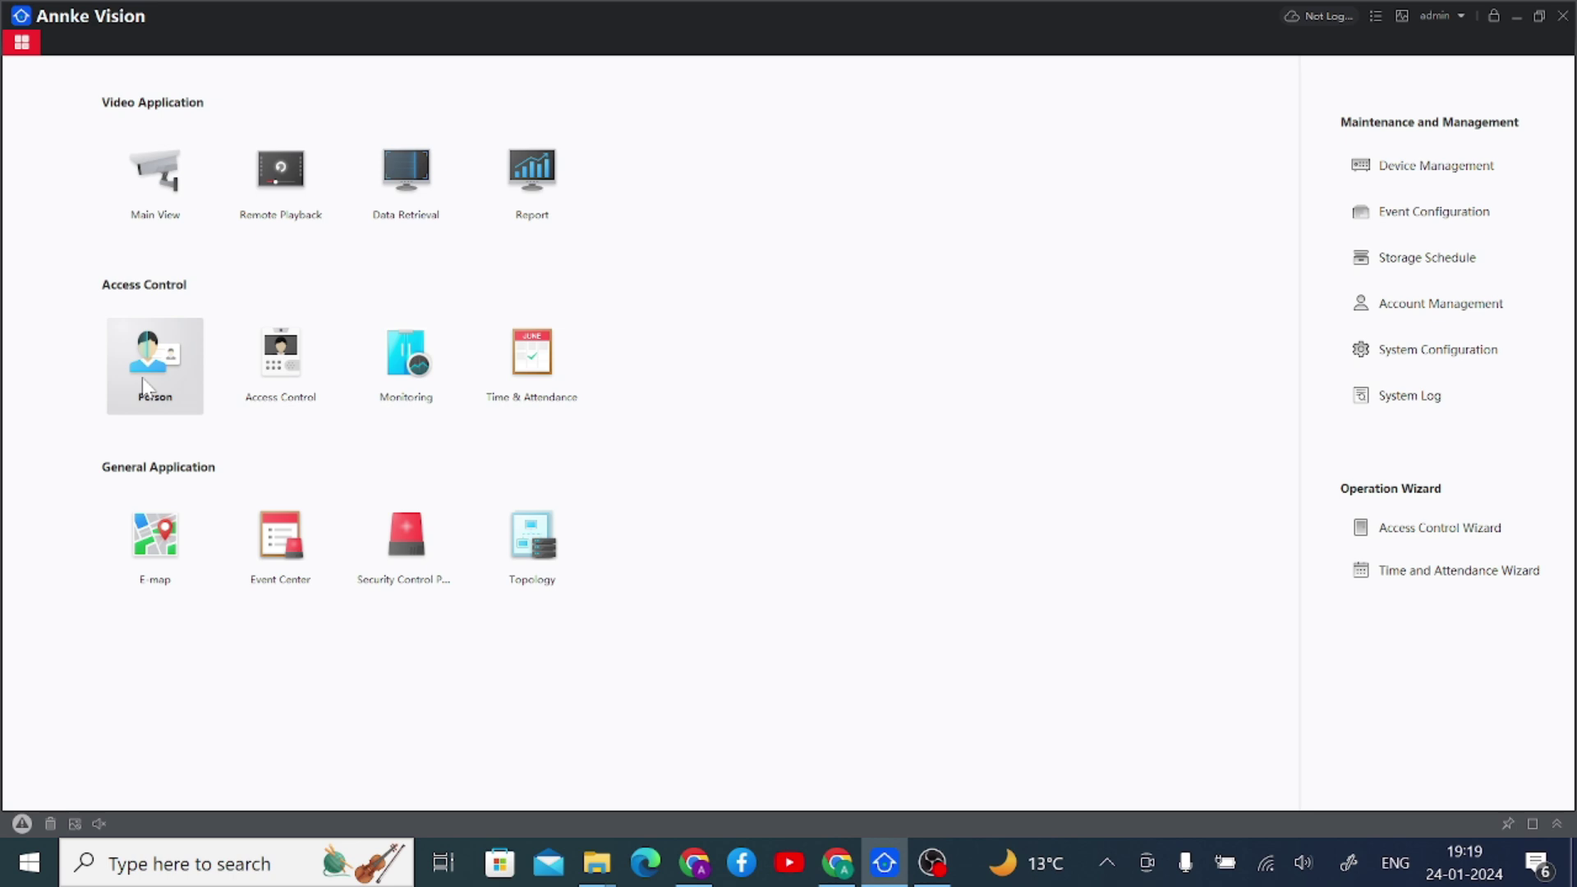
# - Briefly open the Person module, then view Access Control's holiday templates and close it
pyautogui.click(177, 369)
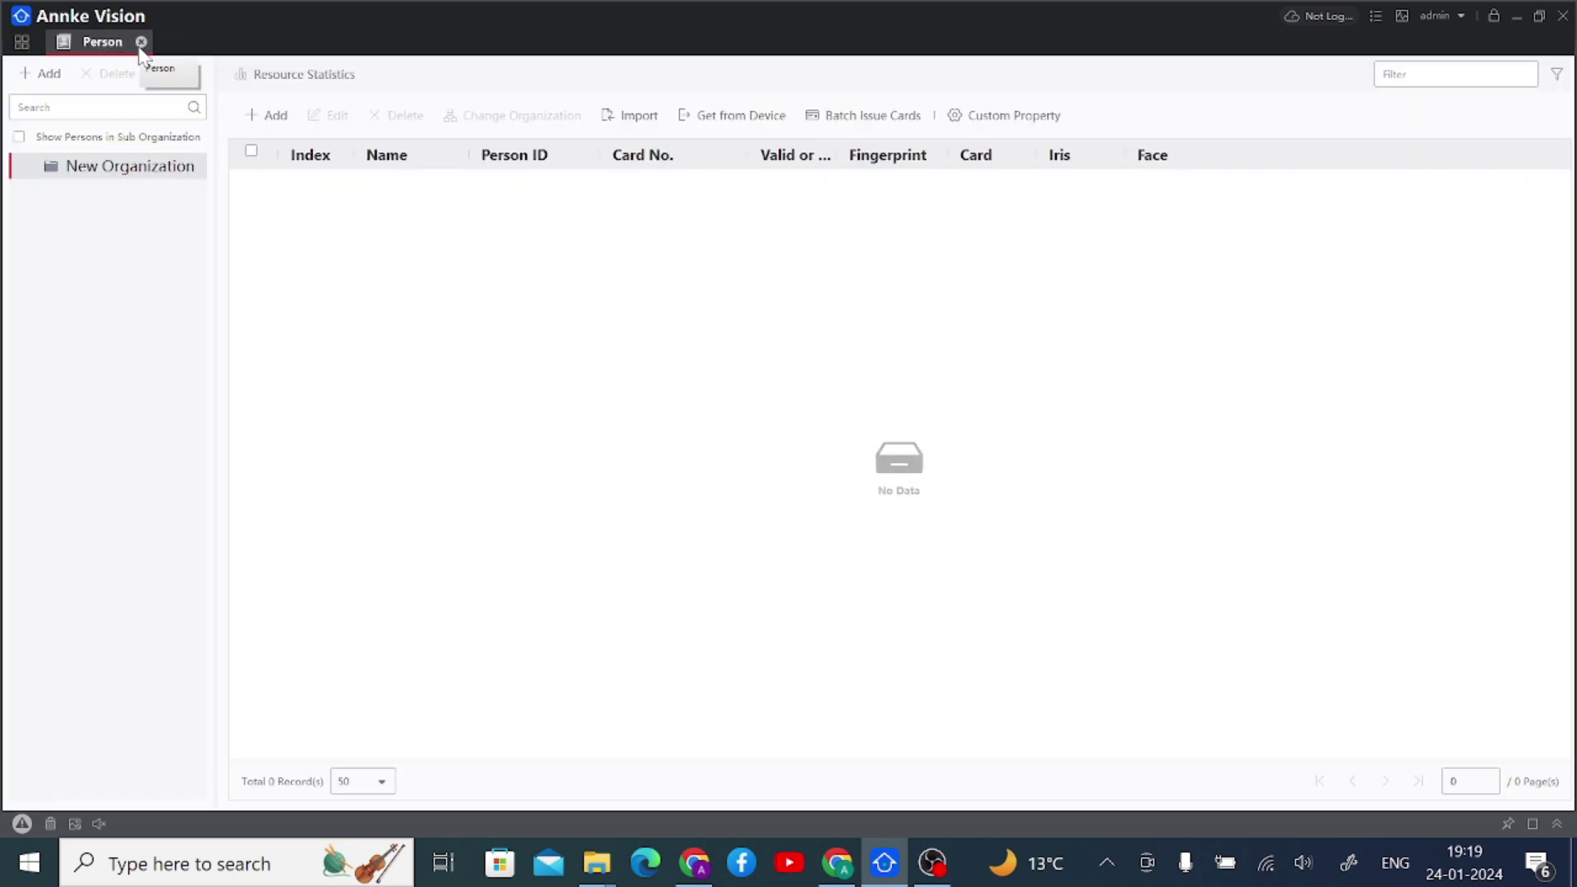
pyautogui.click(141, 42)
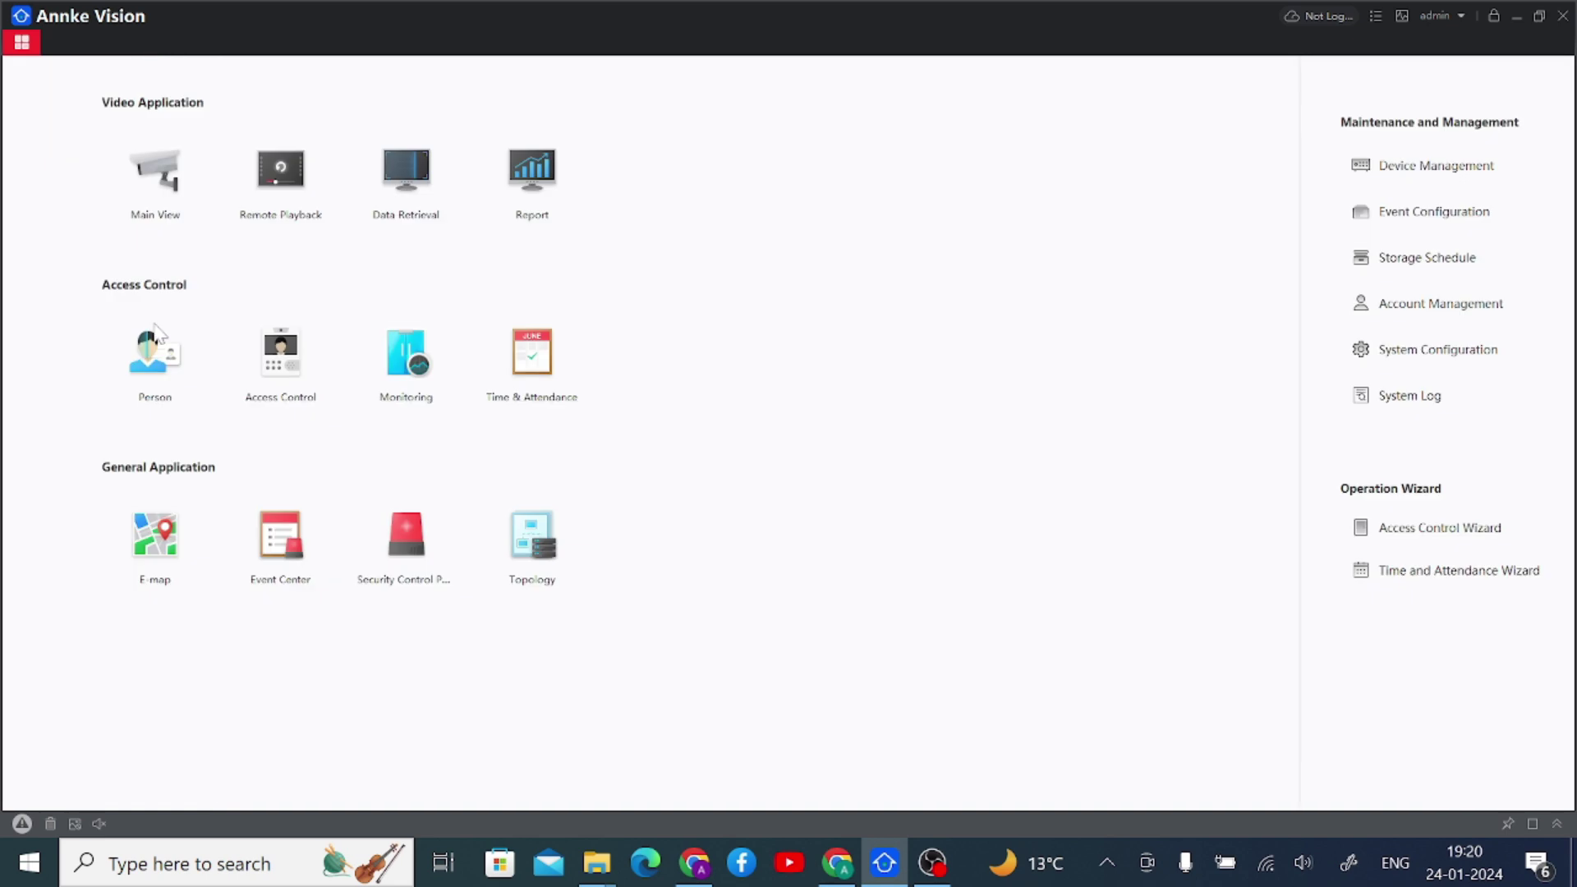
pyautogui.click(305, 361)
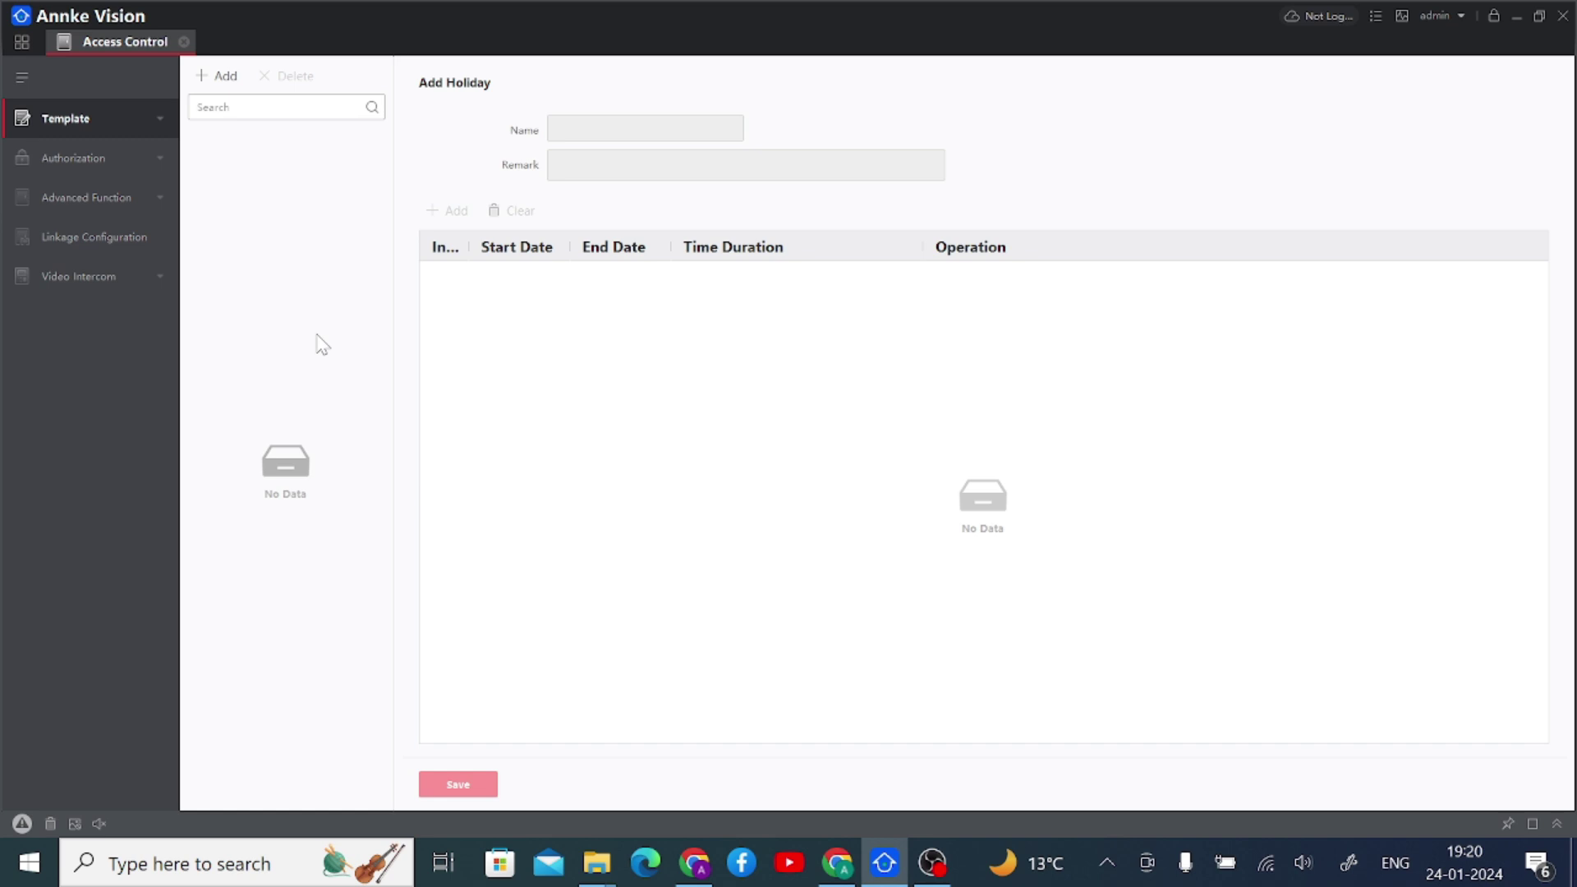
pyautogui.click(184, 42)
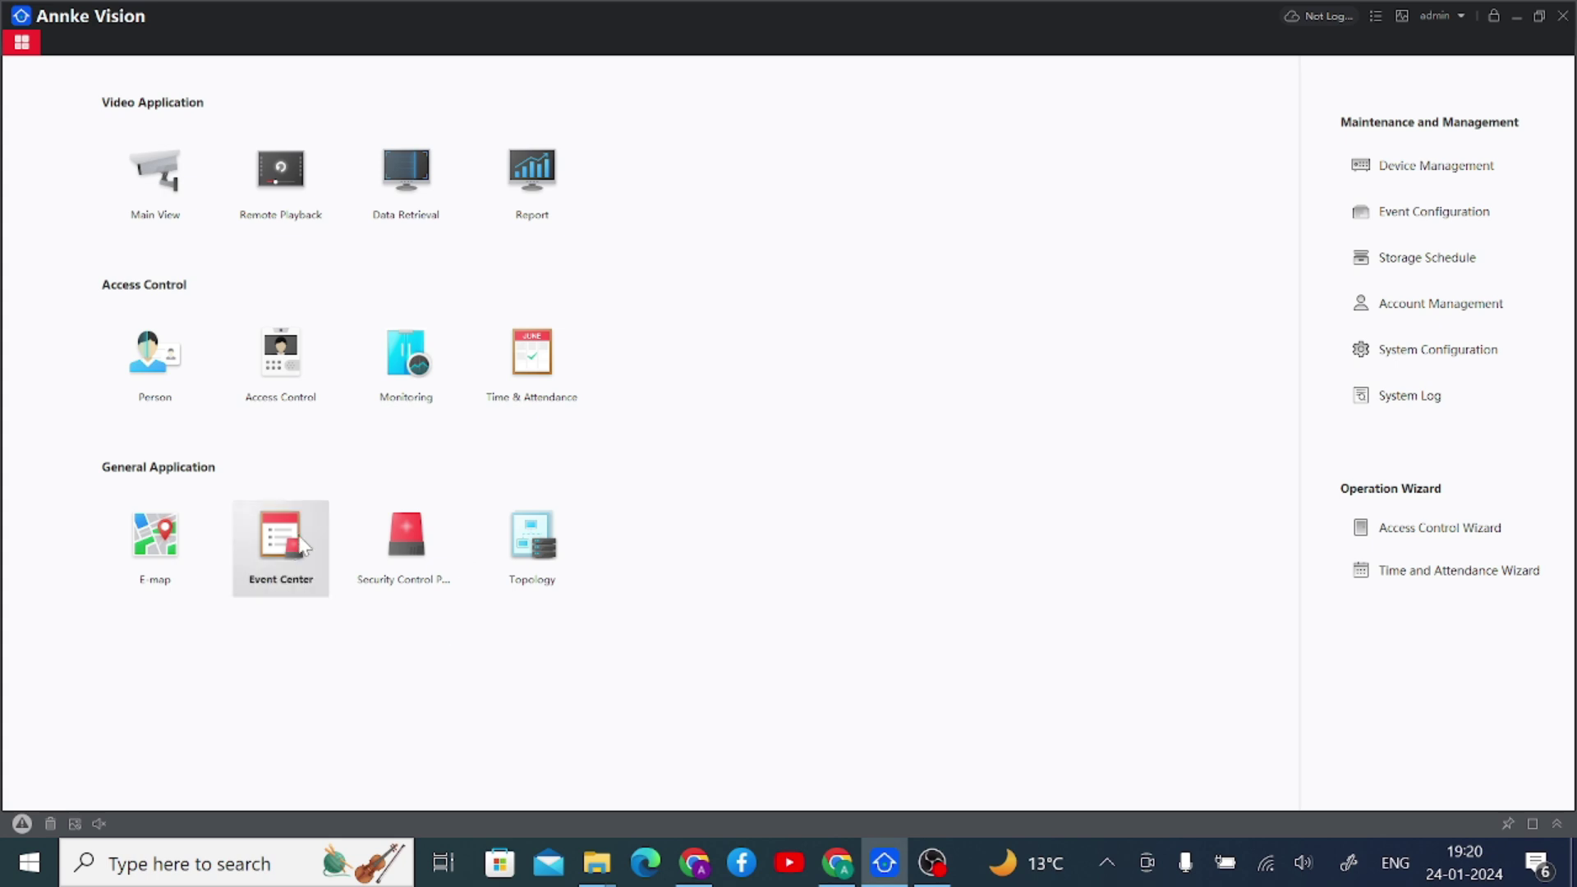
# - Disable both Temperature video events for IP Camera1_Test1 in Event Configuration
pyautogui.click(1385, 228)
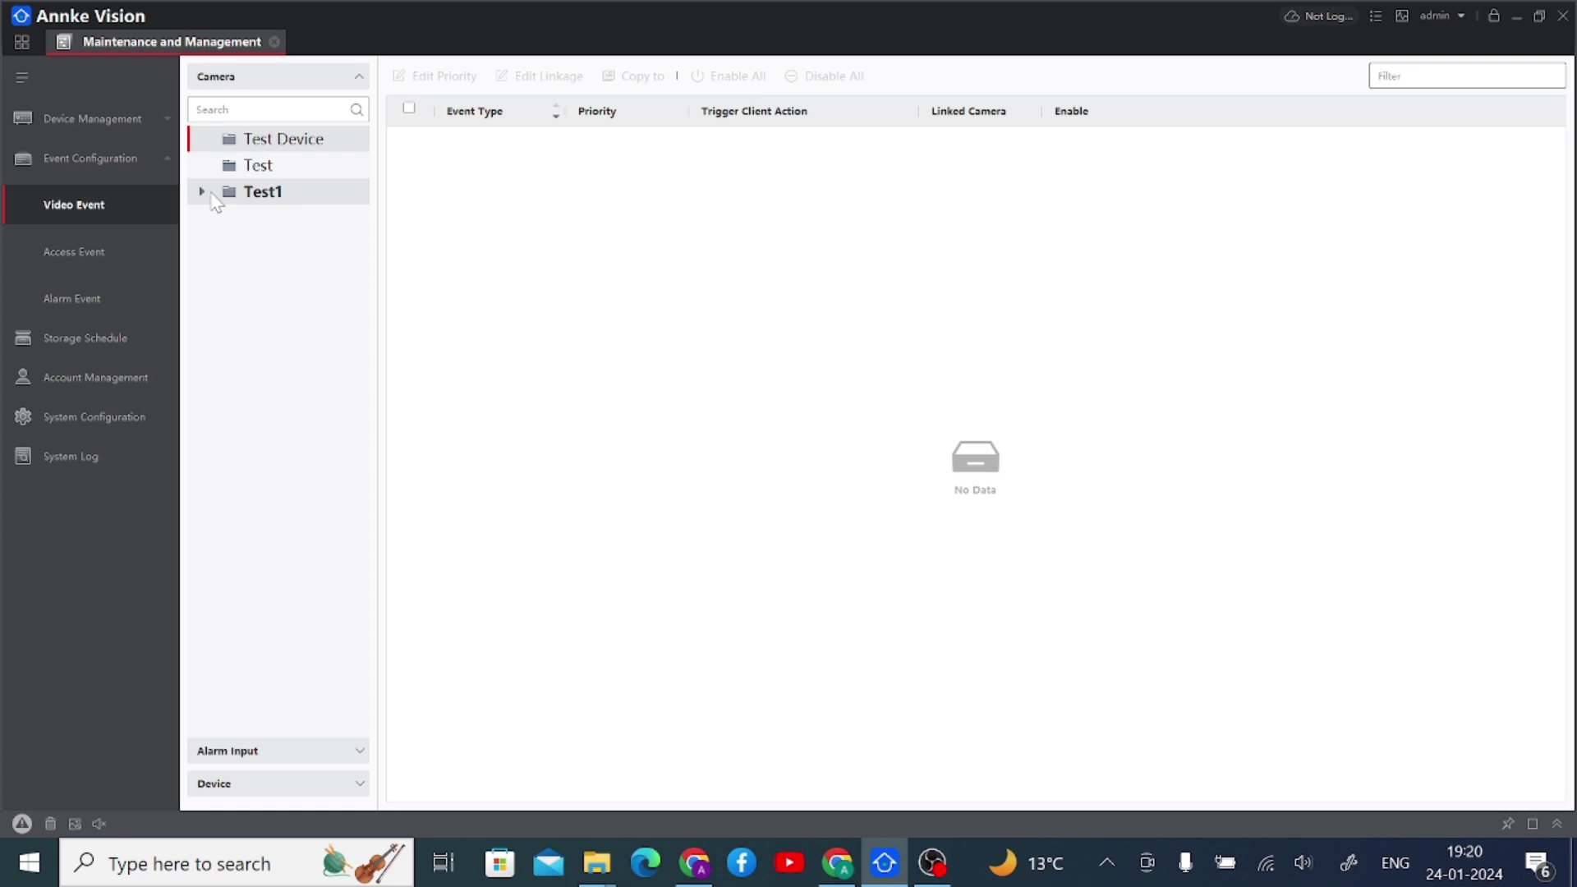
pyautogui.click(202, 191)
pyautogui.click(293, 219)
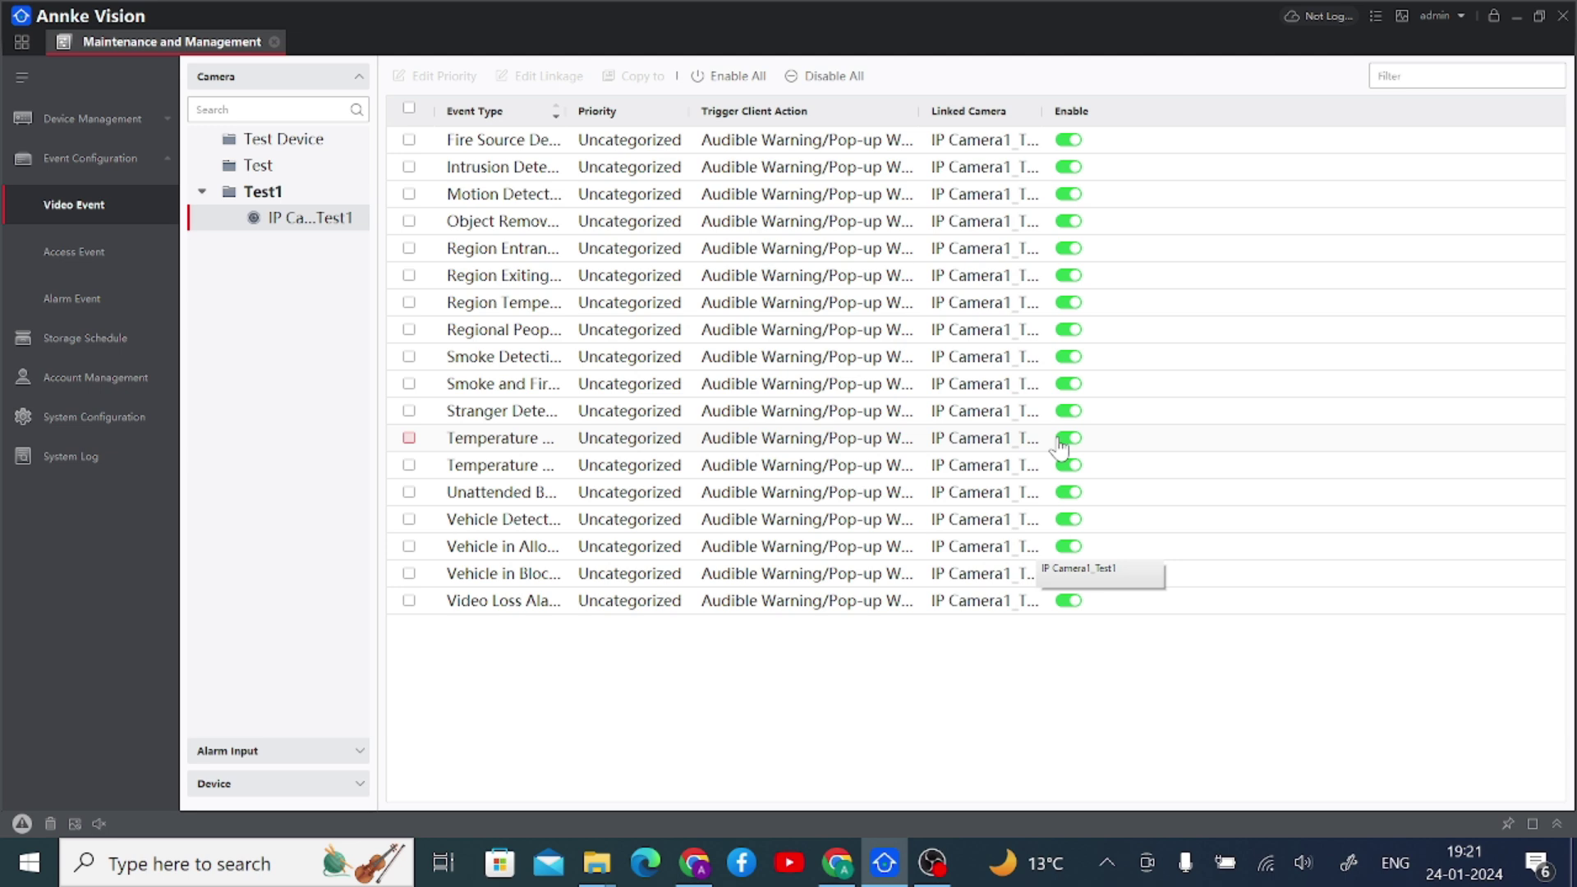
pyautogui.click(1066, 439)
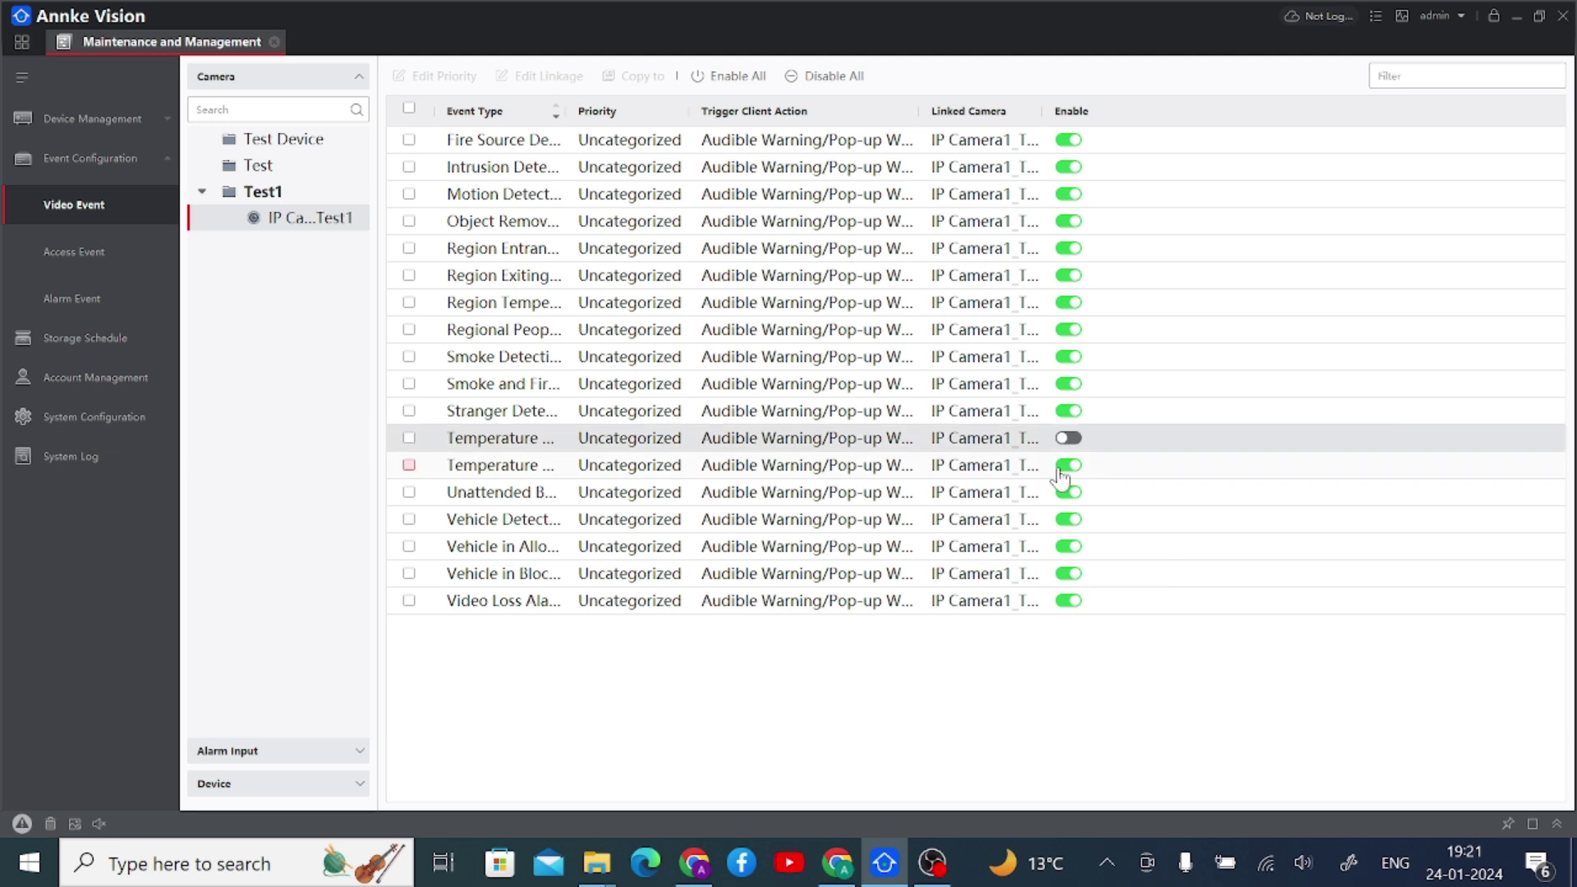
pyautogui.click(1067, 465)
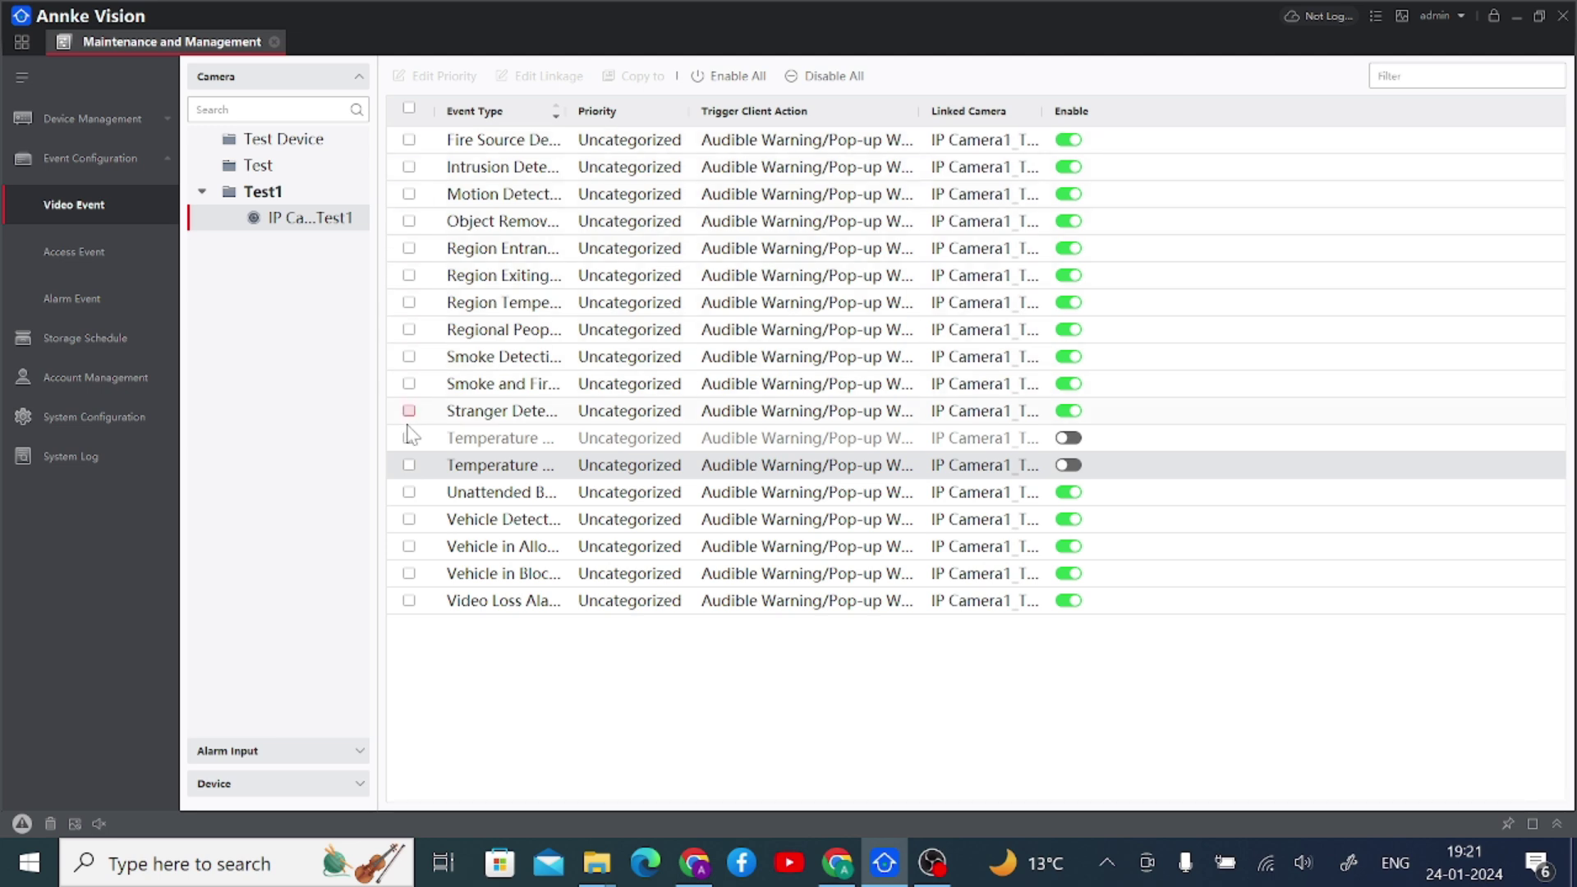
# - Set Motion Detection's priority to High and confirm its linkage unchanged (audible warning, pop-up window)
pyautogui.click(408, 194)
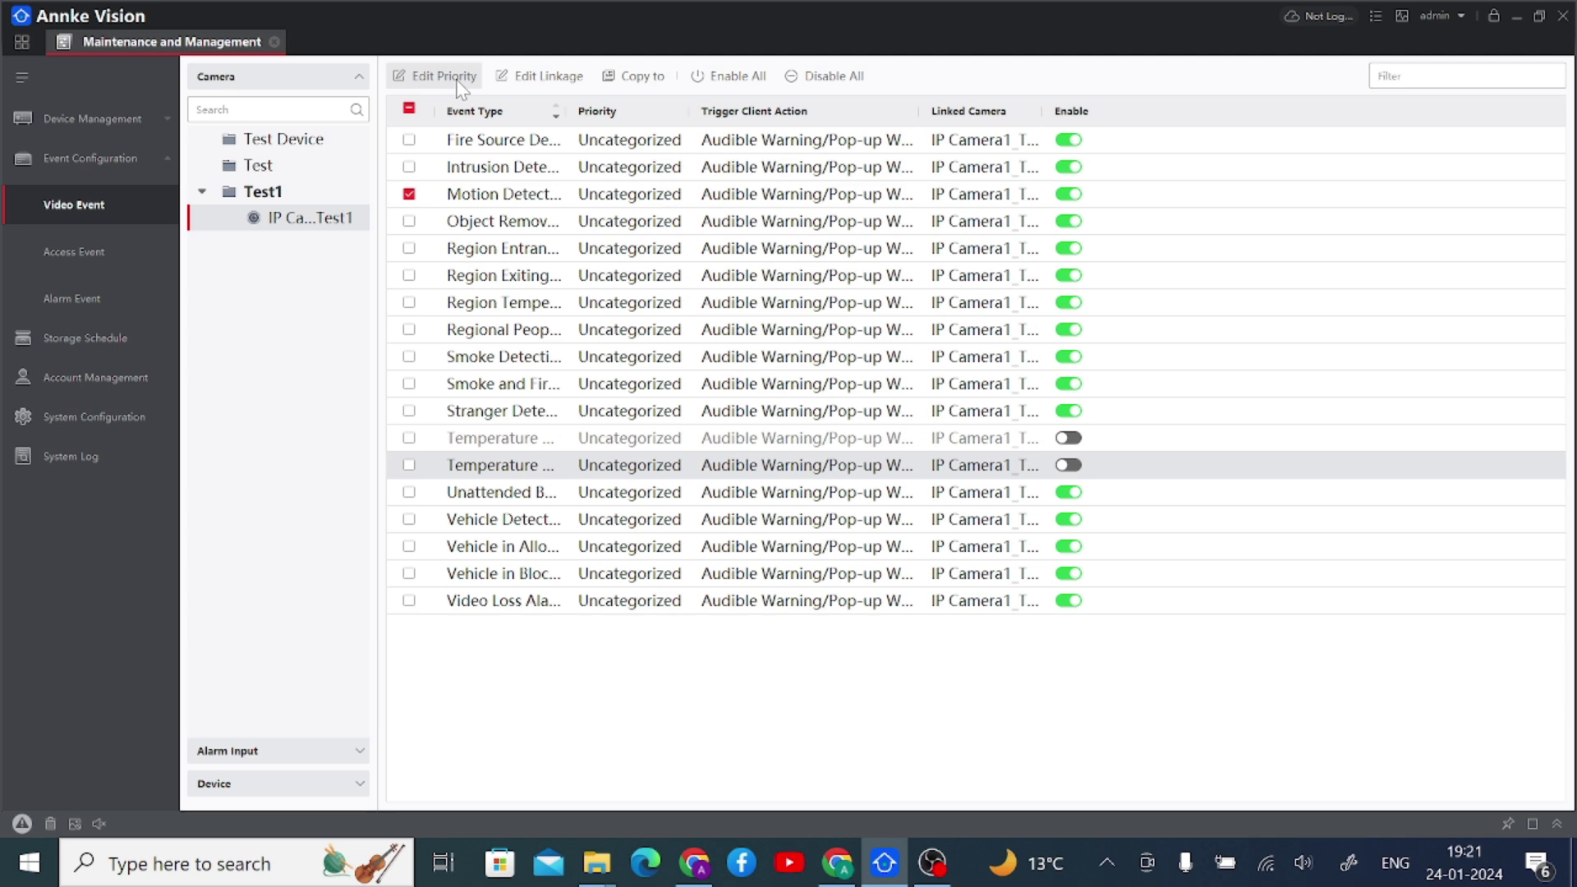
pyautogui.click(457, 76)
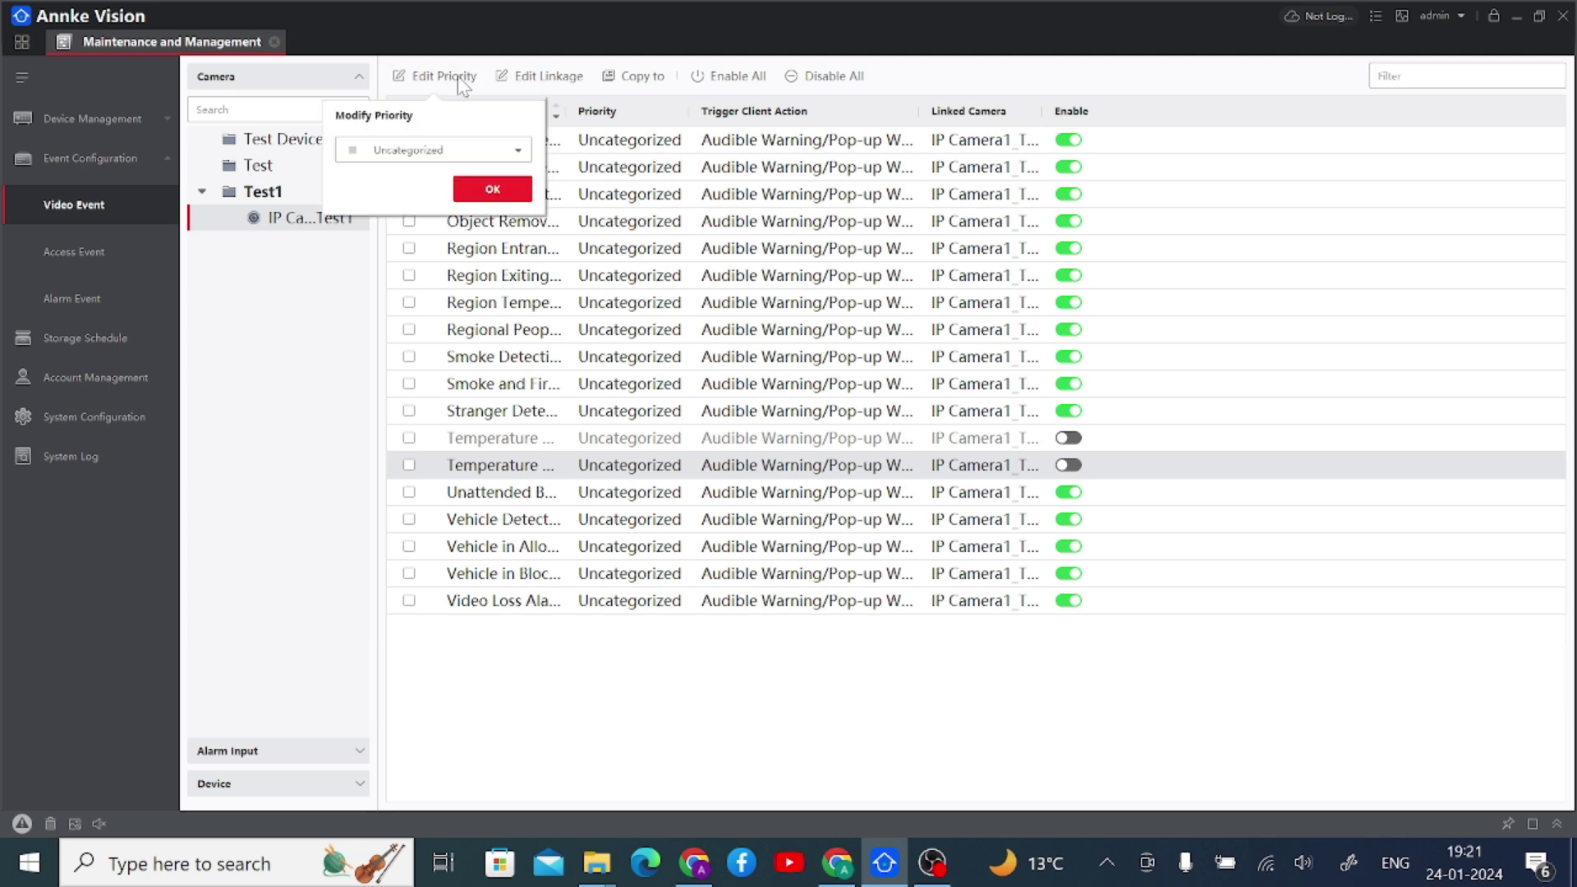
pyautogui.click(443, 150)
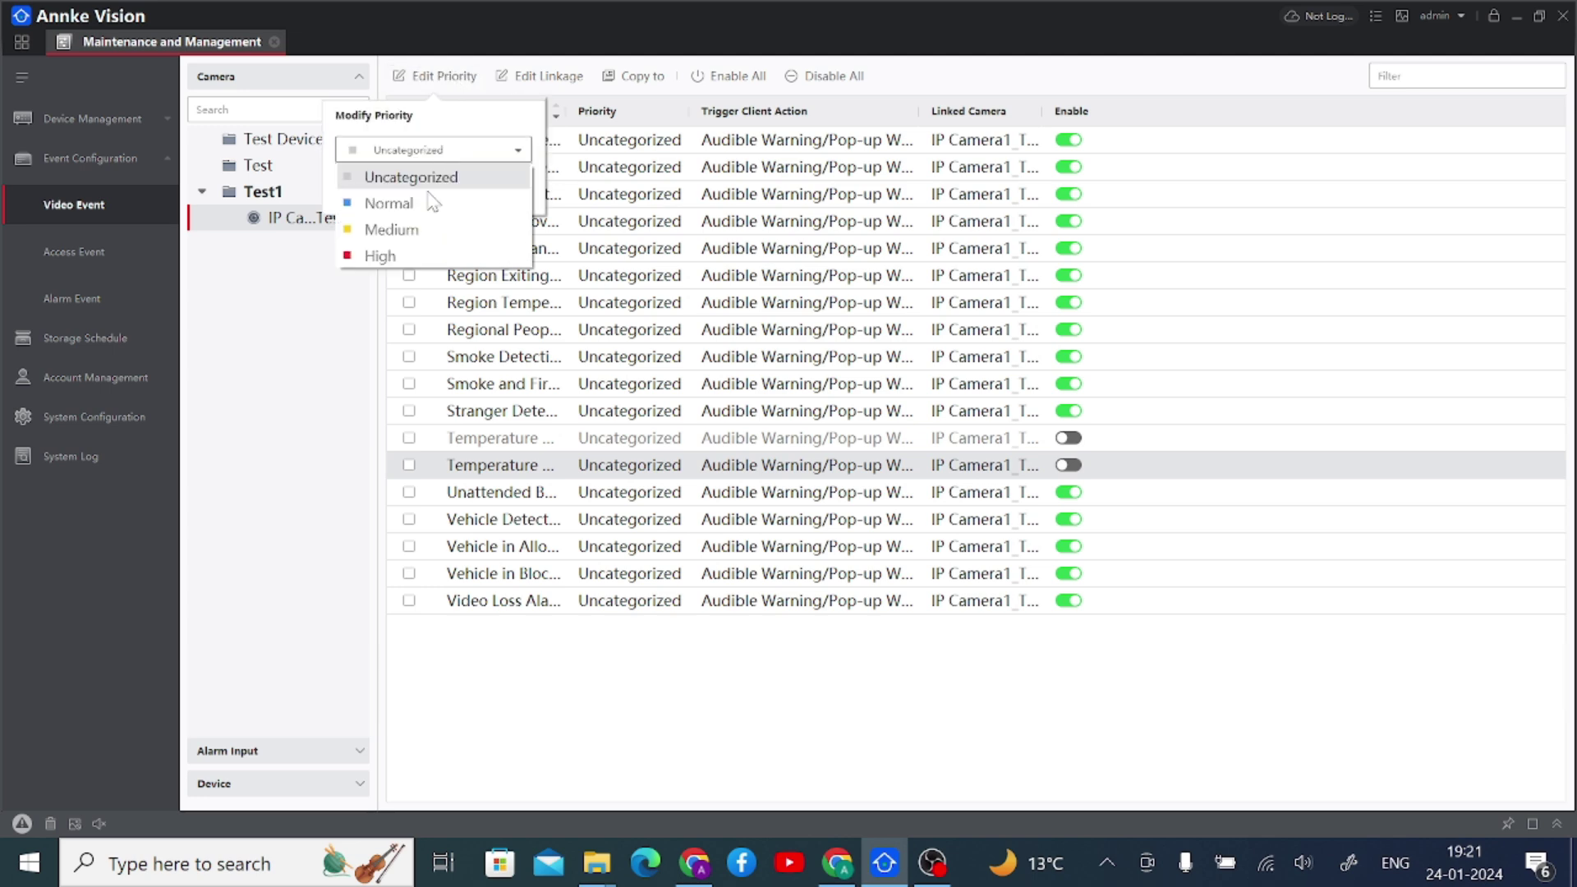
pyautogui.click(416, 253)
pyautogui.click(501, 192)
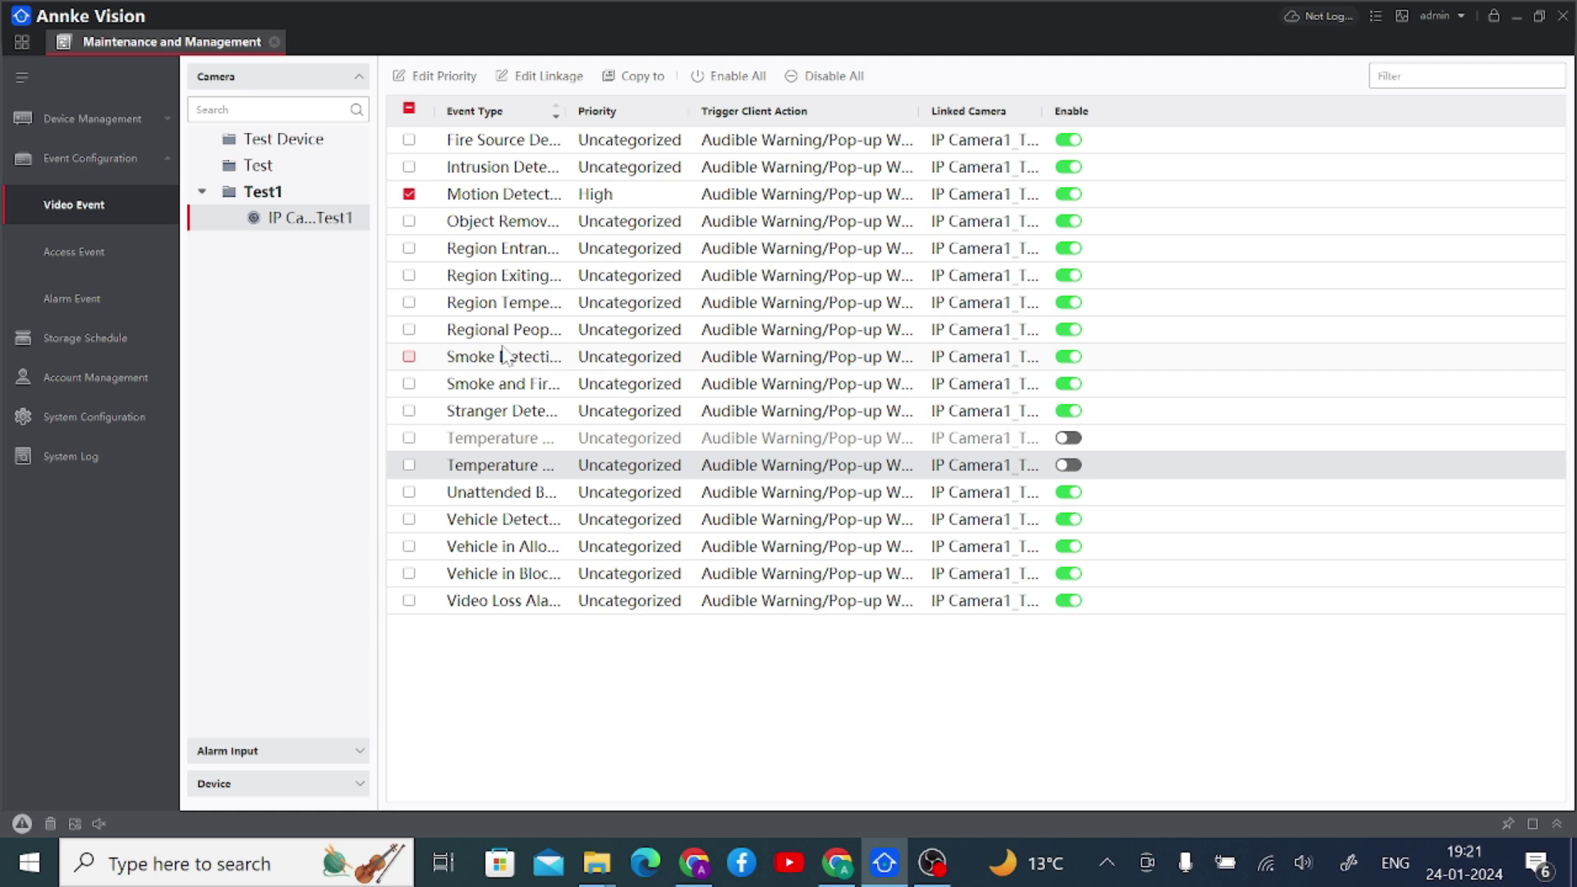
pyautogui.click(519, 79)
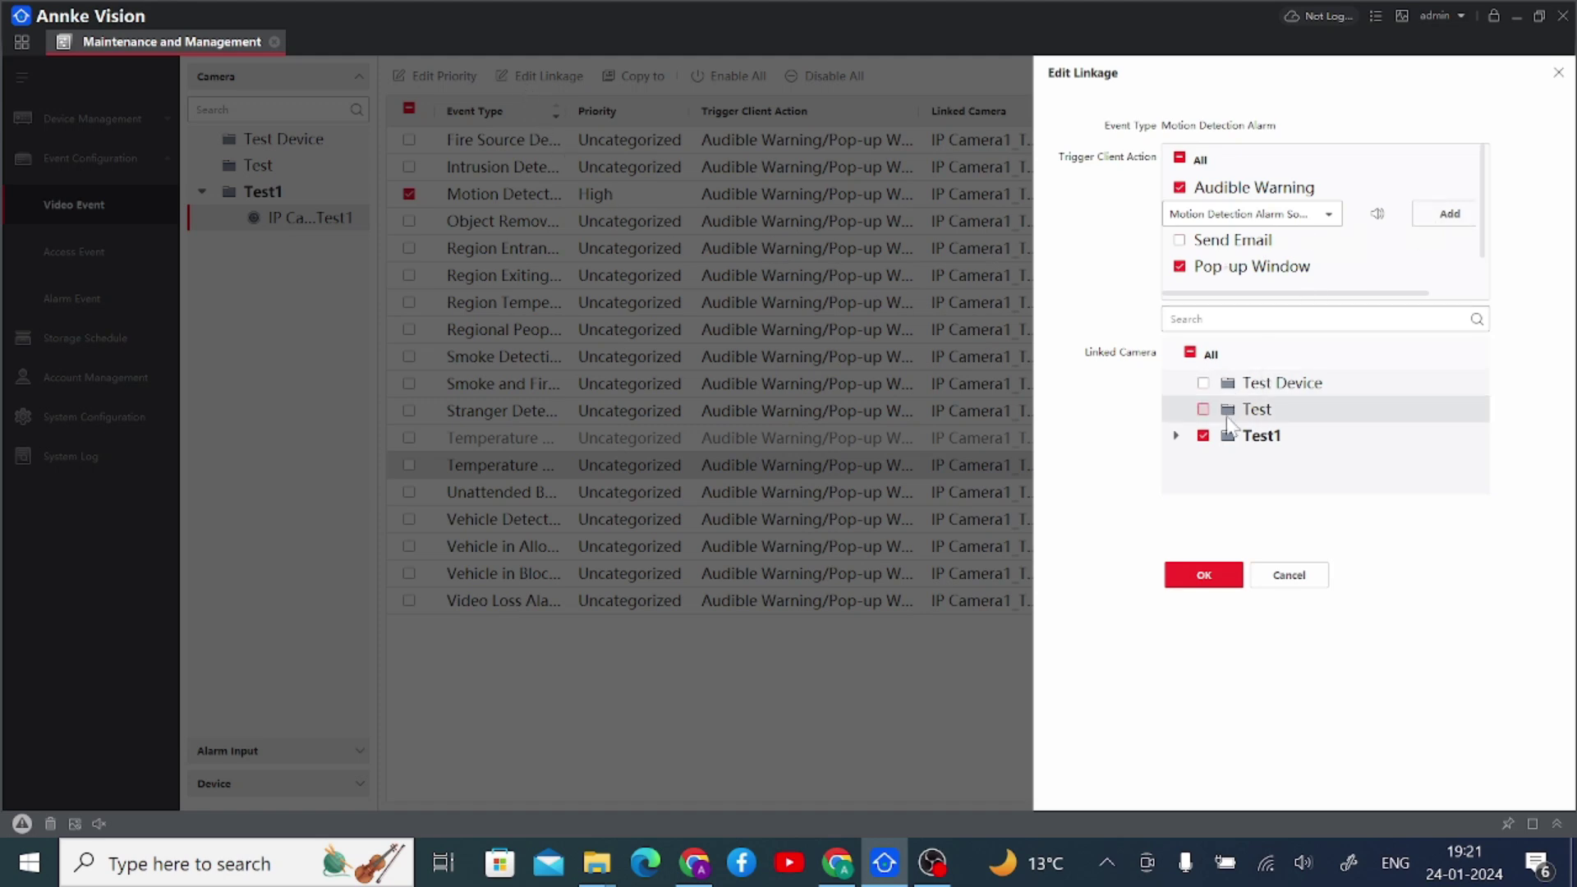
pyautogui.click(1199, 580)
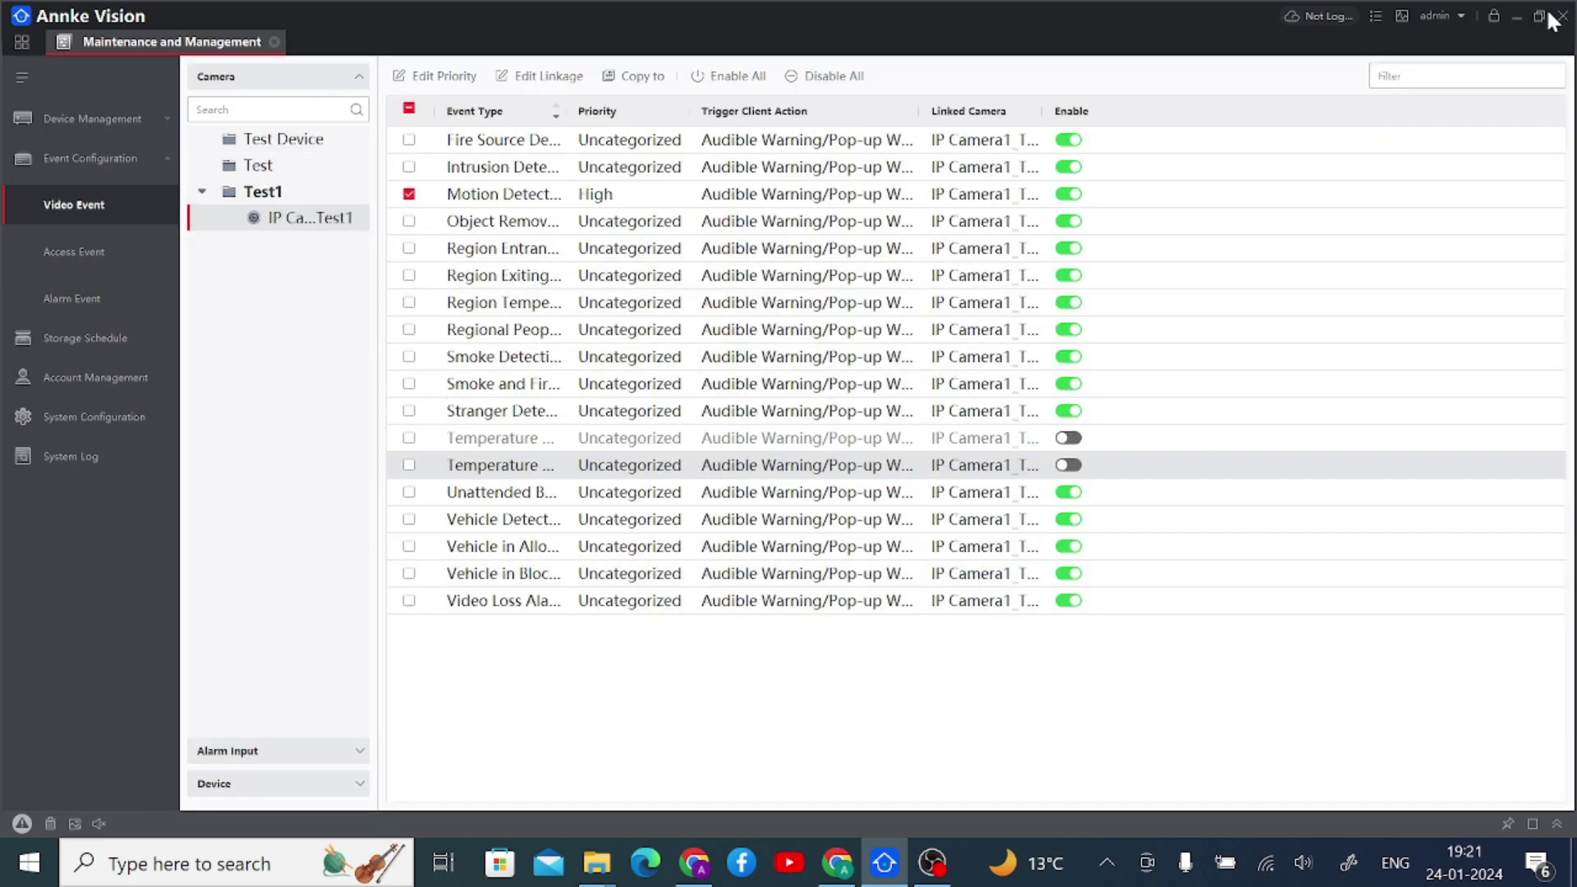
# - Open Storage Schedule for the camera in the Test1 group
pyautogui.click(275, 42)
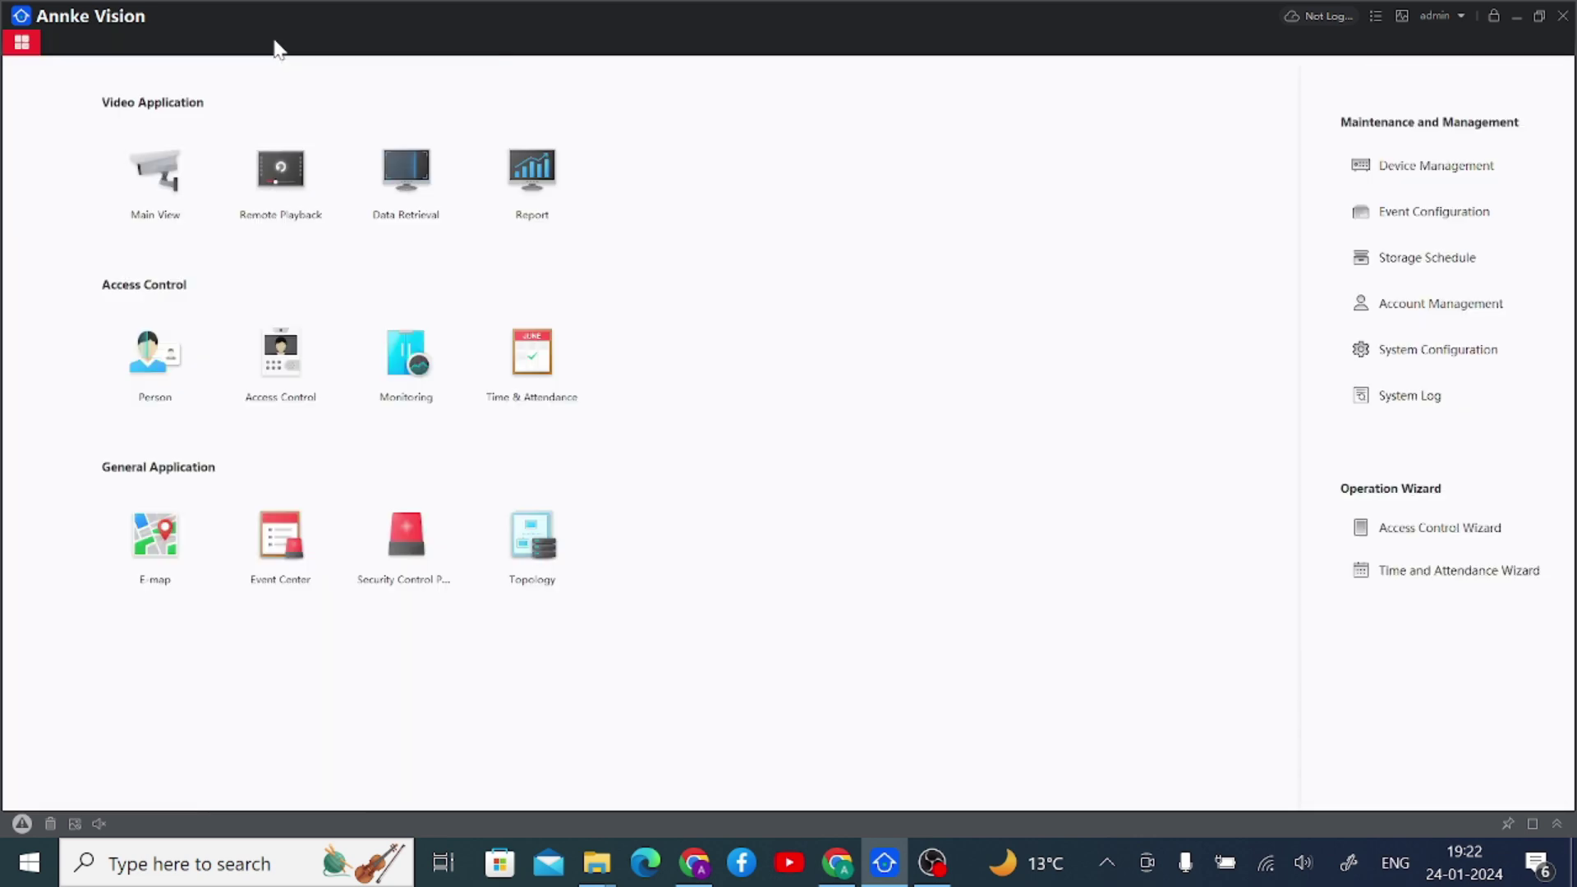
pyautogui.click(1429, 265)
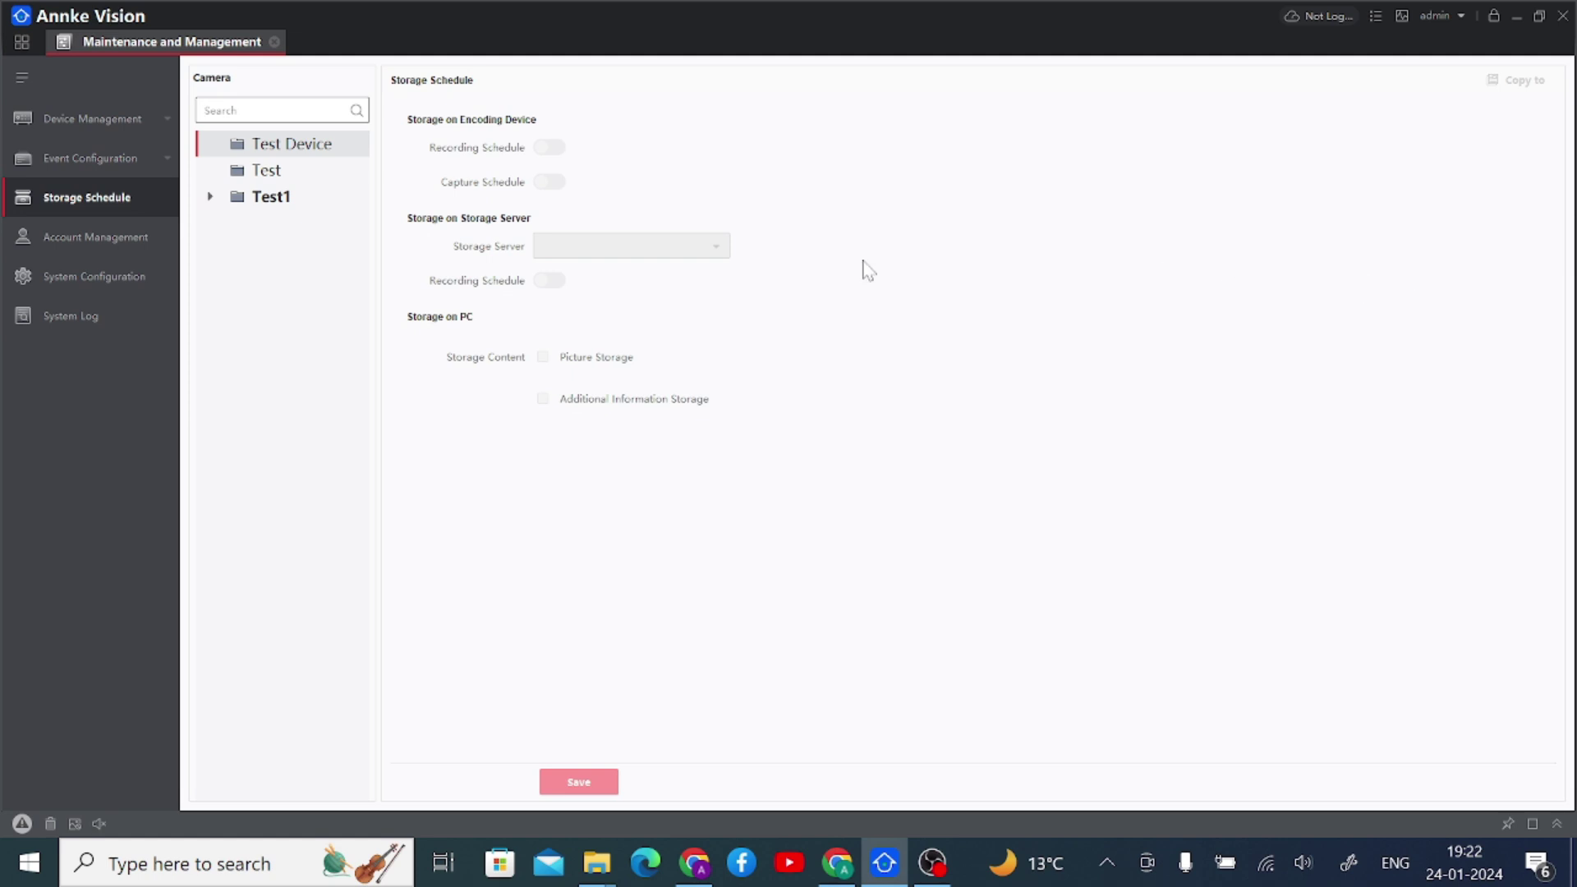
pyautogui.click(259, 197)
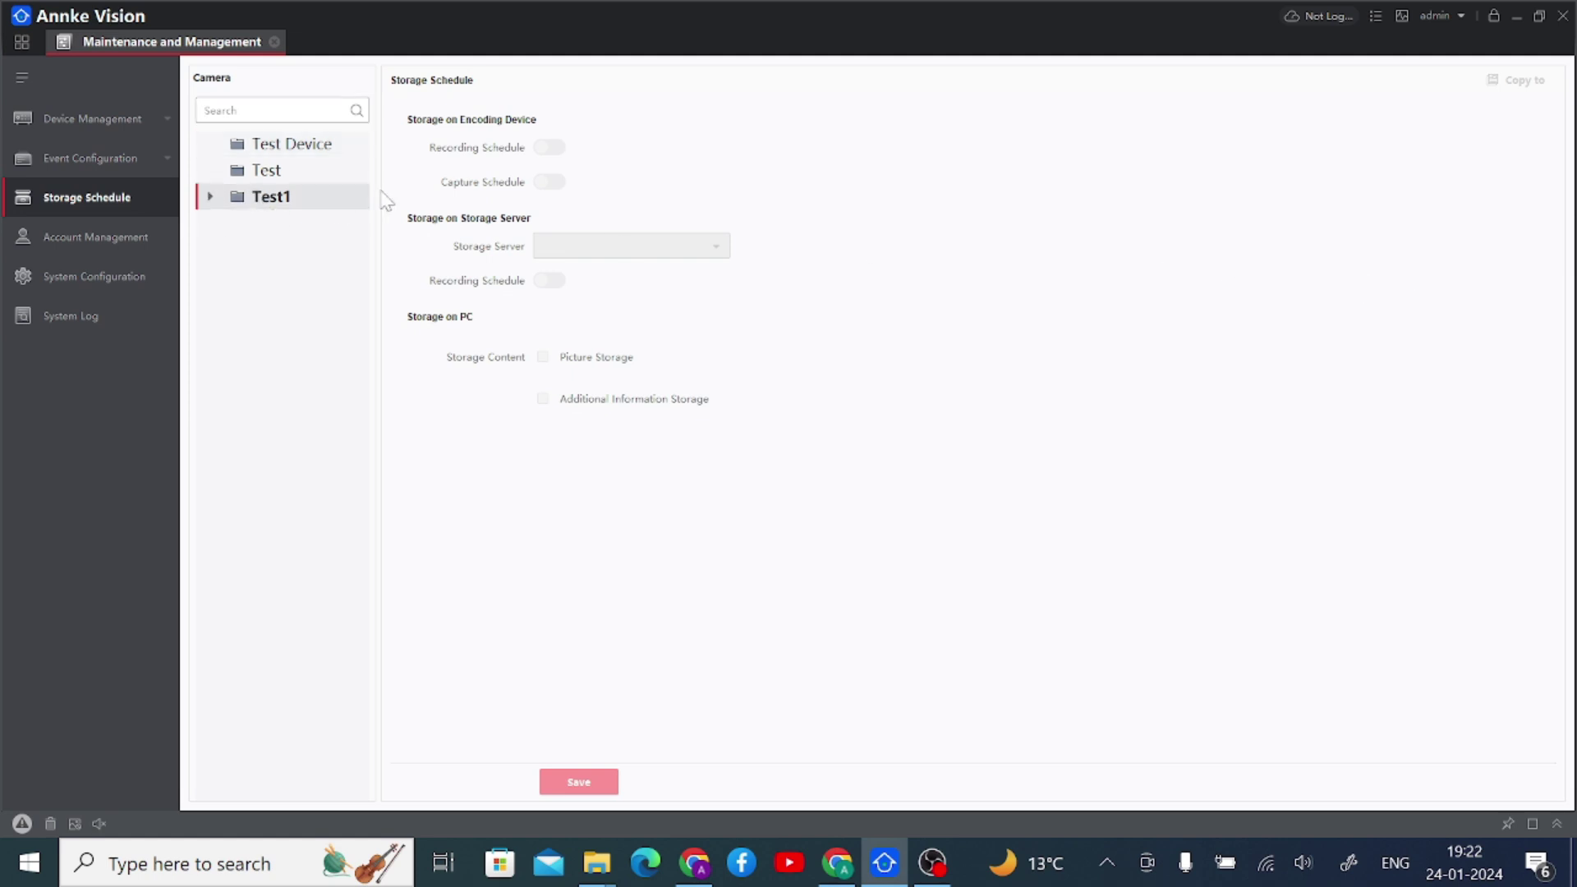
pyautogui.click(211, 198)
pyautogui.click(284, 222)
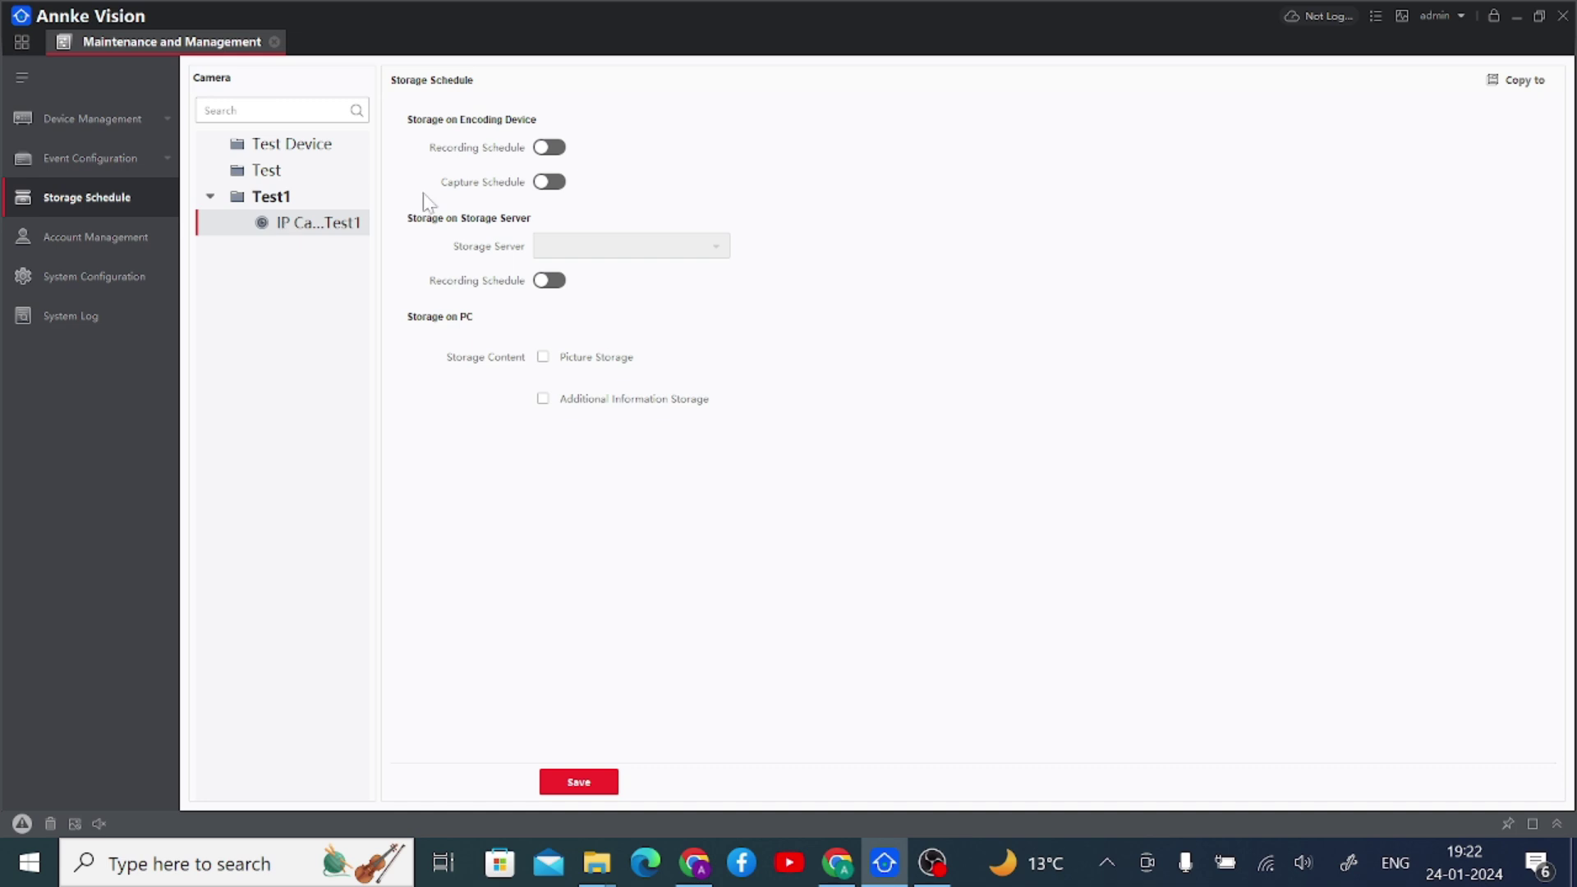
# - Turn the Recording Schedule on with the All-day Template, leaving the storage server unchanged
pyautogui.click(555, 148)
pyautogui.click(555, 148)
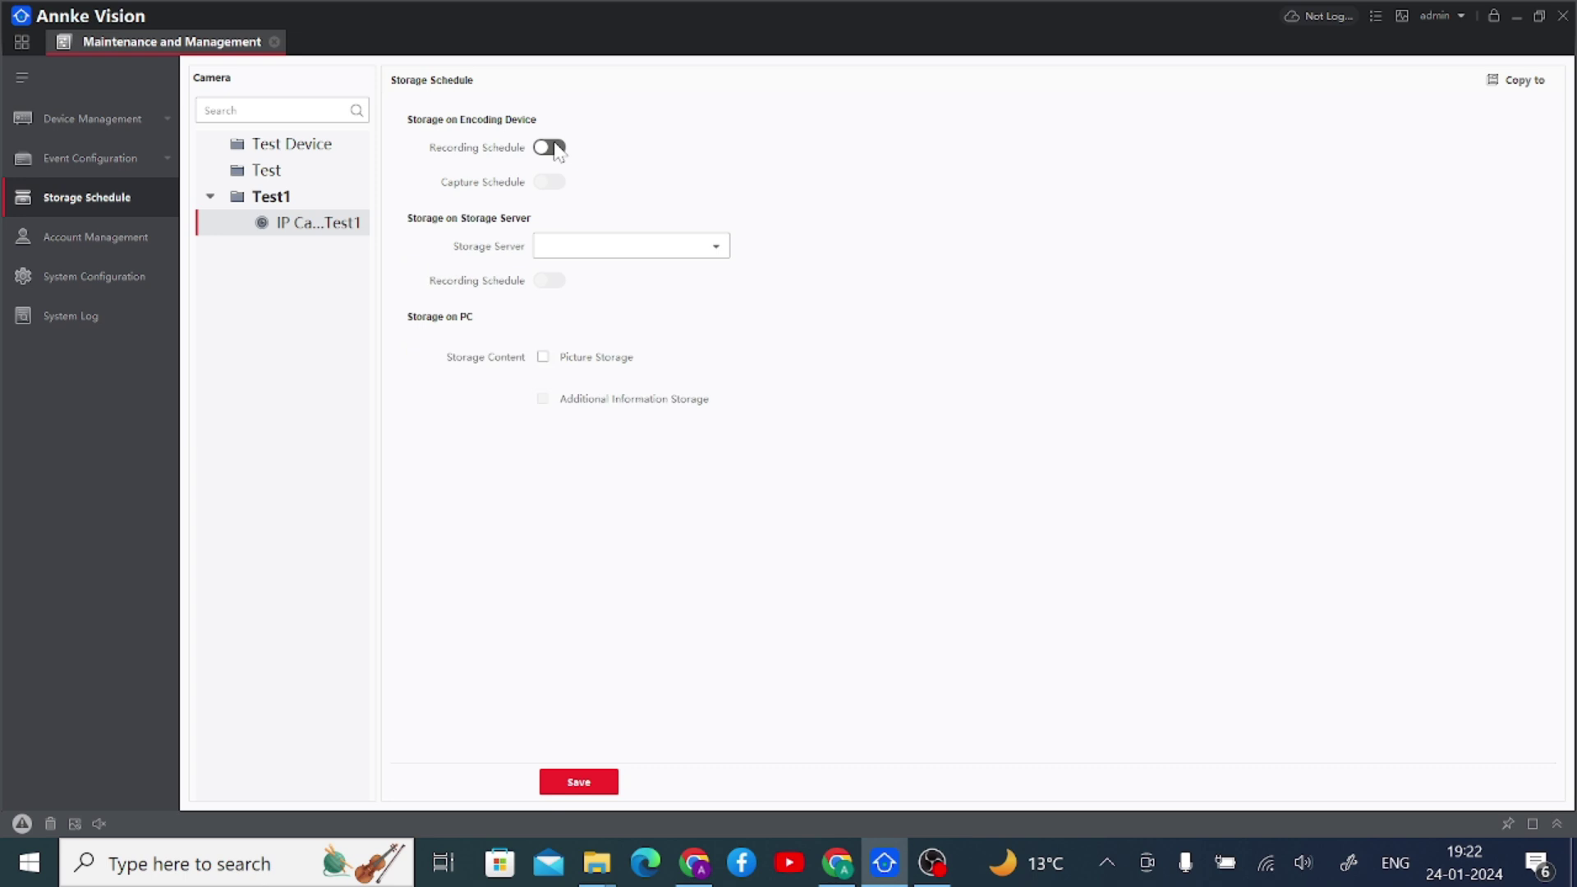
pyautogui.click(555, 148)
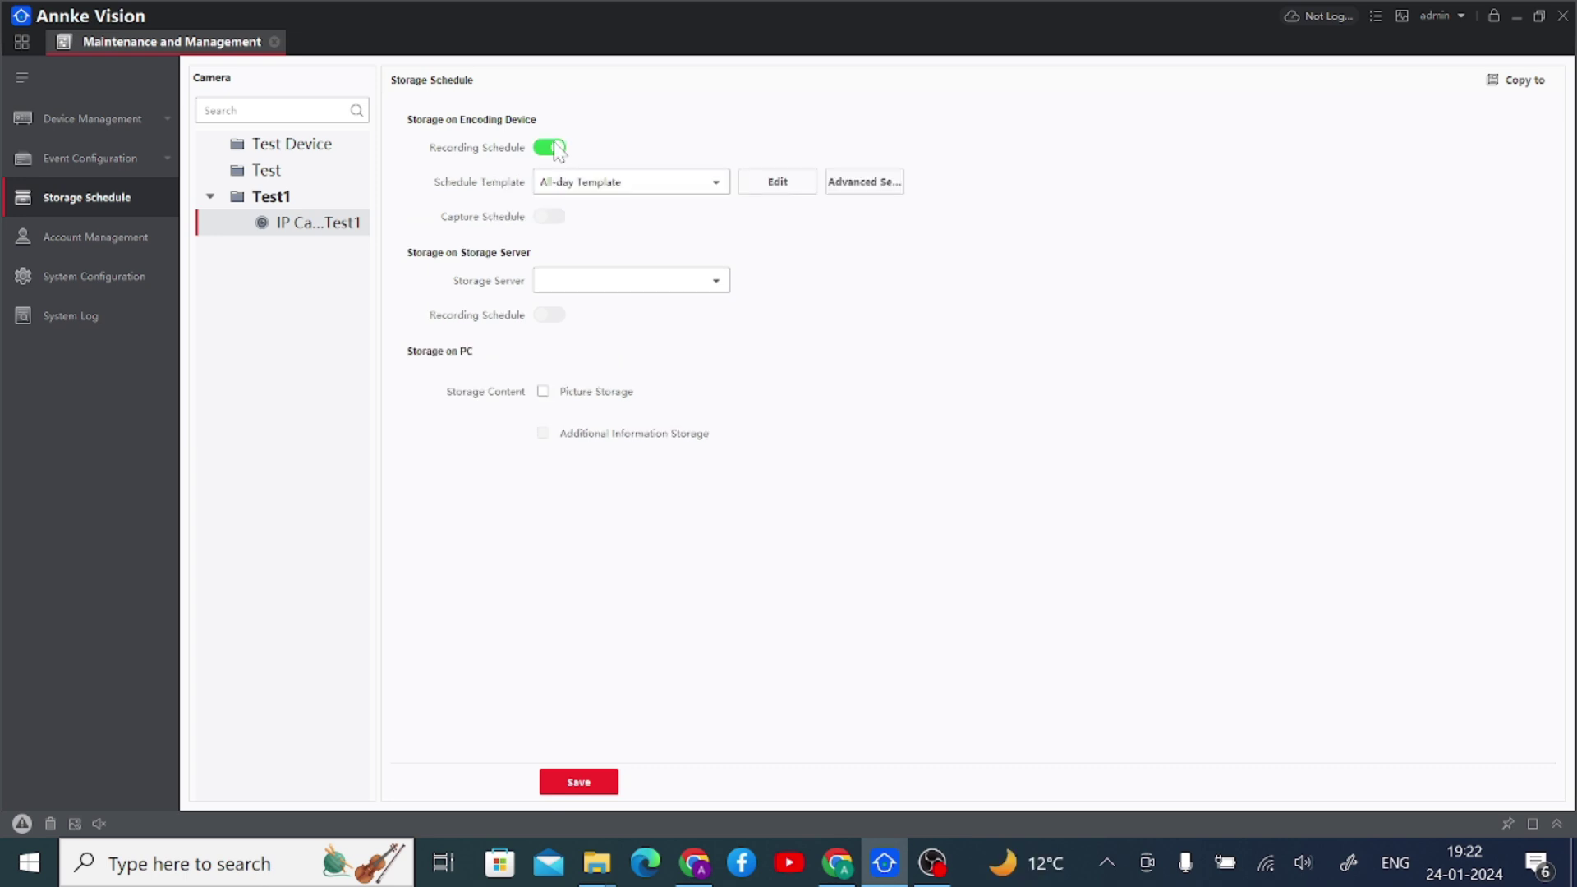
pyautogui.click(565, 184)
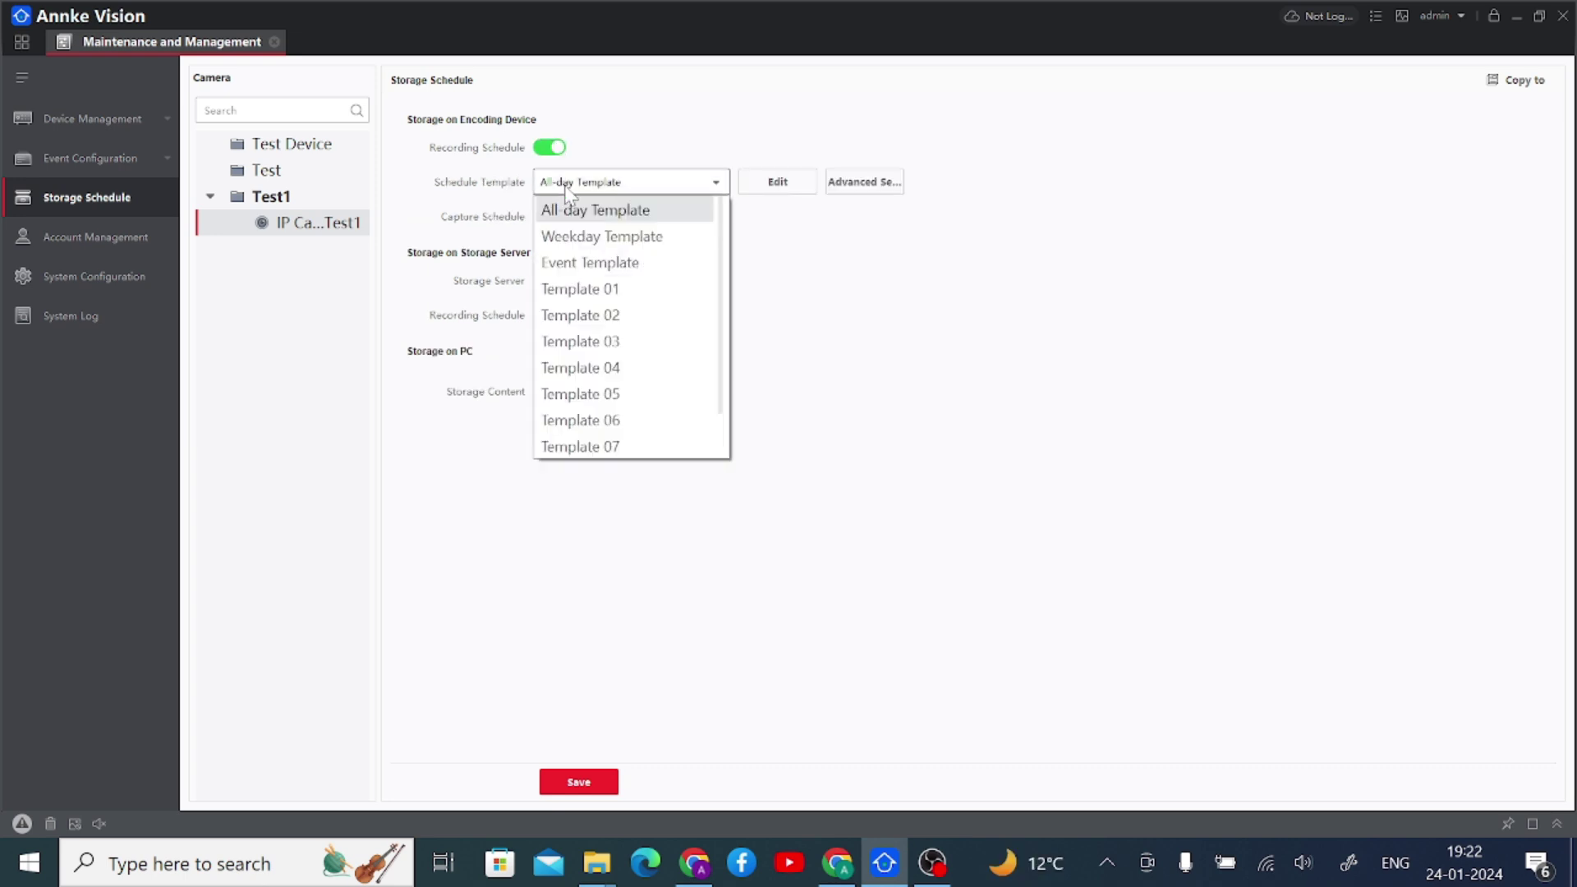
pyautogui.click(851, 313)
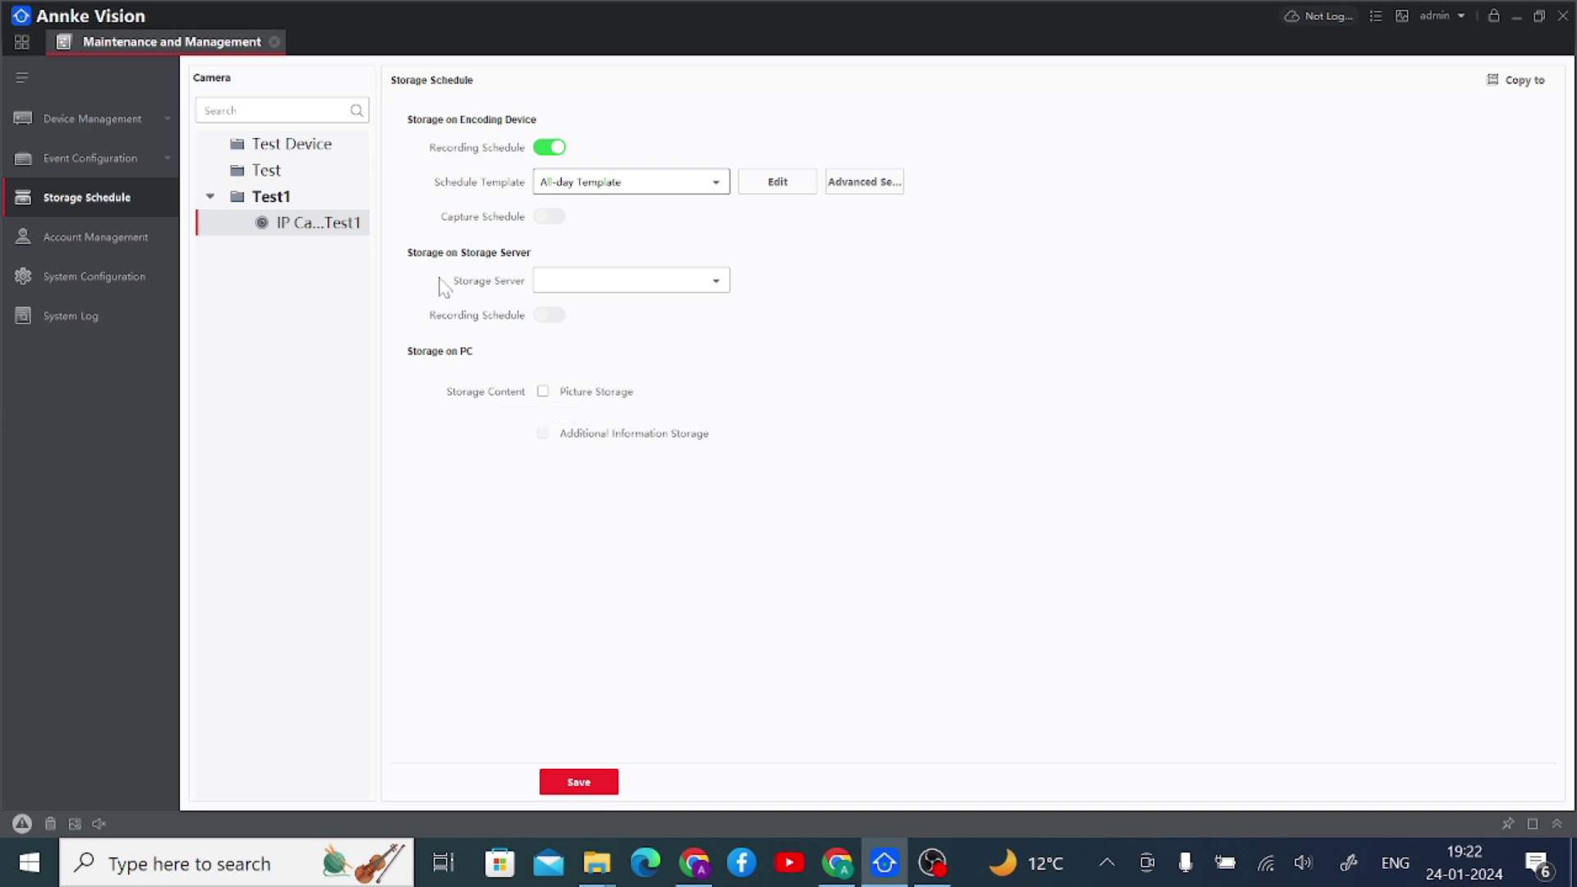
pyautogui.click(579, 283)
pyautogui.click(578, 284)
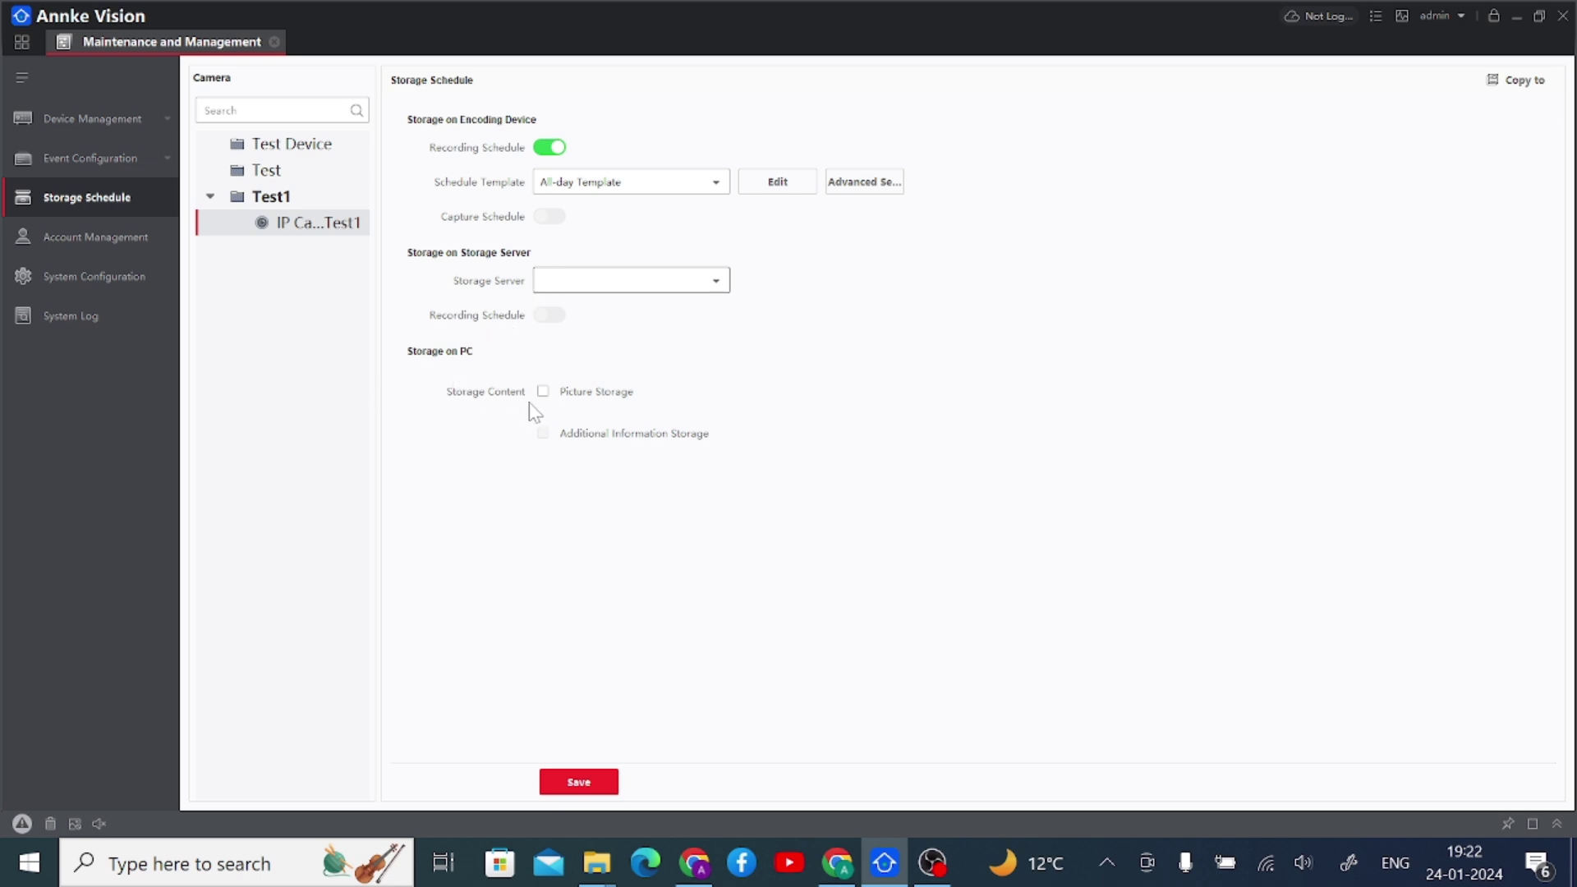
# - Look over the Advanced Settings without changes, then open Account Management from the home page
pyautogui.click(876, 186)
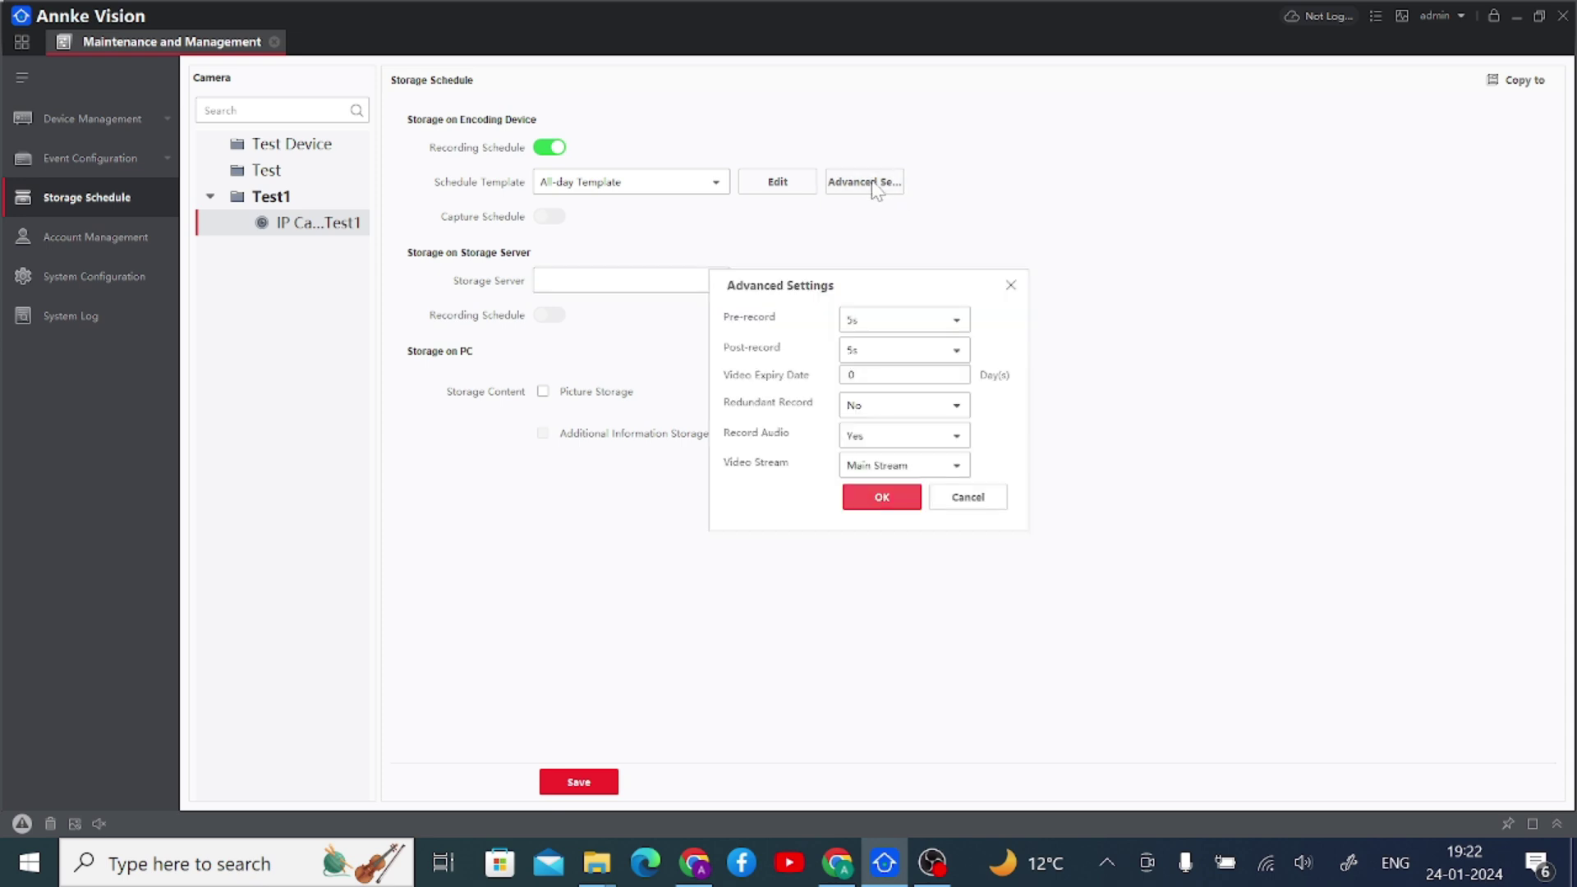
pyautogui.click(1011, 286)
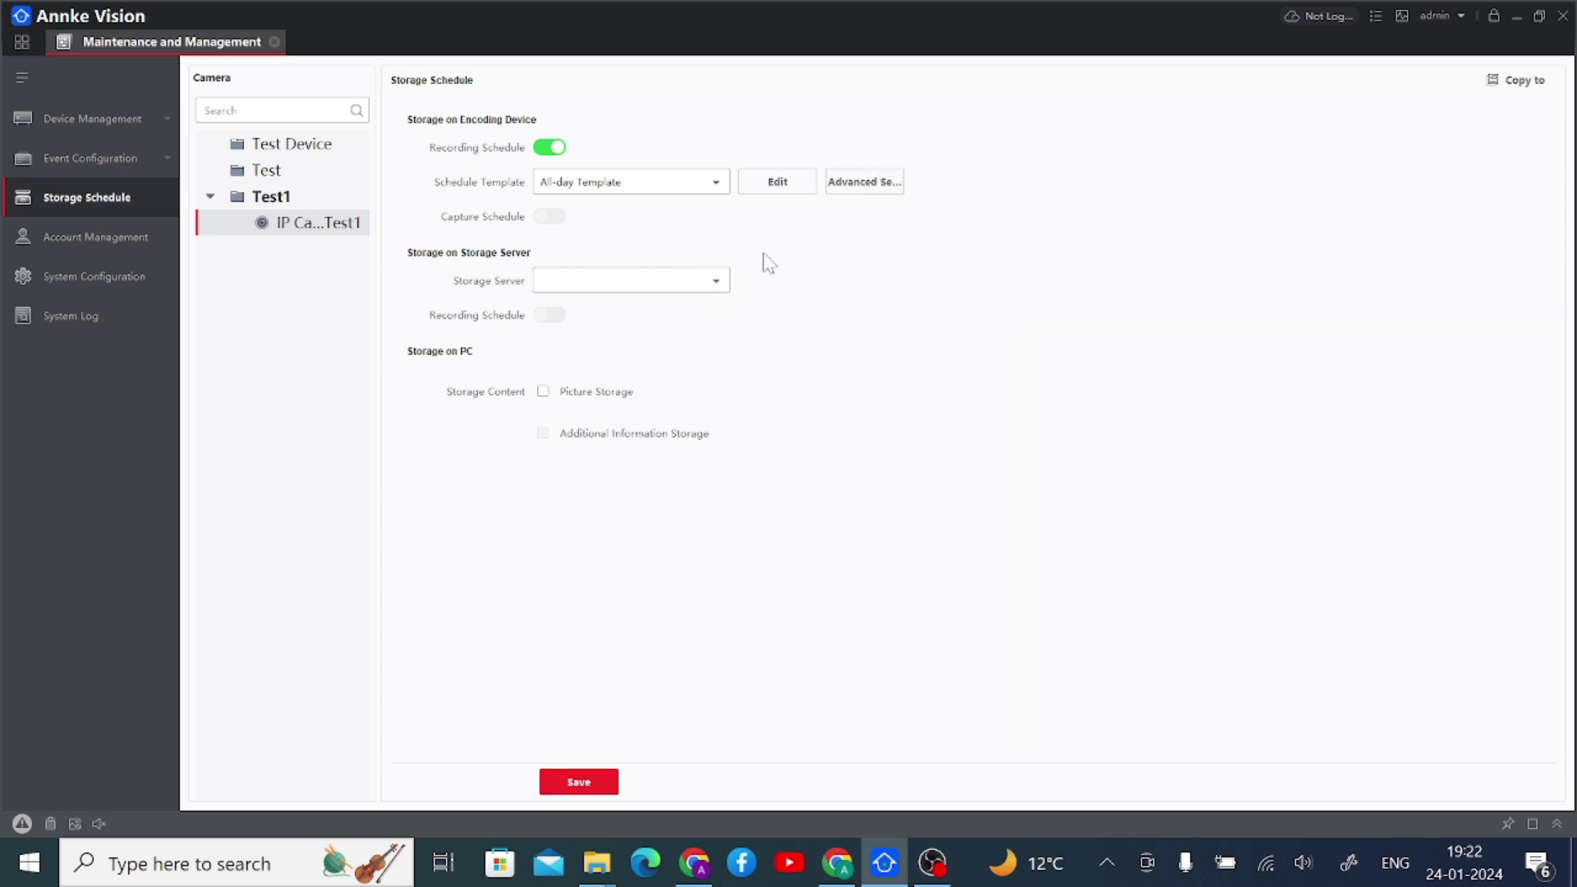
pyautogui.click(274, 42)
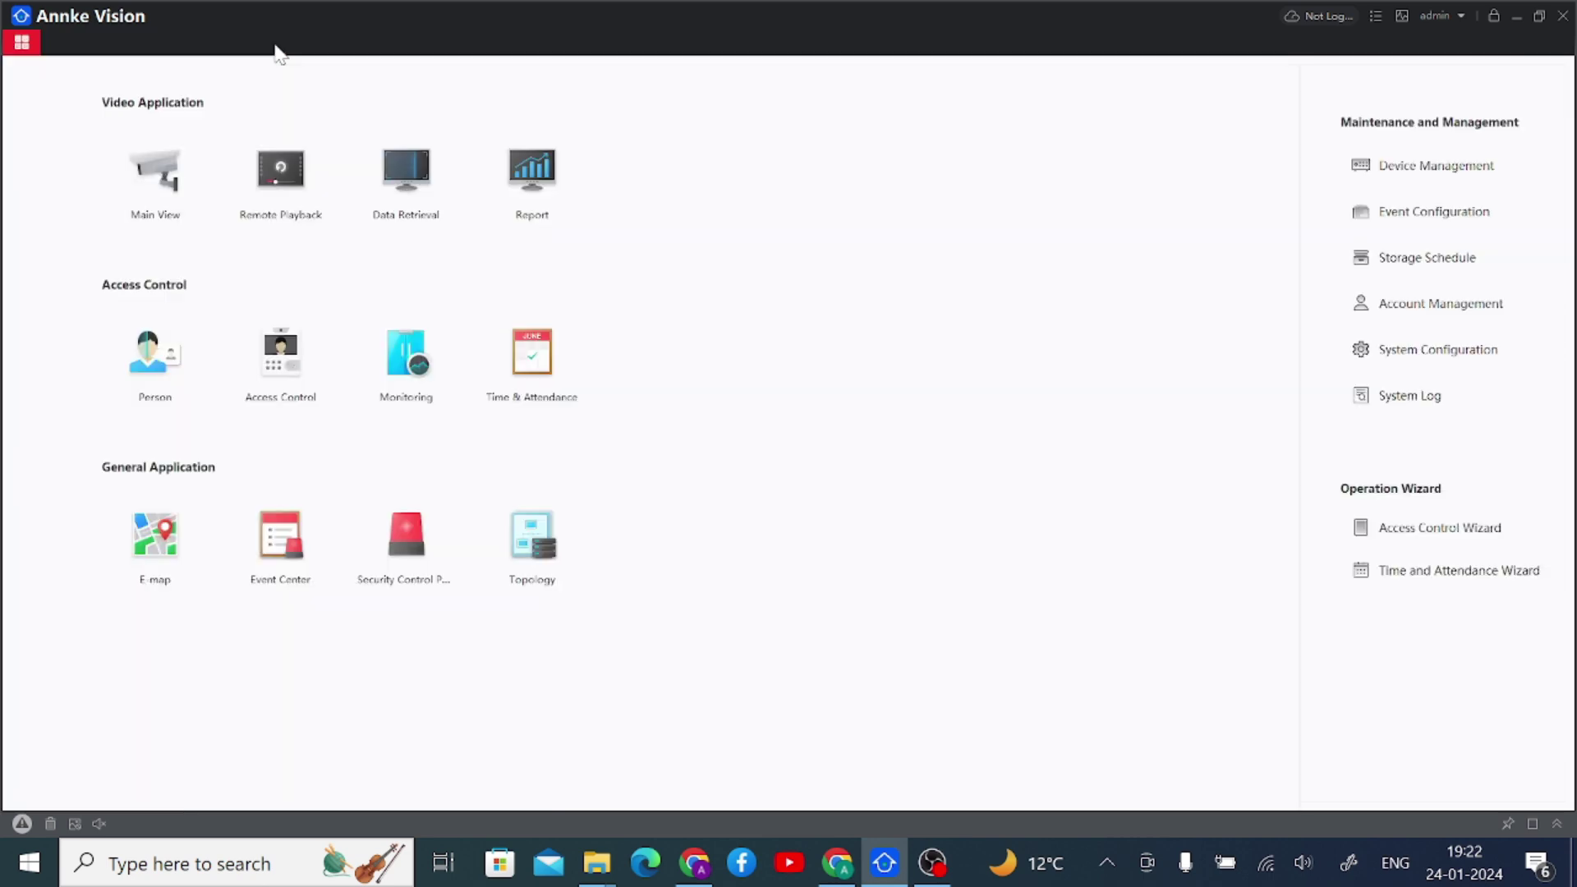
pyautogui.click(1433, 310)
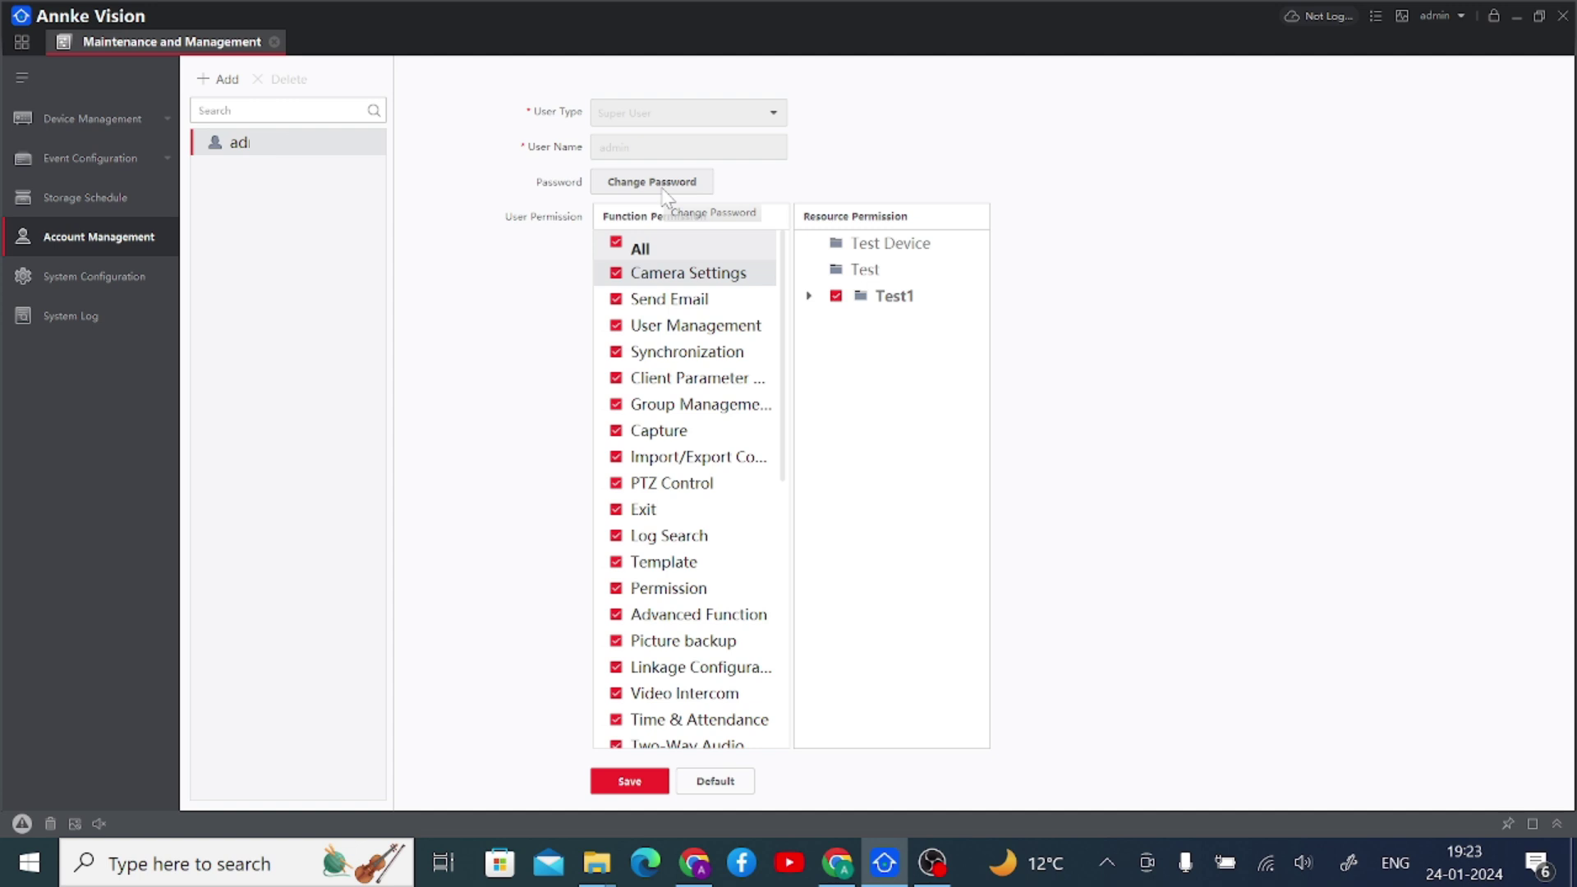
# - Add an Administrator account named New User 1, leaving Password and Confirm Password blank
pyautogui.click(205, 75)
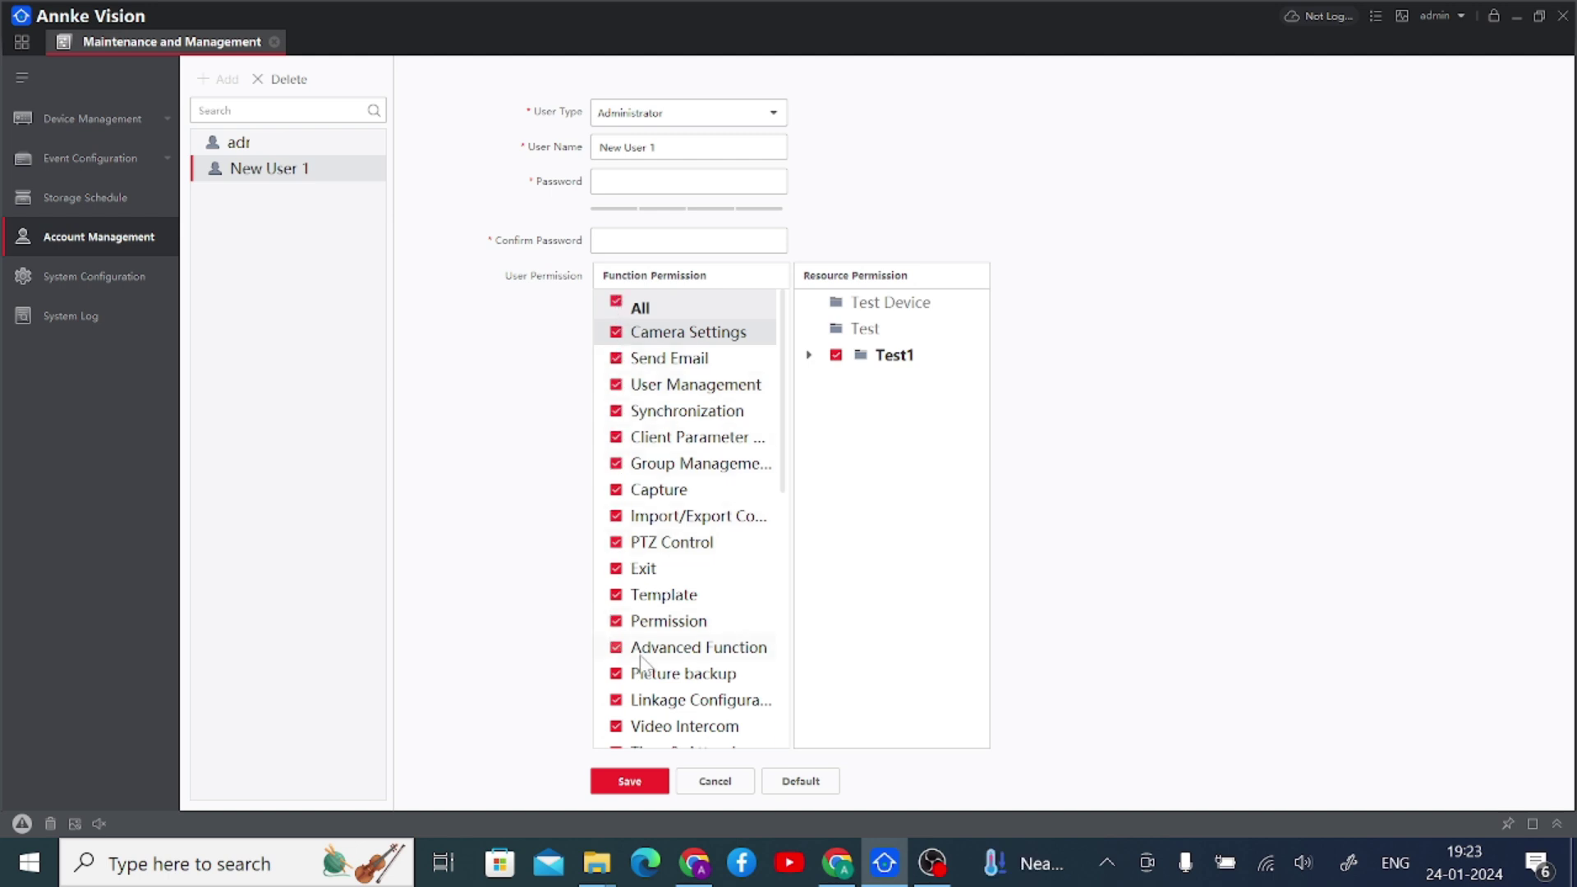
pyautogui.scroll(-7, 641, 664)
pyautogui.scroll(2, 641, 664)
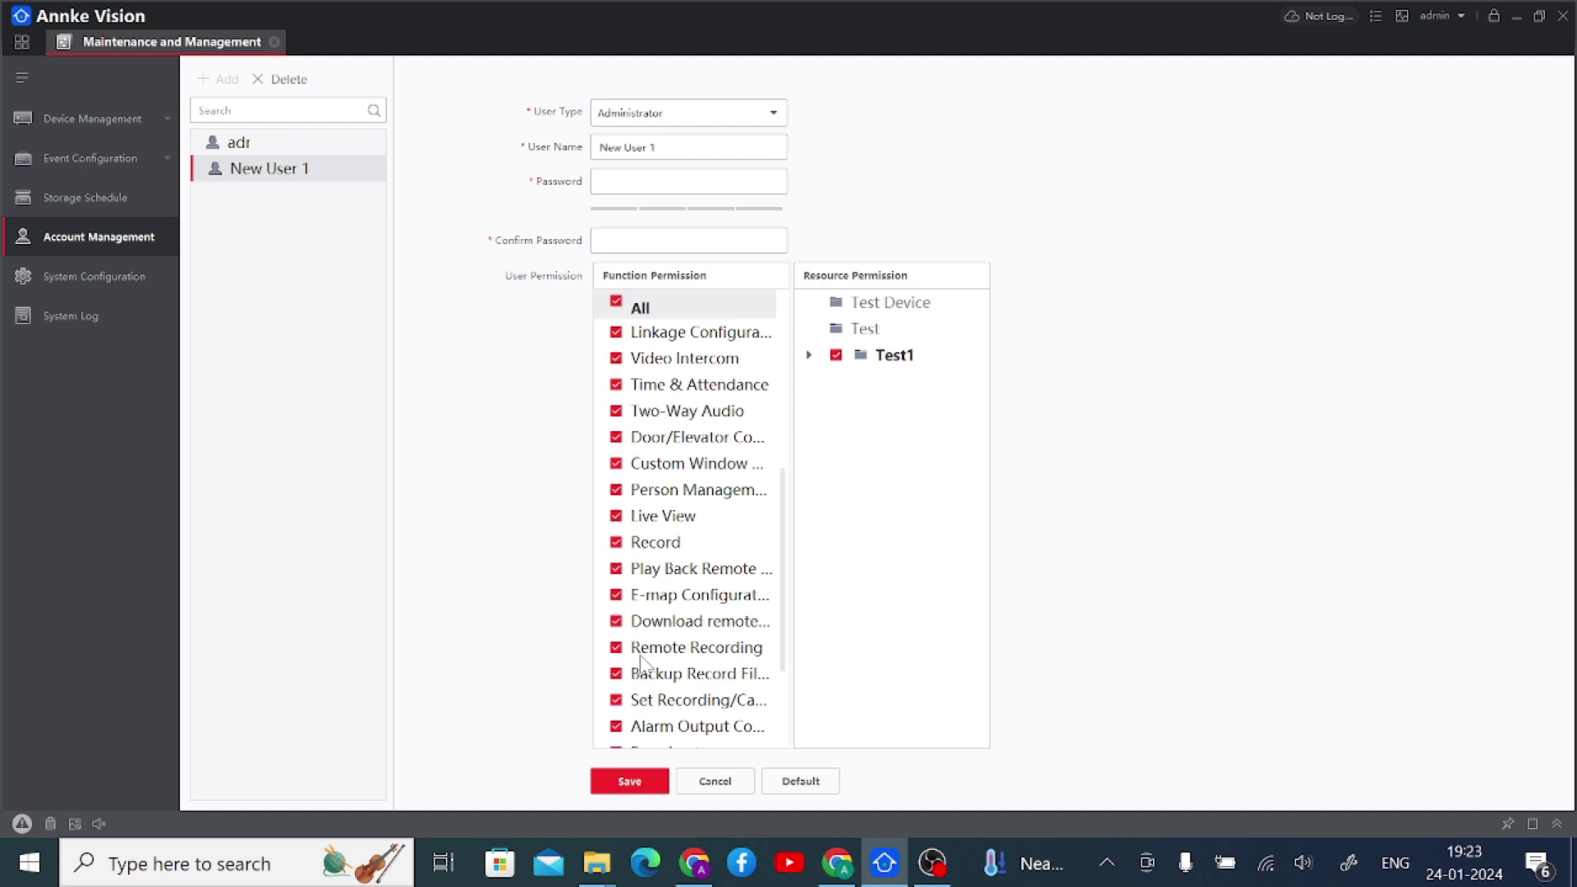
pyautogui.scroll(1, 641, 663)
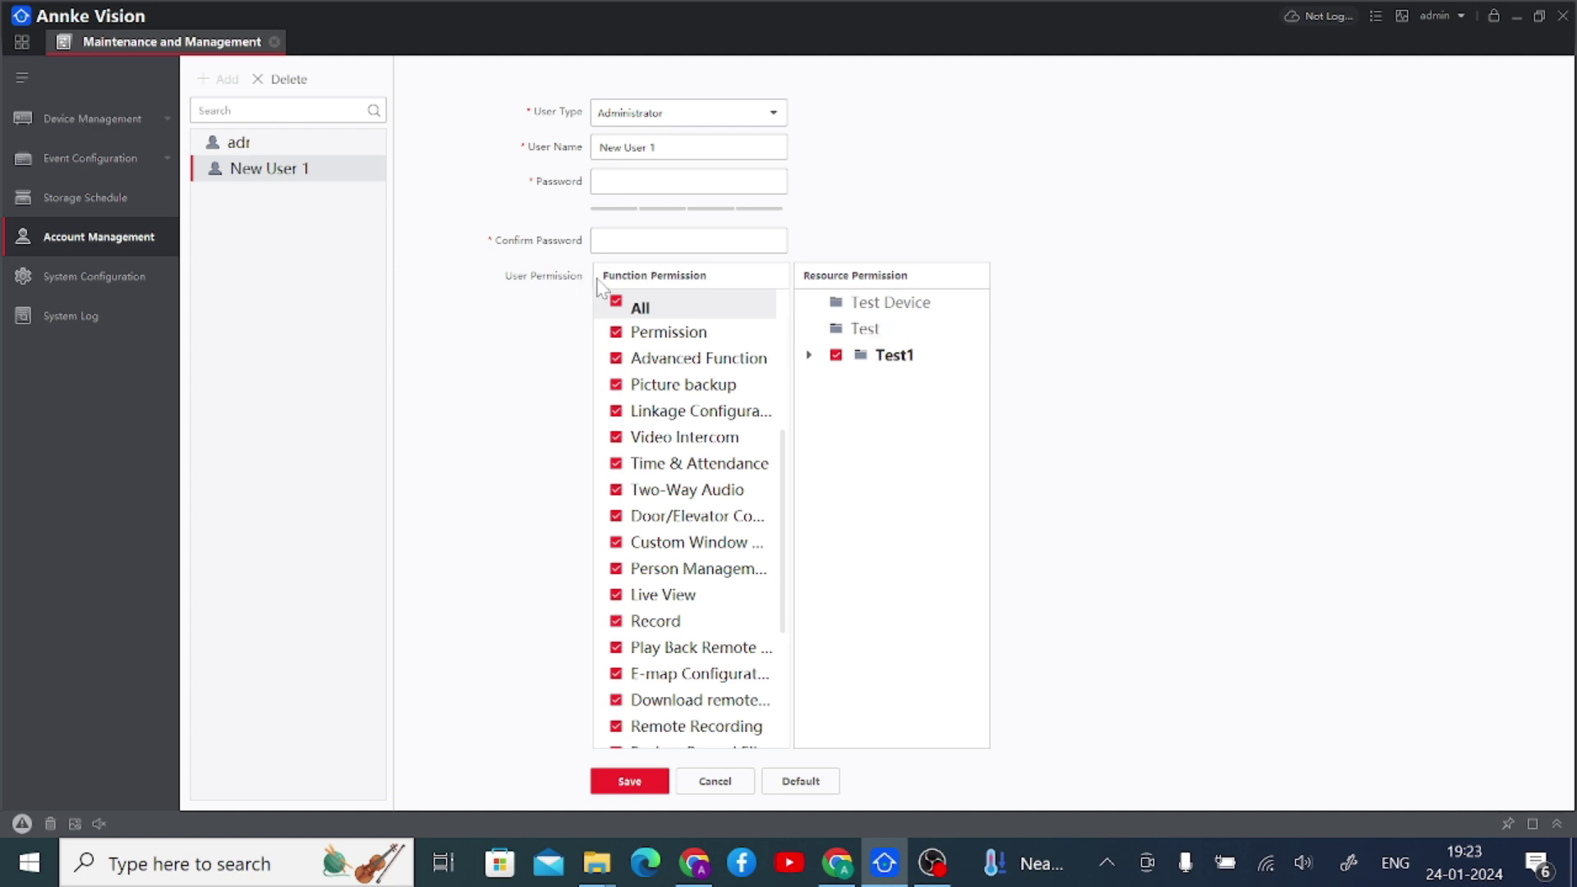
pyautogui.click(688, 181)
pyautogui.click(630, 239)
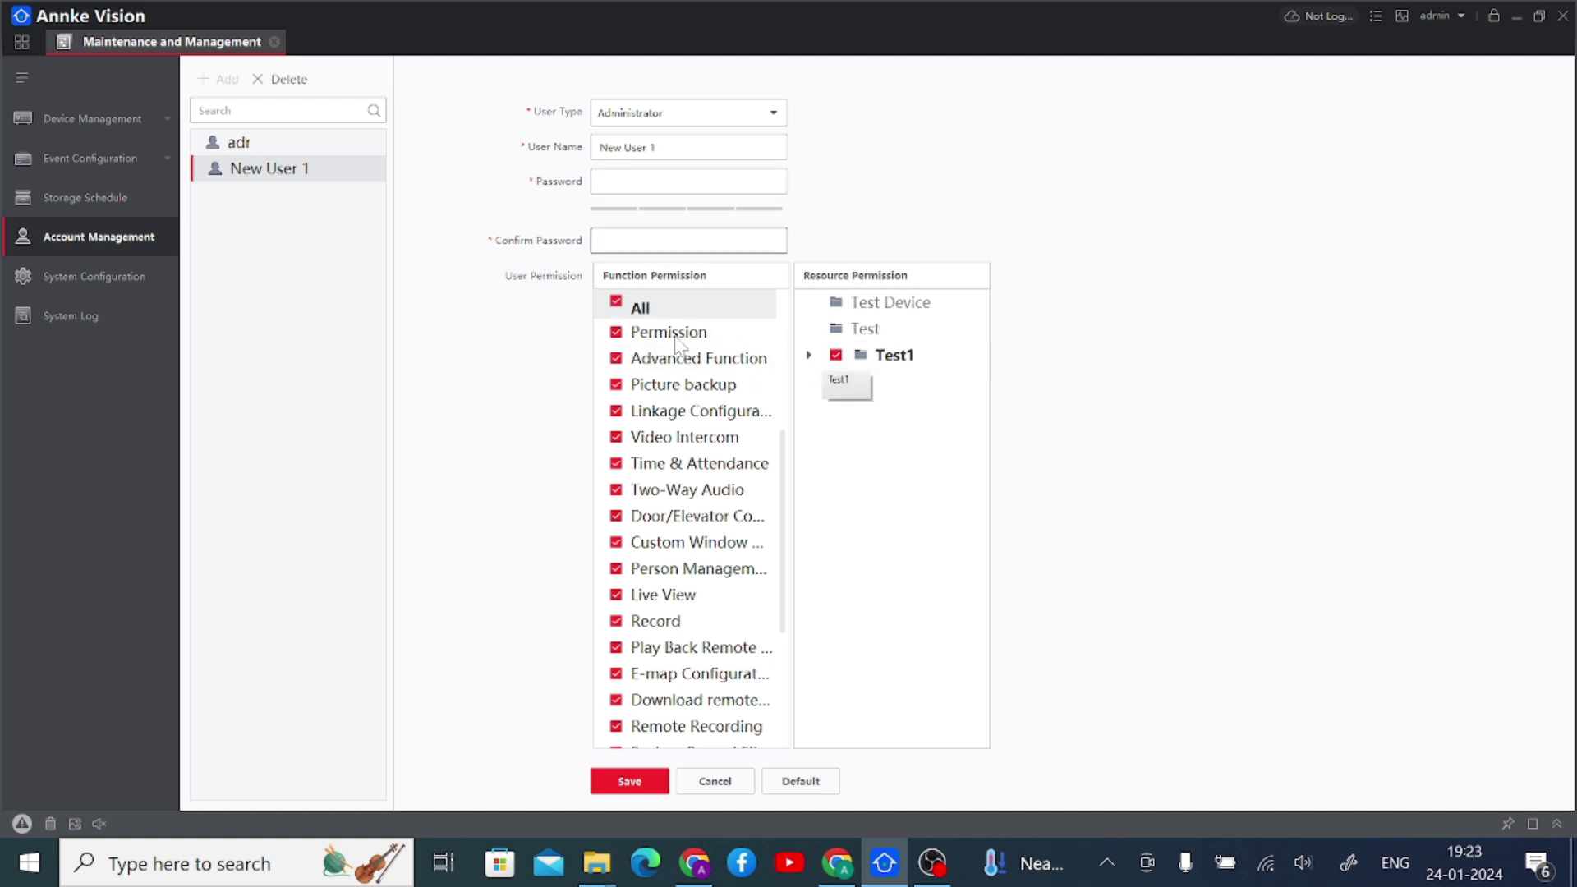
# - Clear New User 1's function permissions, then grant Camera Settings and Live View
pyautogui.click(617, 304)
pyautogui.click(617, 305)
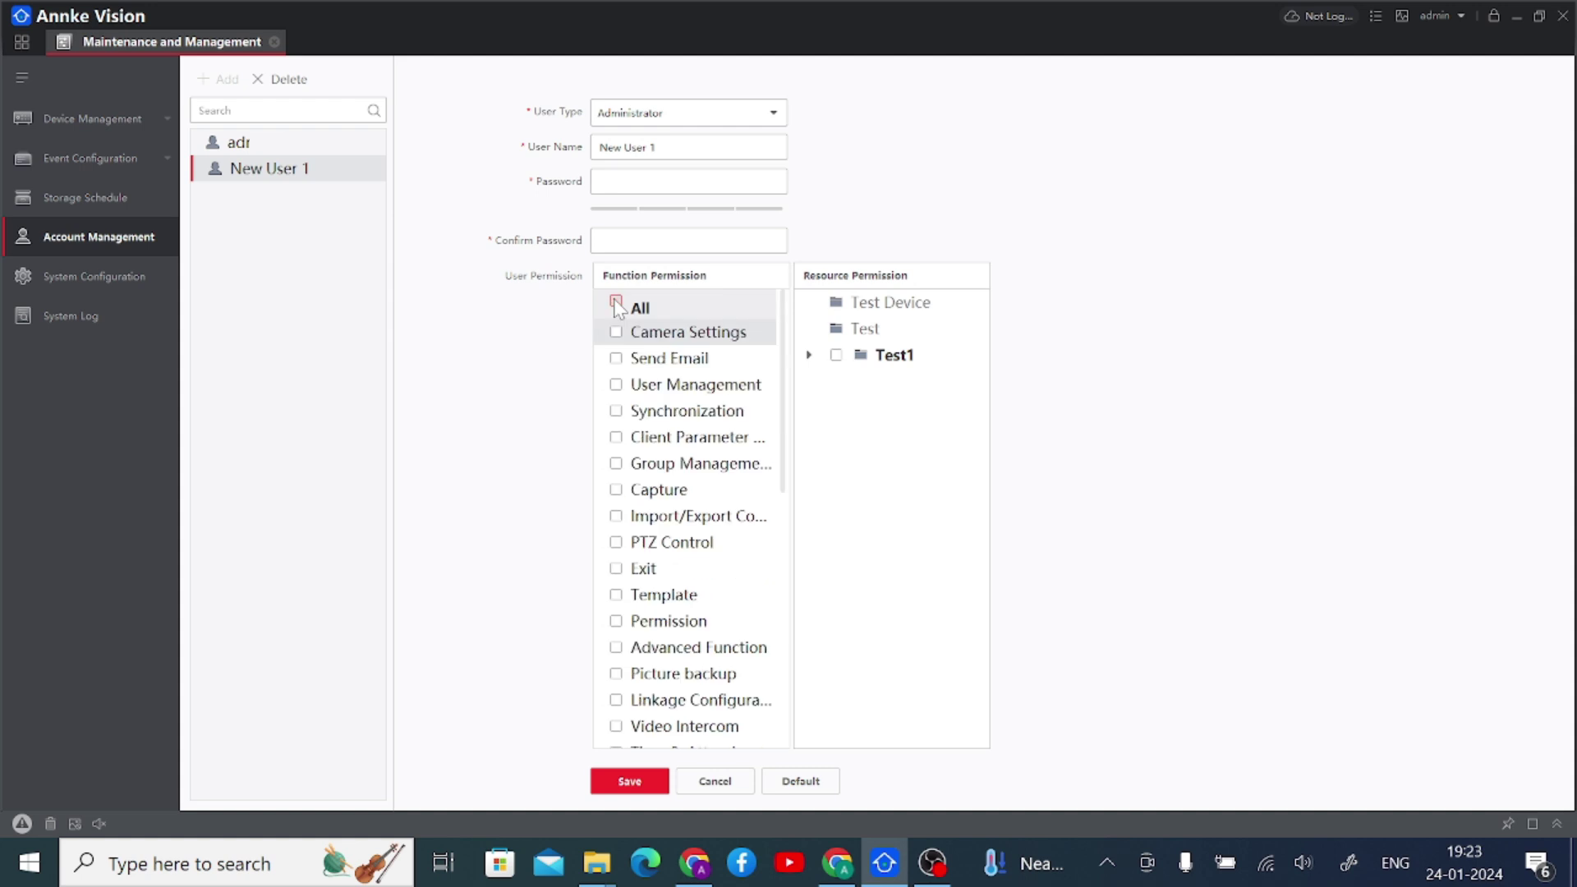
pyautogui.click(616, 331)
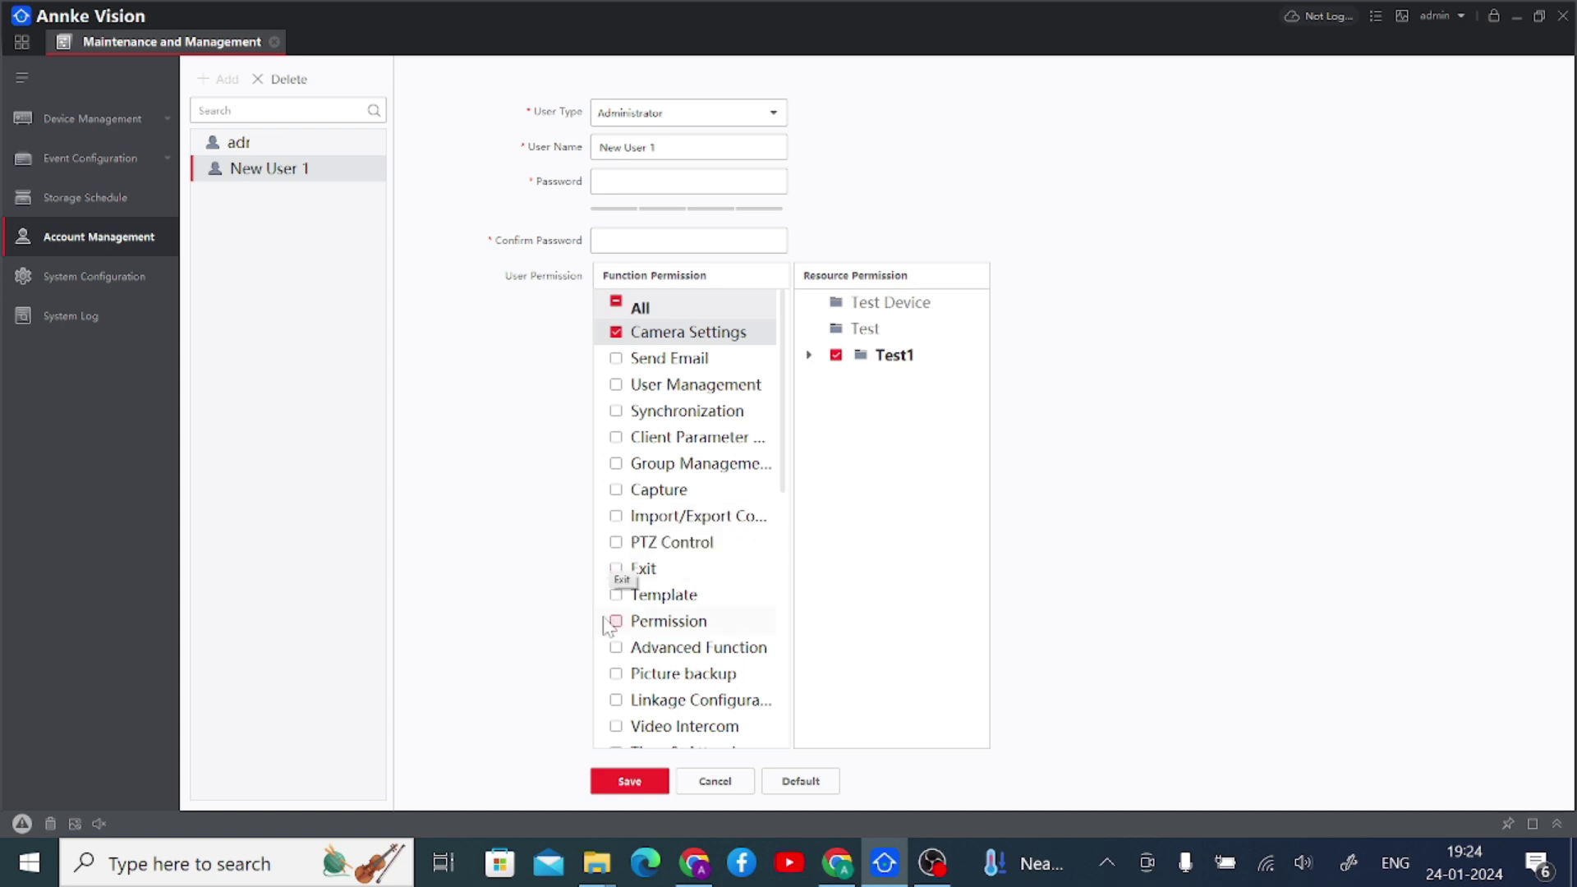
pyautogui.scroll(-2, 626, 641)
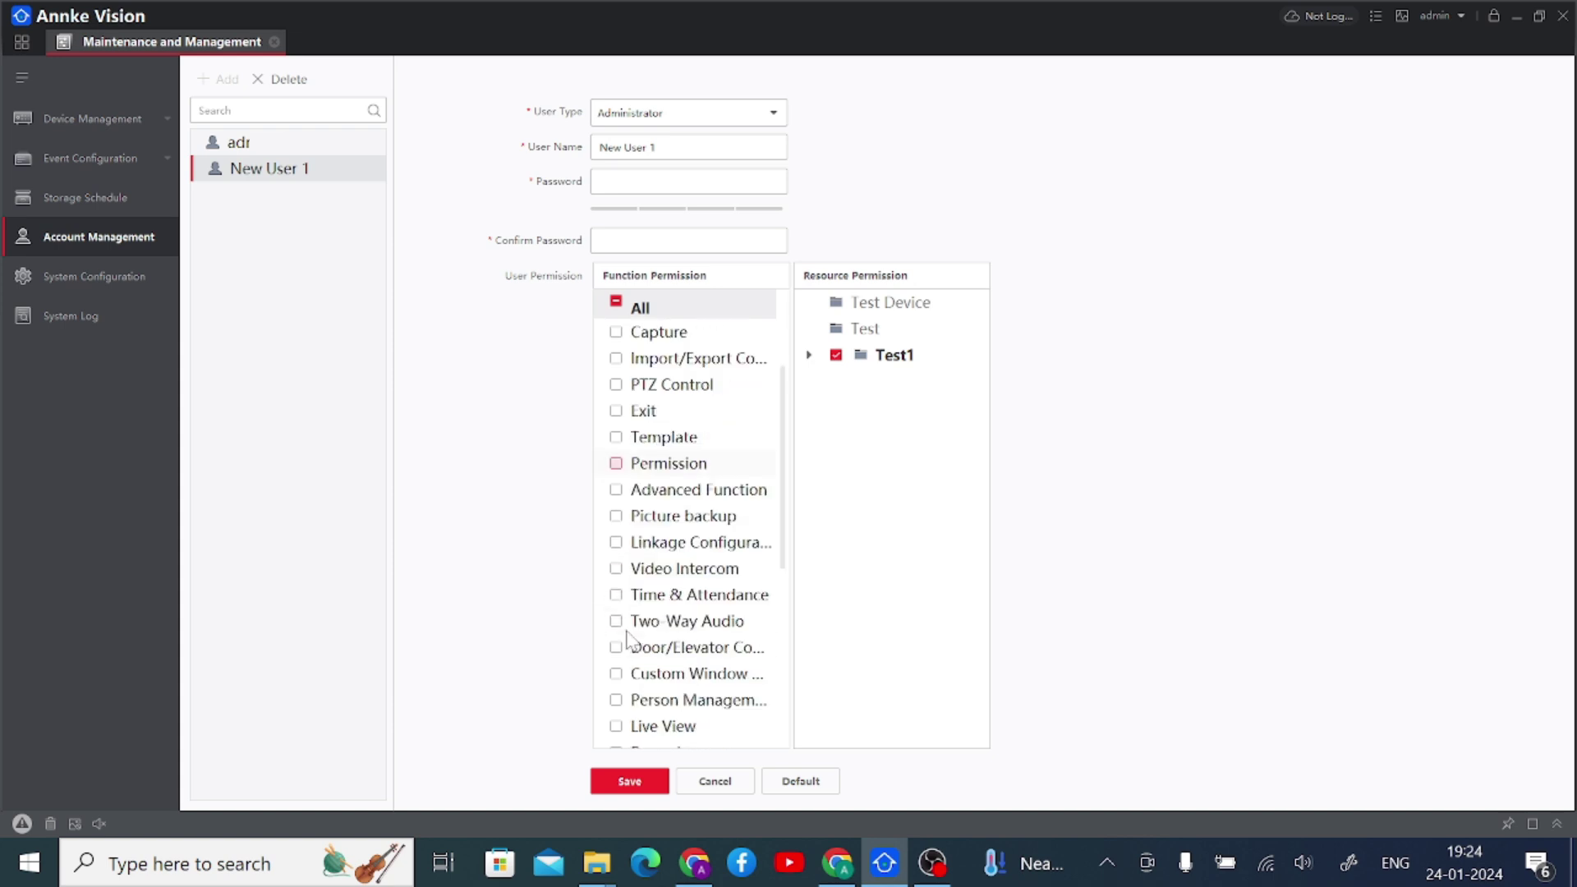
pyautogui.scroll(-2, 627, 641)
pyautogui.click(616, 569)
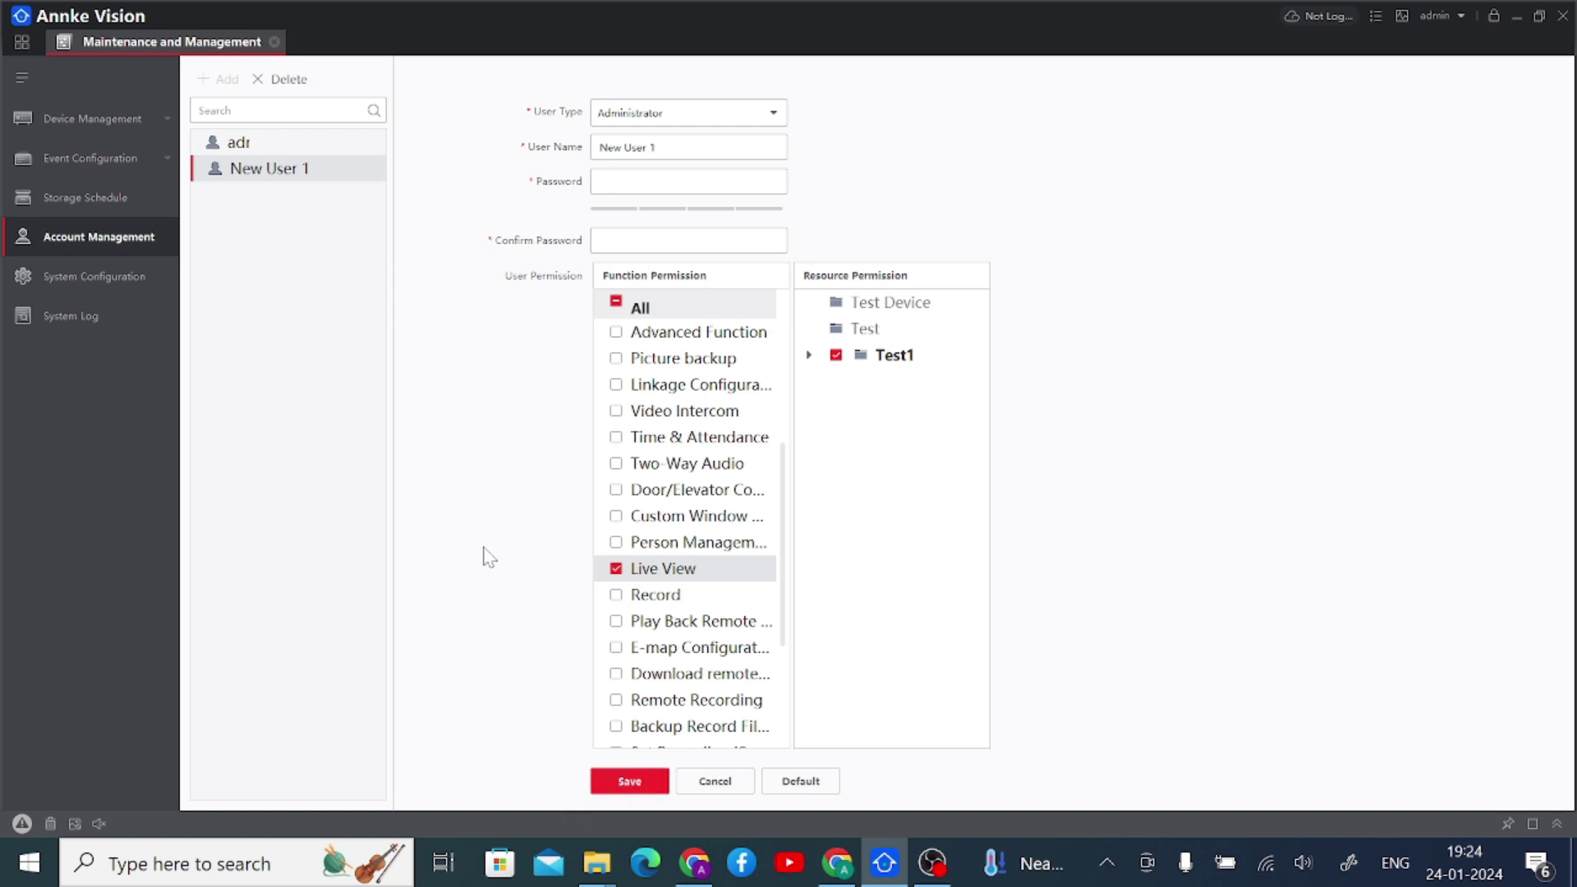
# - Check the Password and User Name fields, then close the management area to return home
pyautogui.click(689, 180)
pyautogui.click(688, 147)
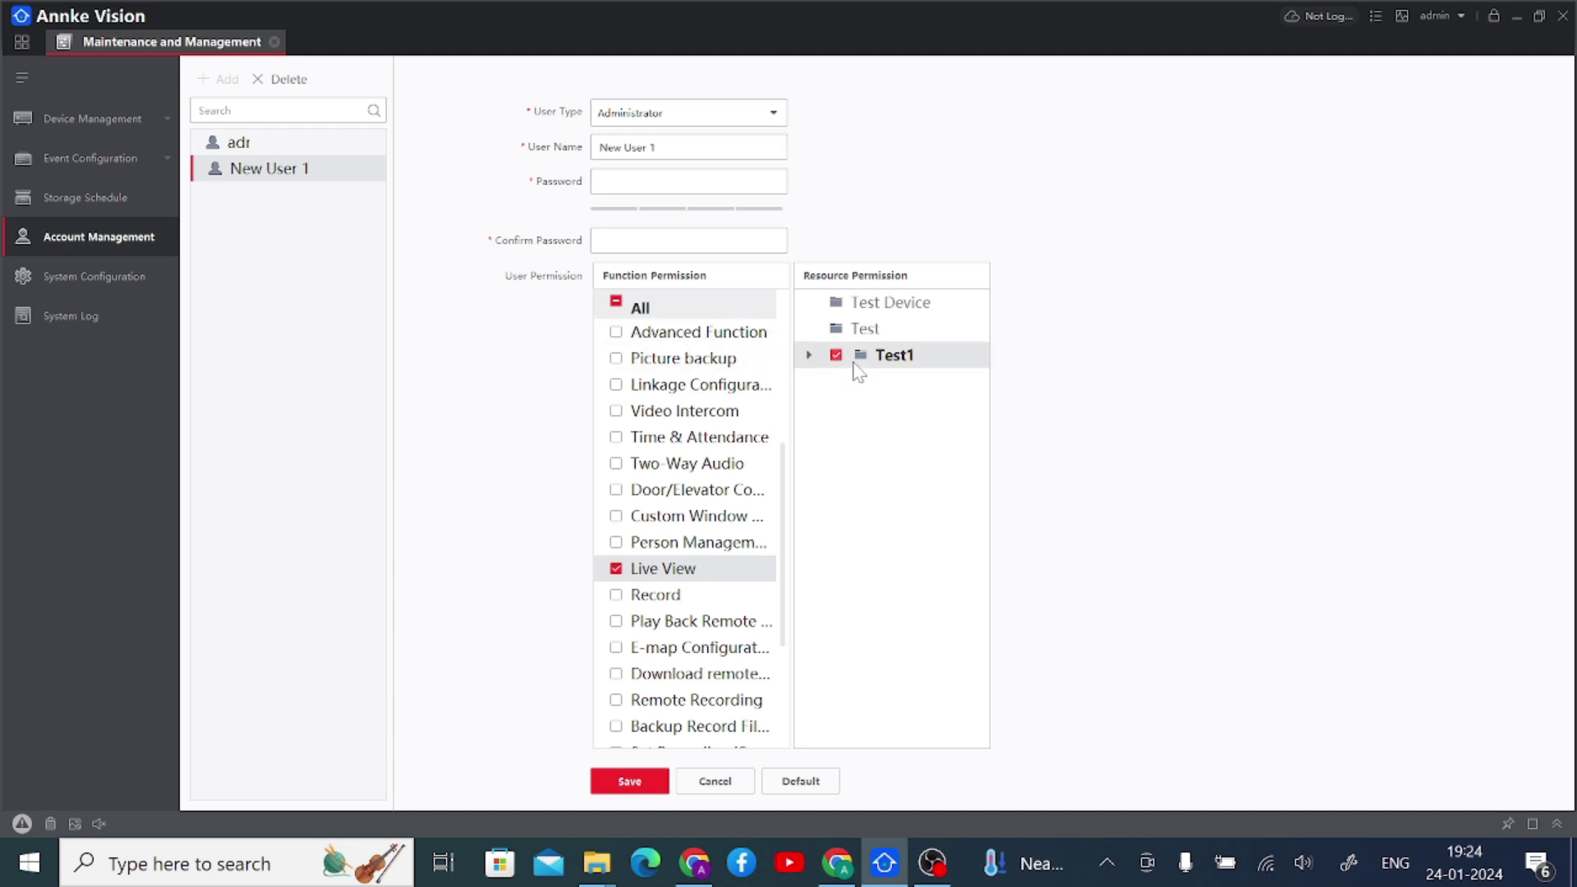
pyautogui.click(274, 42)
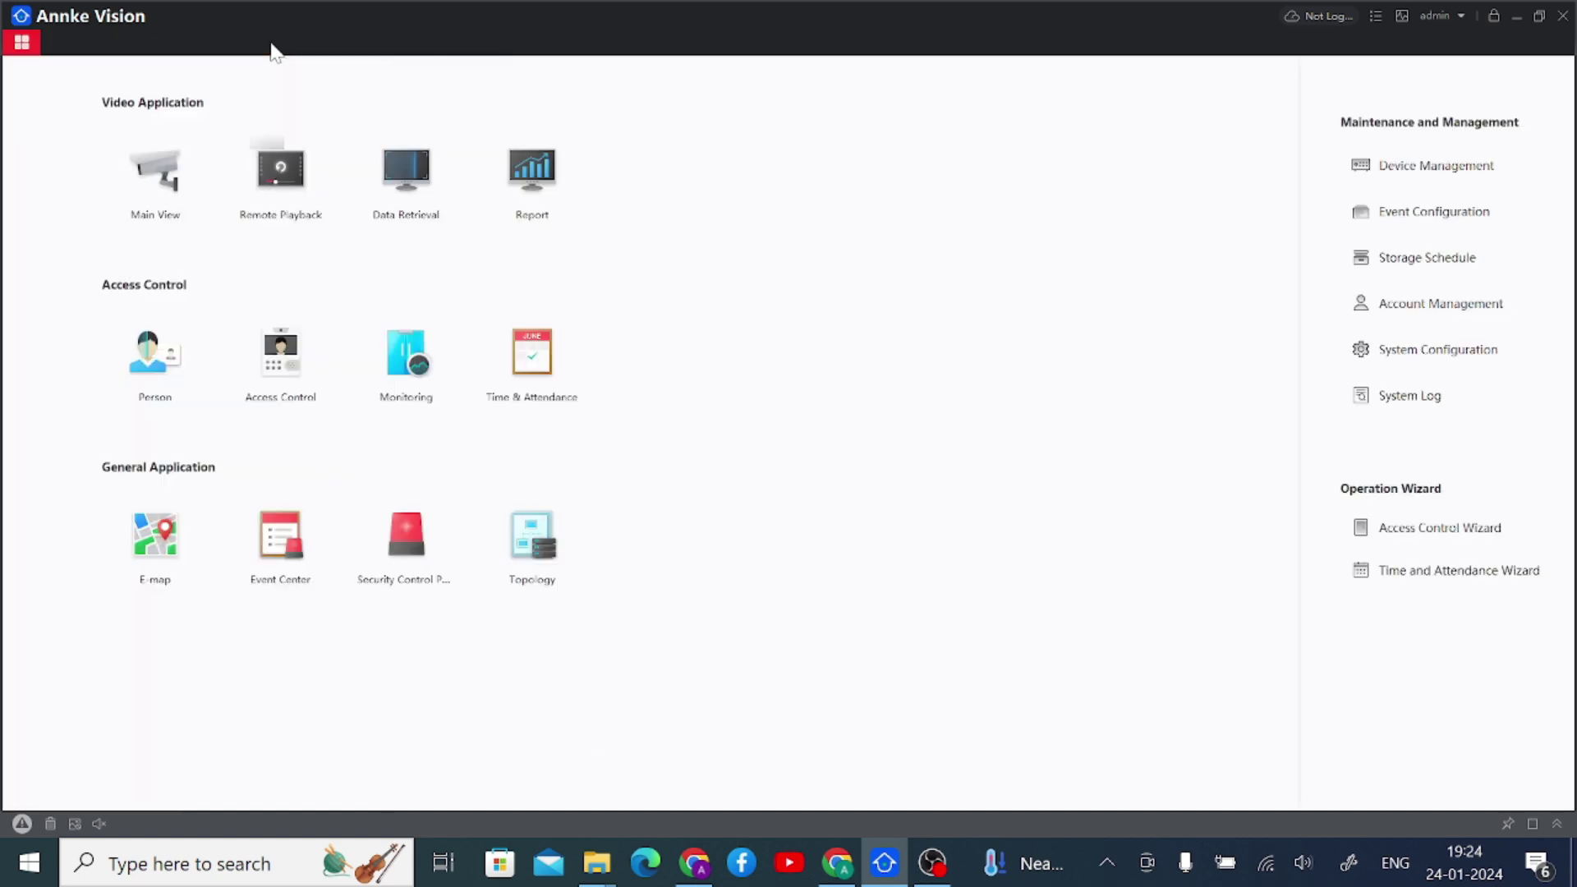
# - Review System Configuration's Image page, keeping Noise Reduction at Self-adaptive, and end on General
pyautogui.click(1388, 354)
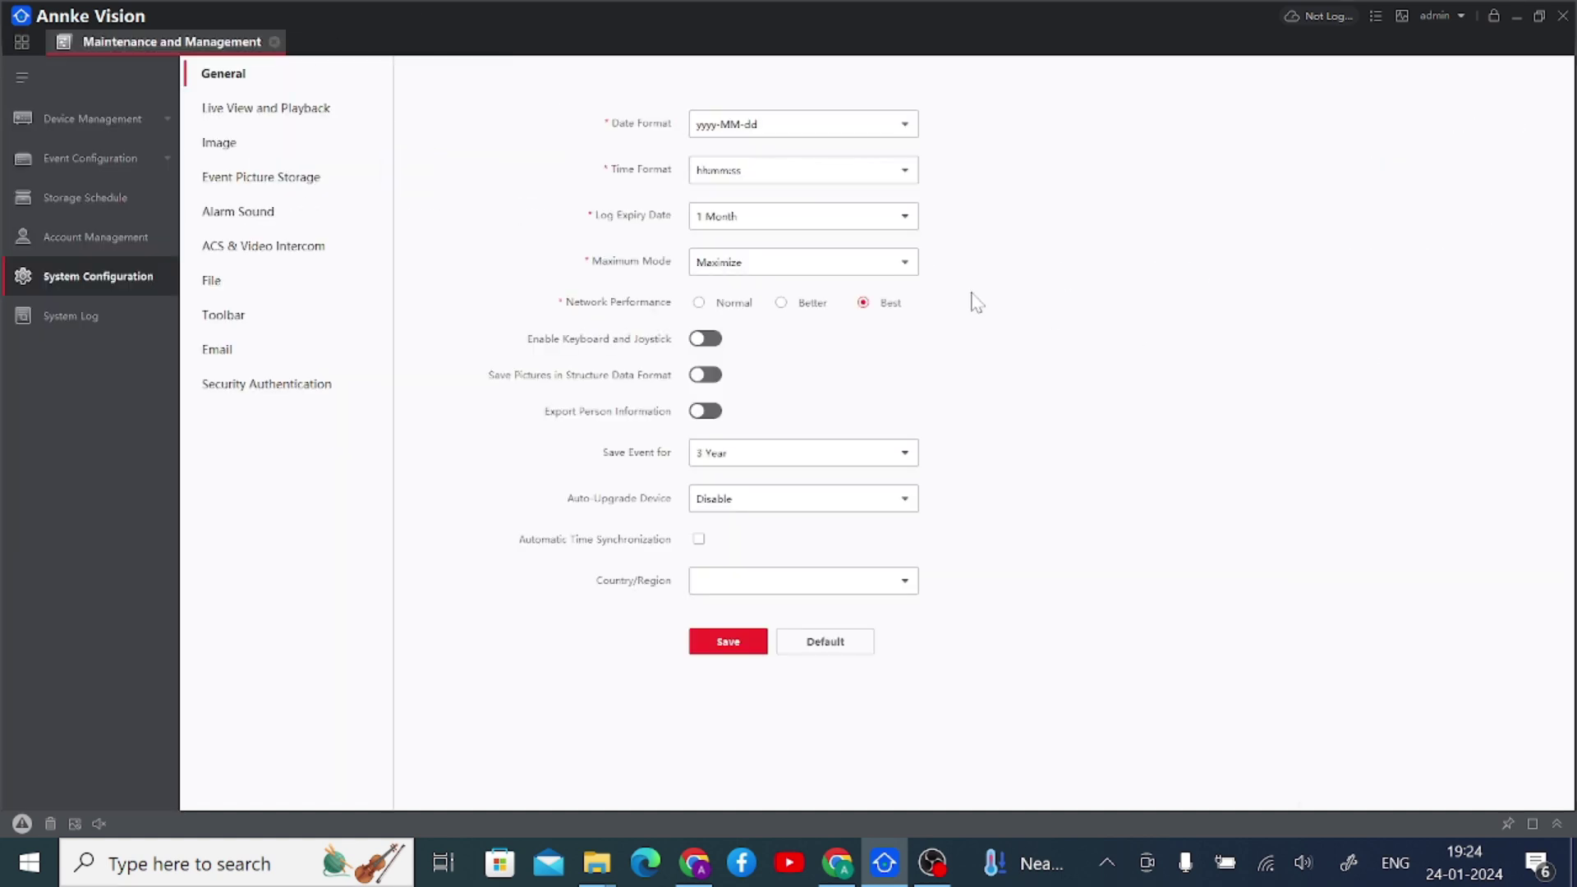
pyautogui.click(218, 147)
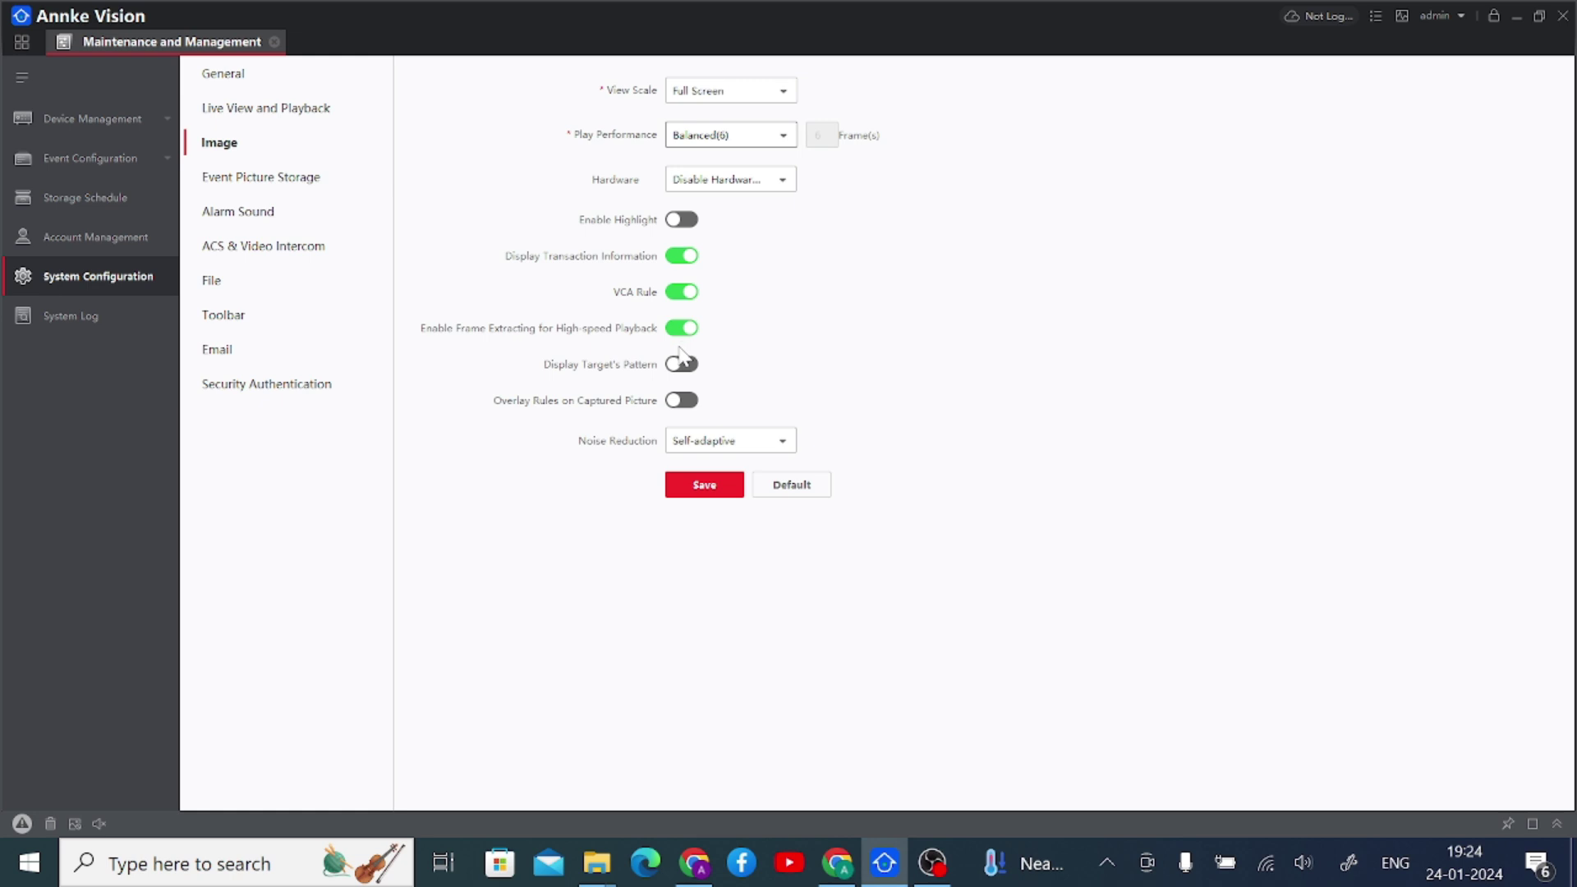
pyautogui.click(737, 446)
pyautogui.click(736, 447)
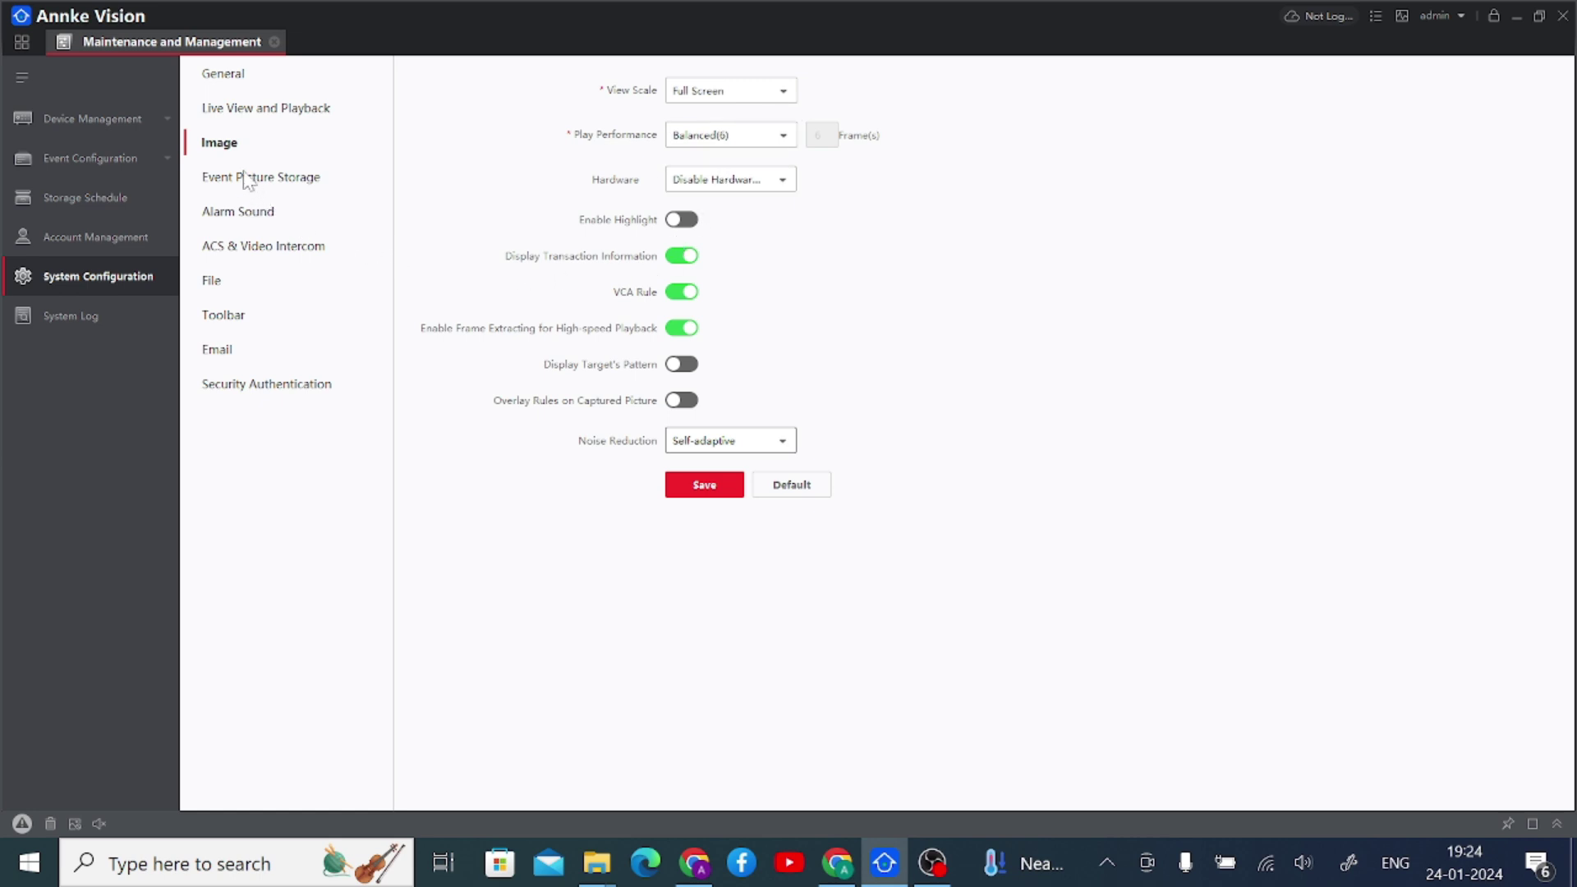
pyautogui.click(248, 82)
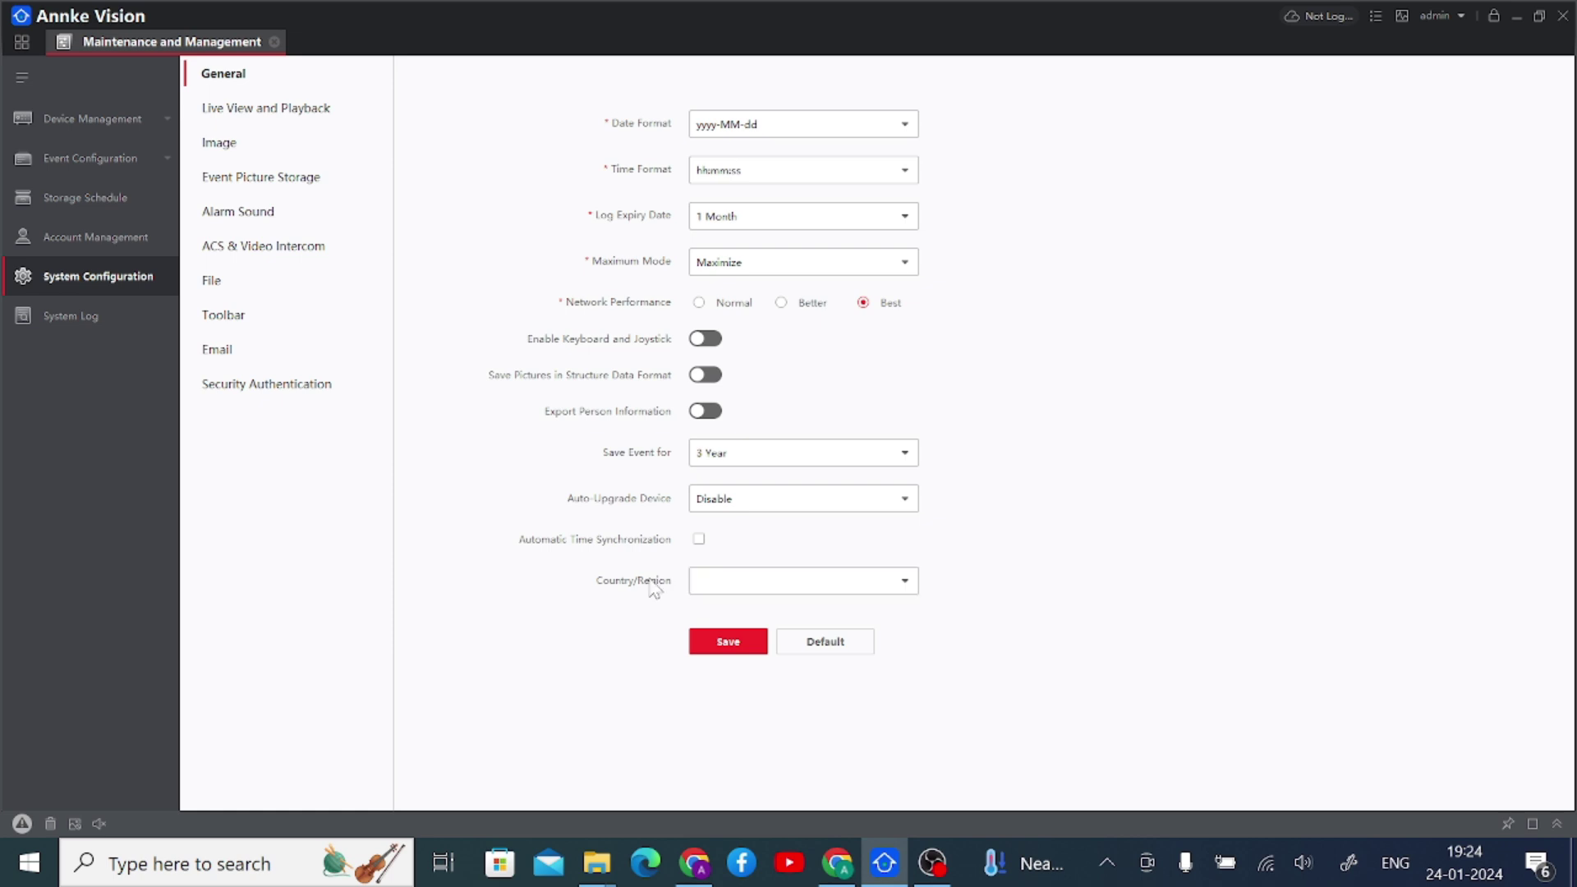
# - Browse Live View and Playback, Event Picture Storage, alarm sound, ACS & Video Intercom, email and Security Authentication pages
pyautogui.click(237, 123)
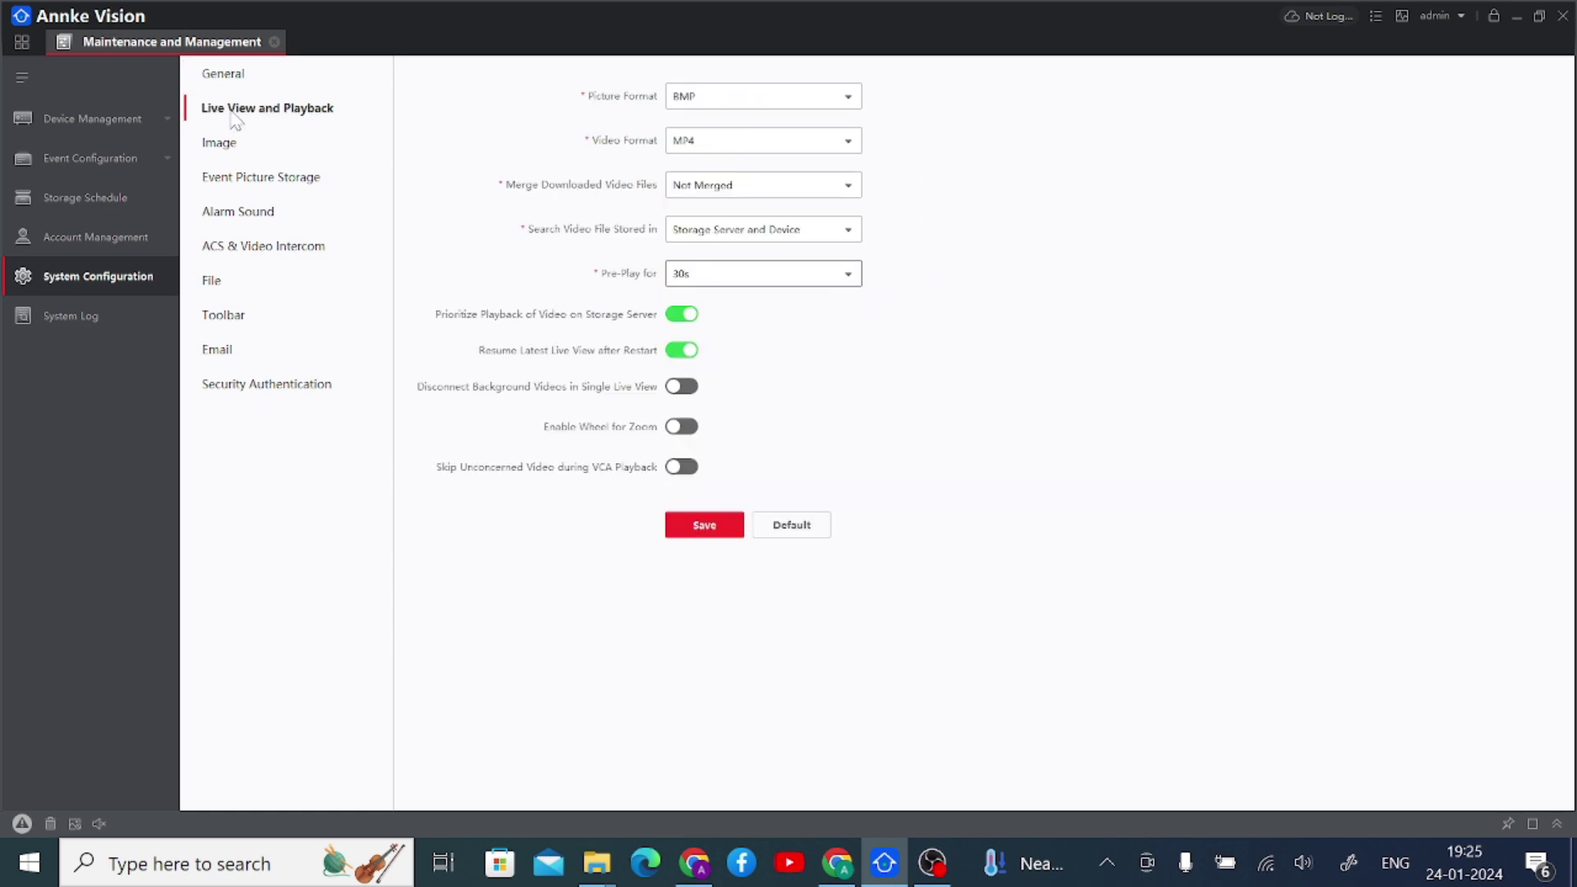
pyautogui.click(256, 185)
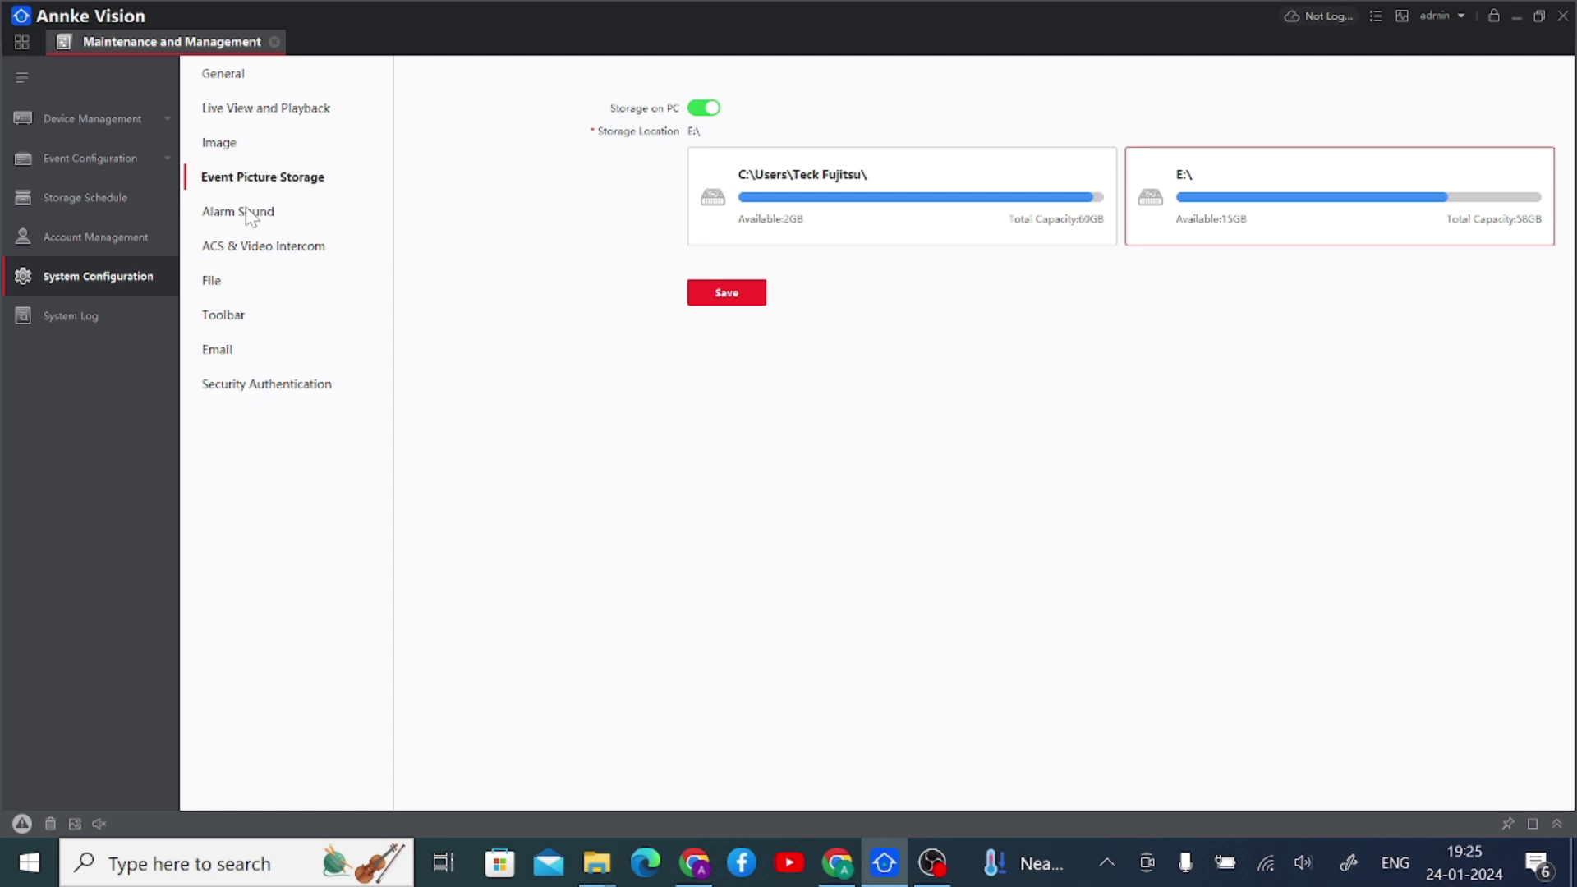
pyautogui.click(243, 215)
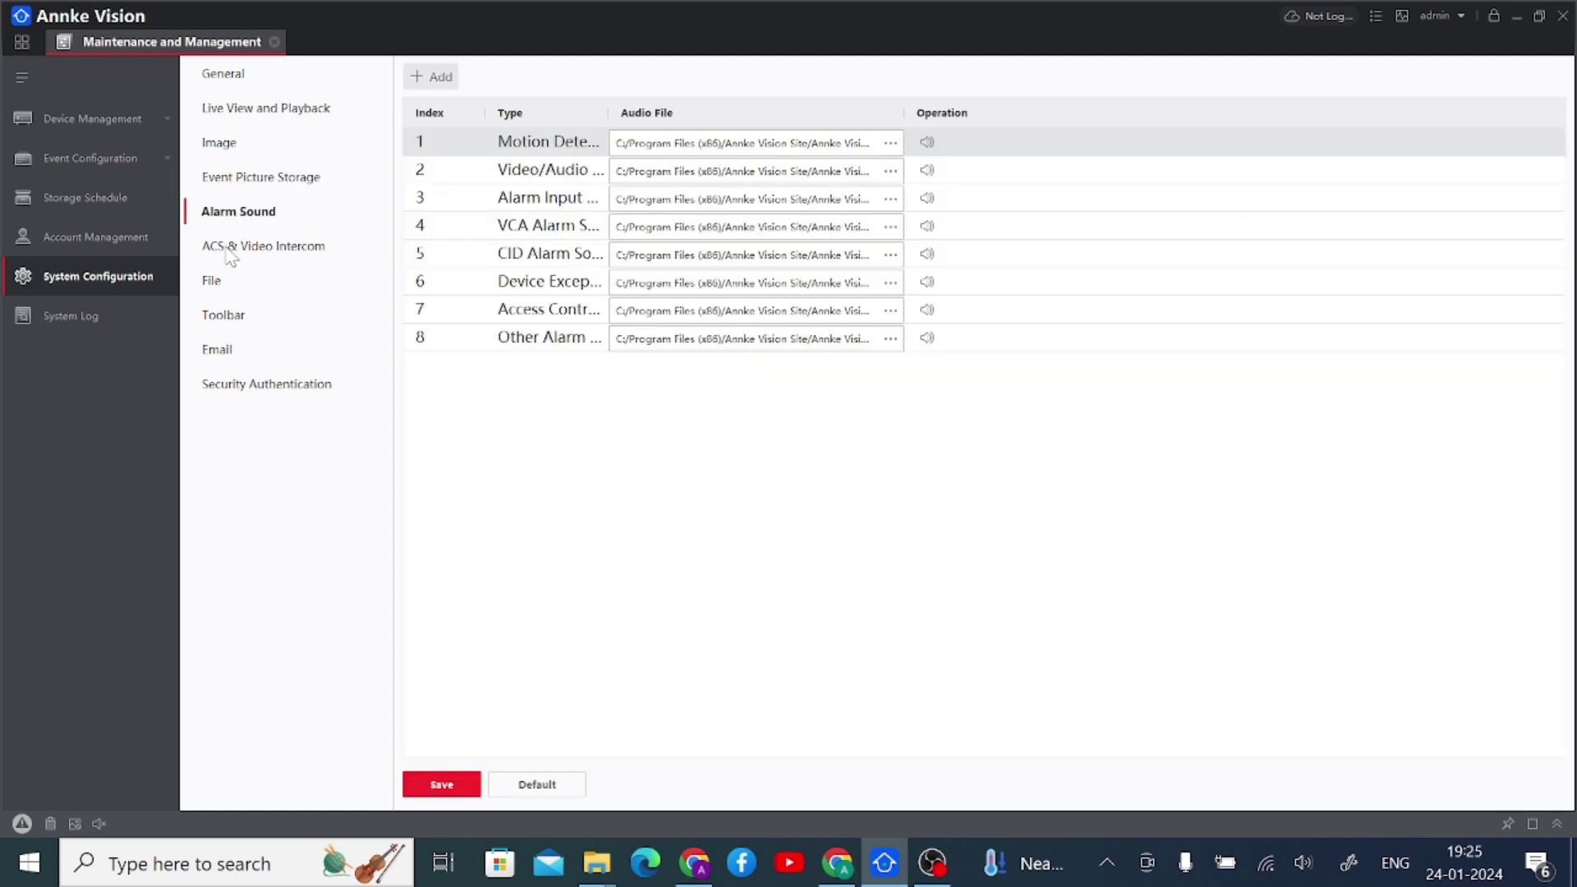
pyautogui.click(228, 248)
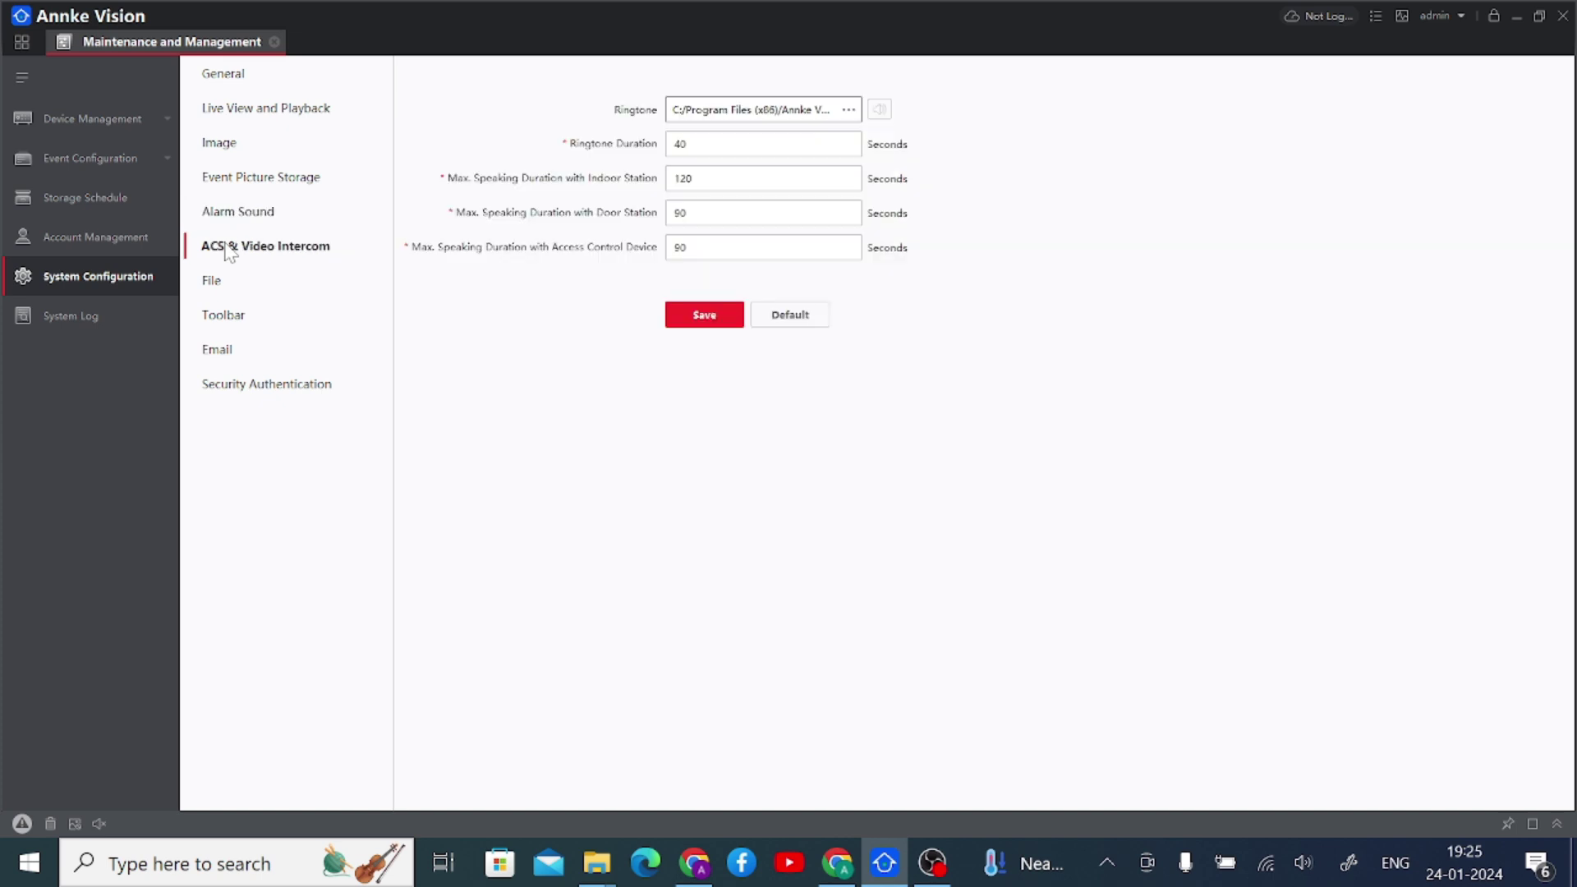
pyautogui.click(218, 351)
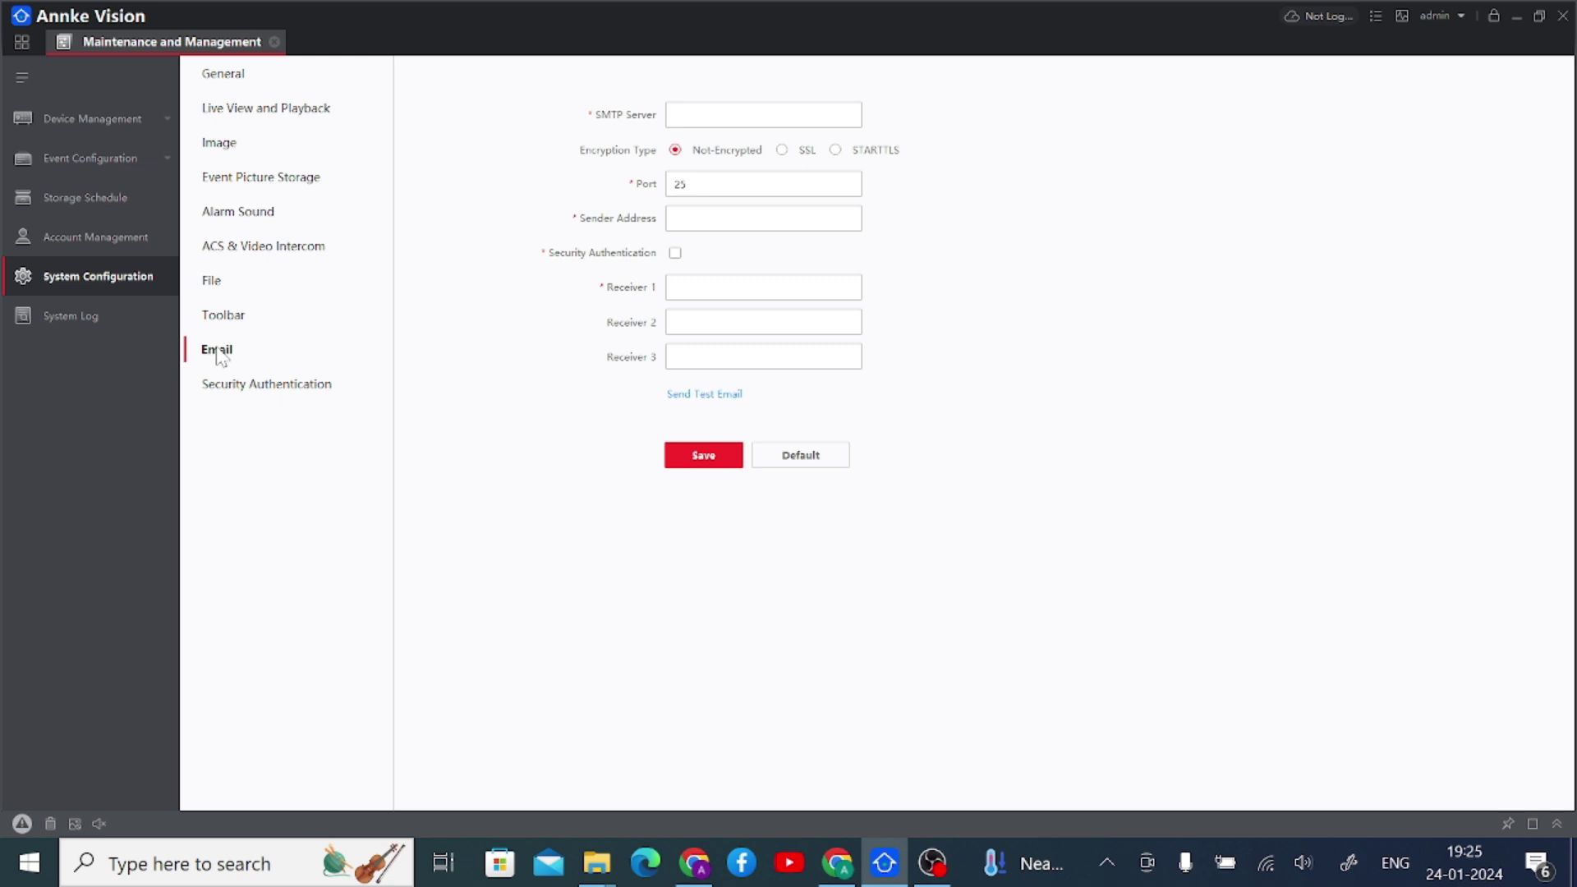
pyautogui.click(233, 394)
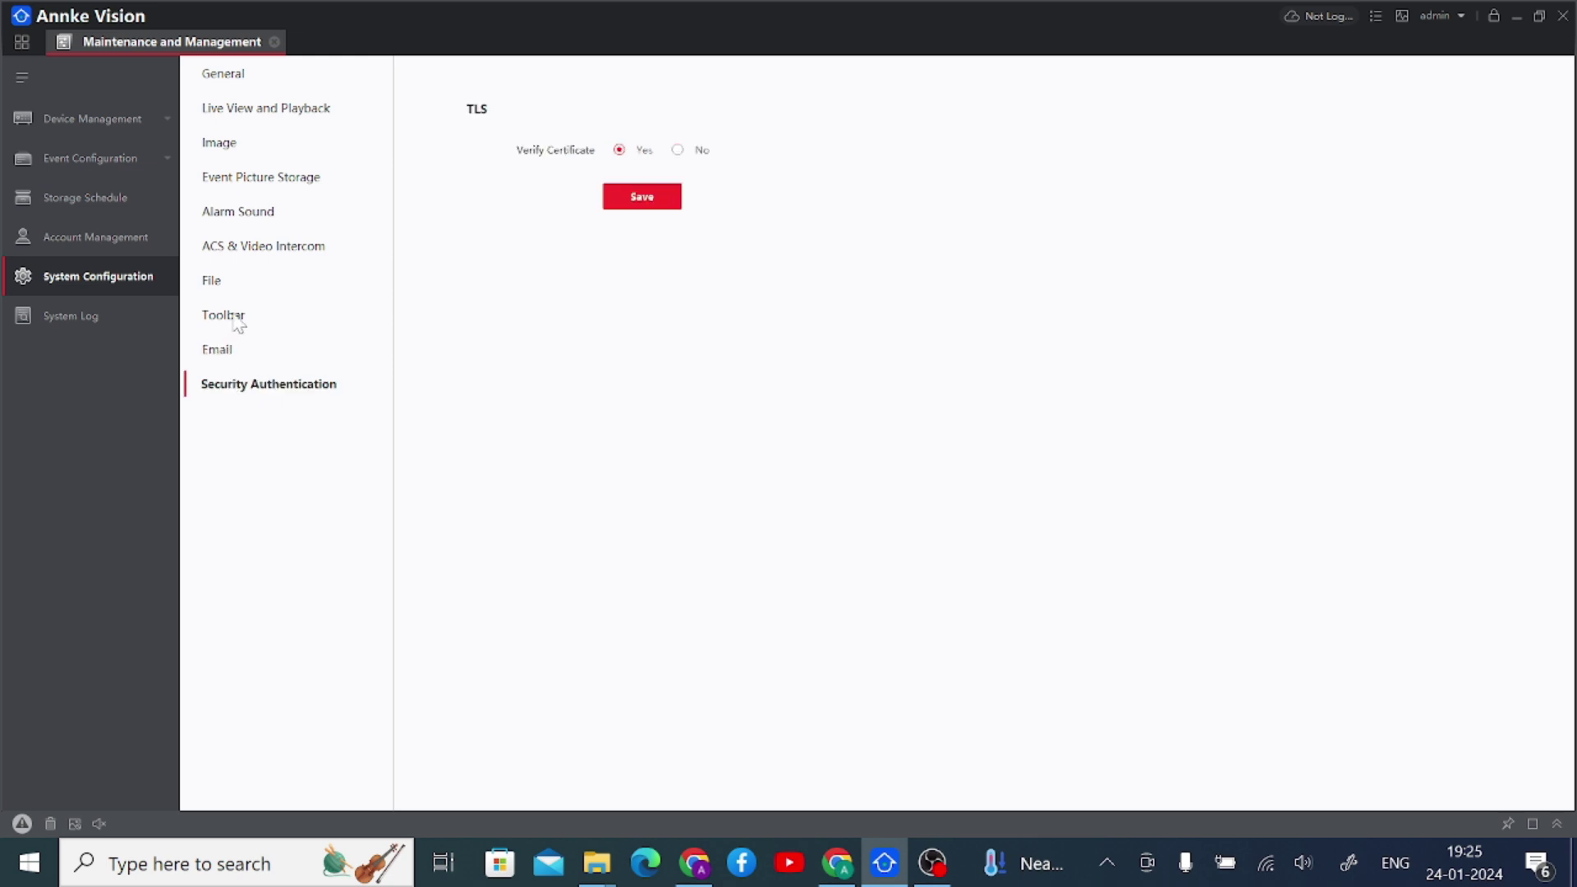
# - Revisit the Image, General and Live View and Playback pages, then return home
pyautogui.click(235, 145)
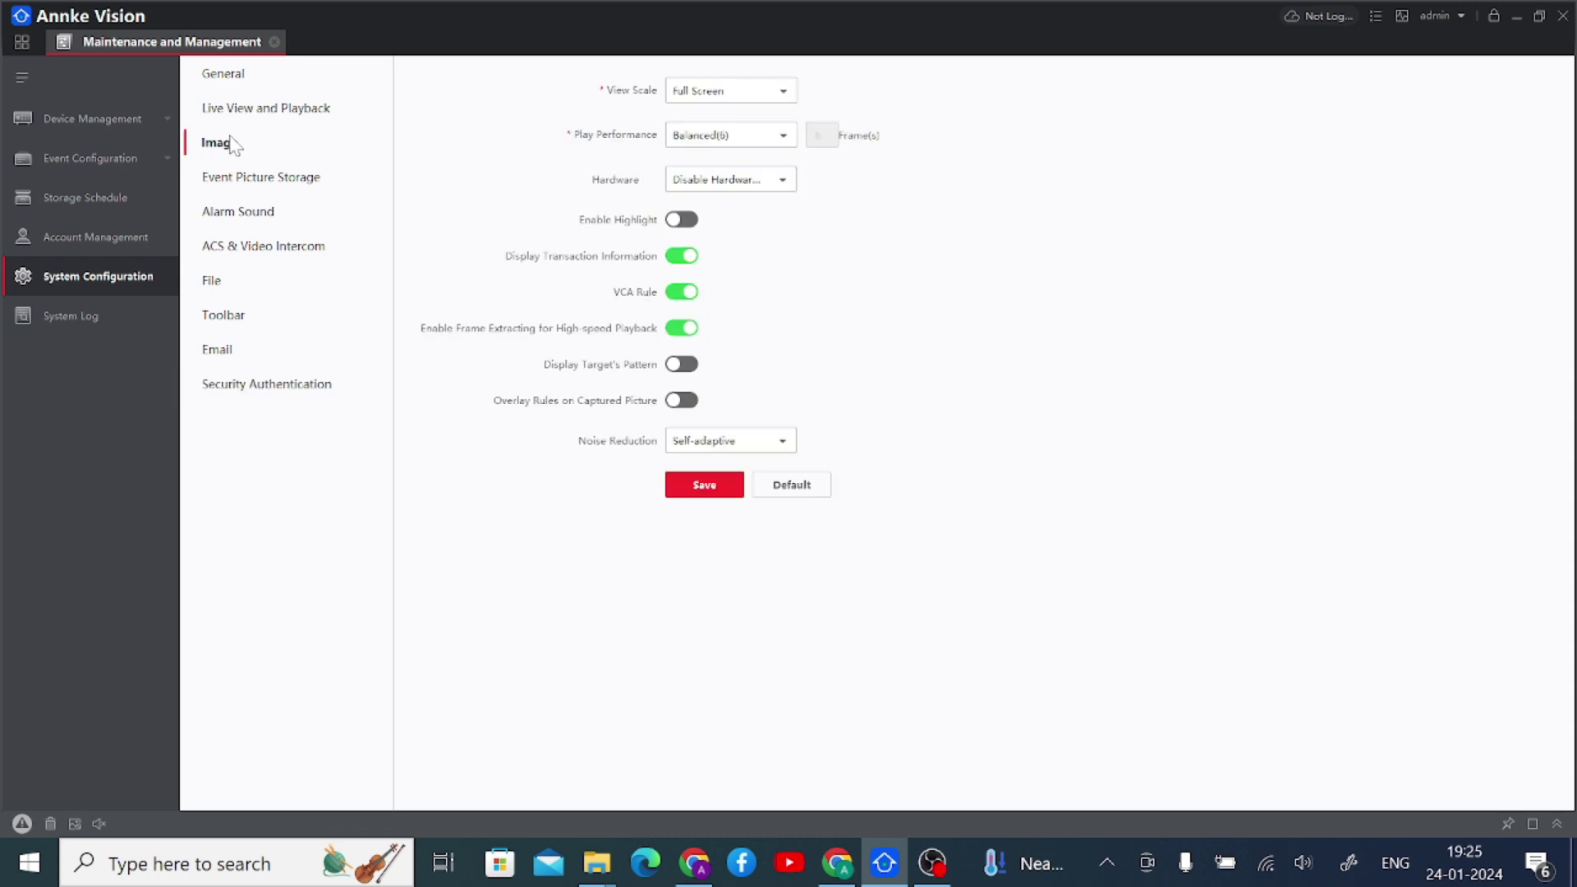
pyautogui.click(228, 74)
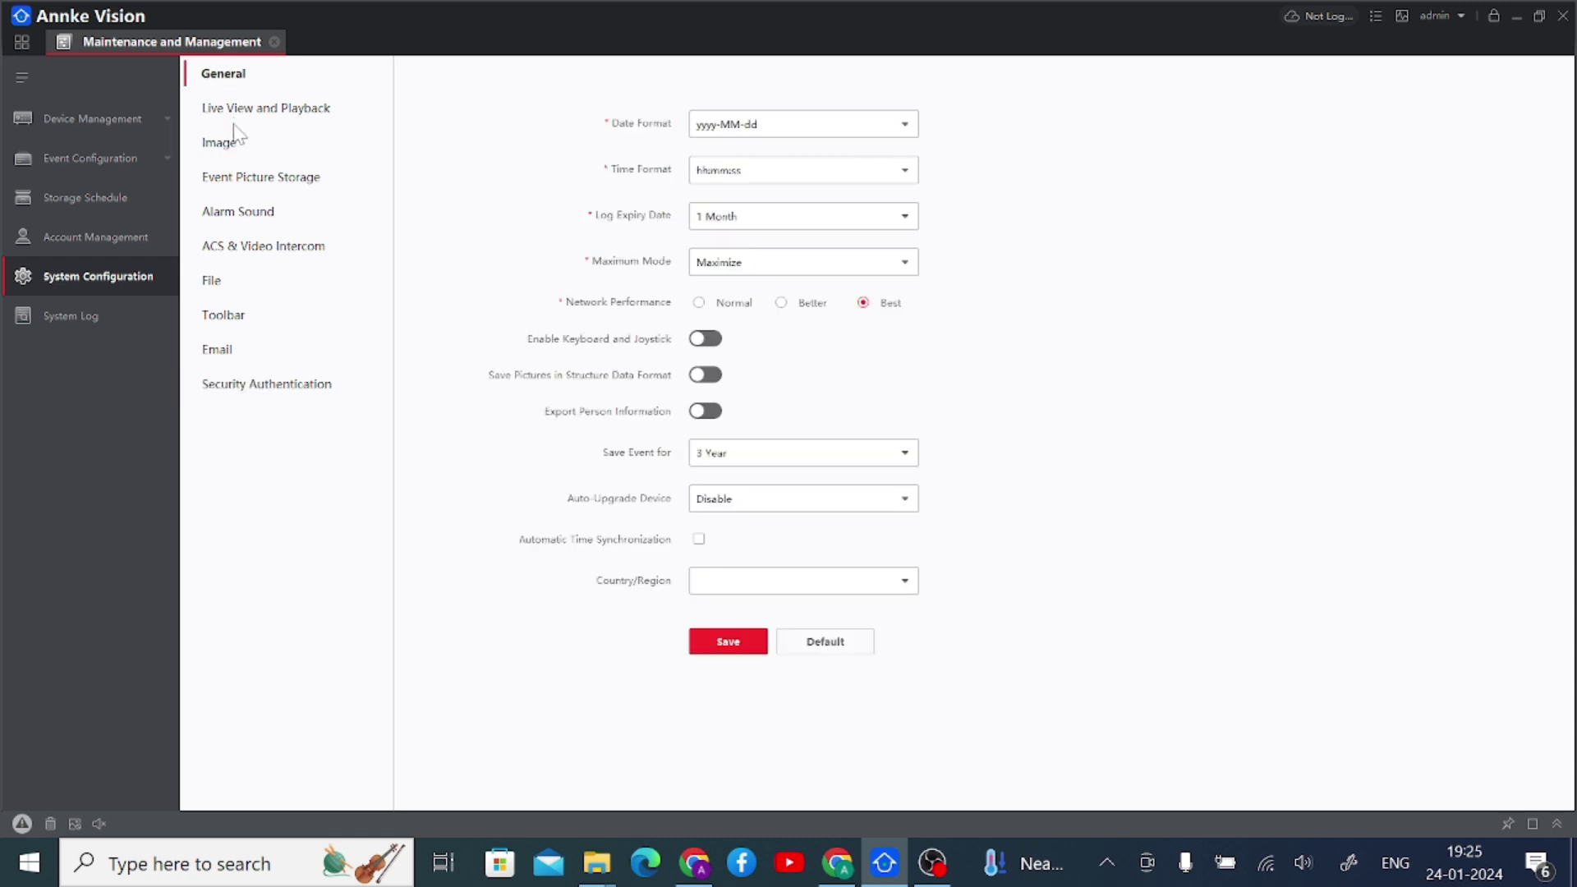
pyautogui.click(234, 115)
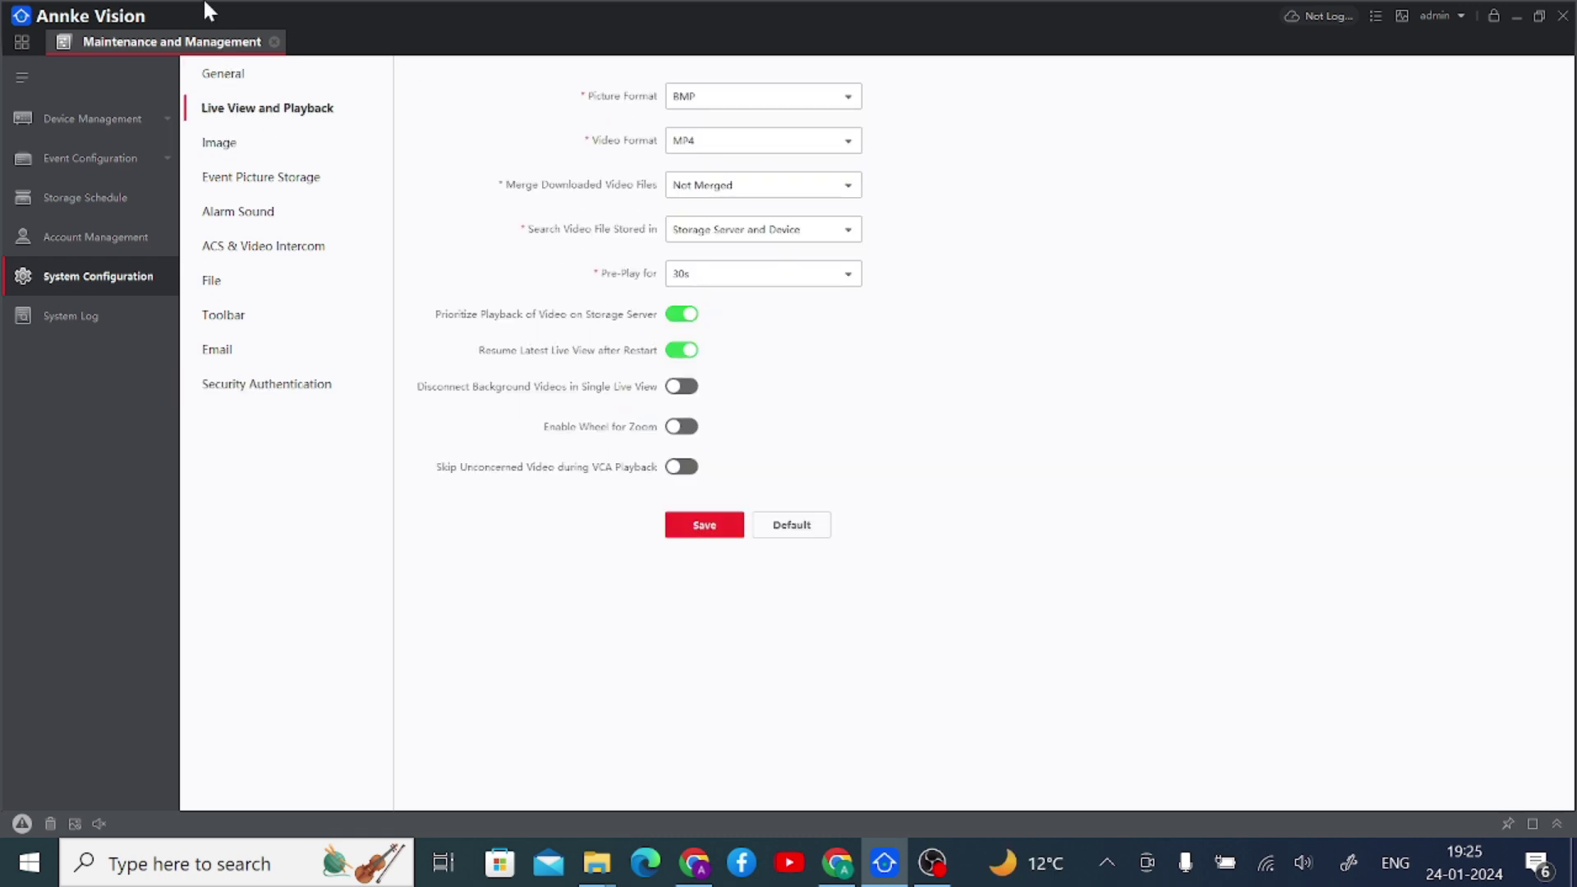
pyautogui.click(273, 43)
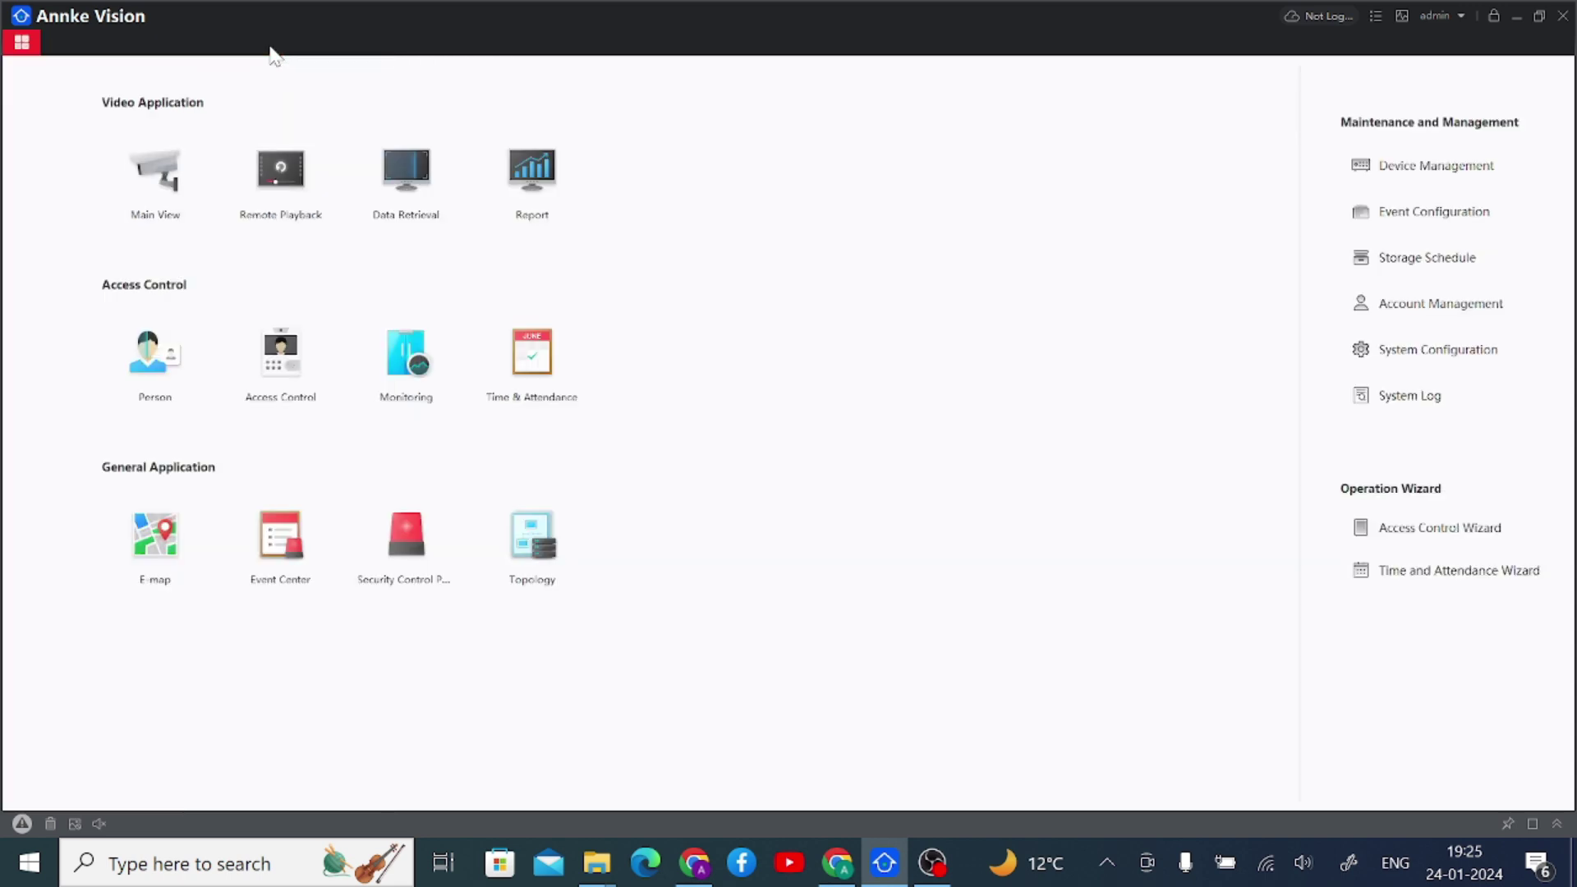
# - Search the System Log for 2024-01-24 operation and system entries and scroll the 43 records
pyautogui.click(1413, 396)
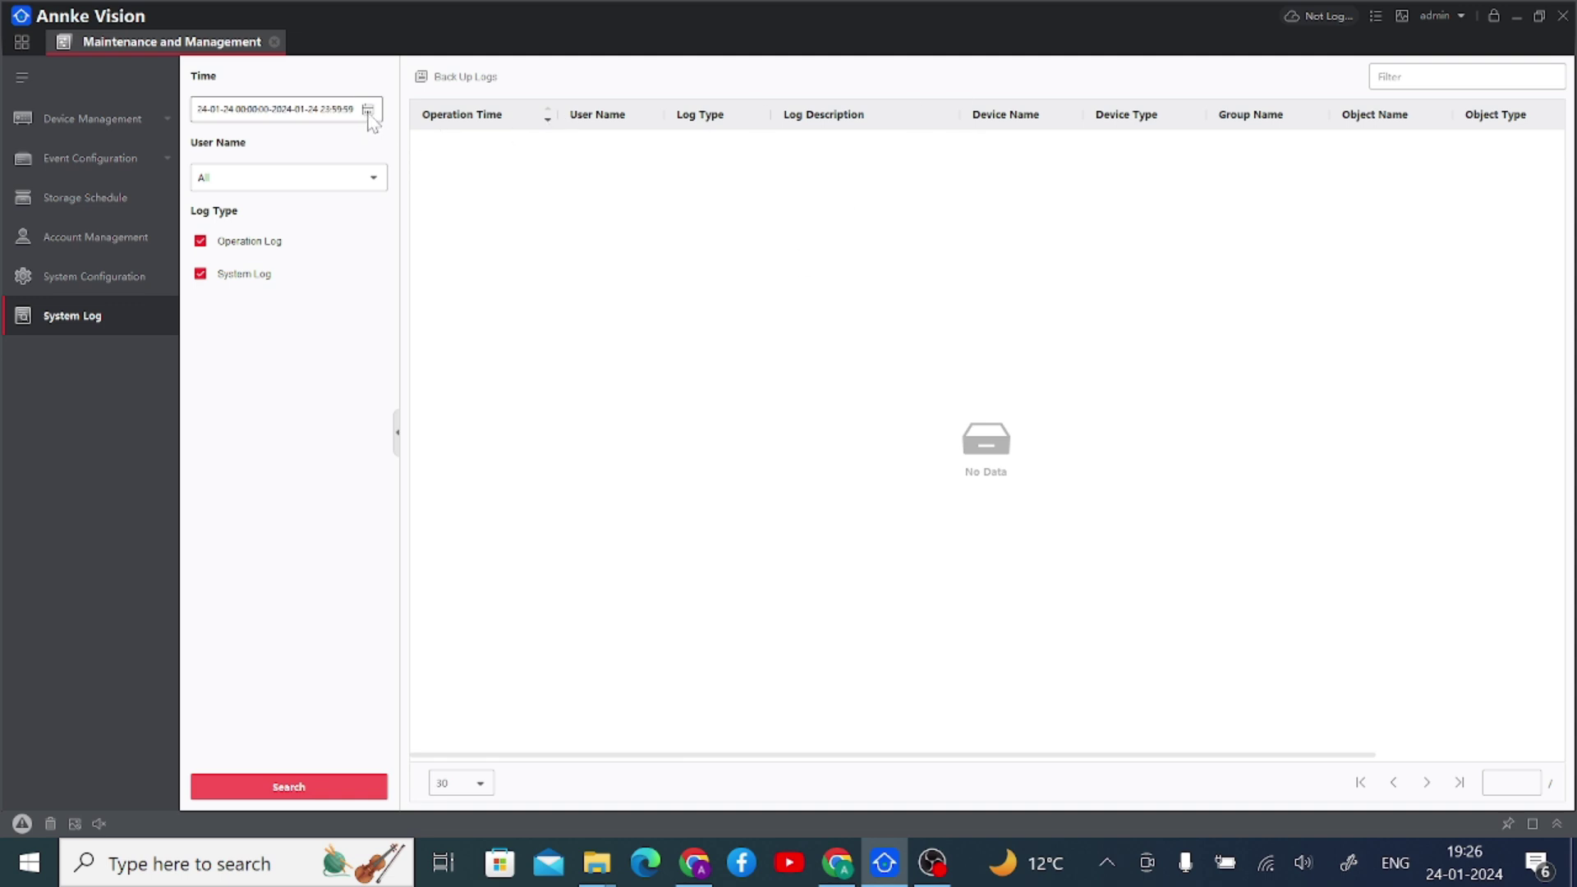
pyautogui.click(276, 788)
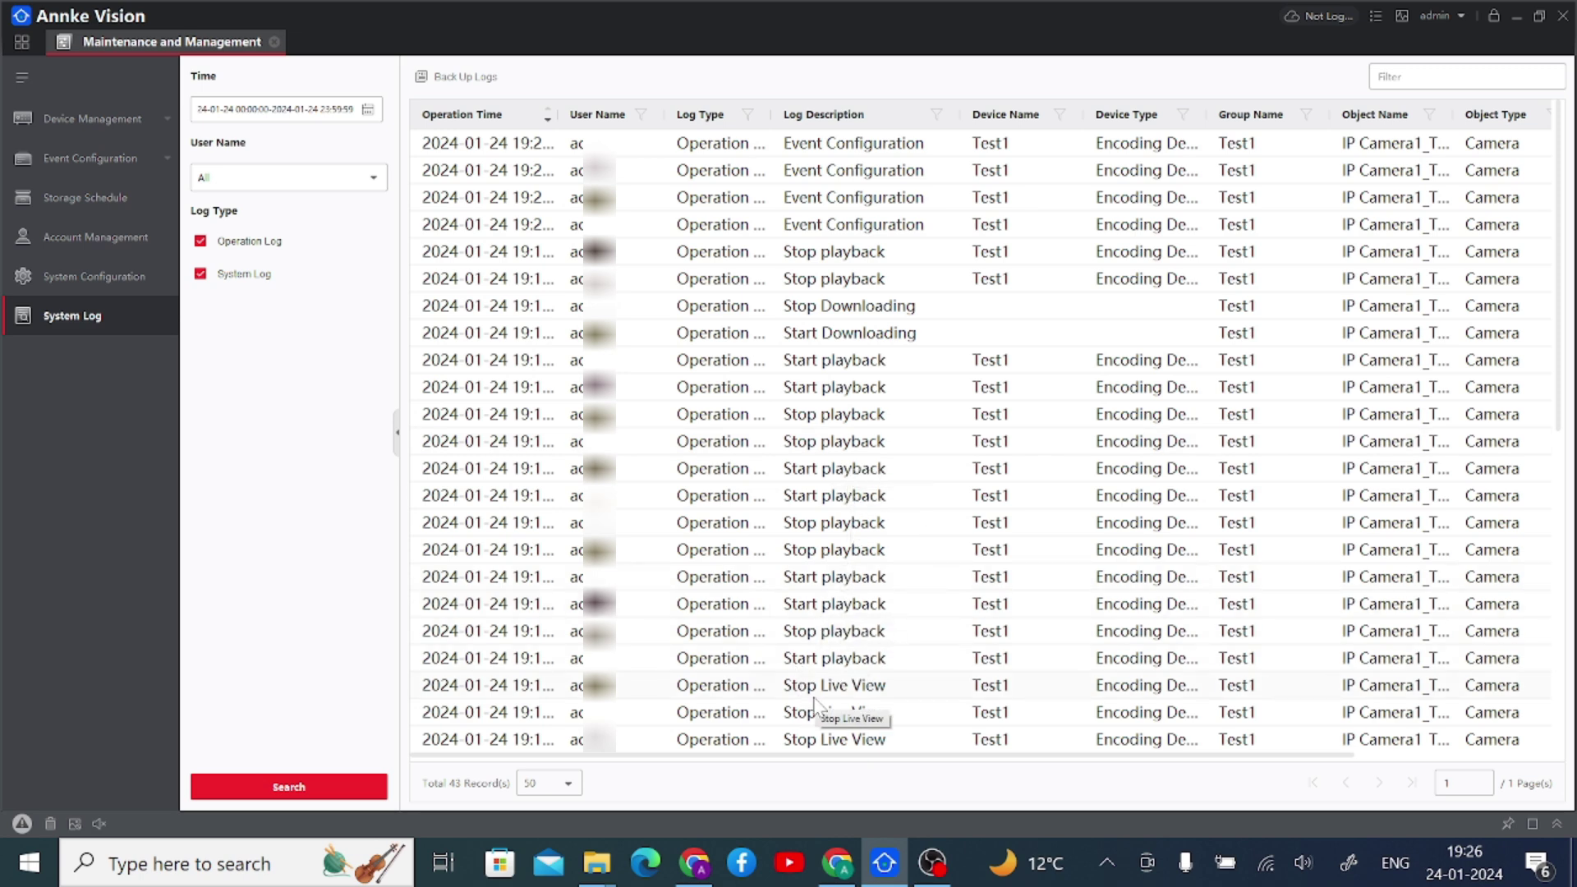
pyautogui.scroll(-5, 929, 685)
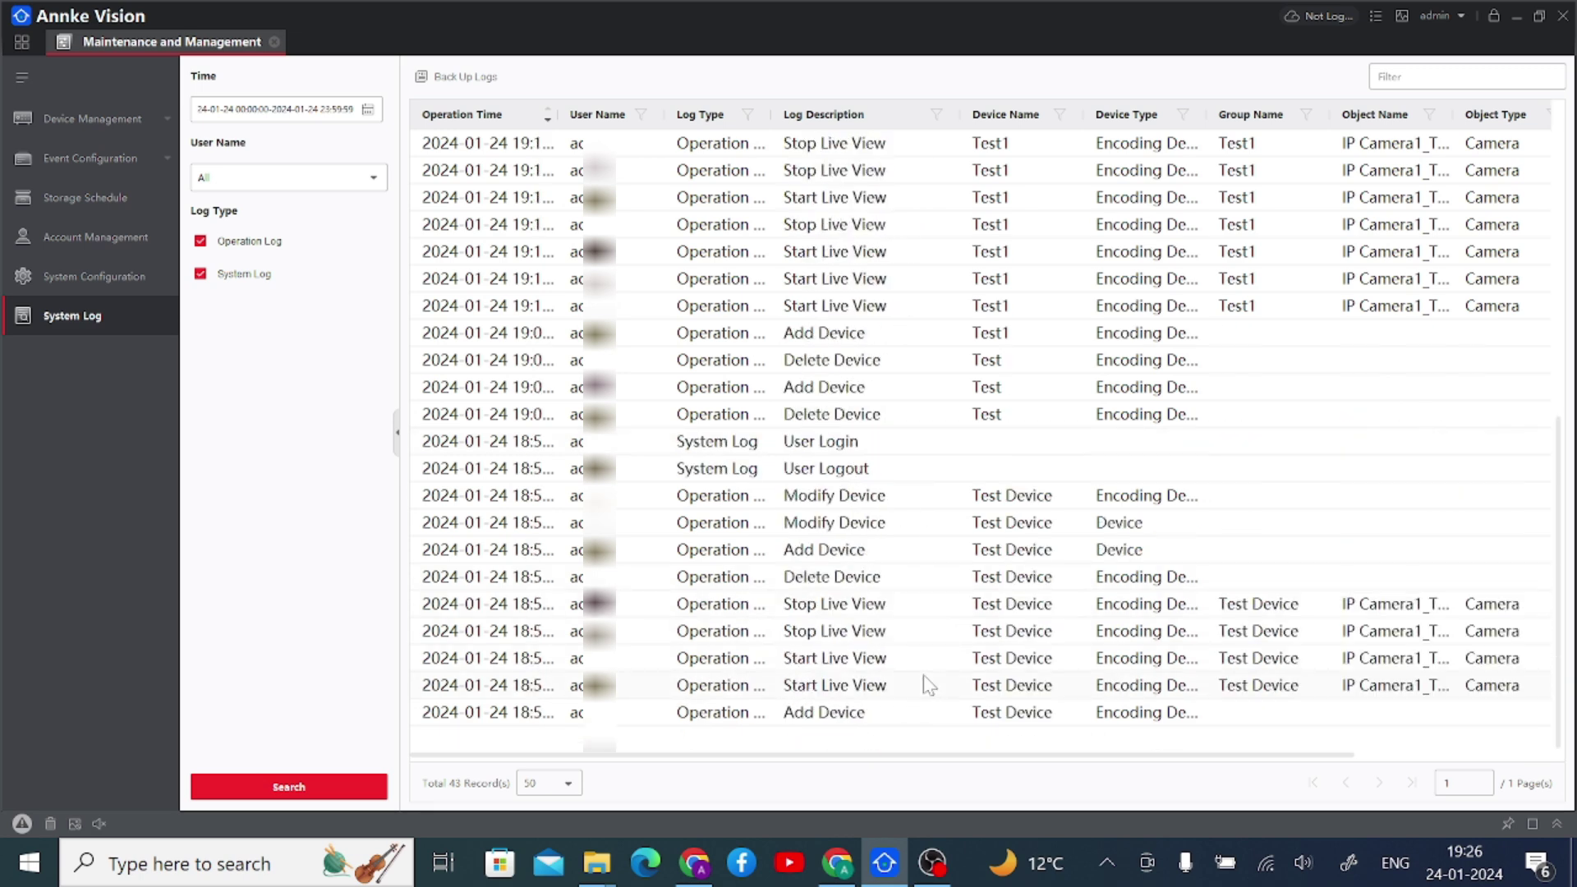
pyautogui.scroll(5, 929, 685)
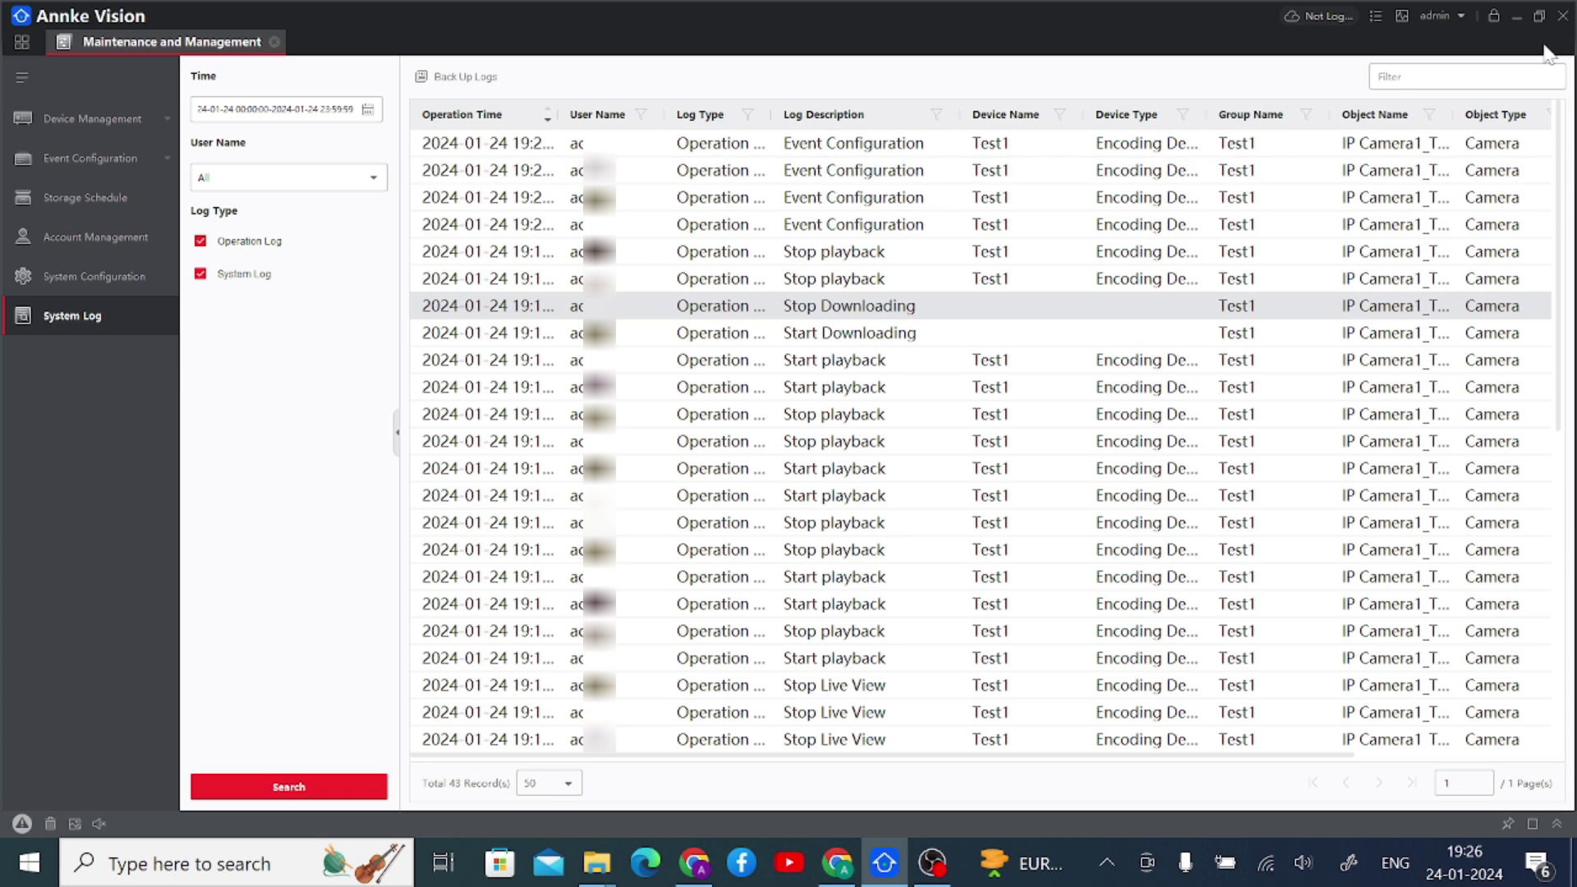
# - Close the System Log, glance at the empty Event Center, and return home
pyautogui.click(274, 42)
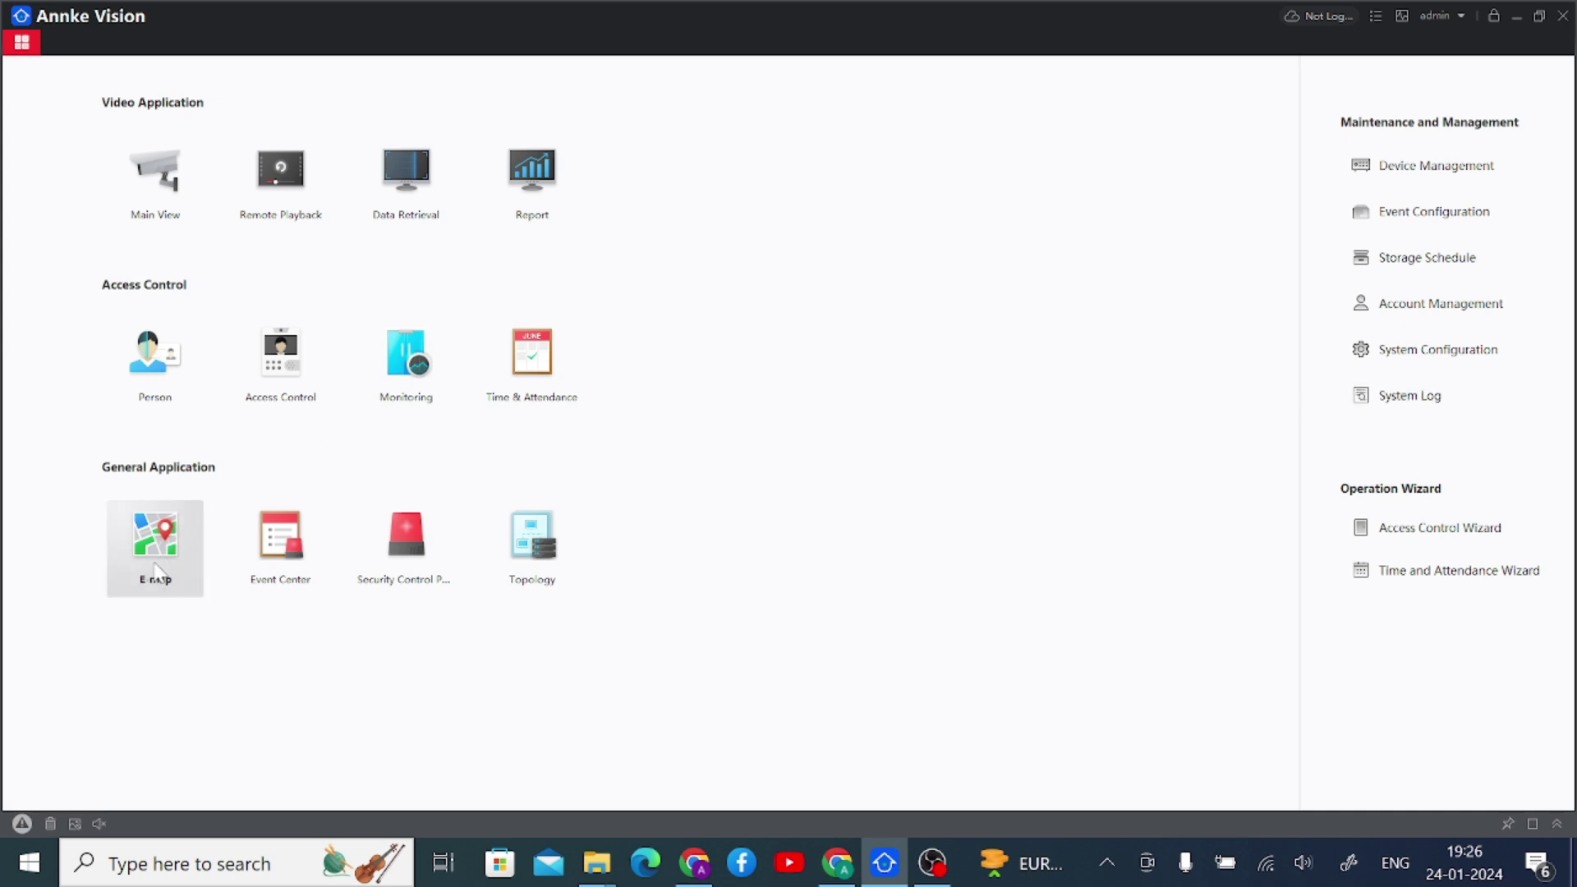
pyautogui.click(284, 559)
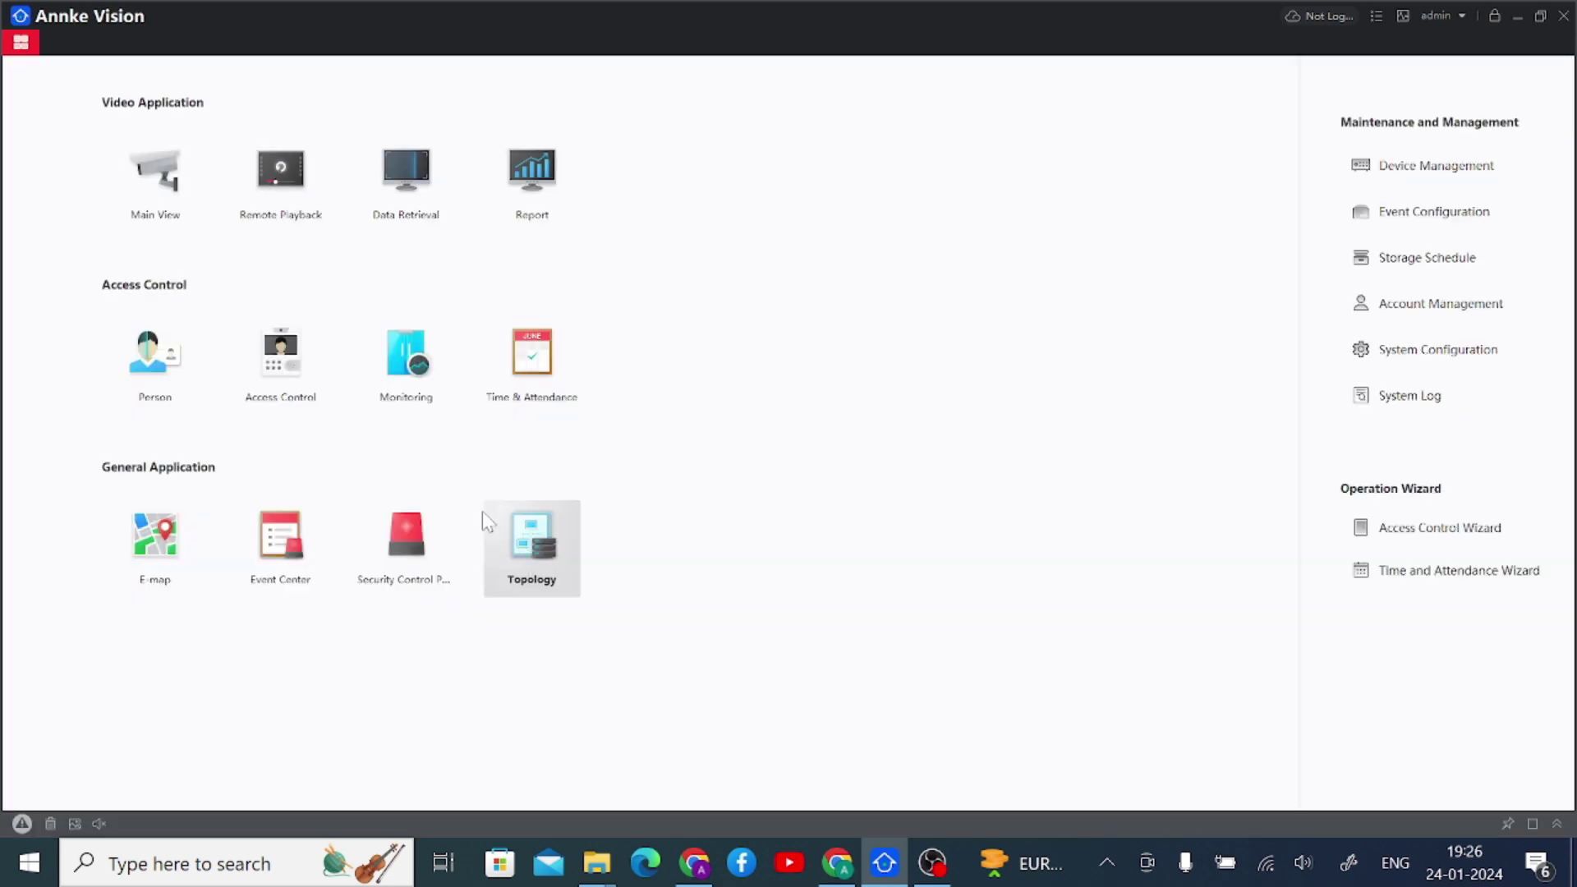
pyautogui.click(171, 42)
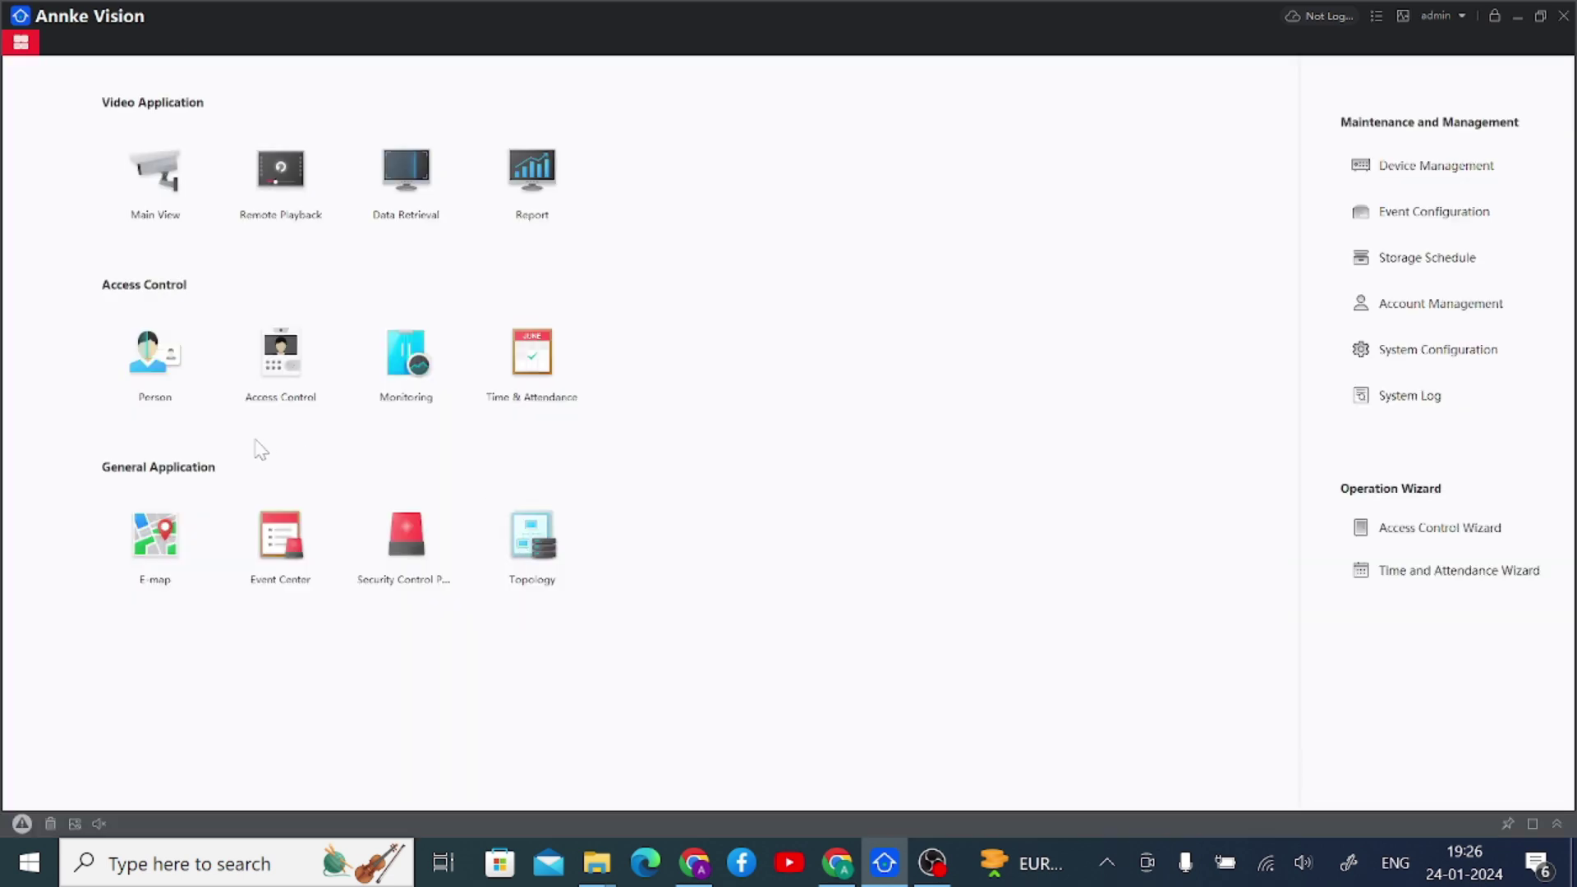